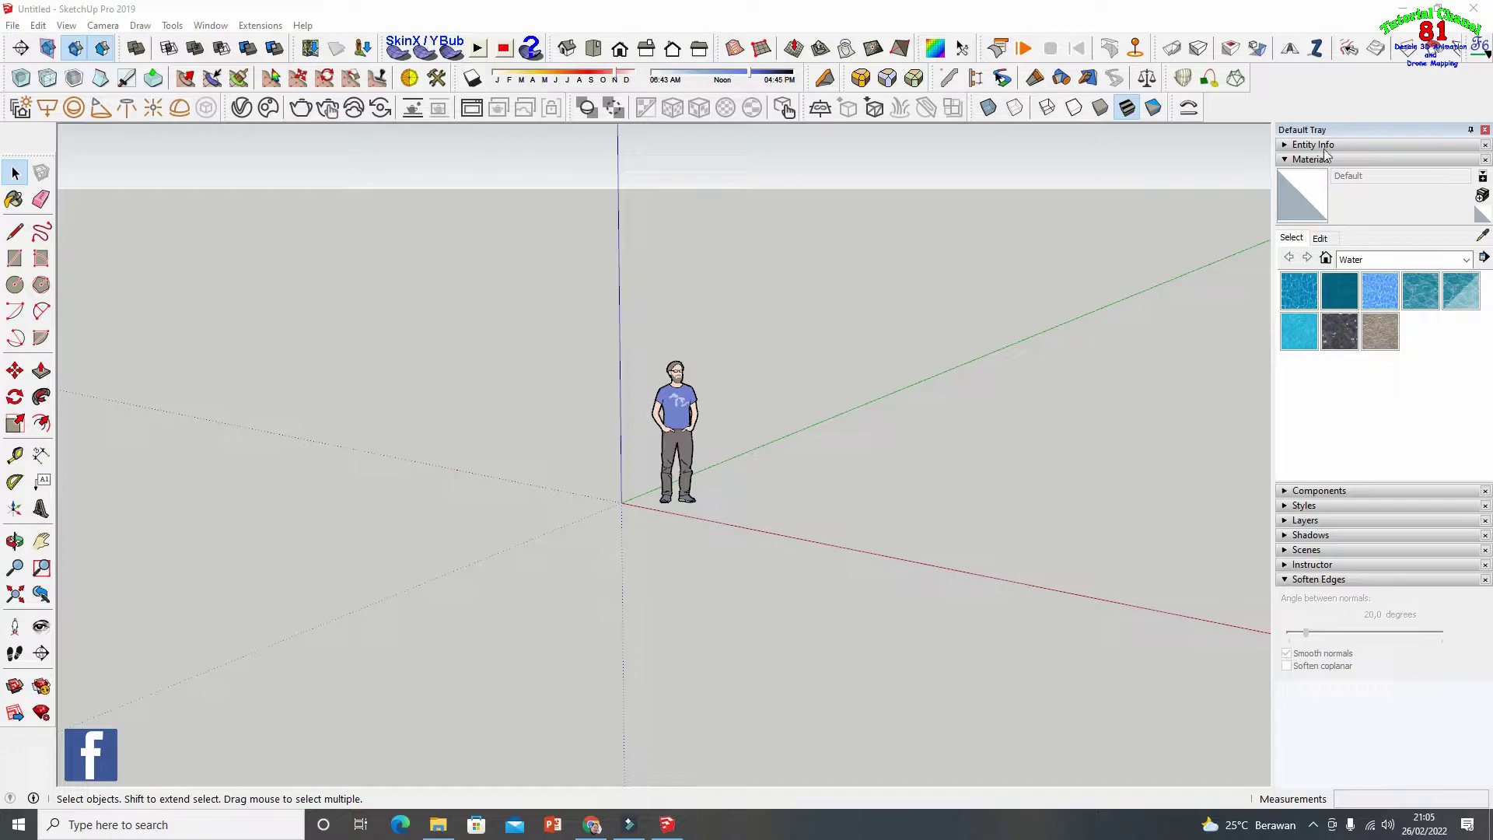
Undock the Default Tray as a floating window over the drawing area and collapse its Materials section
drag(1353, 128, 1085, 148)
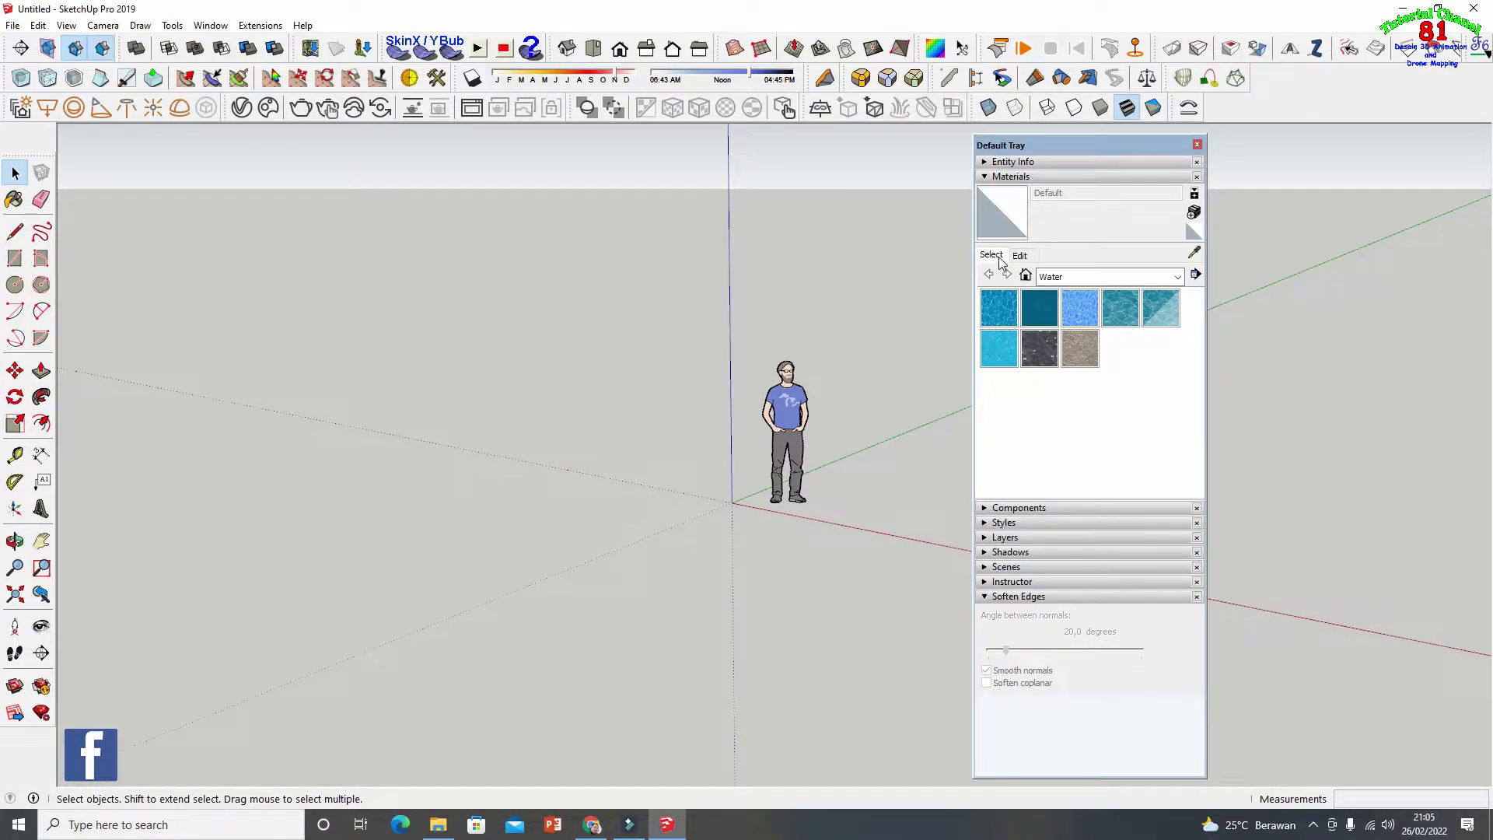
click(986, 176)
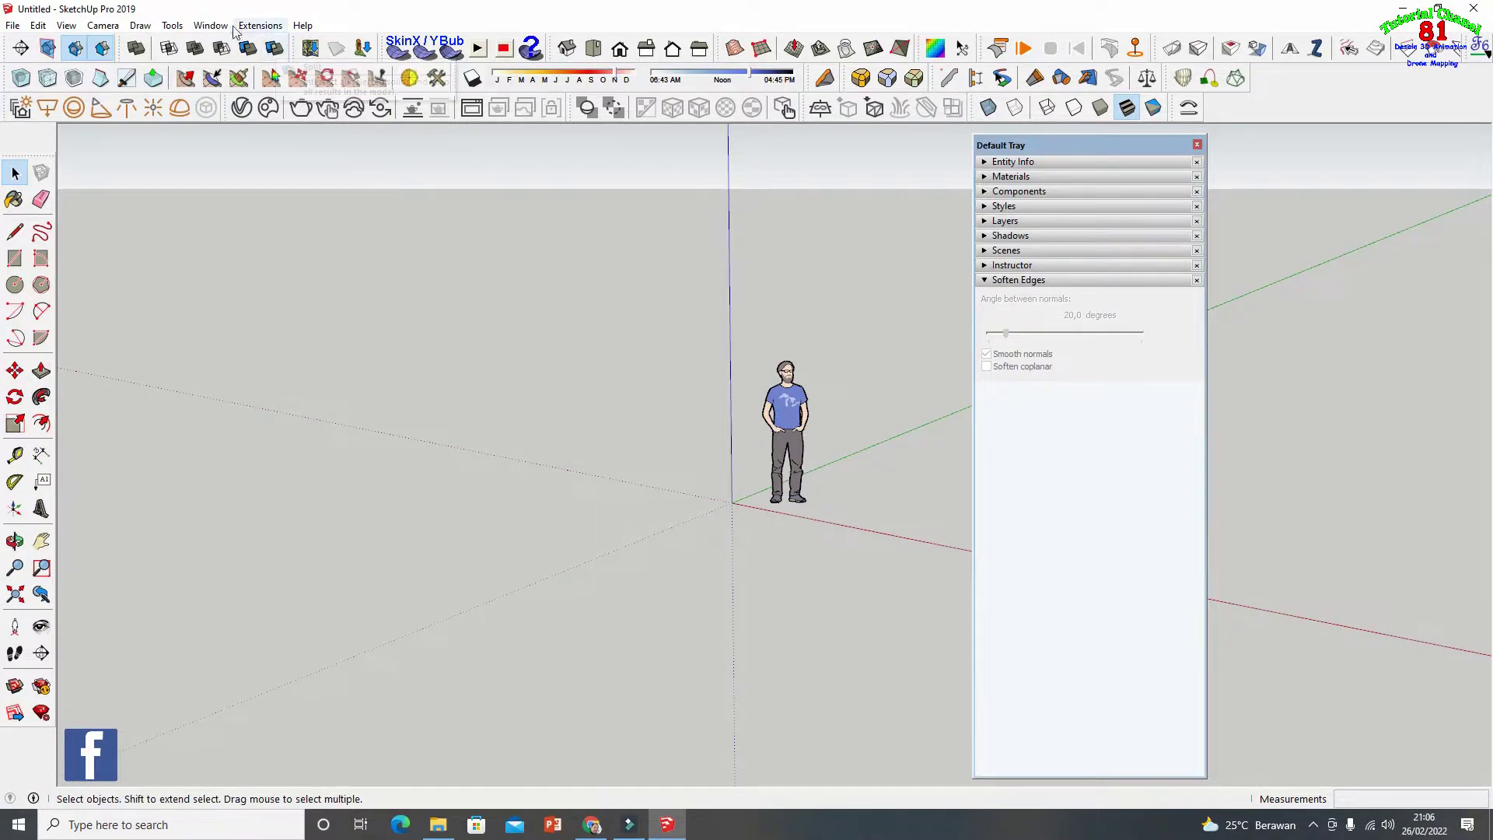
Add the Fog and Match Photo sections to the Default Tray
click(210, 28)
mouse_move(222, 48)
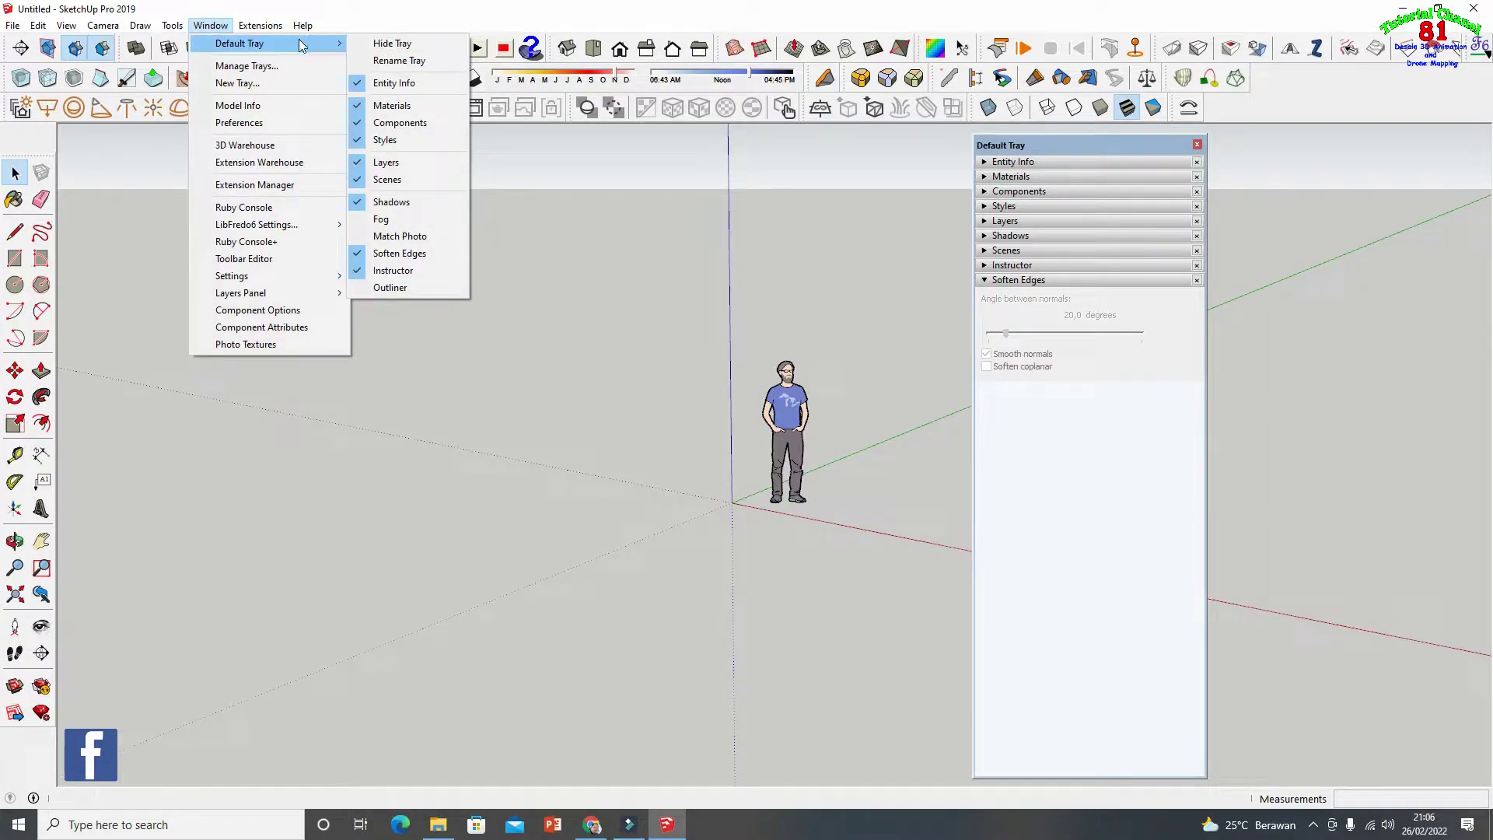
click(396, 225)
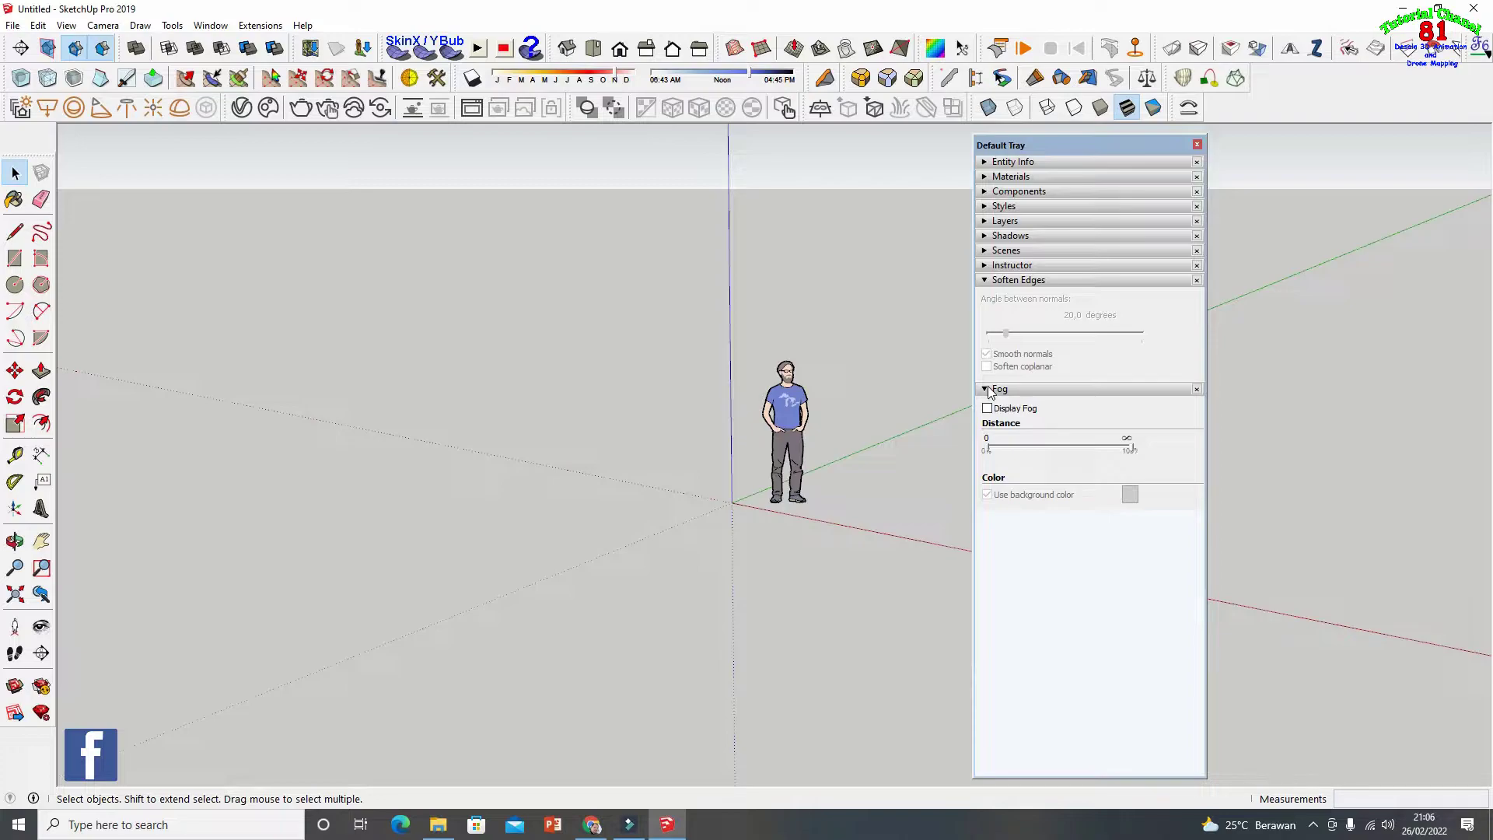
click(210, 25)
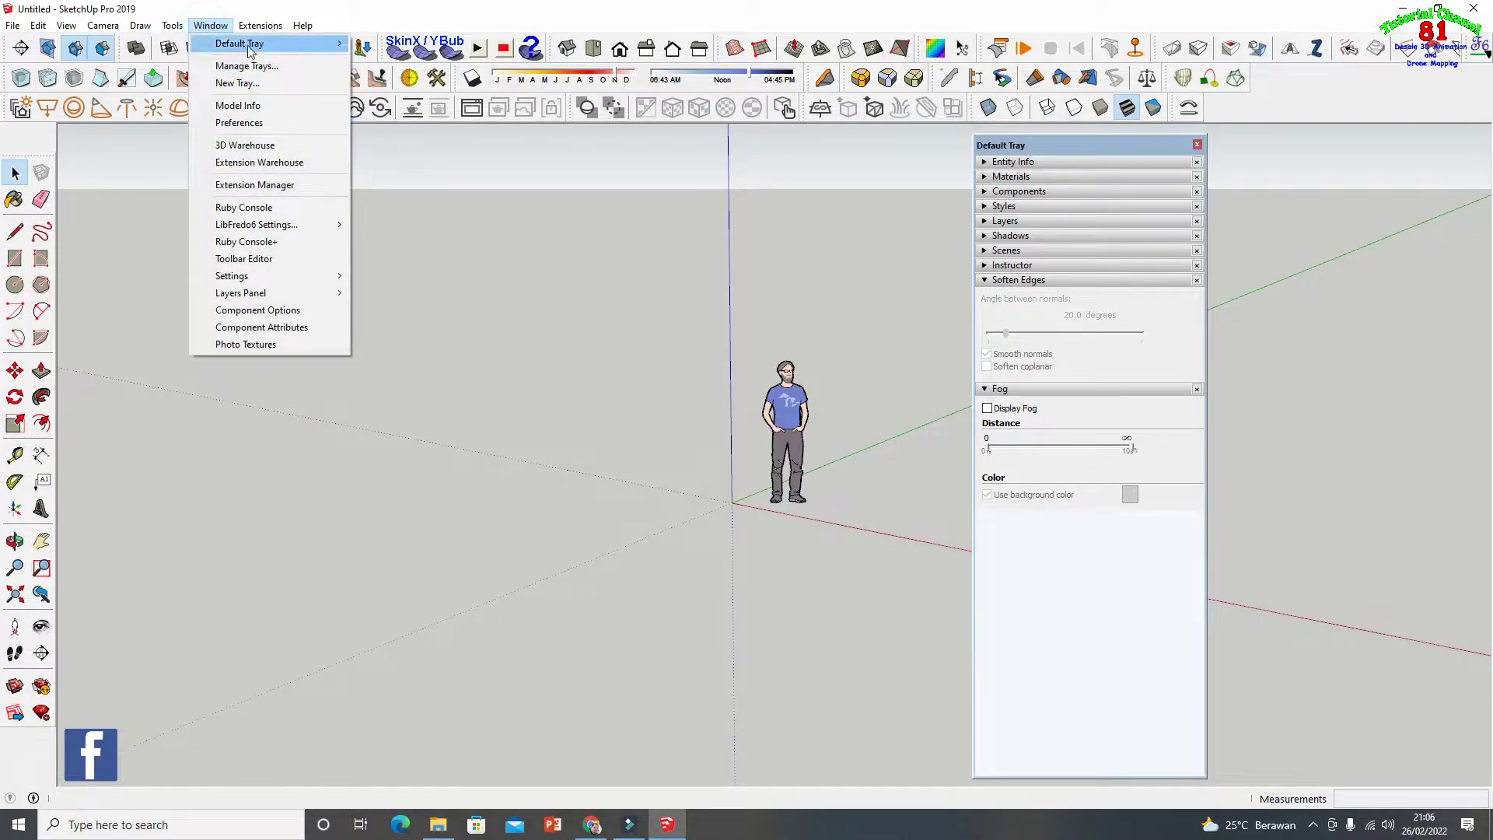
mouse_move(250, 49)
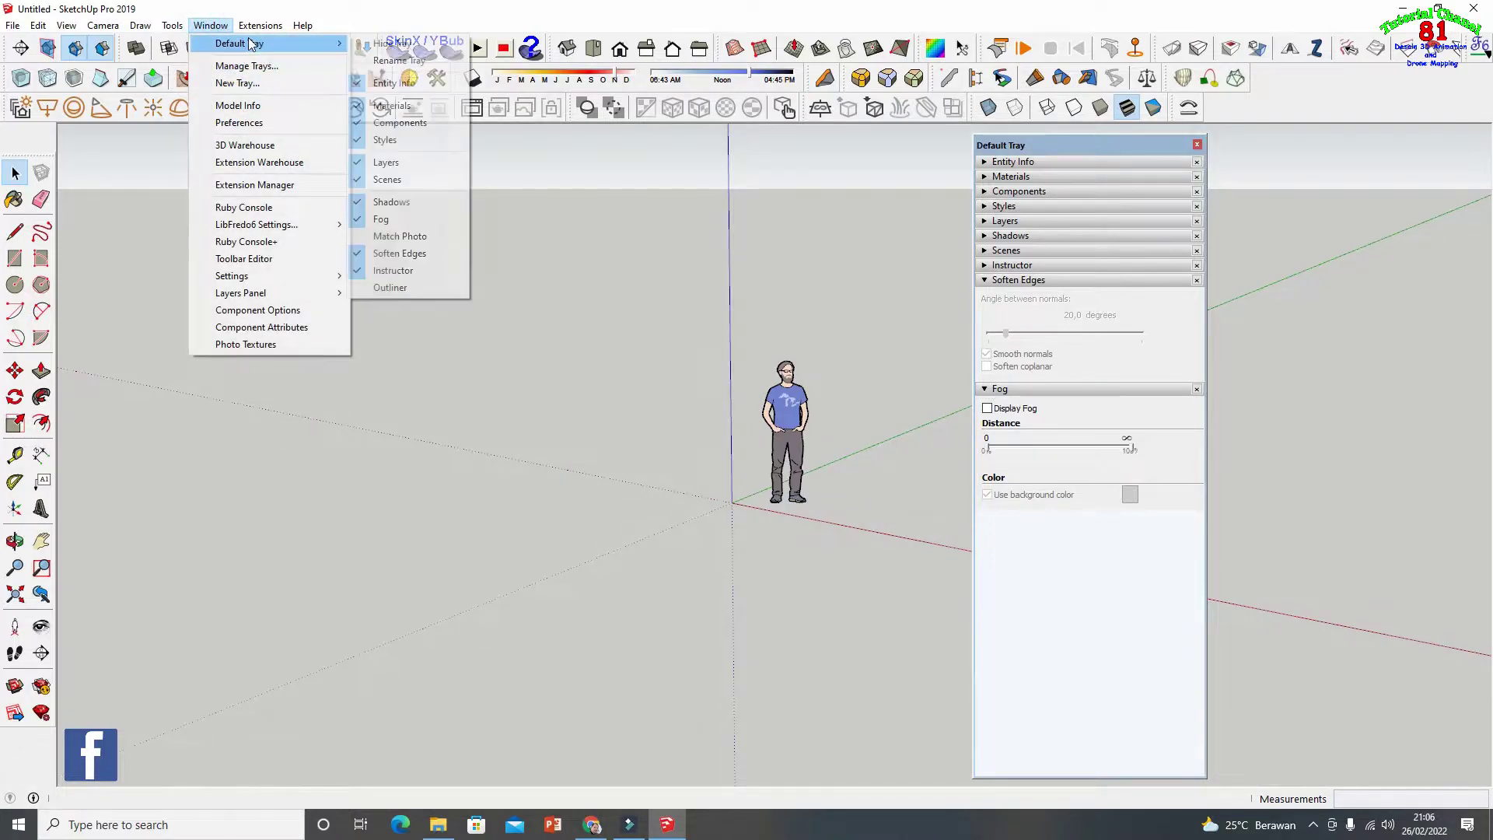
click(393, 235)
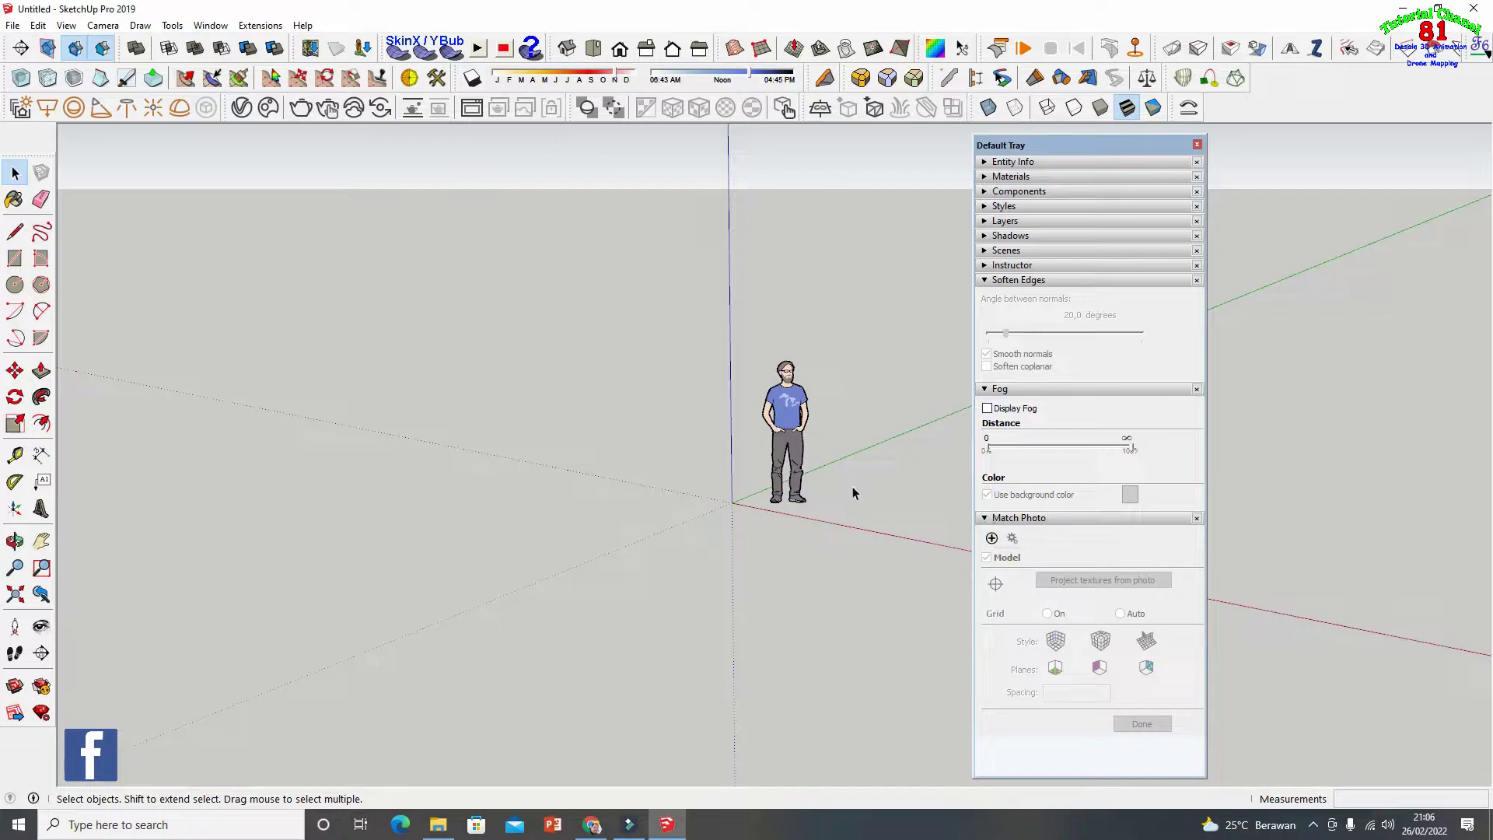
Remove the Match Photo and Fog sections from the Default Tray
click(201, 28)
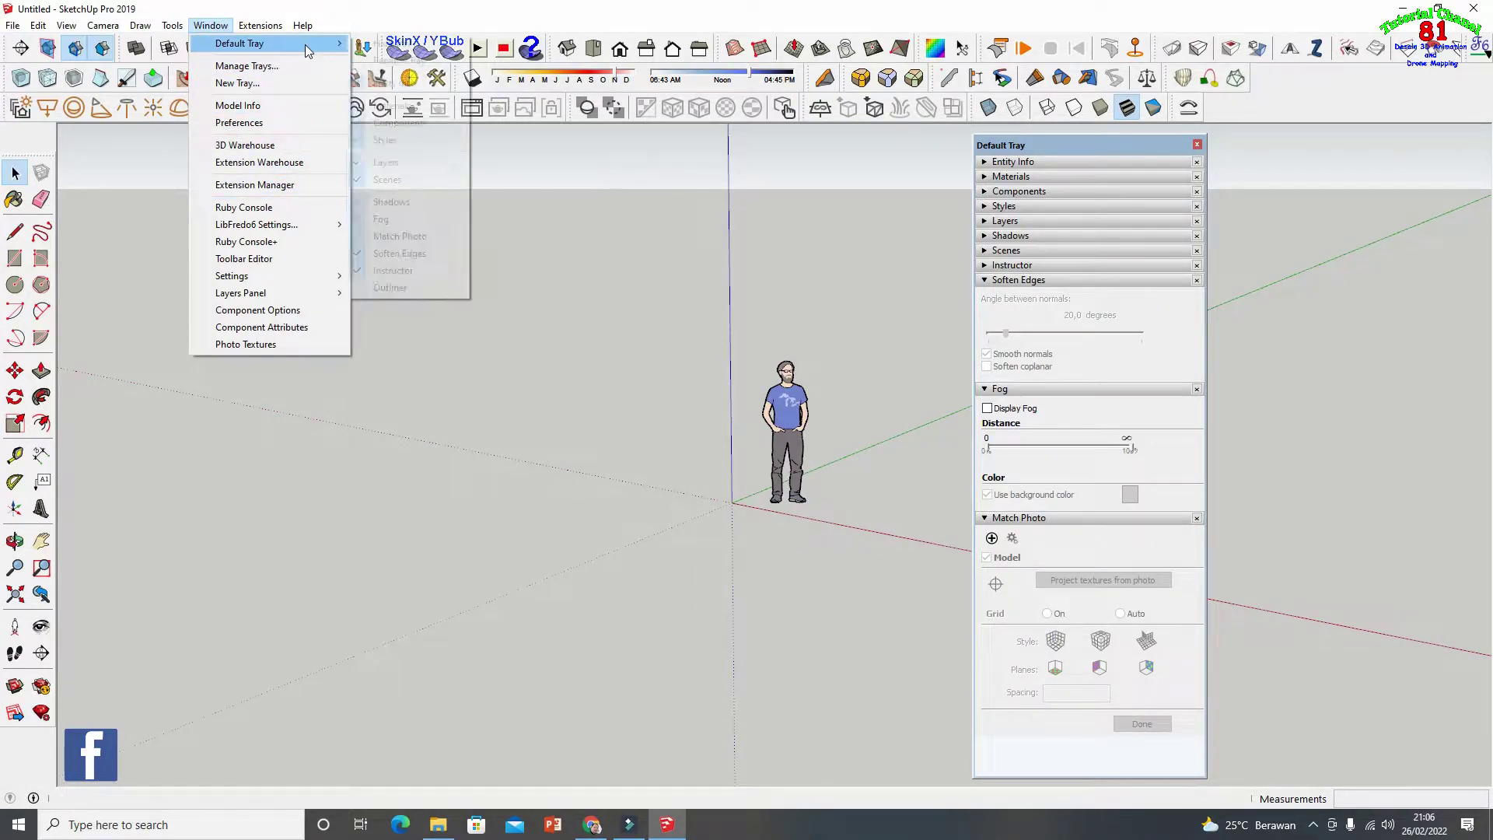
mouse_move(305, 44)
click(405, 235)
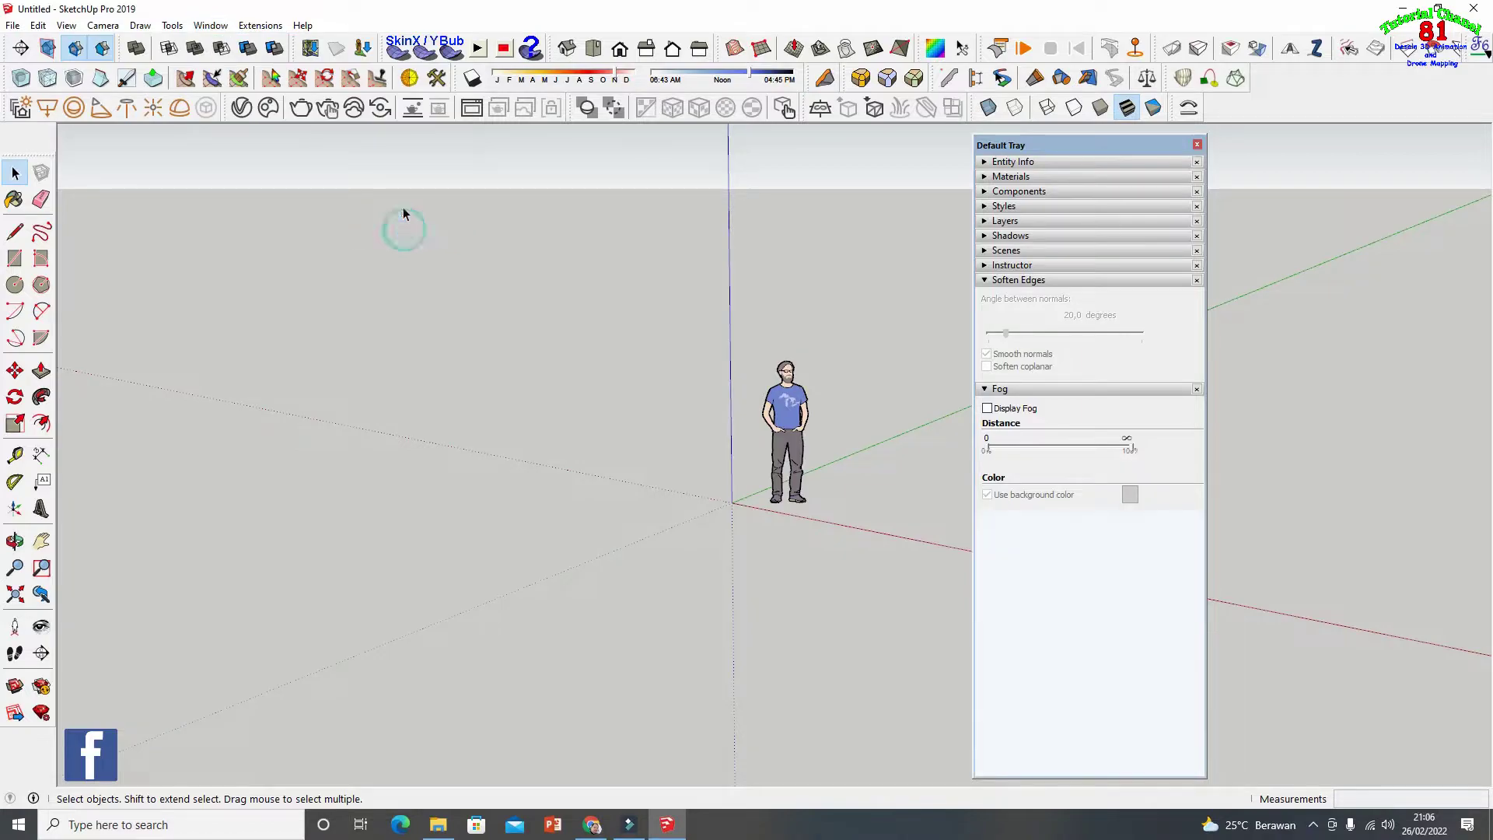
click(211, 26)
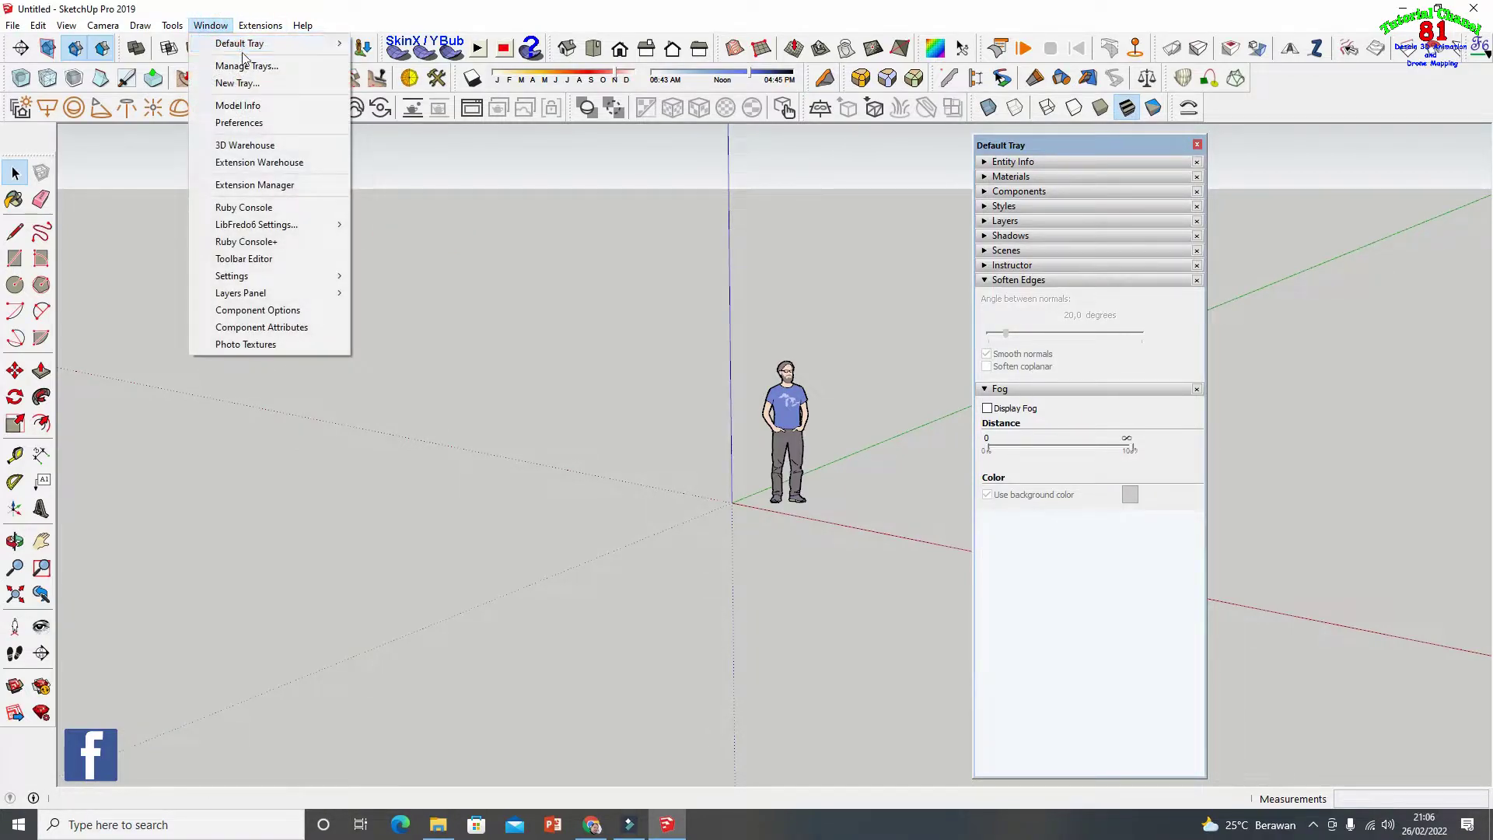
mouse_move(260, 45)
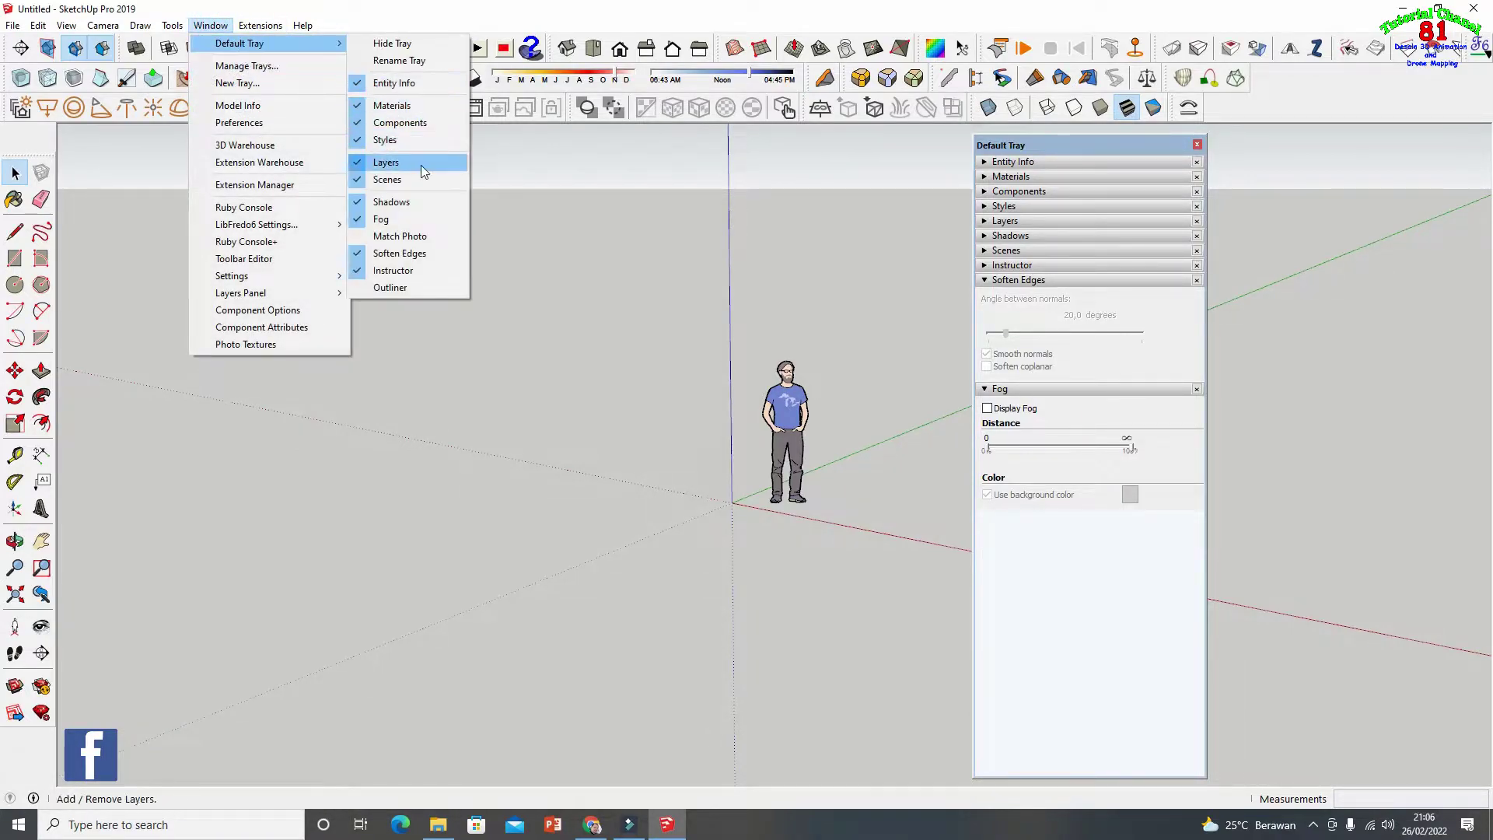
click(397, 224)
click(211, 26)
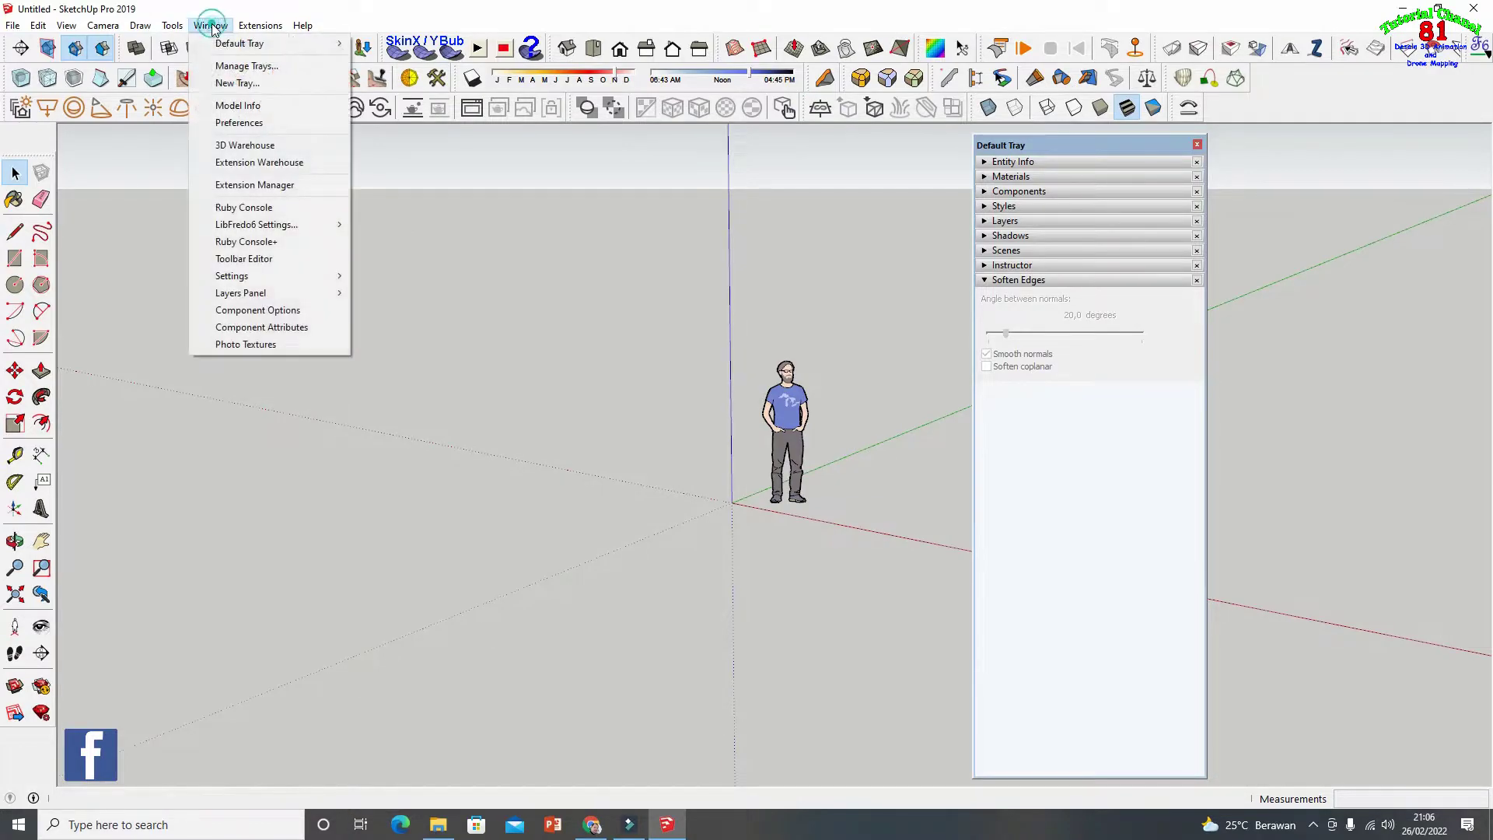
mouse_move(259, 26)
mouse_move(287, 51)
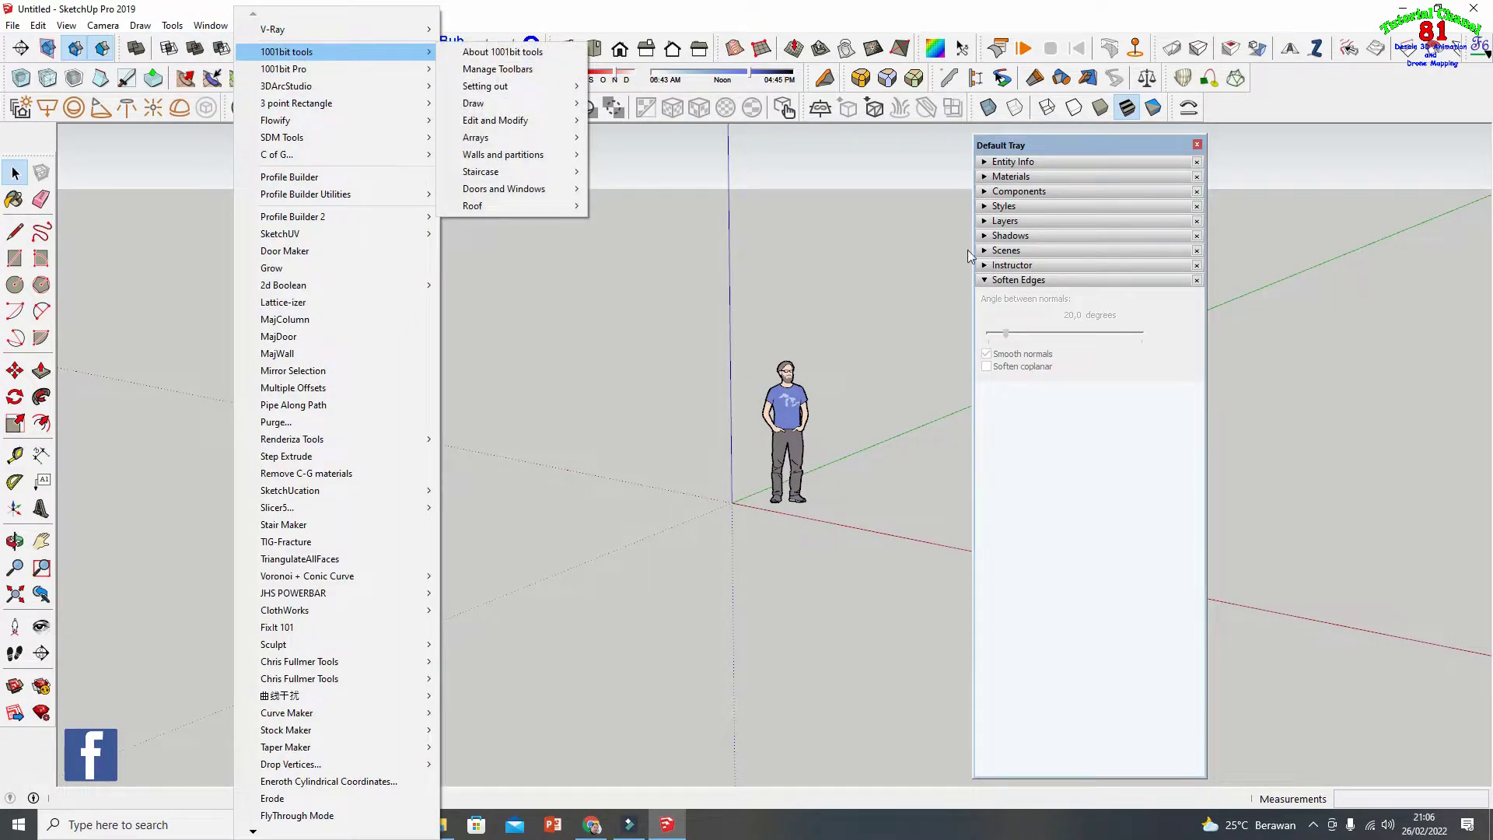
click(1057, 143)
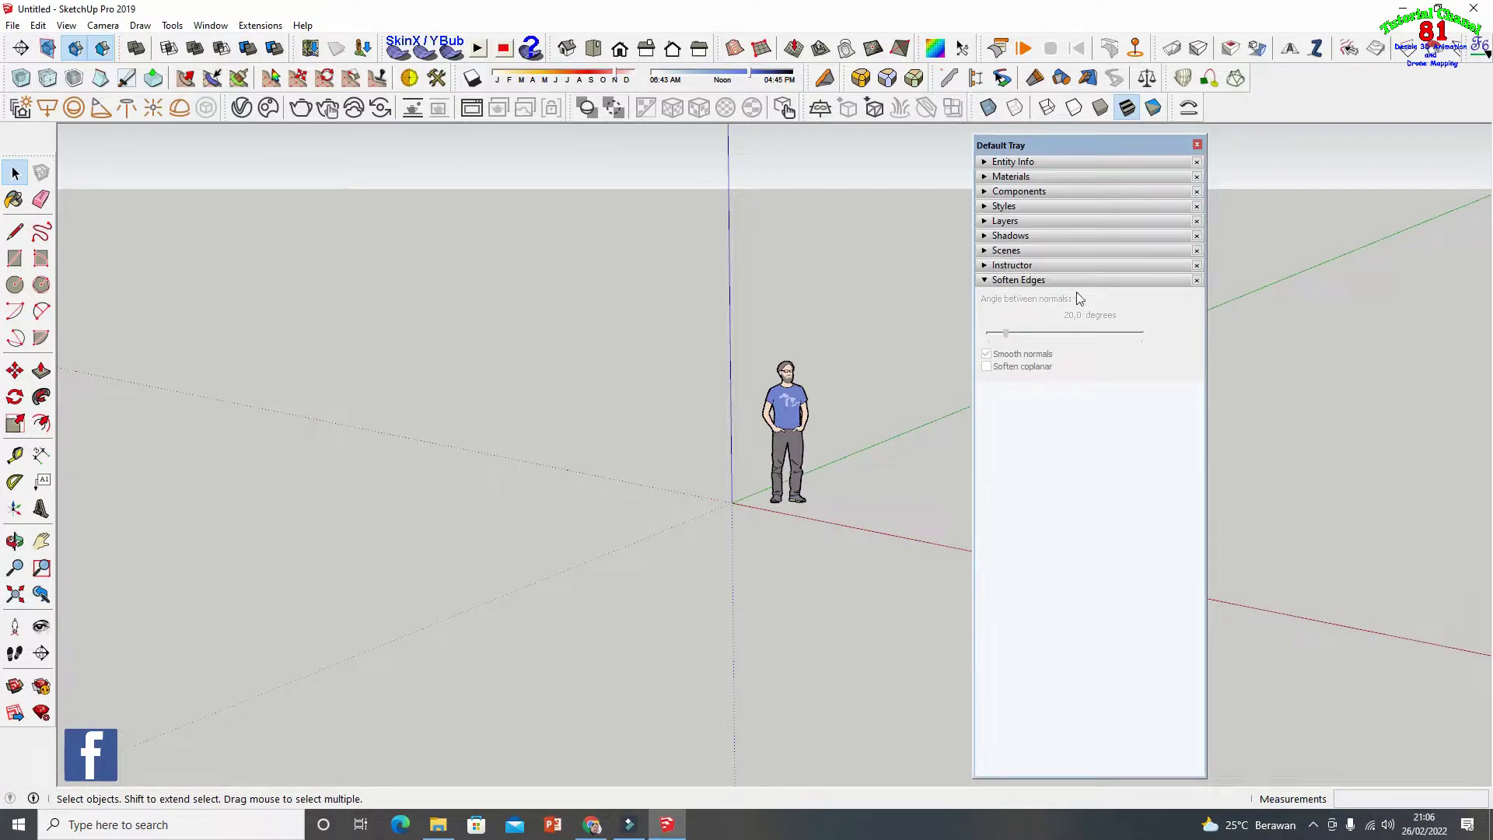
Move the floating Default Tray to the far side of the drawing area and close it
drag(1110, 150, 1366, 145)
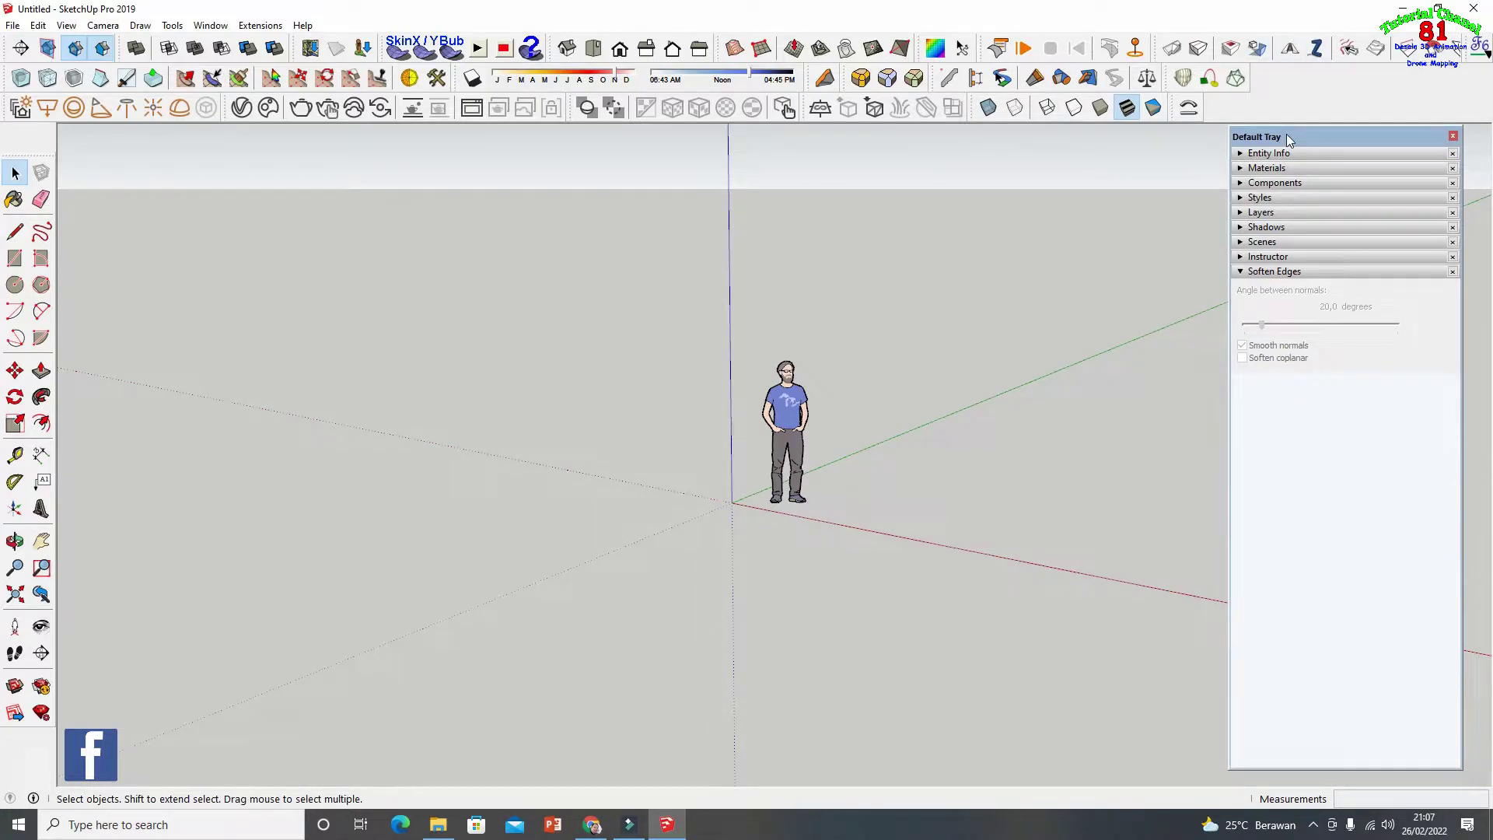
click(1453, 136)
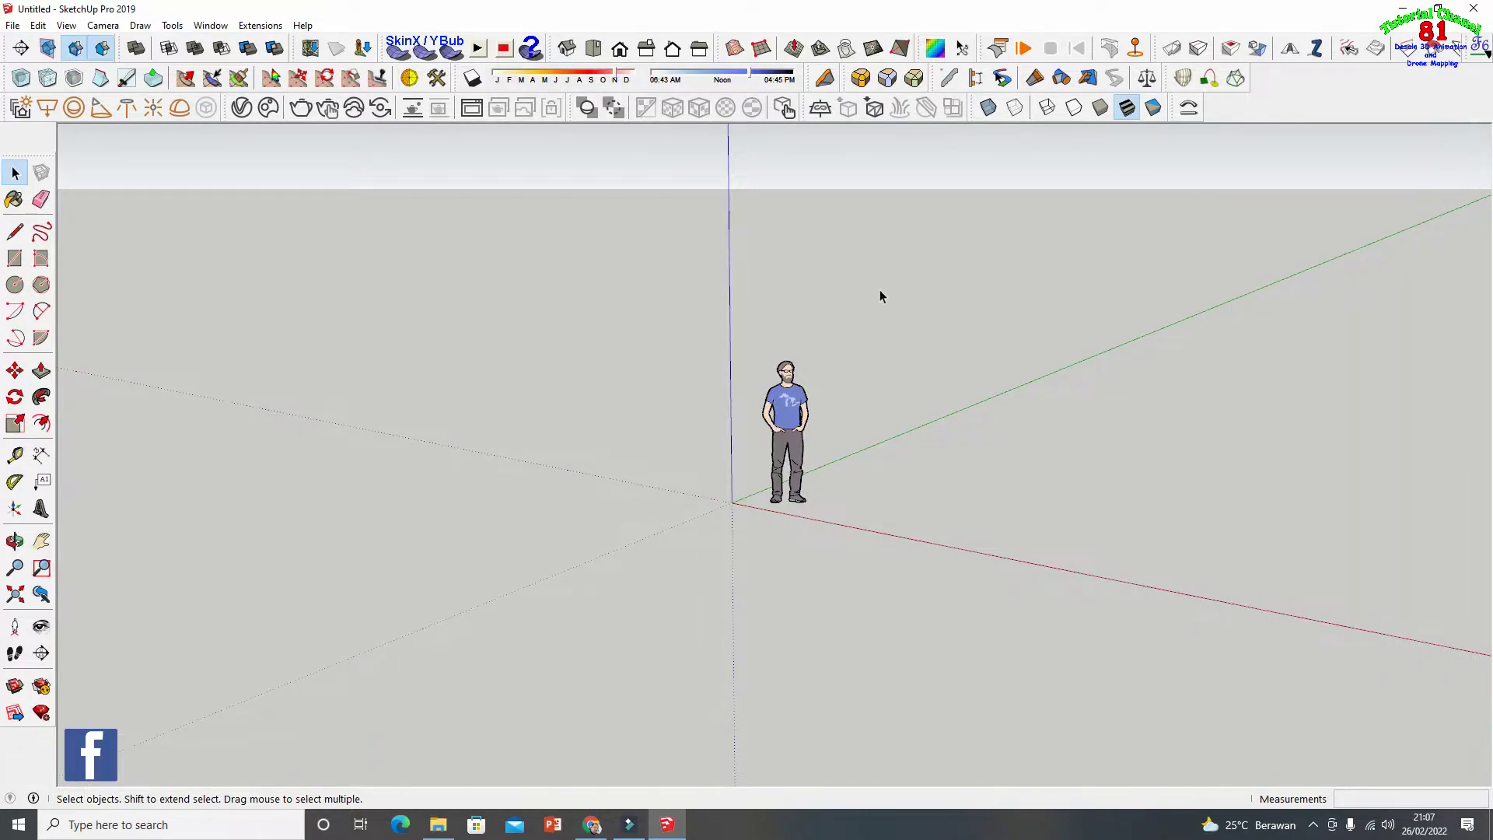
scroll(726, 249, down, 1)
scroll(801, 433, up, 1)
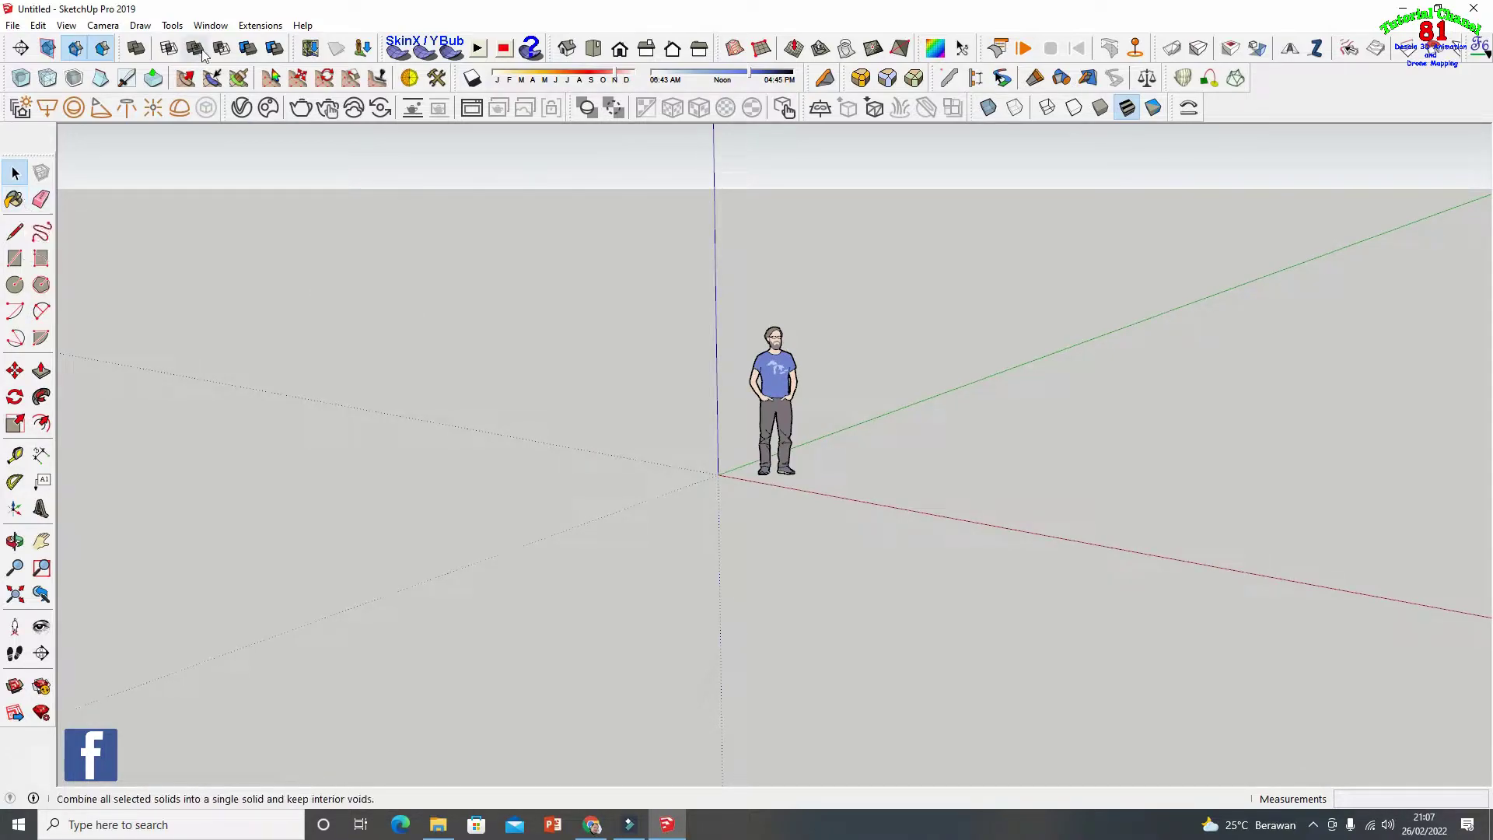
Switch the Large Tool Set toolbar off and back on in the toolbar settings and close them
click(223, 26)
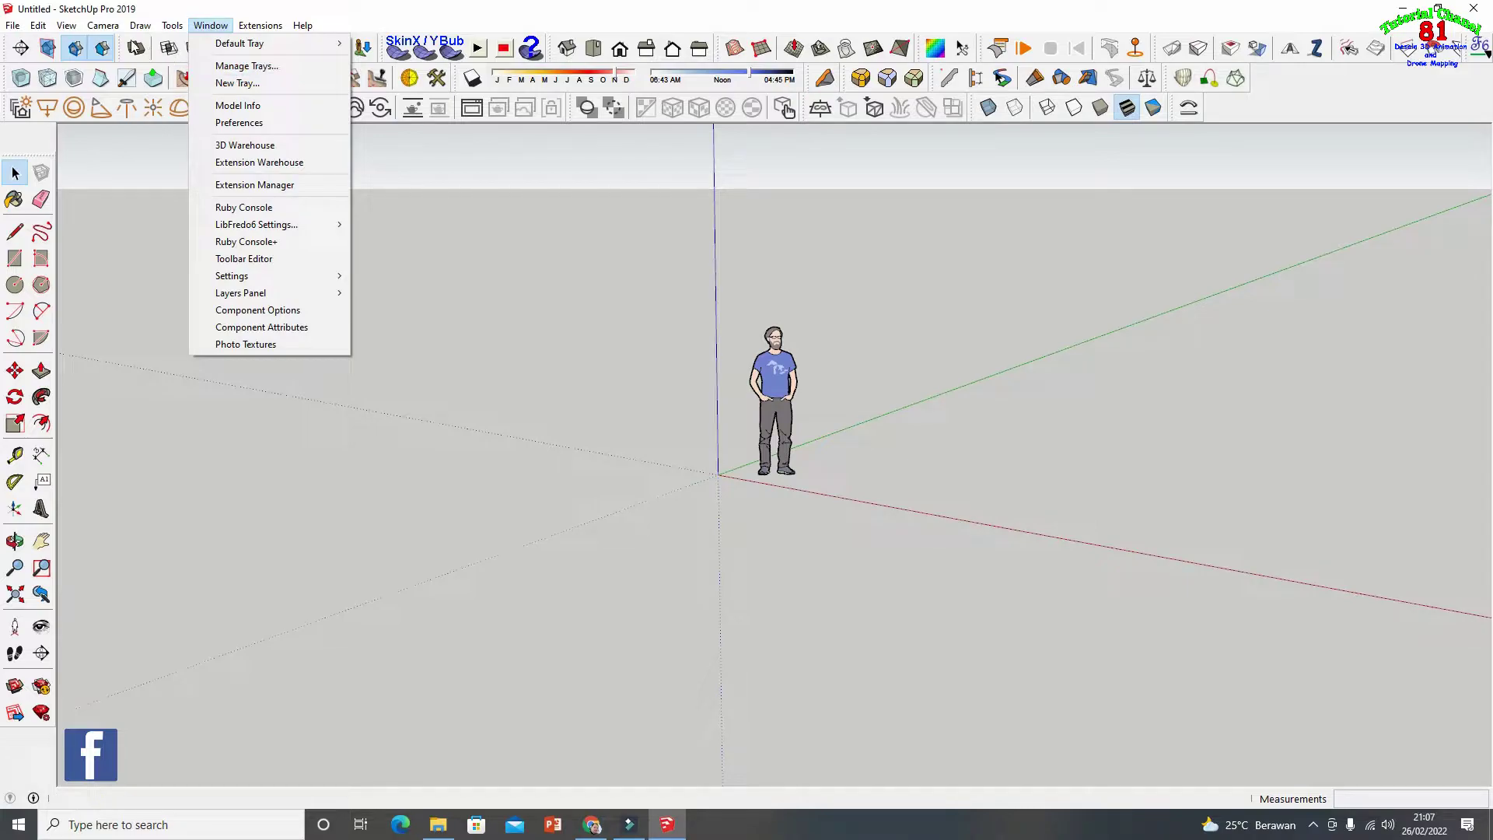
mouse_move(115, 27)
mouse_move(68, 26)
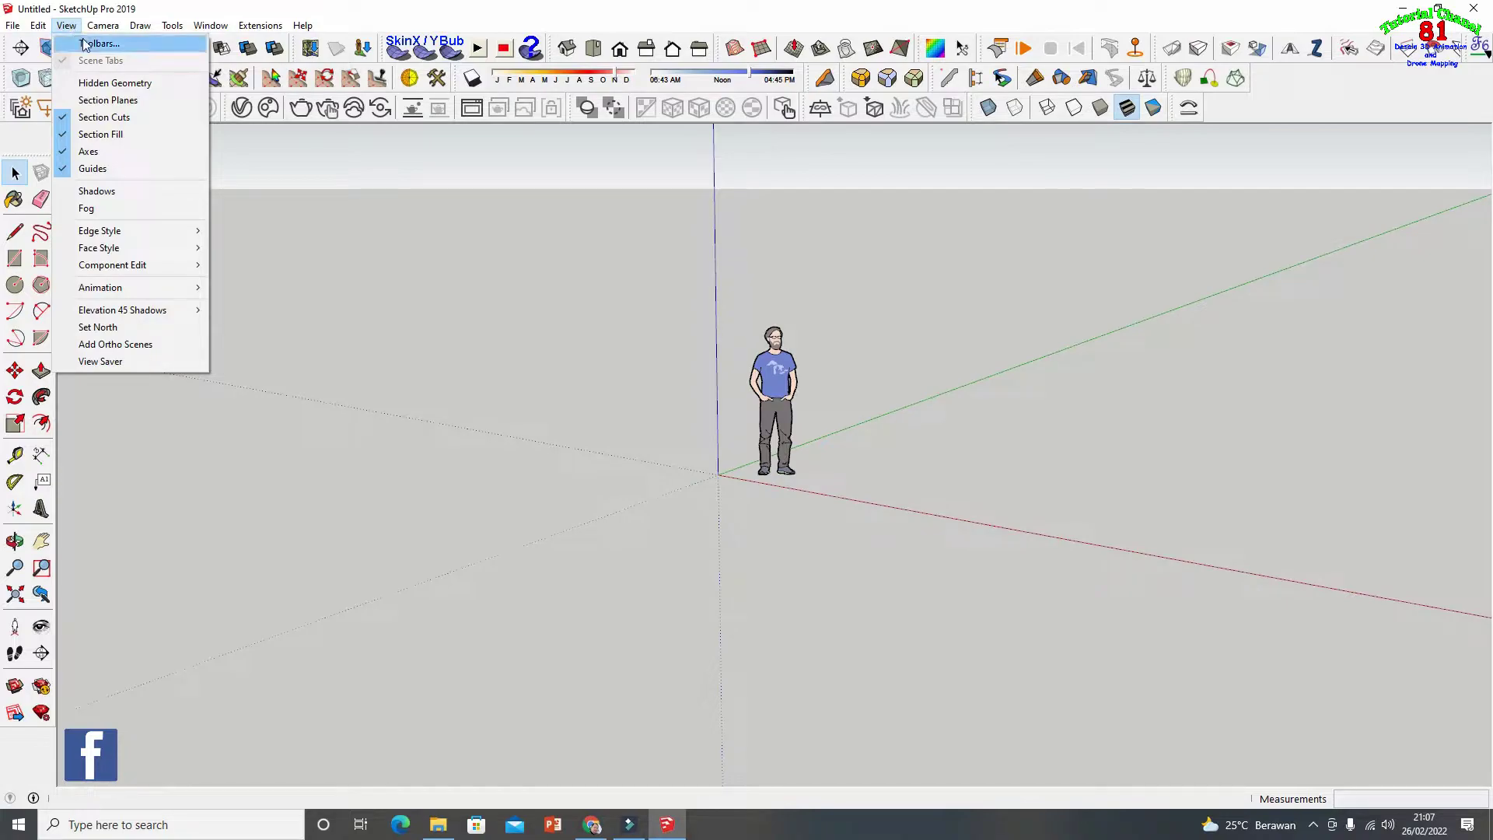
click(87, 44)
drag(768, 365, 784, 440)
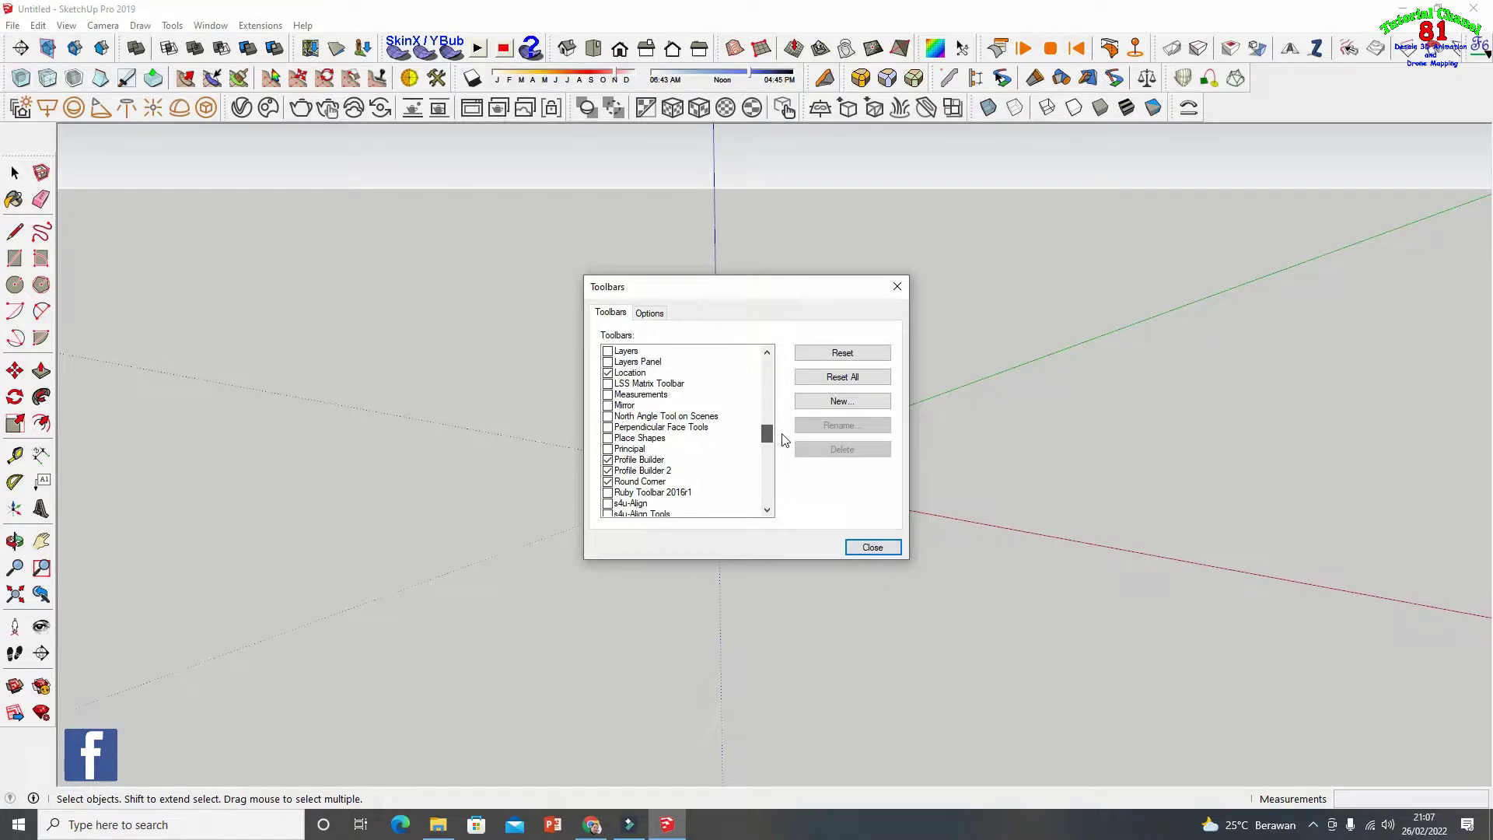
scroll(644, 395, up, 1)
scroll(644, 396, up, 2)
click(608, 395)
click(608, 395)
click(608, 395)
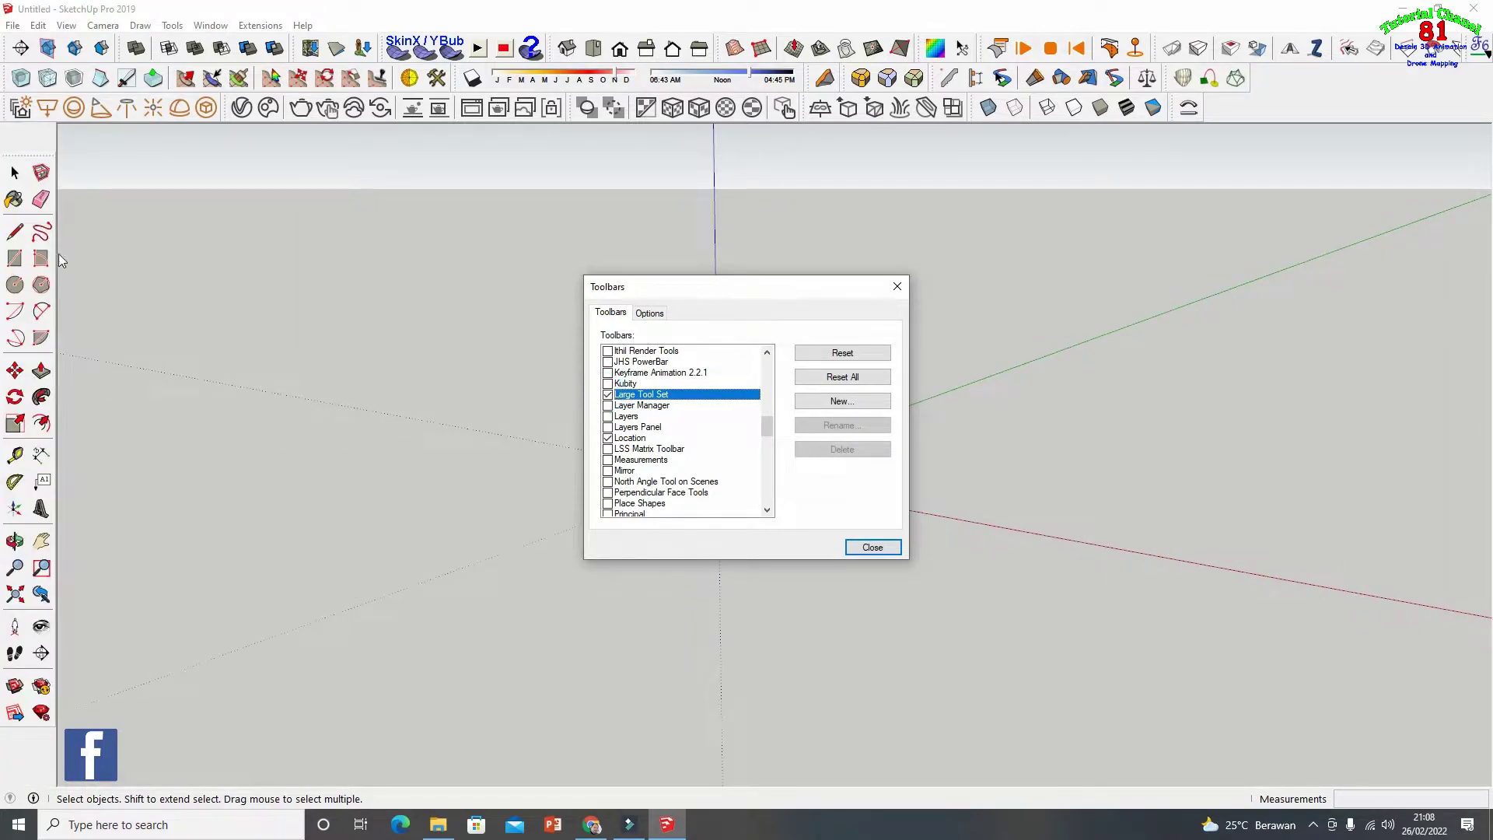
click(872, 550)
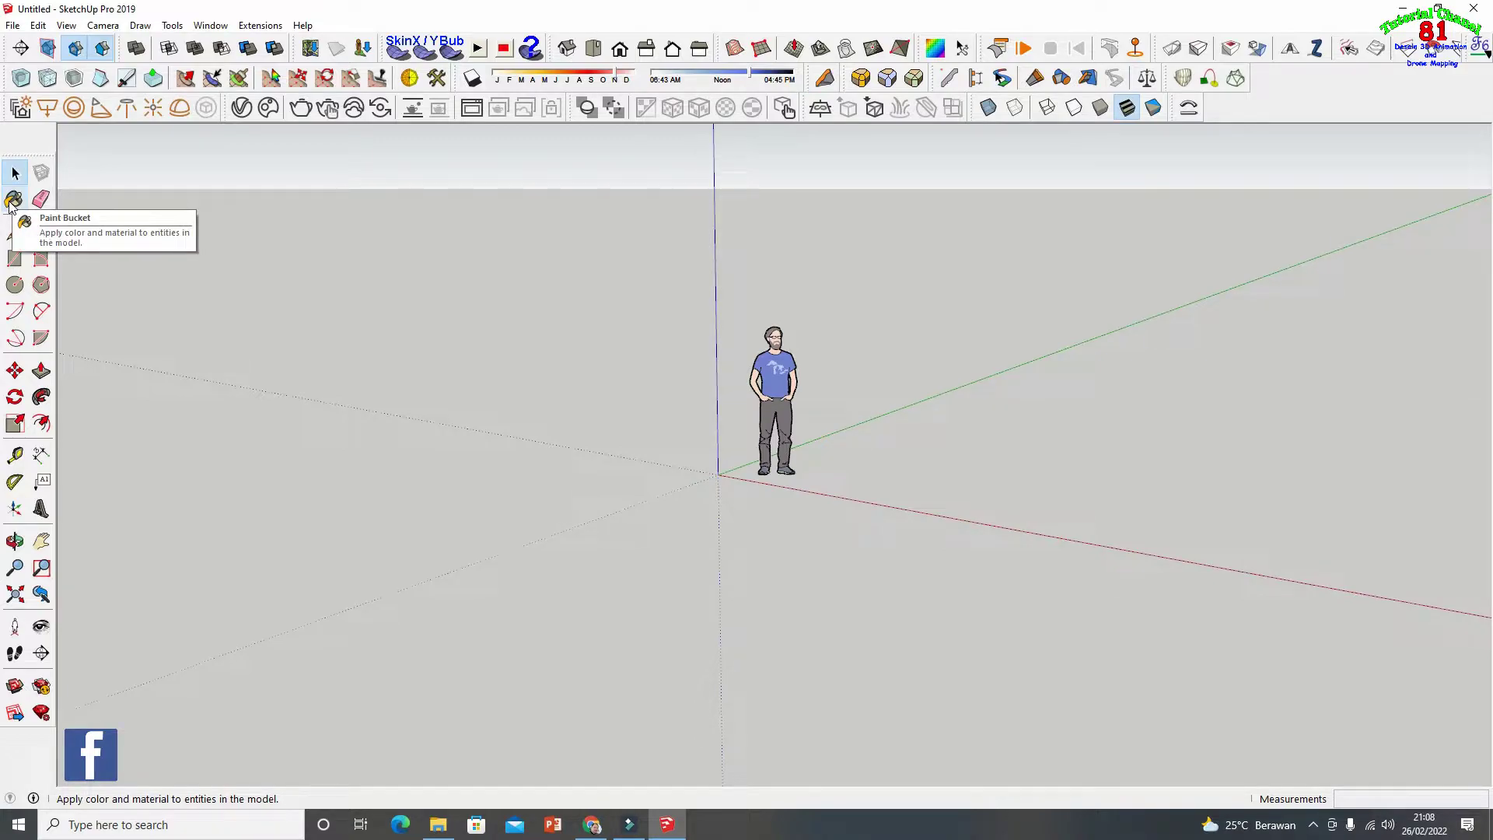
Activate the Paint Bucket to bring up the Default Tray with its materials, and close the tray again
click(12, 201)
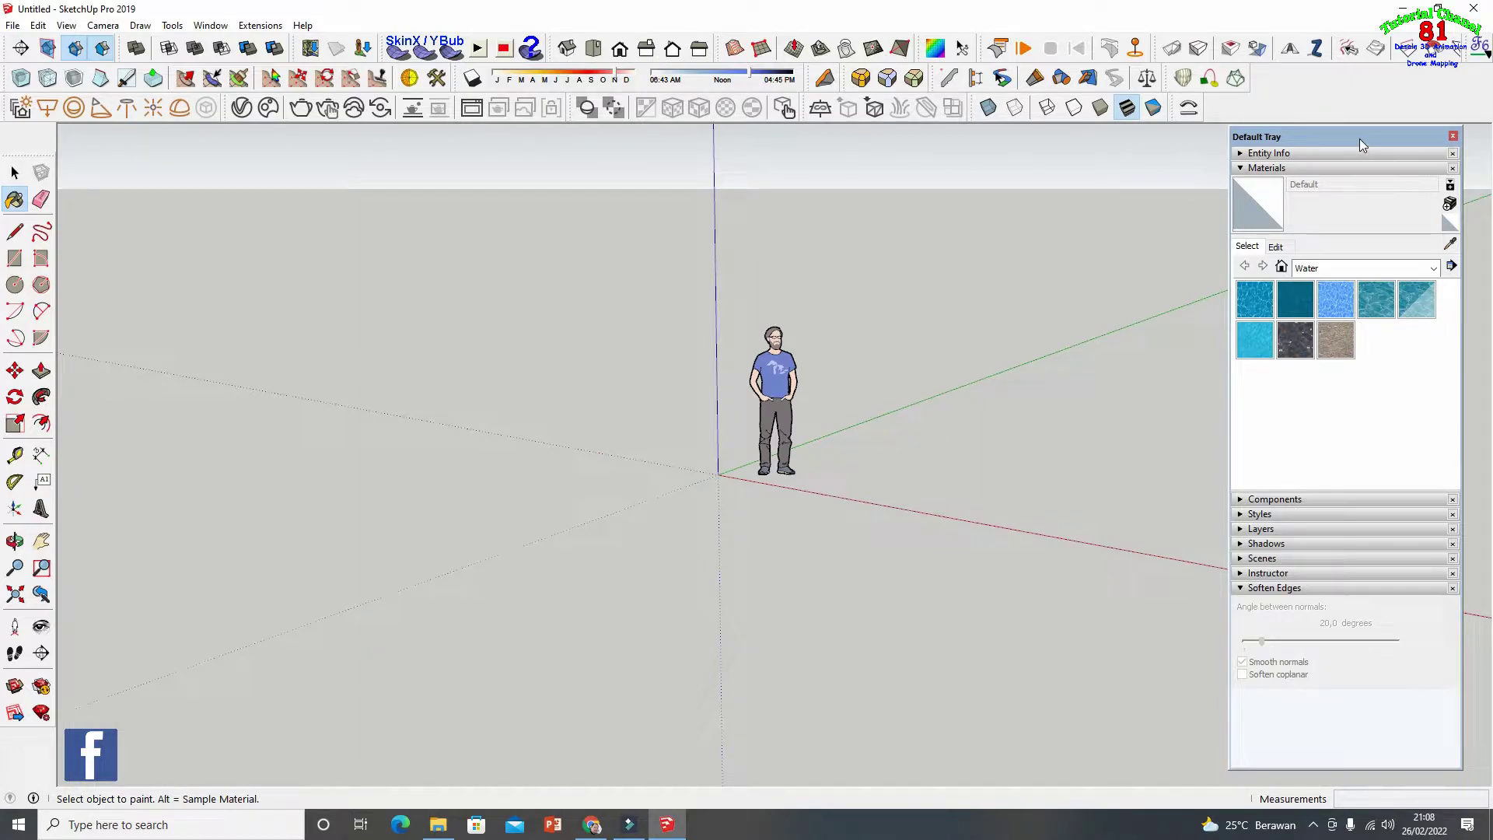
click(1453, 136)
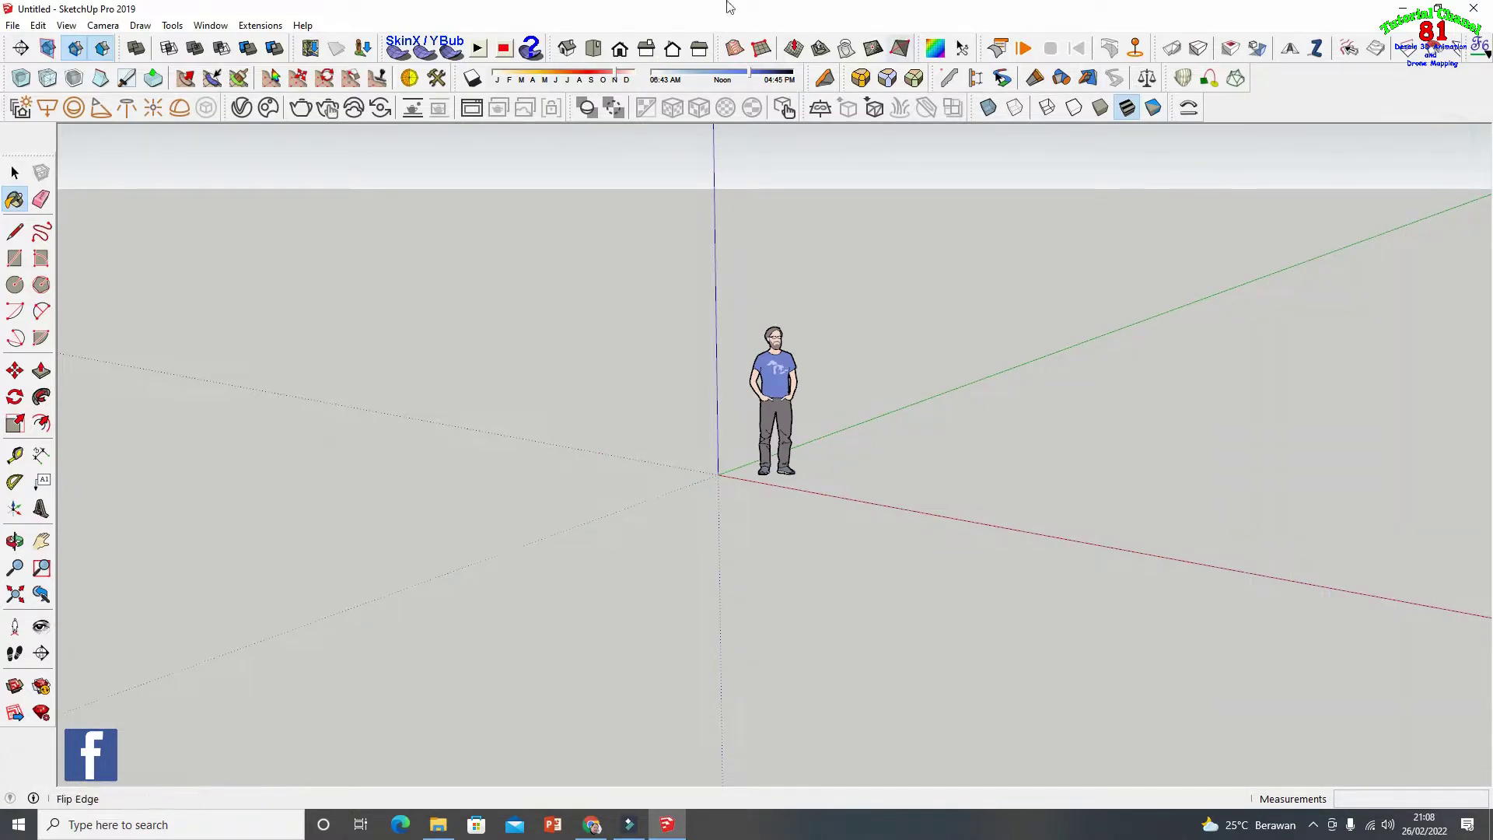
Show the Default Tray again and leave its Entity Info section expanded
click(220, 27)
mouse_move(226, 44)
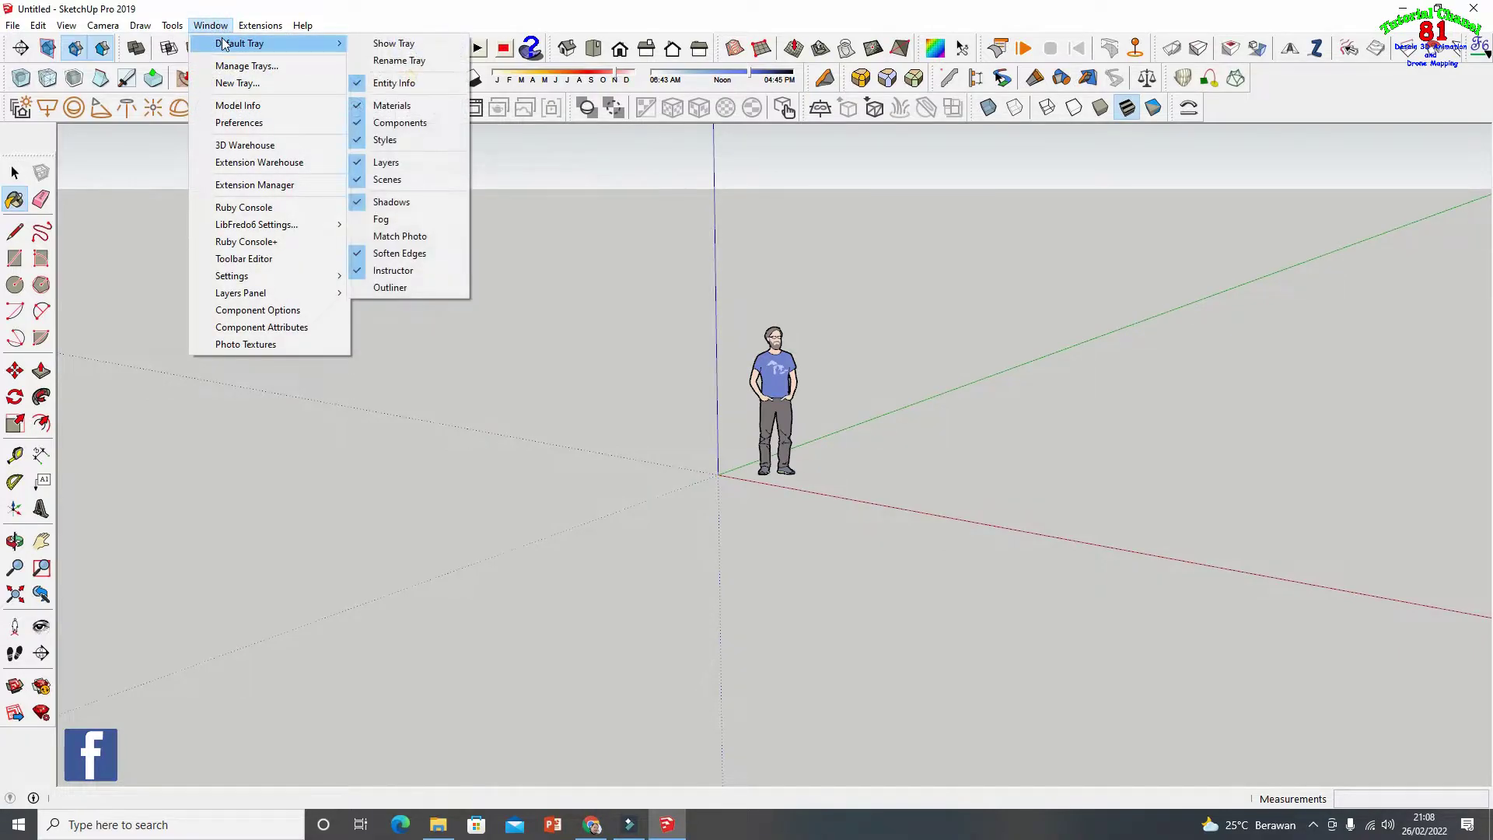
click(376, 42)
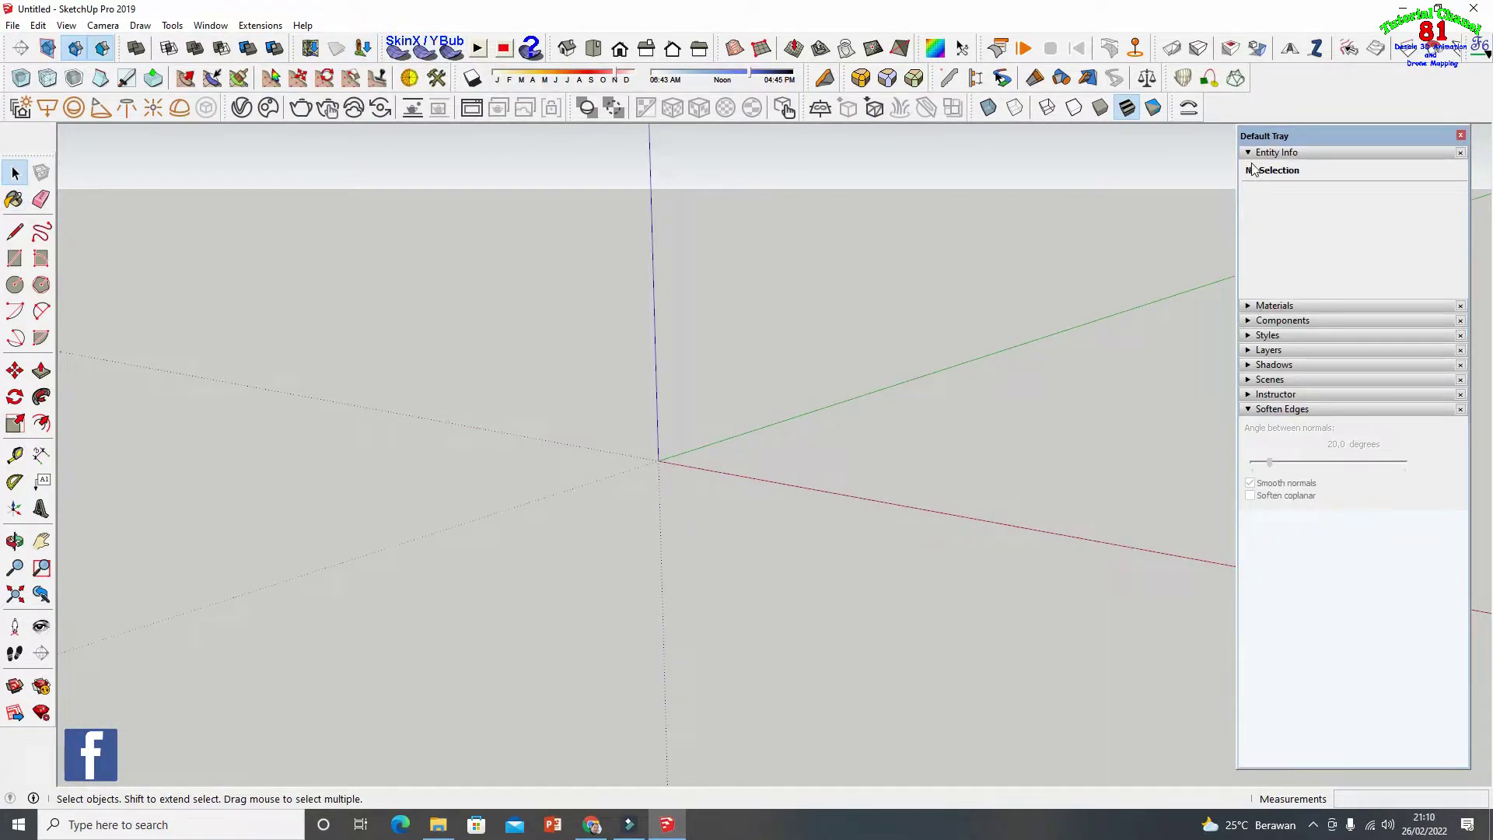
click(1253, 155)
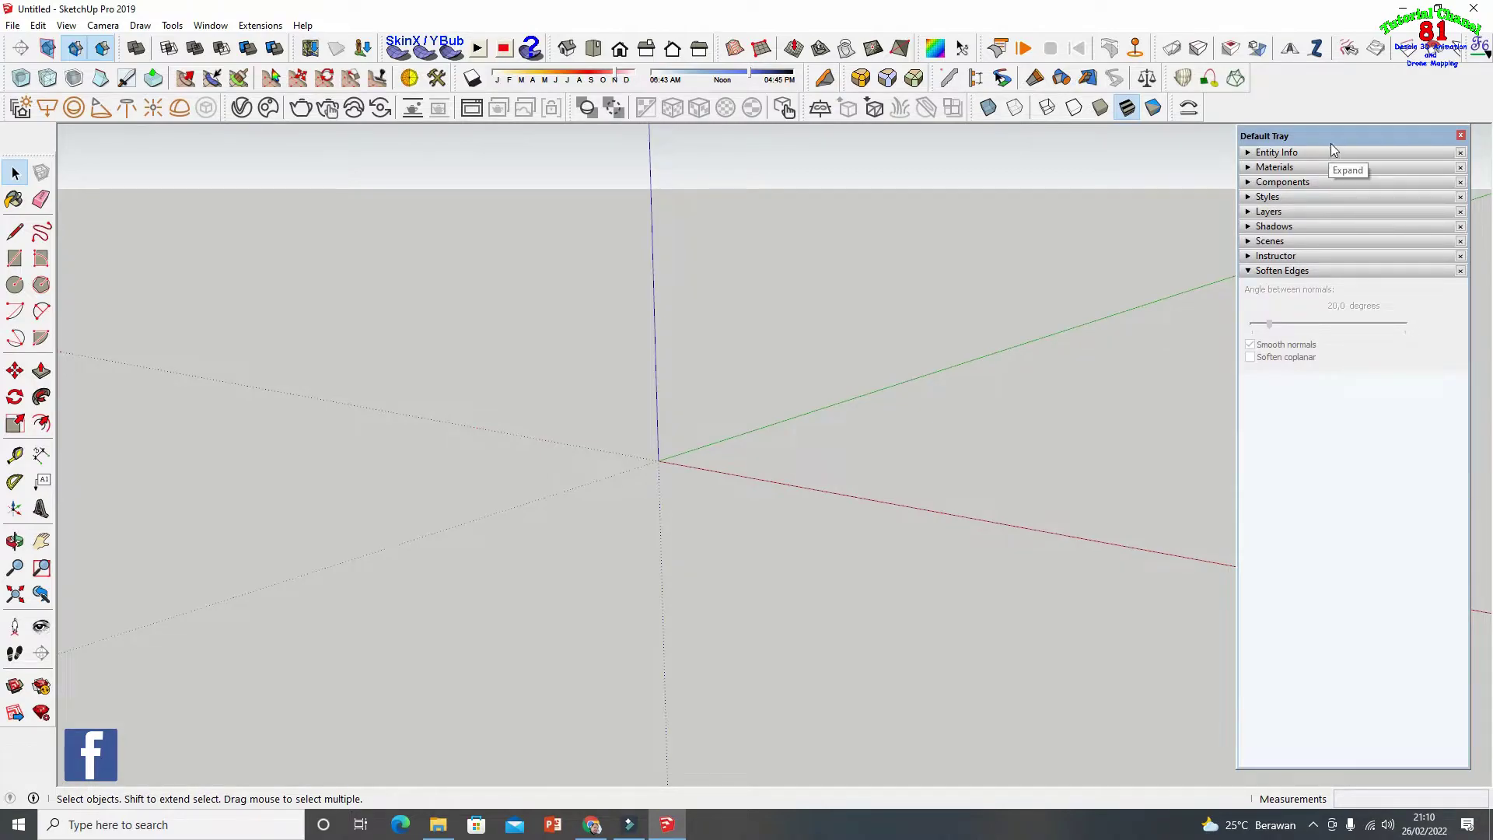
mouse_move(1332, 134)
mouse_down()
mouse_move(1350, 132)
mouse_move(1333, 135)
mouse_up()
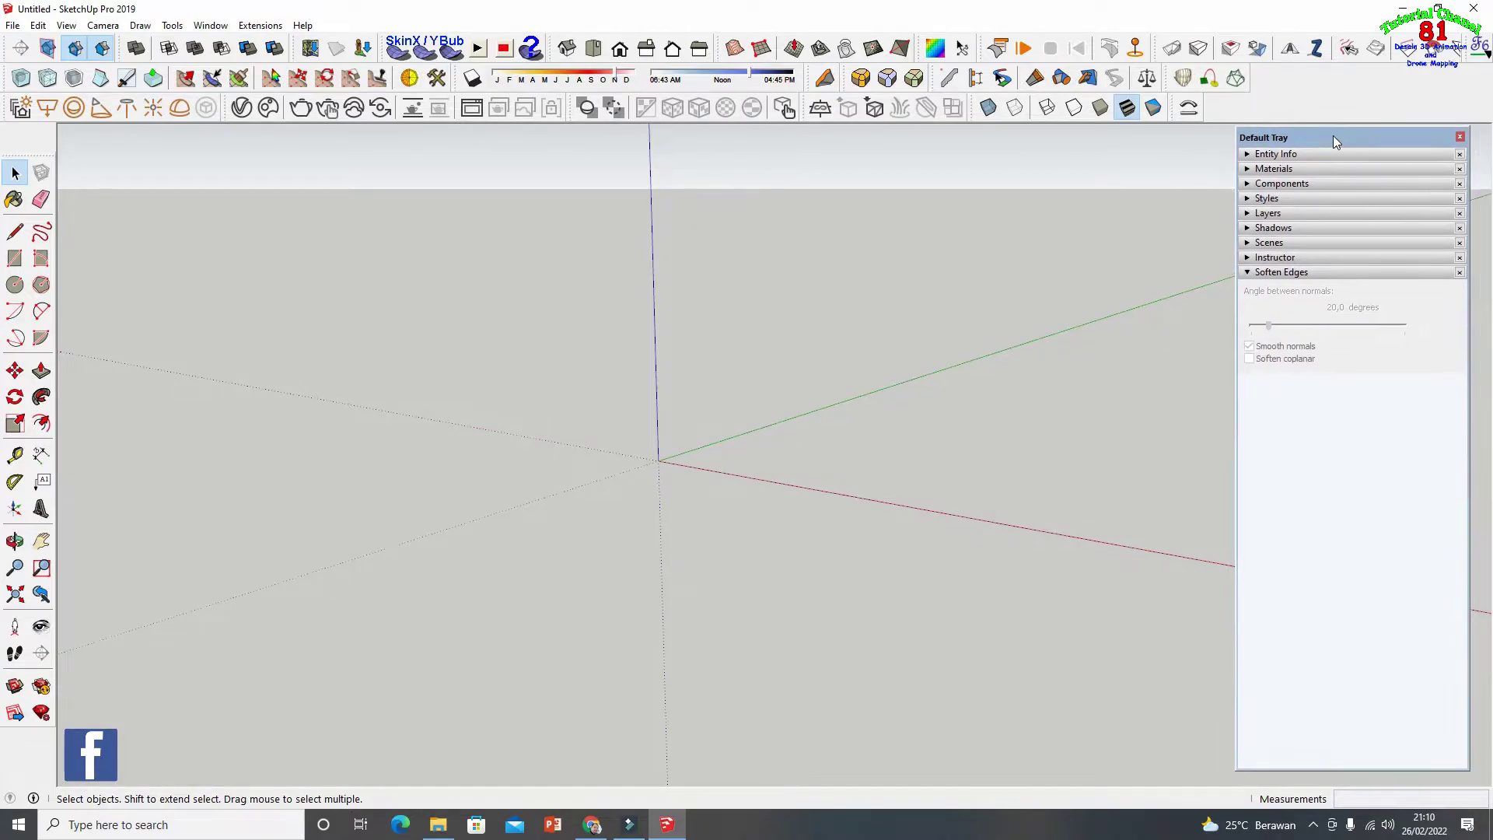
click(1248, 154)
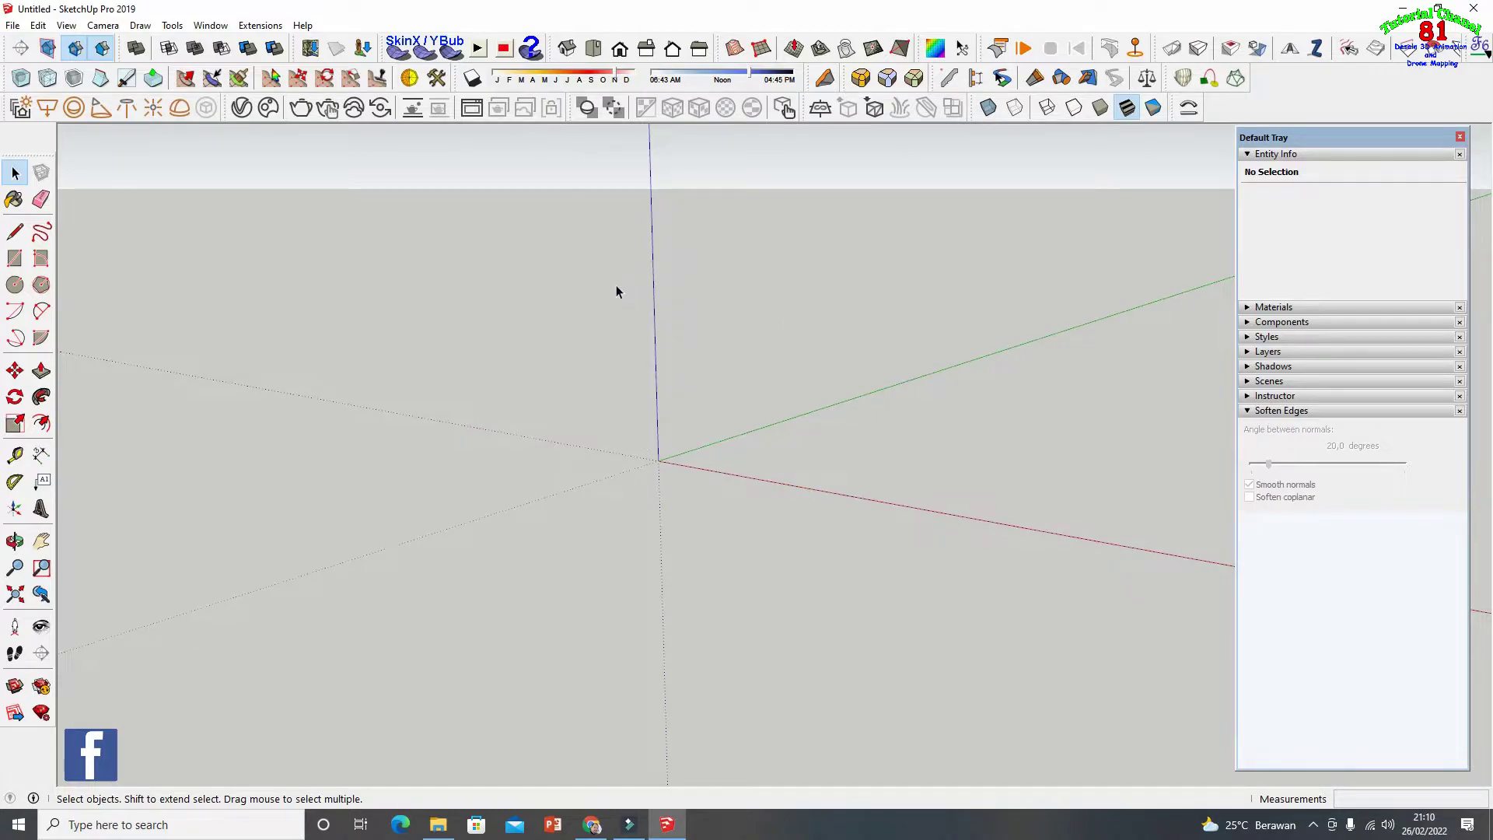
Draw a rectangle about 0.80 m by 1.05 m on the ground plane, starting at the origin
click(14, 258)
click(15, 541)
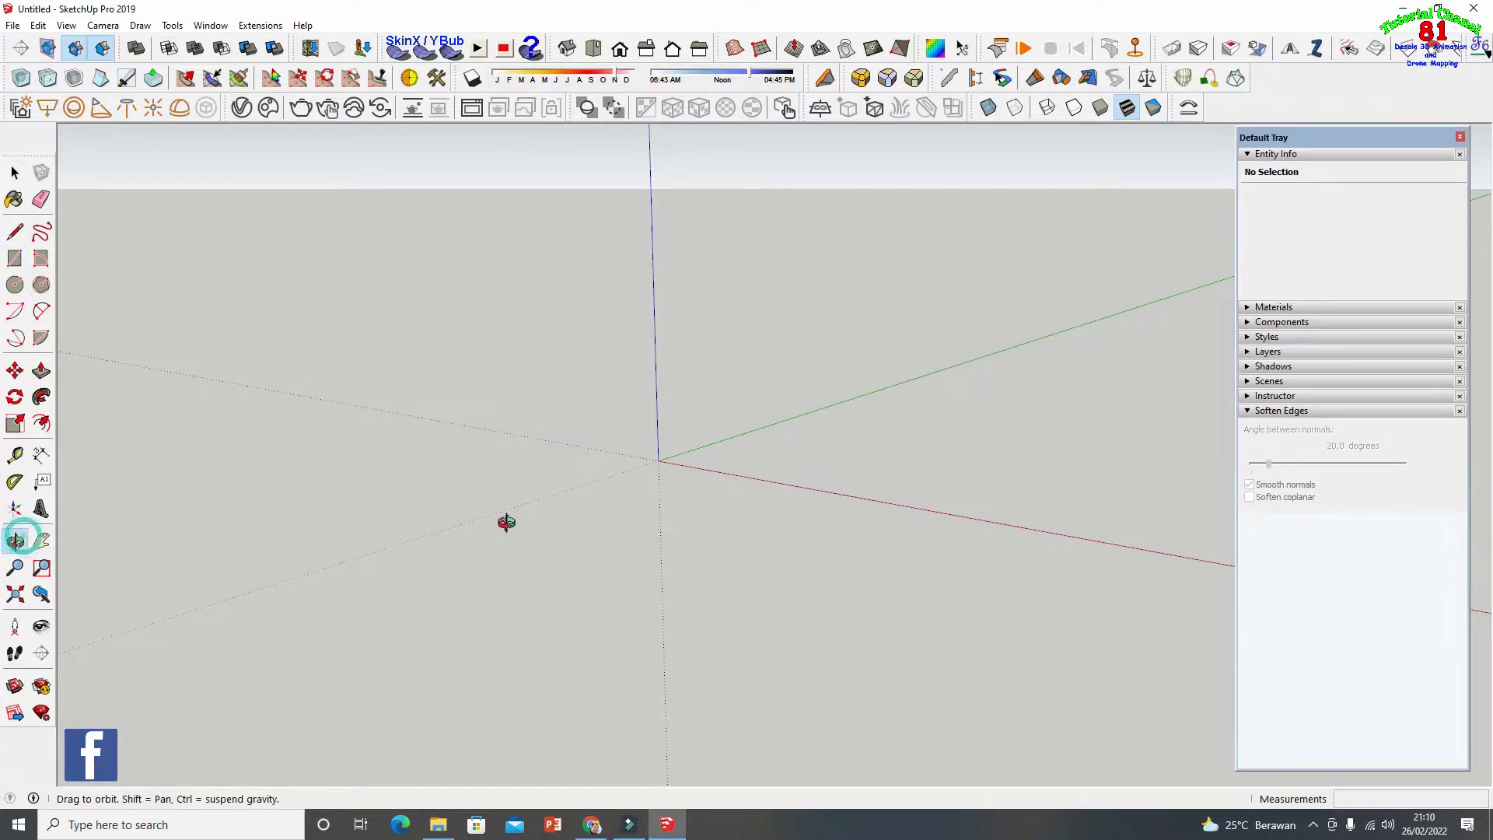
drag(506, 523, 510, 534)
click(15, 258)
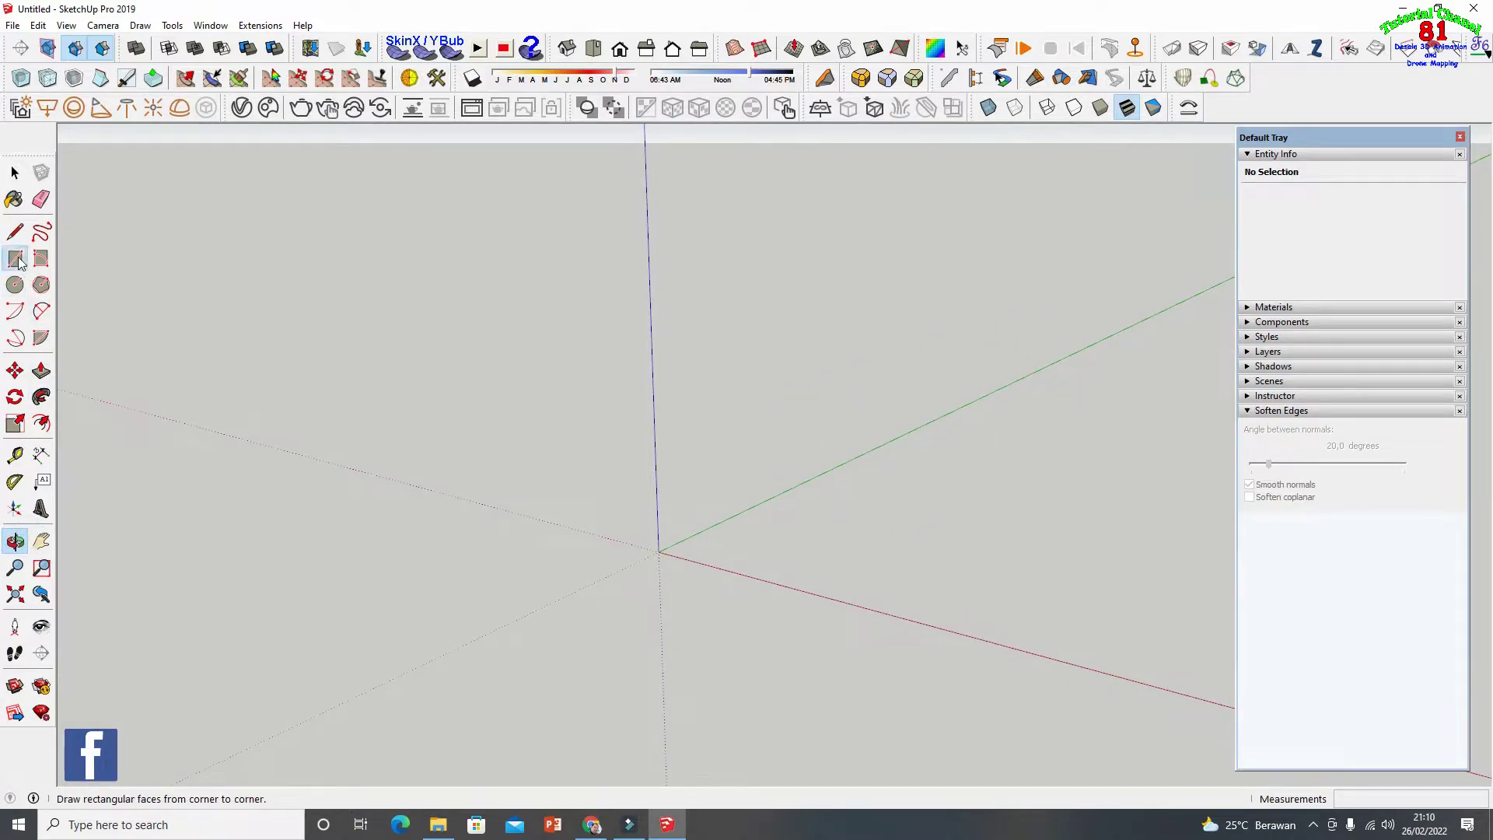
click(659, 552)
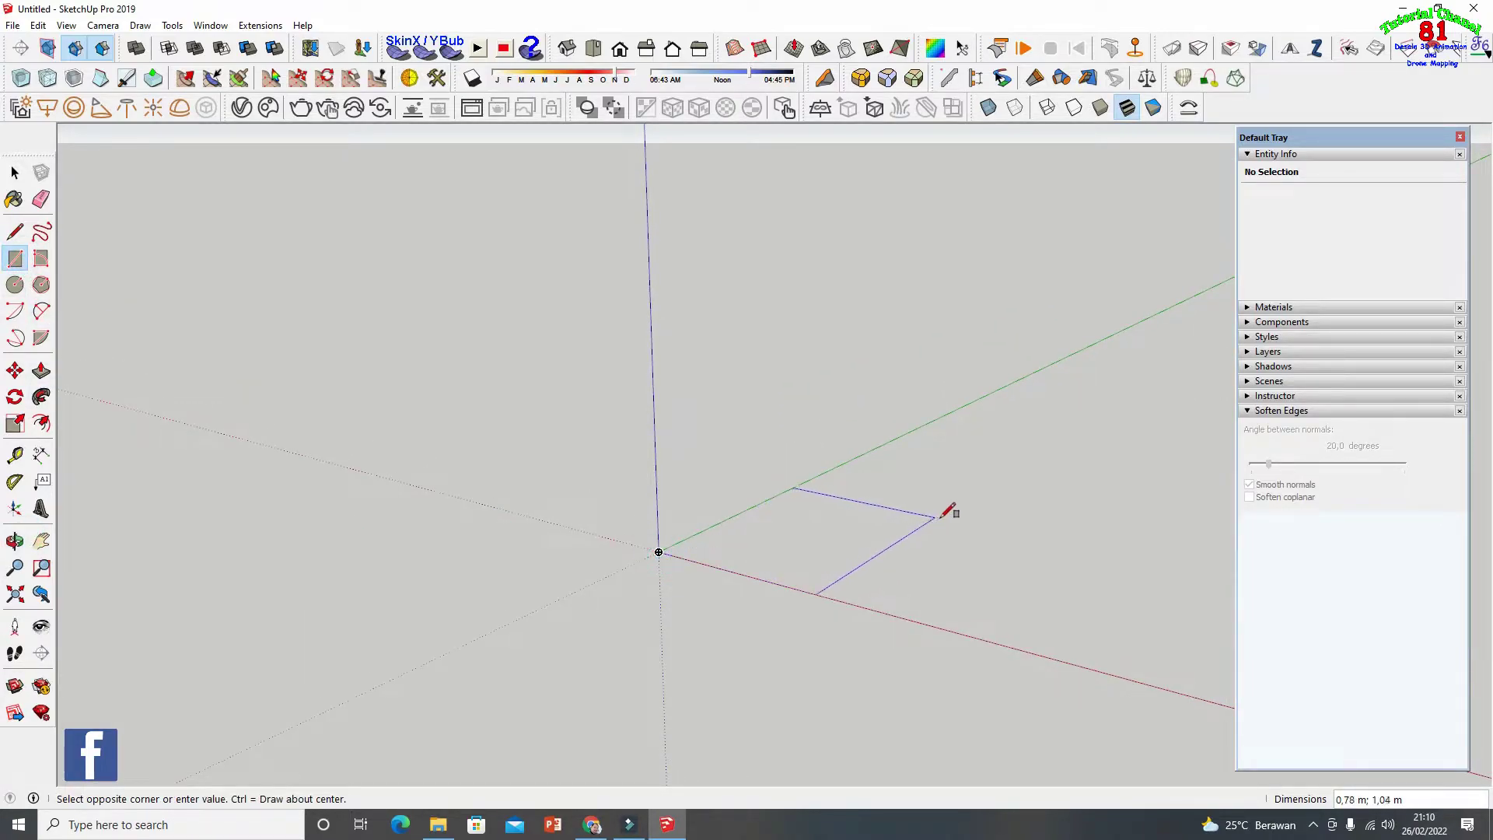
click(939, 518)
Select the rectangle's face to inspect its properties in Entity Info
click(14, 173)
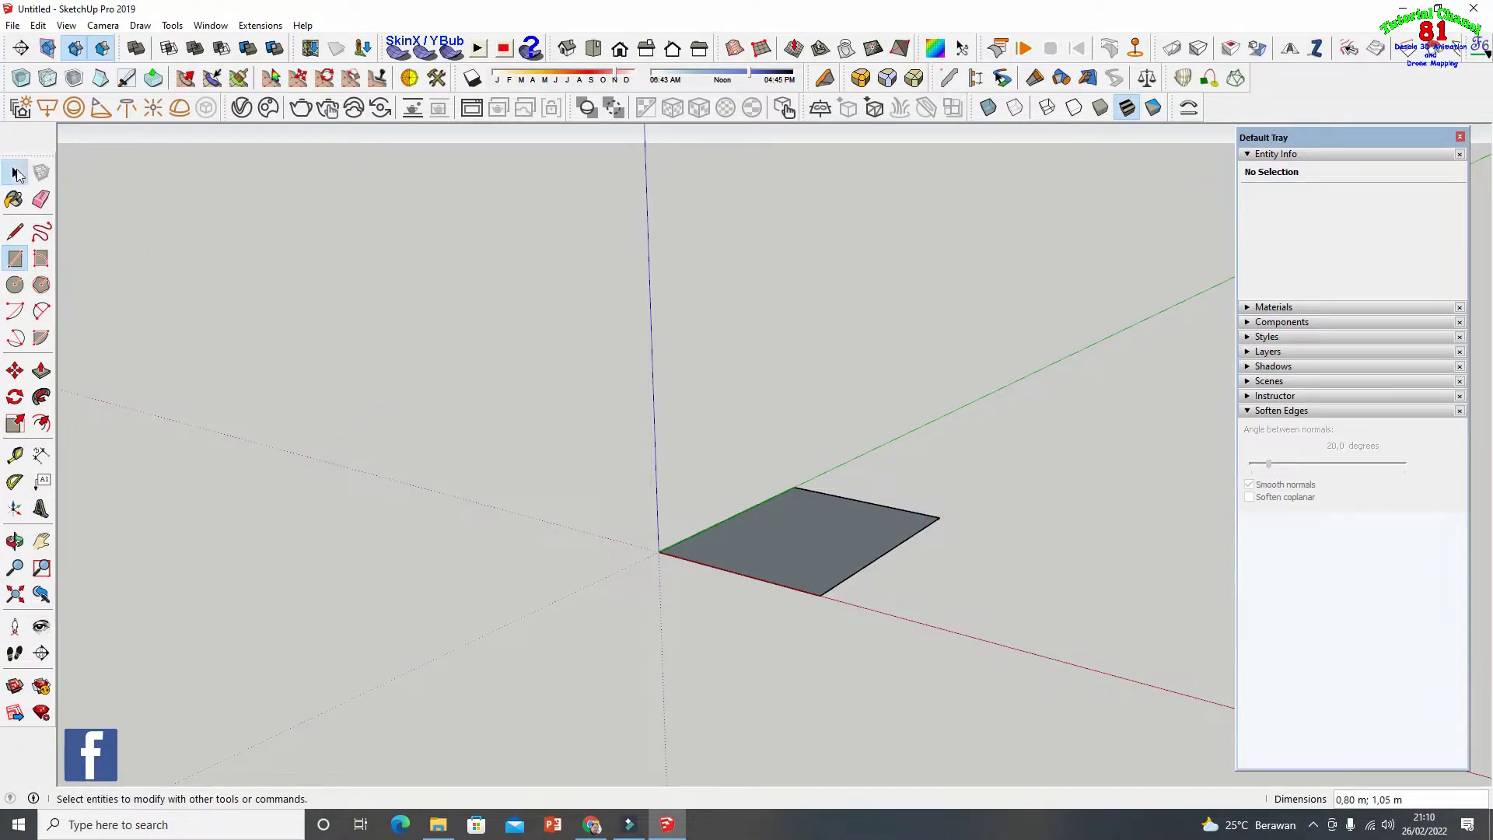
scroll(371, 446, down, 2)
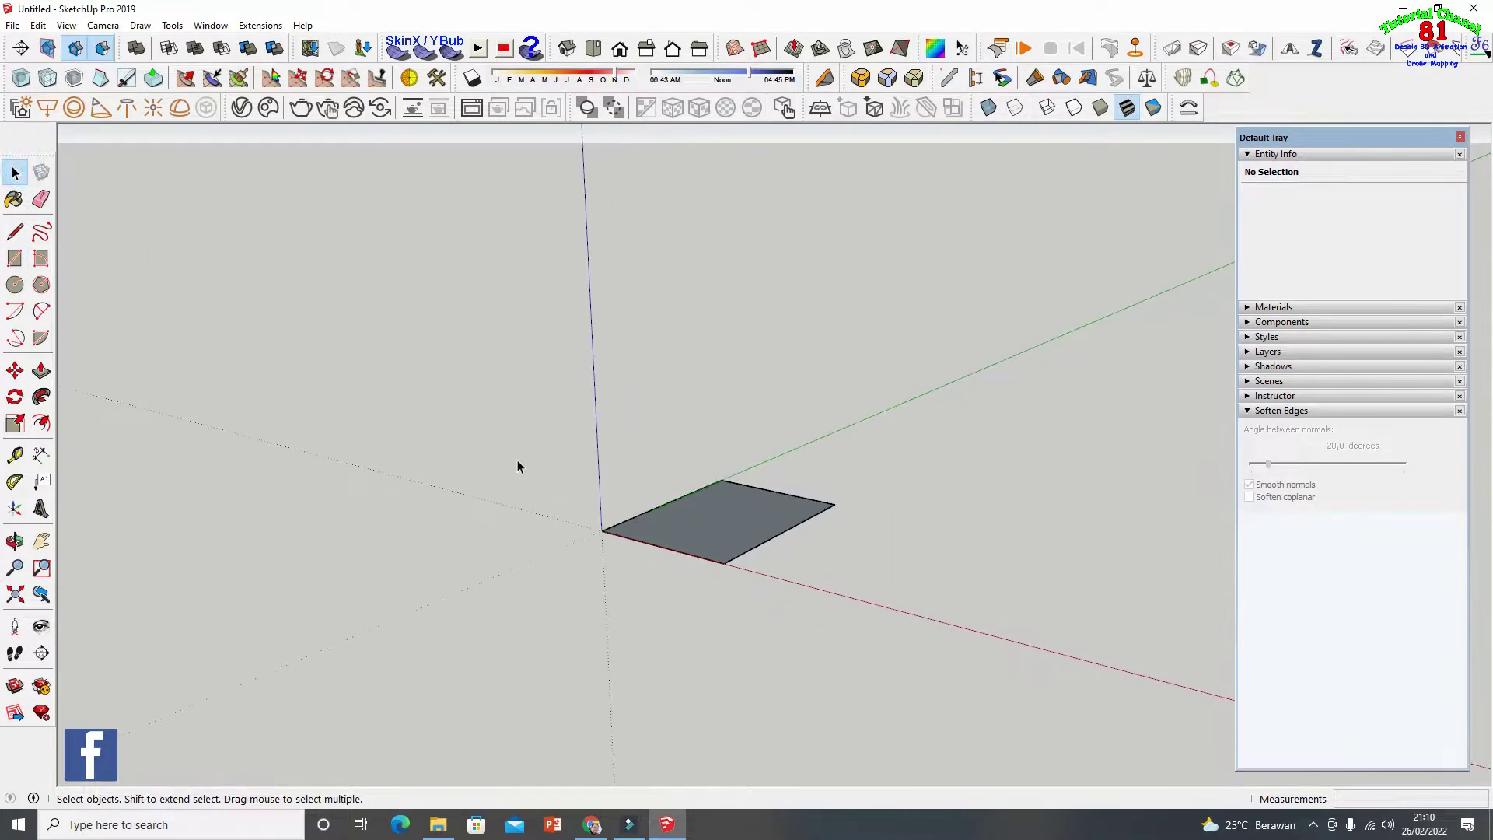
click(739, 527)
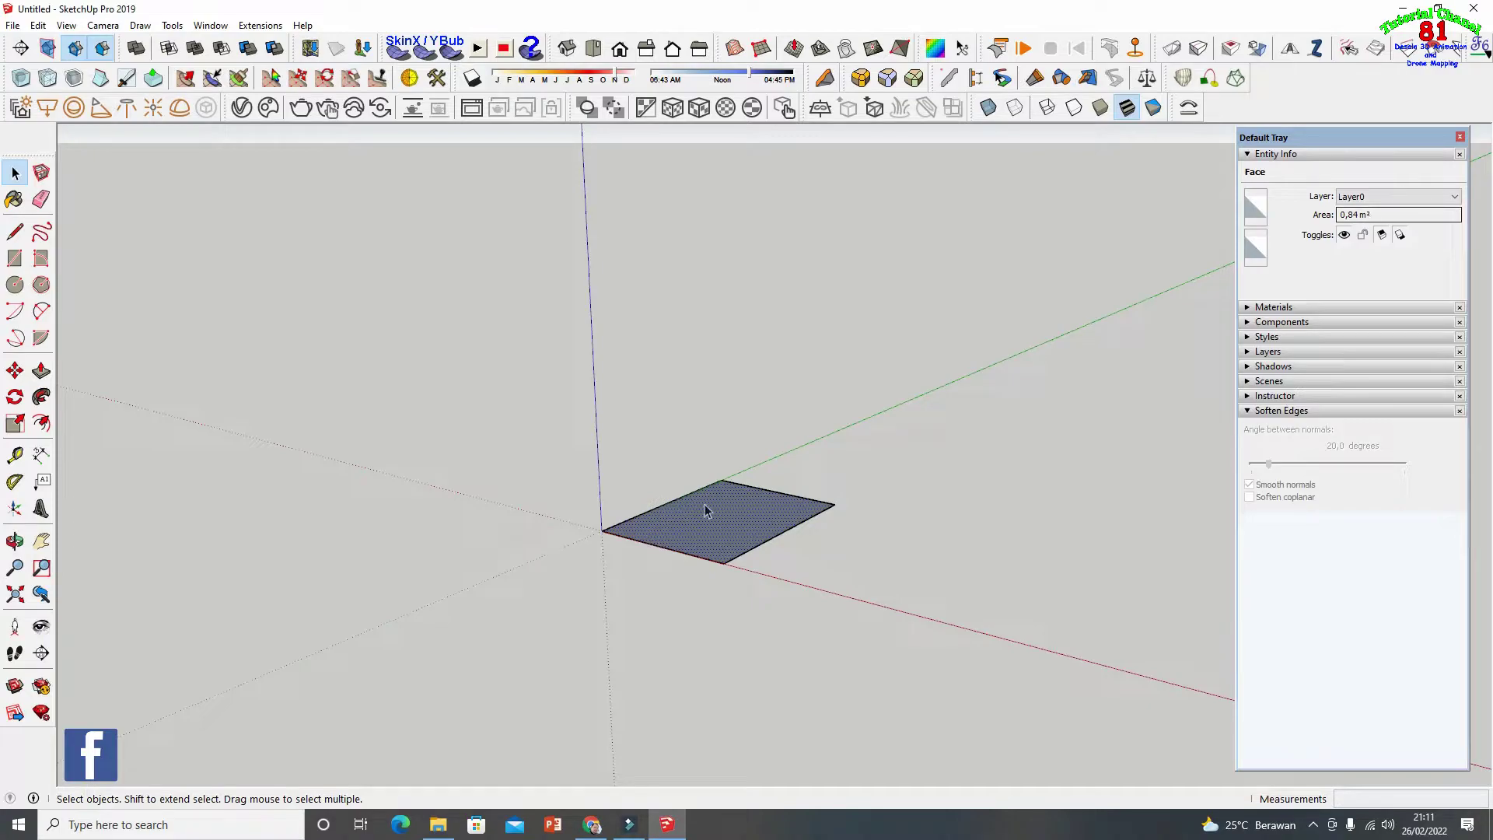
Examine the model's measurement unit settings and the available length units in Model Info, leaving them as they are
click(209, 28)
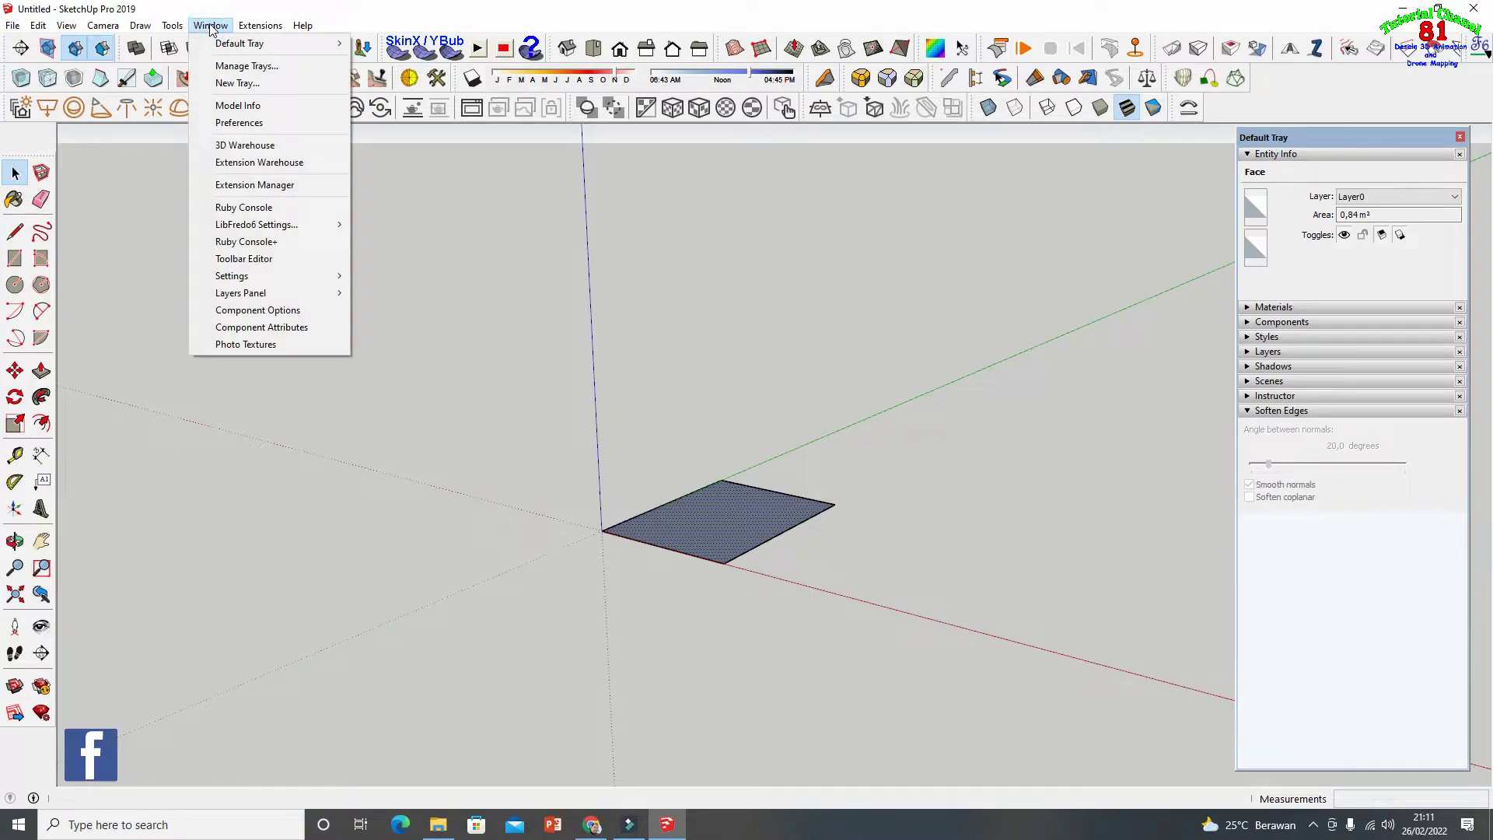
click(245, 106)
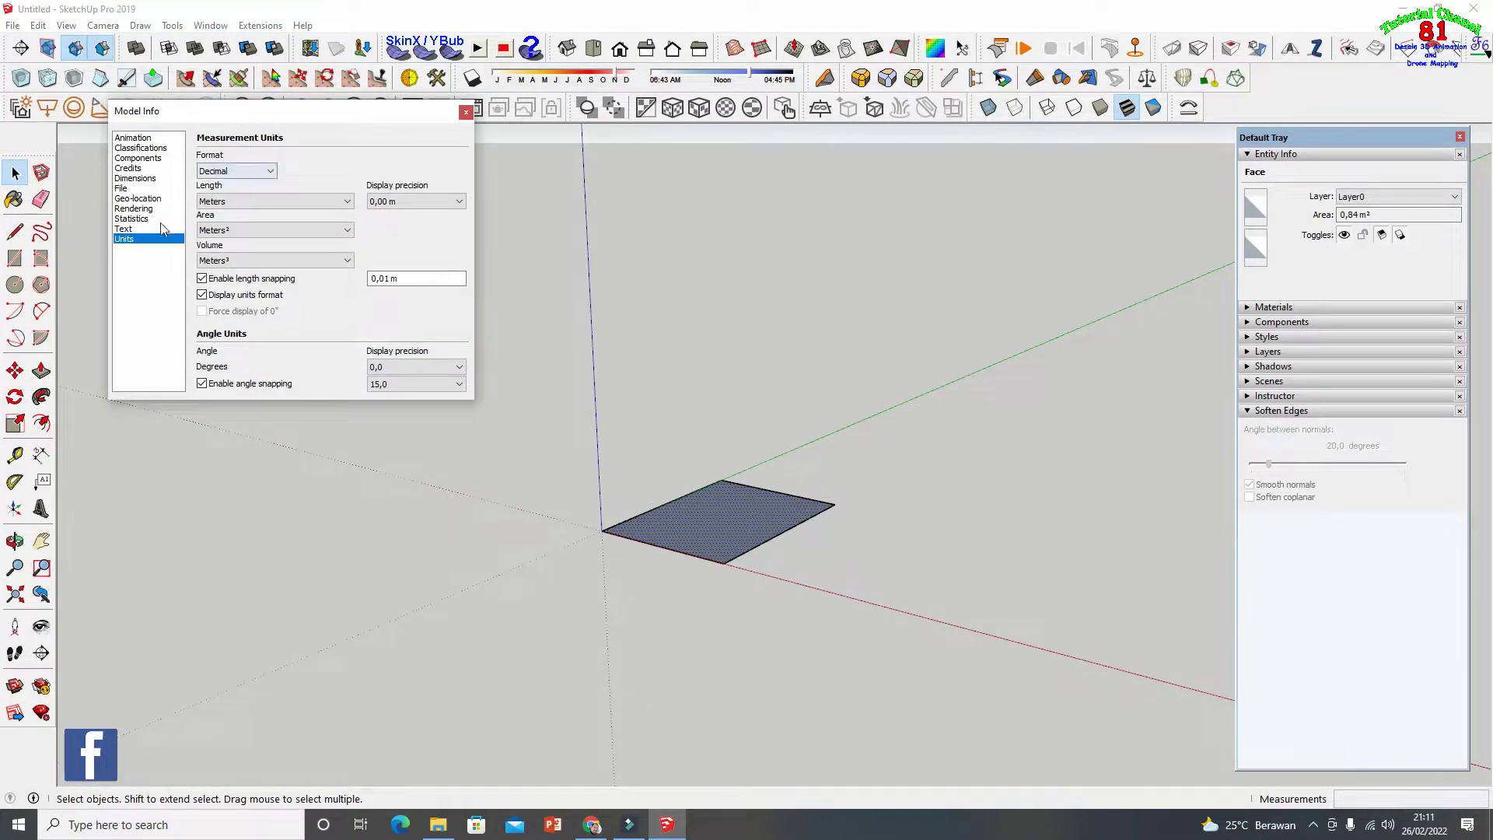
click(347, 203)
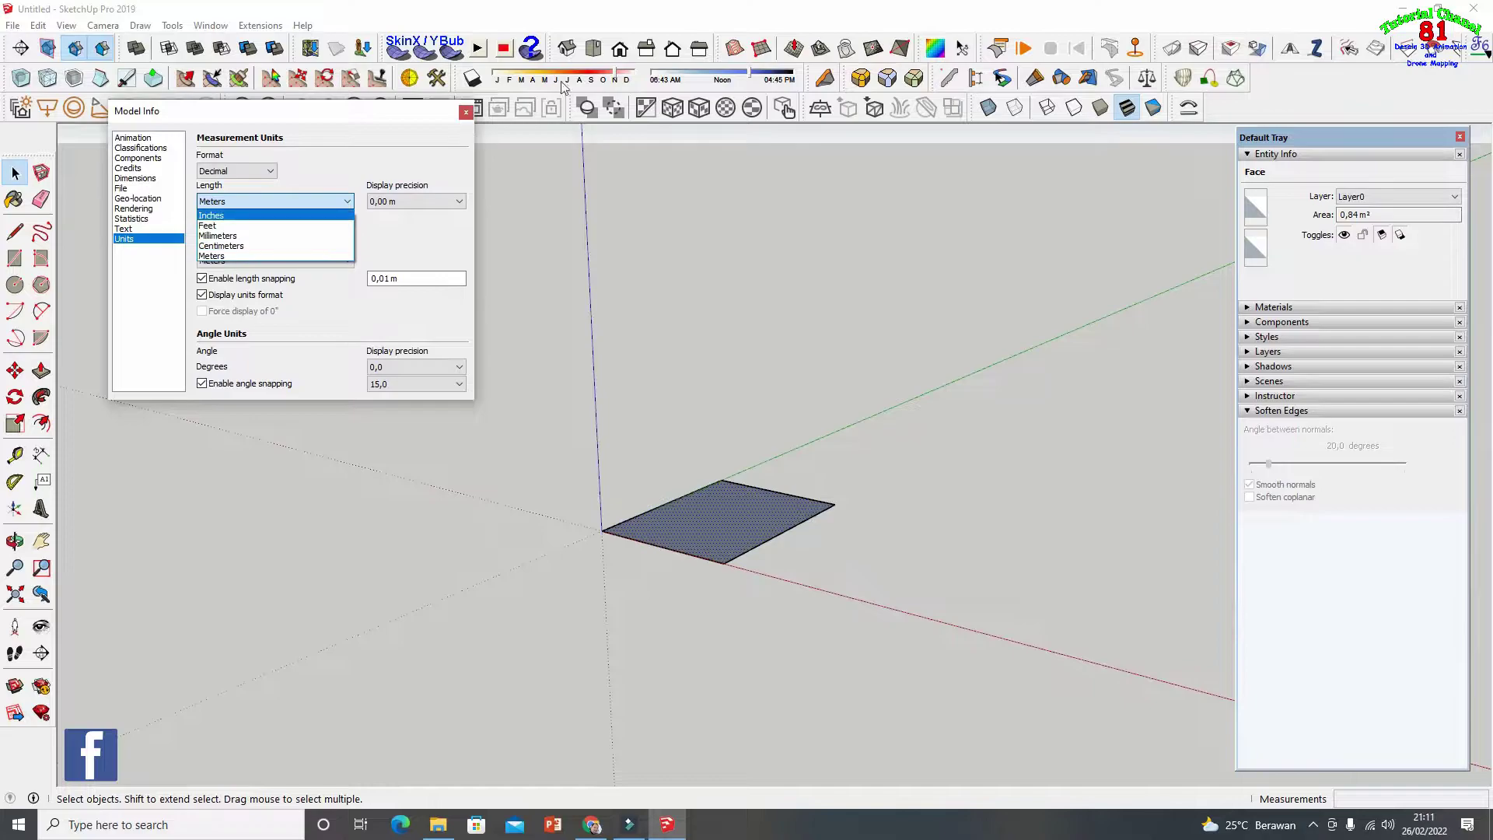
click(468, 115)
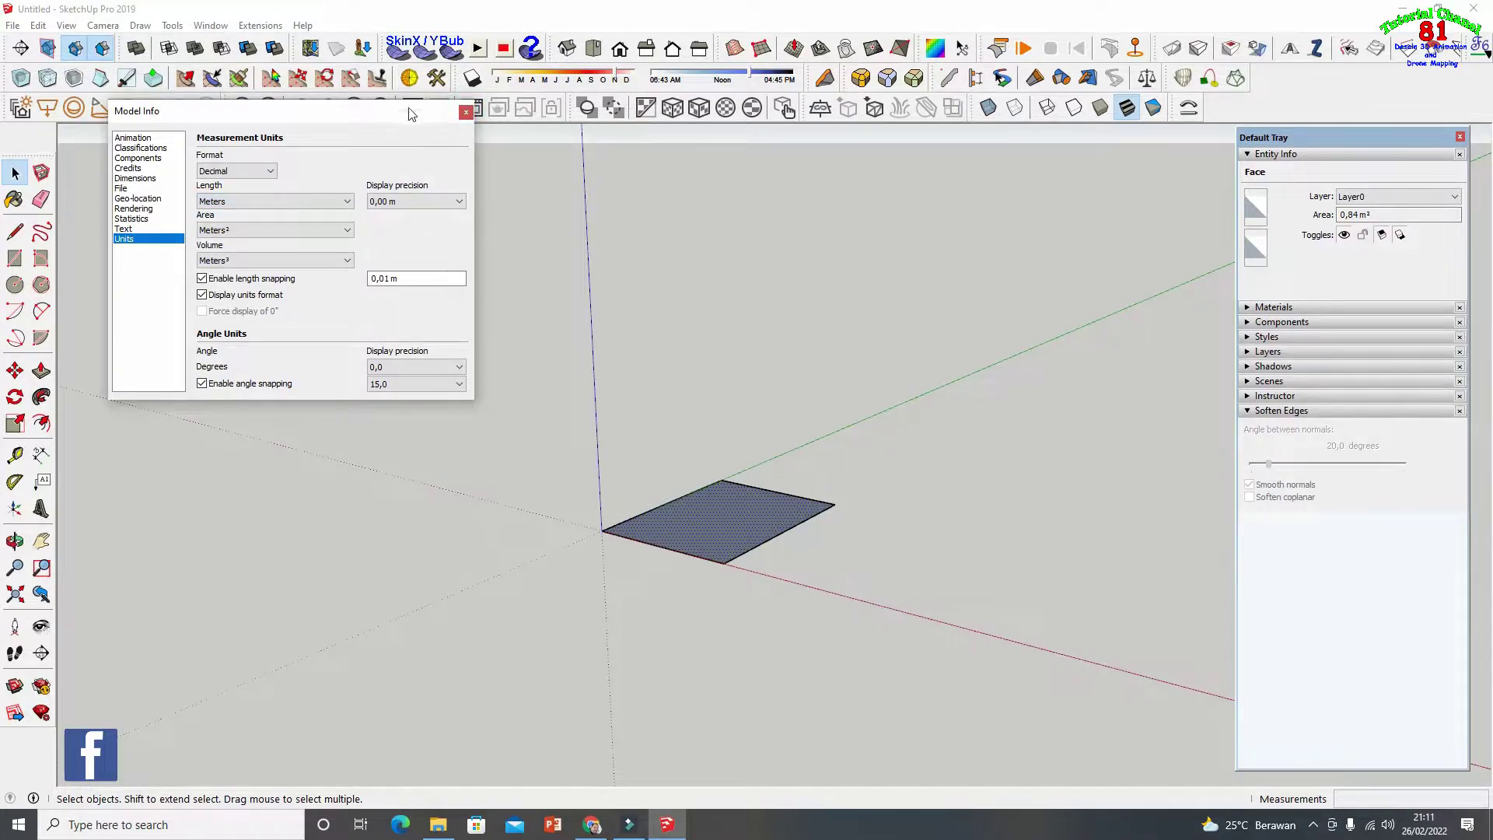
click(466, 113)
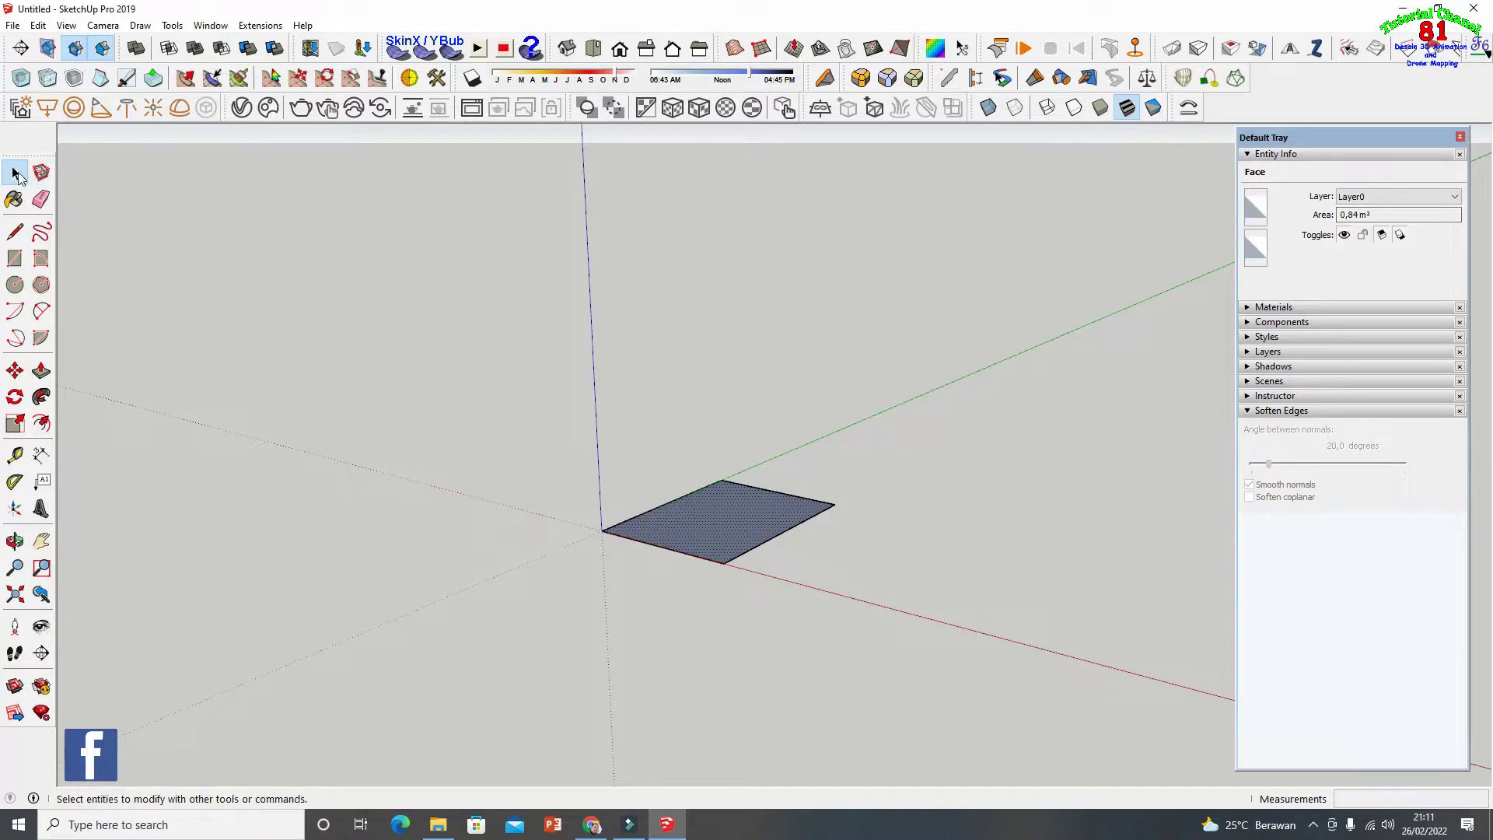
Draw a circle with a radius of about 0.55 m on the ground plane, centred near the red axis beyond the rectangle
scroll(669, 387, down, 1)
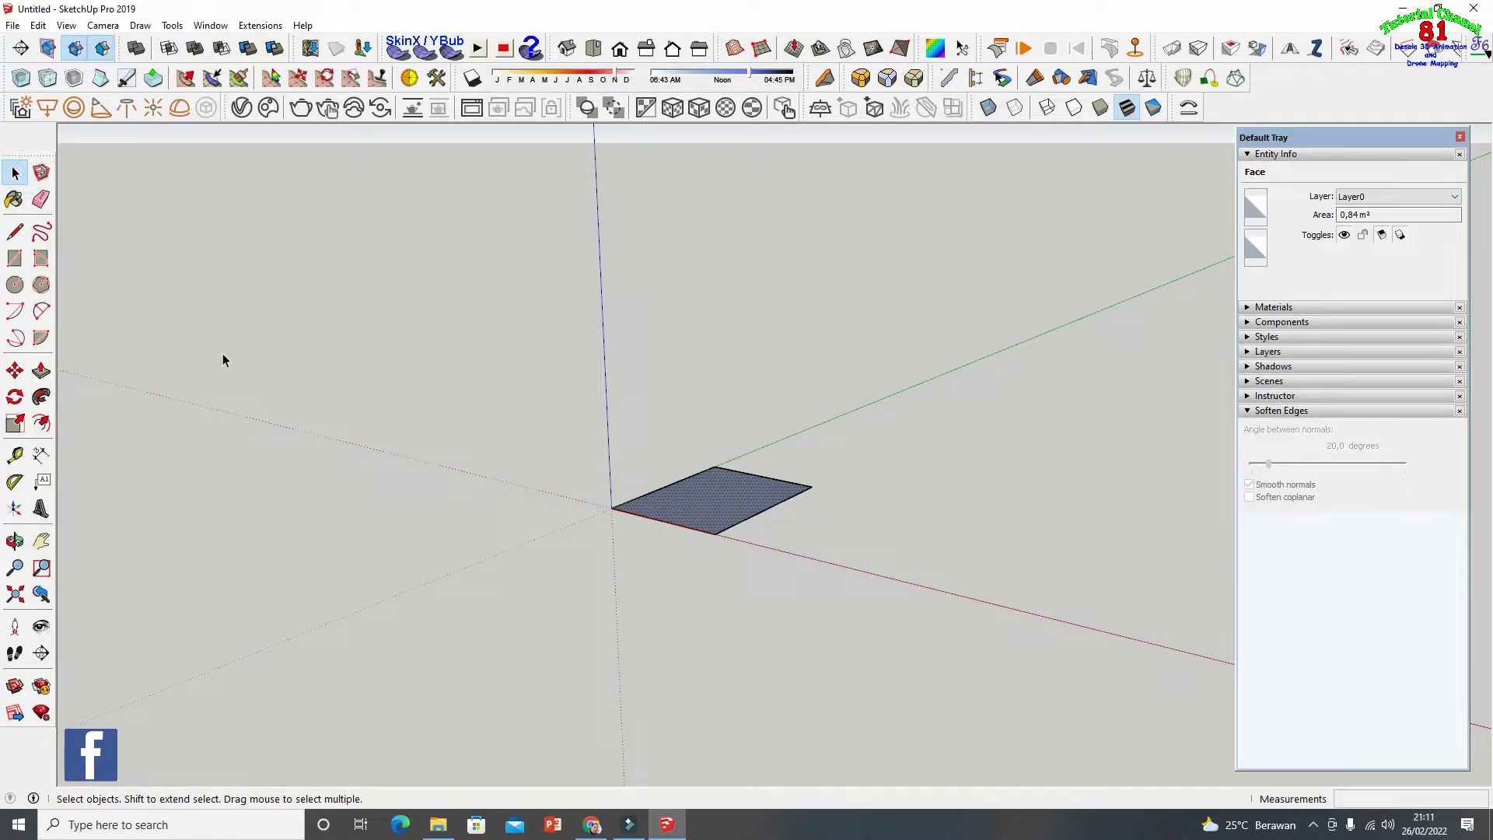
click(15, 284)
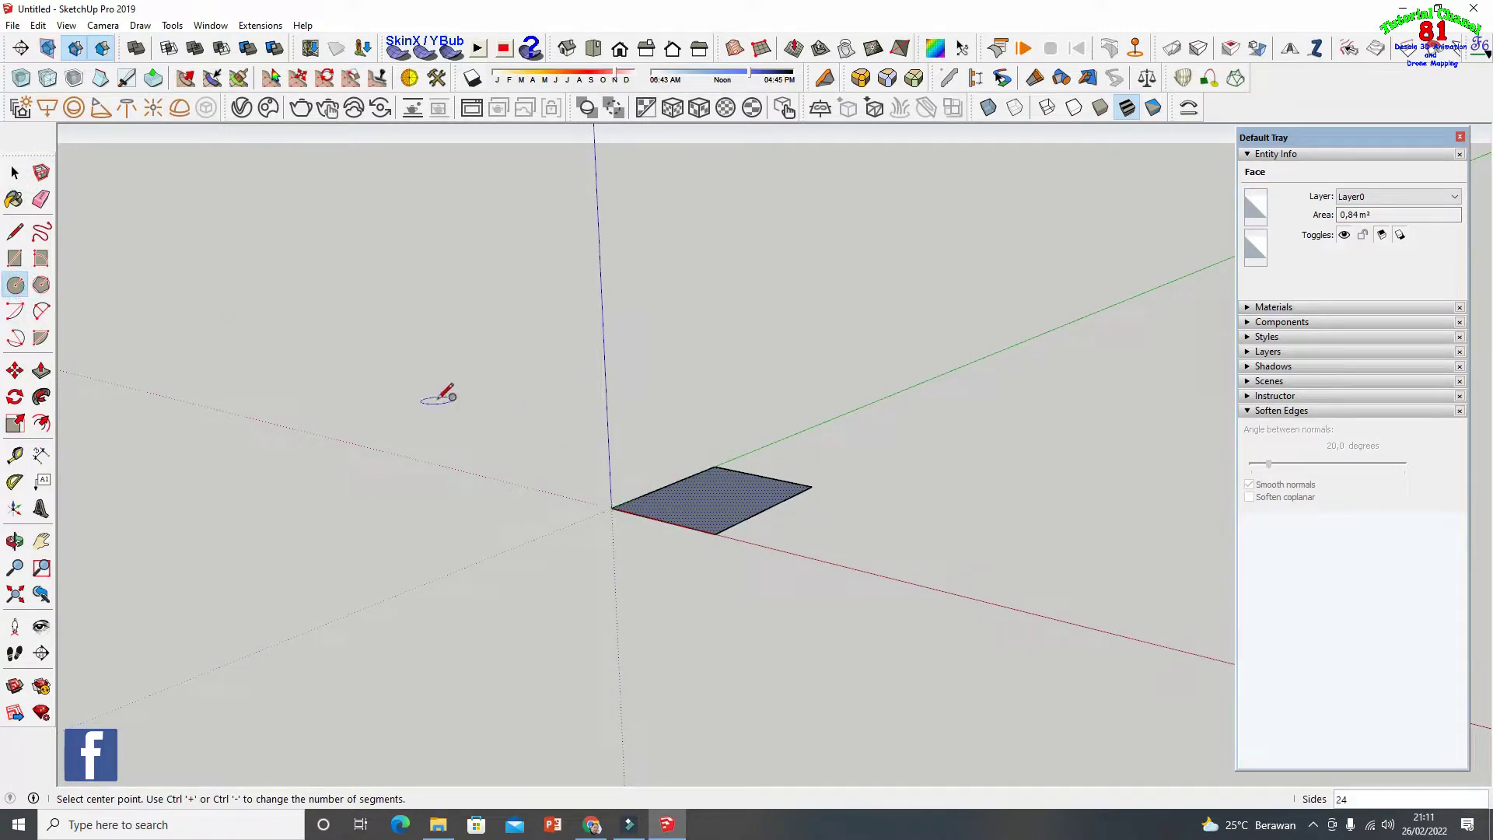
scroll(518, 453, down, 1)
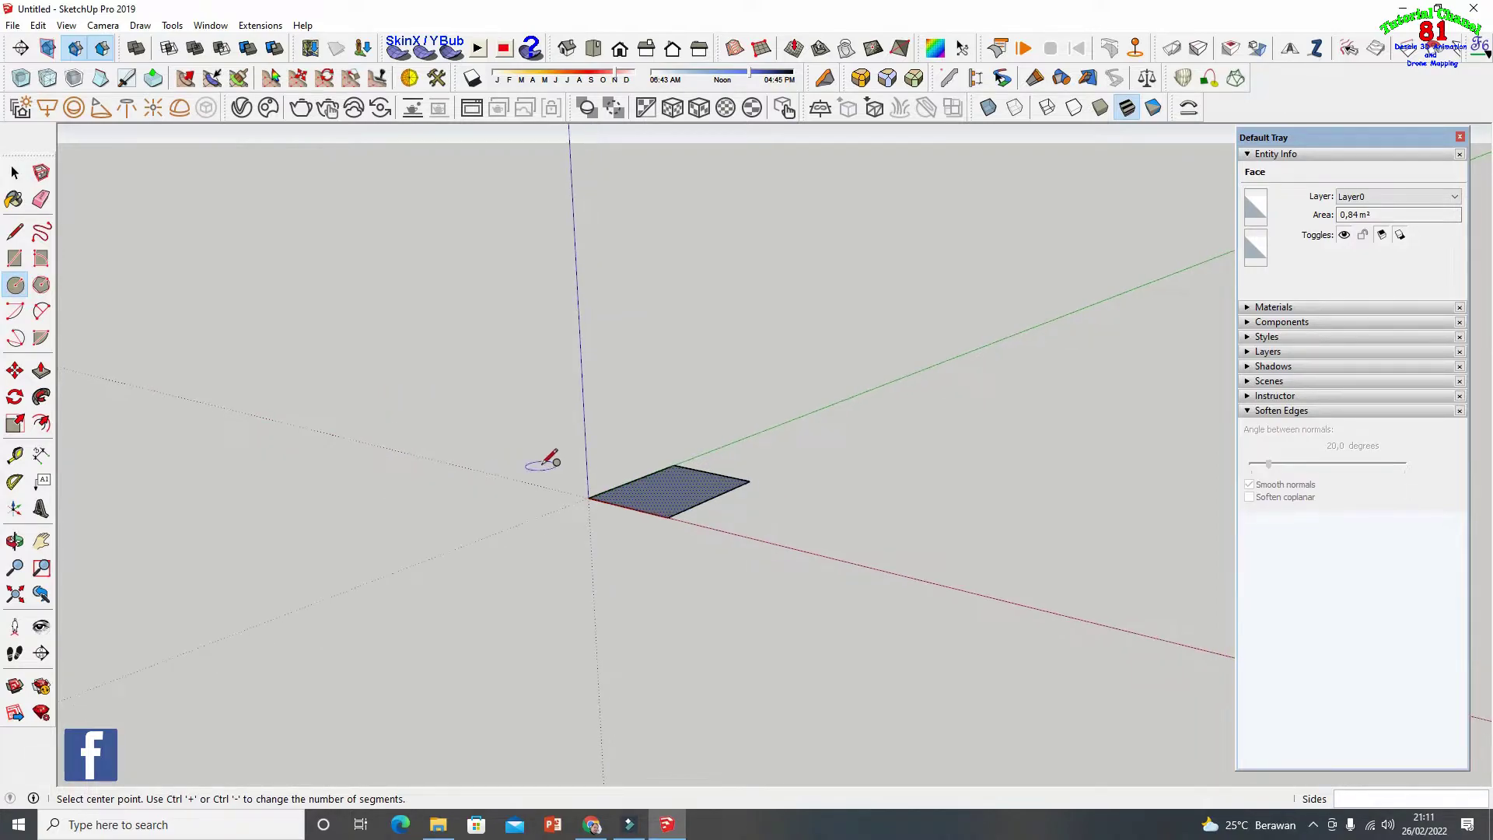
scroll(503, 449, down, 1)
scroll(714, 476, up, 3)
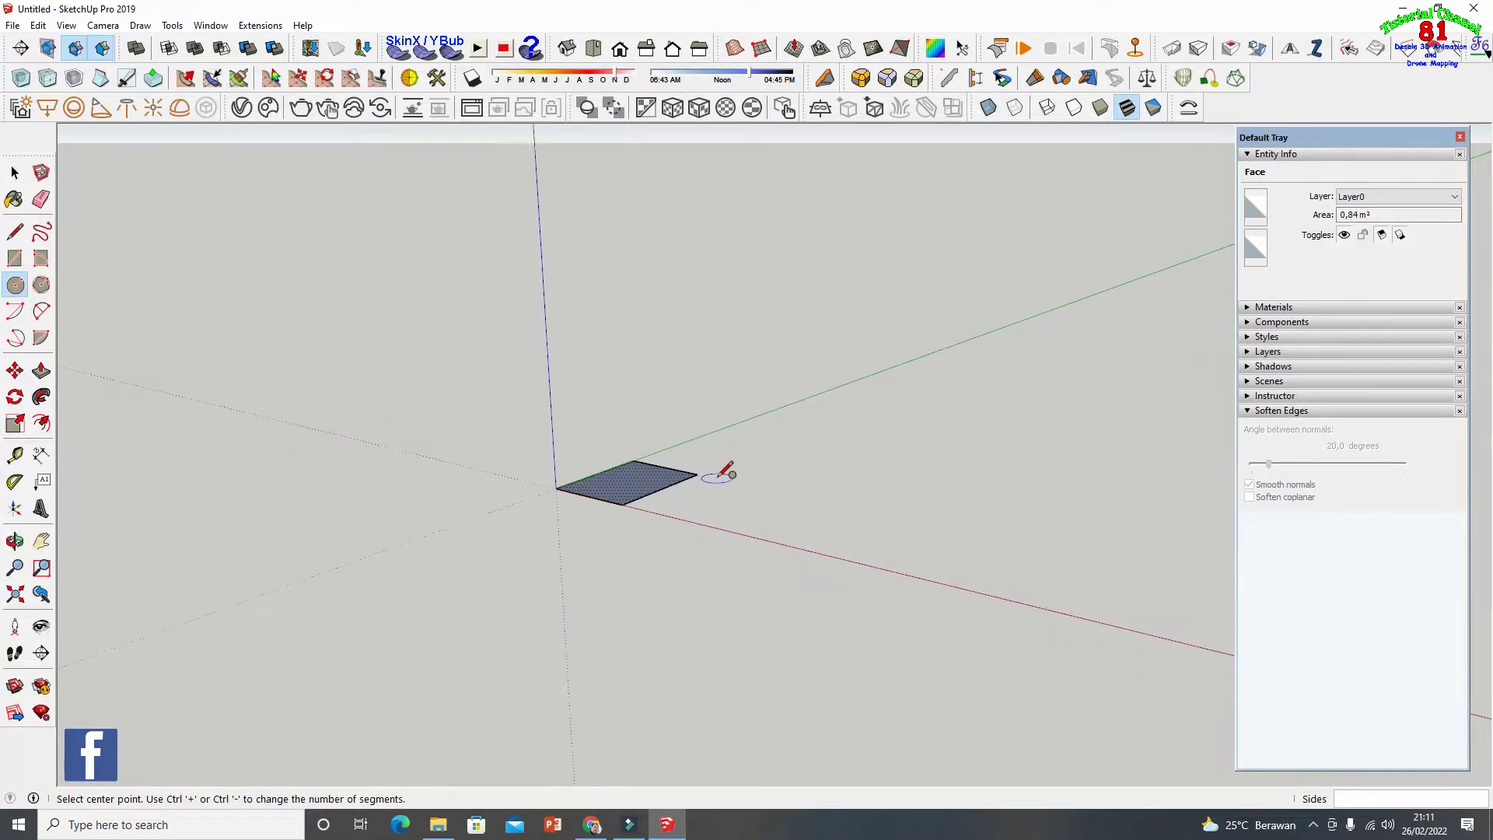
click(720, 542)
click(787, 515)
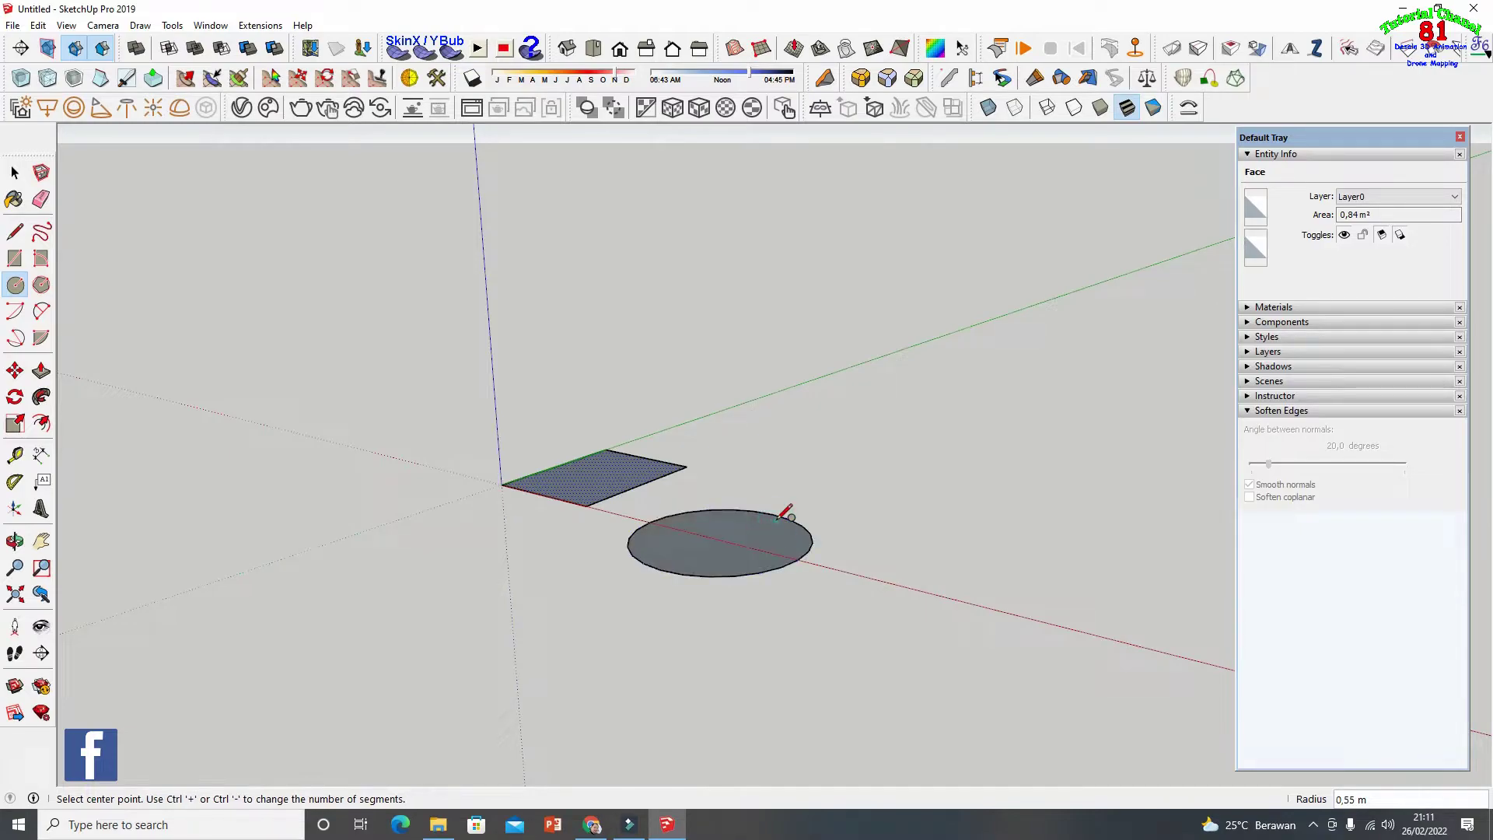
Select the circle's outline, view its segments up close, and set its segment count to 12 in Entity Info
click(15, 172)
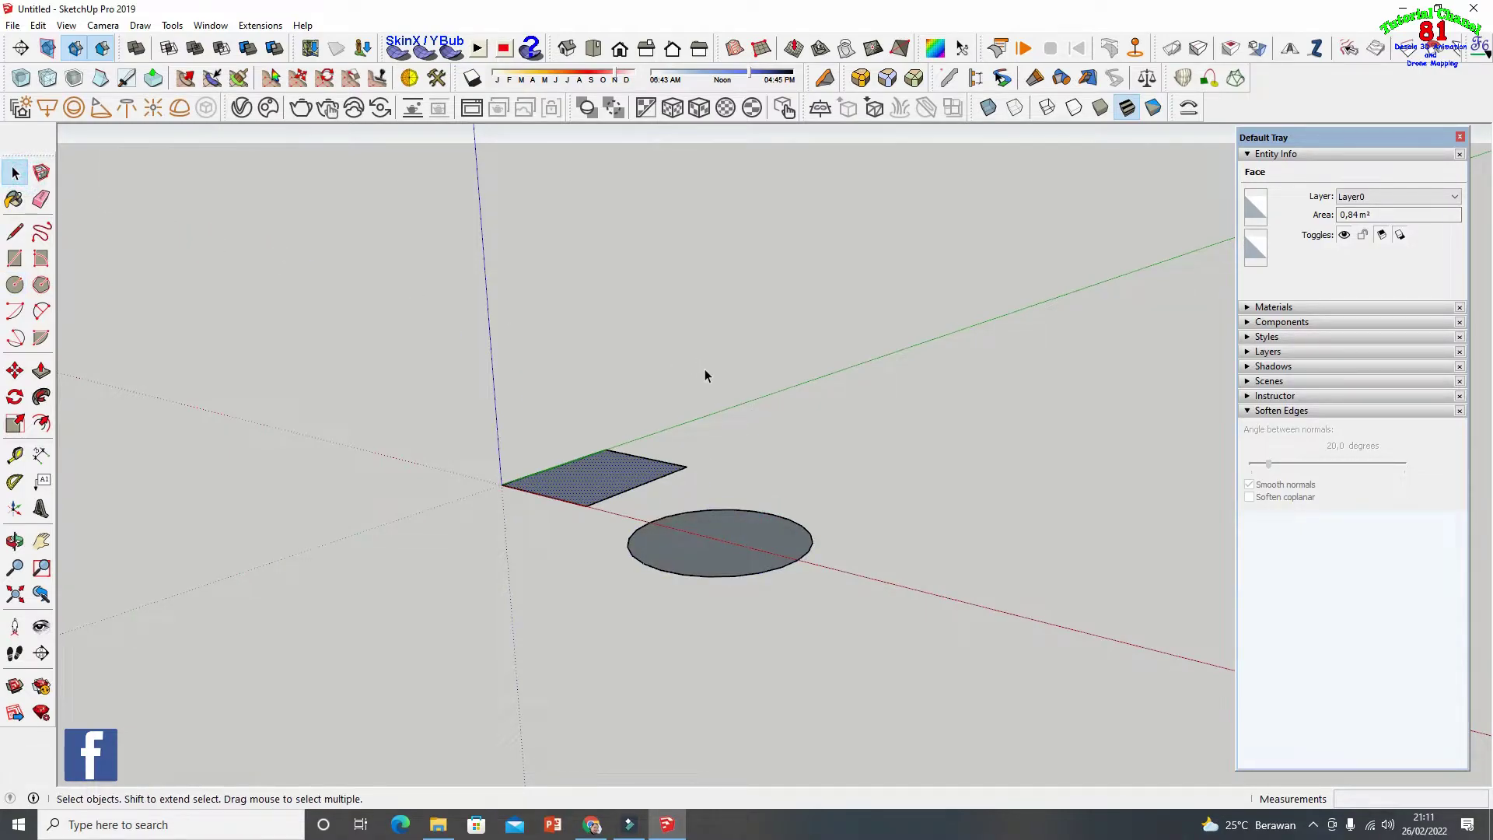
click(745, 510)
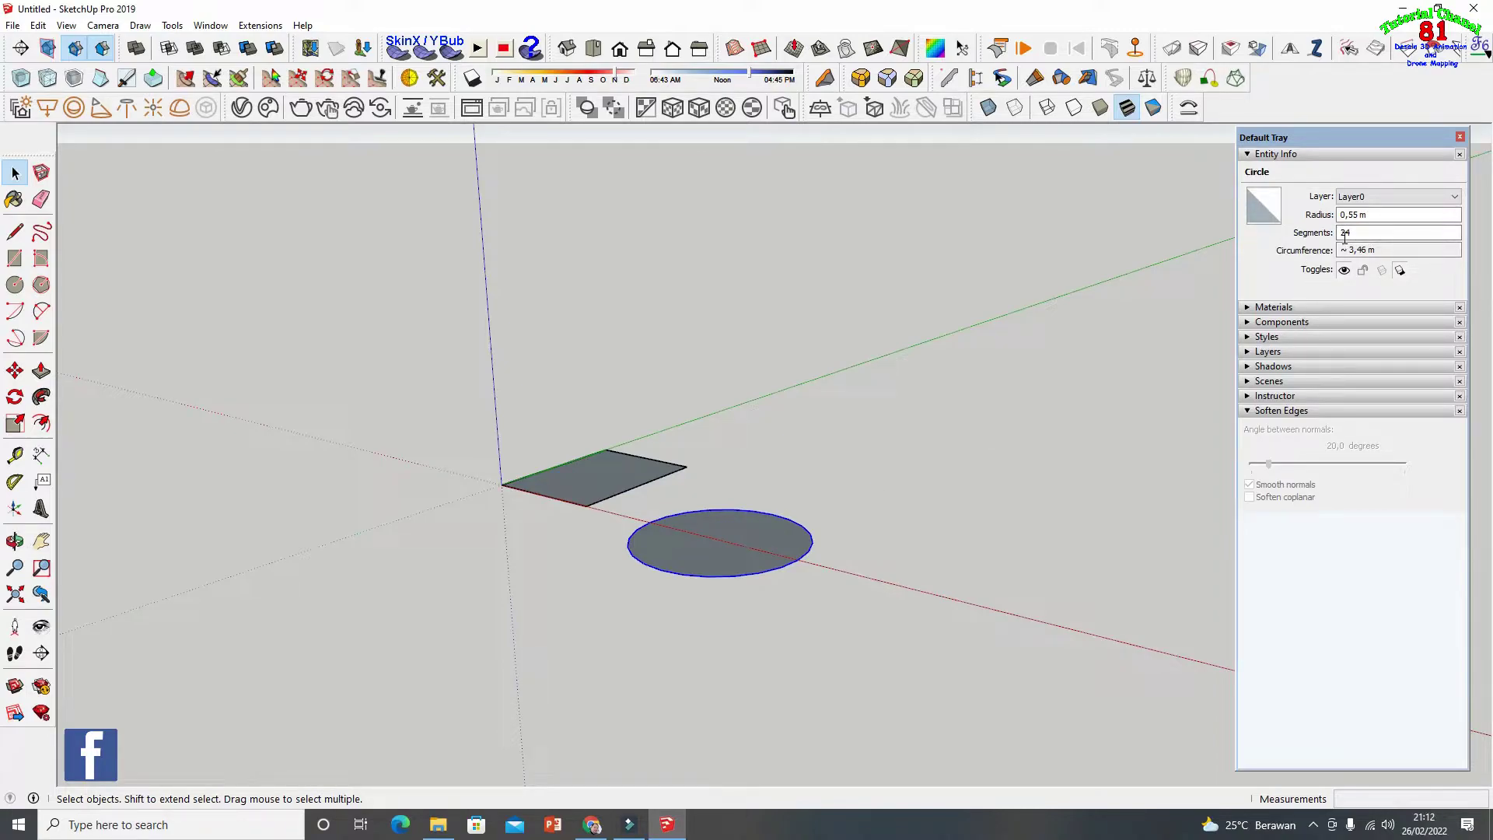
scroll(766, 595, up, 5)
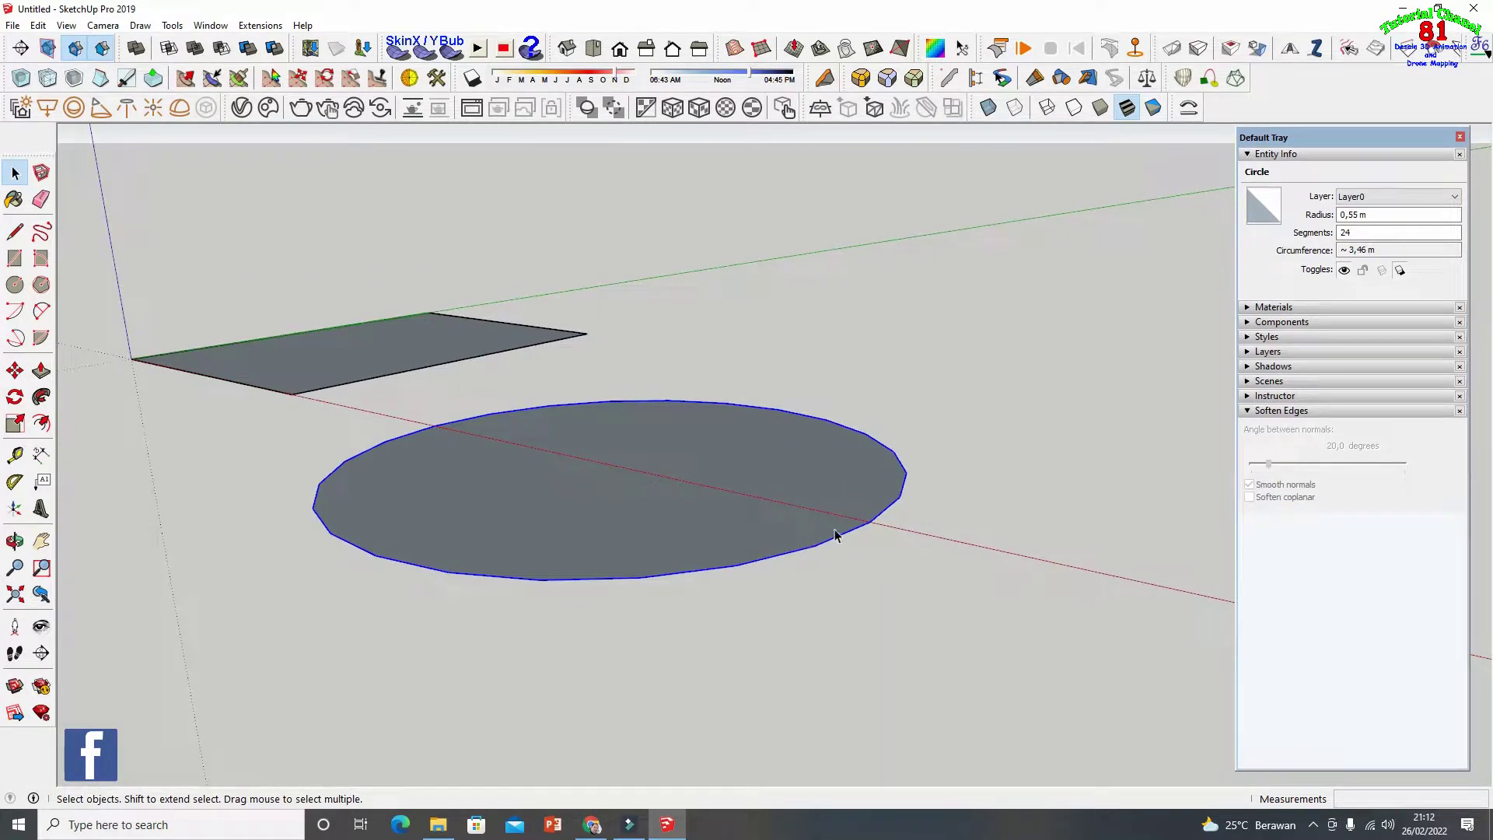
click(14, 541)
drag(200, 546, 460, 608)
click(15, 172)
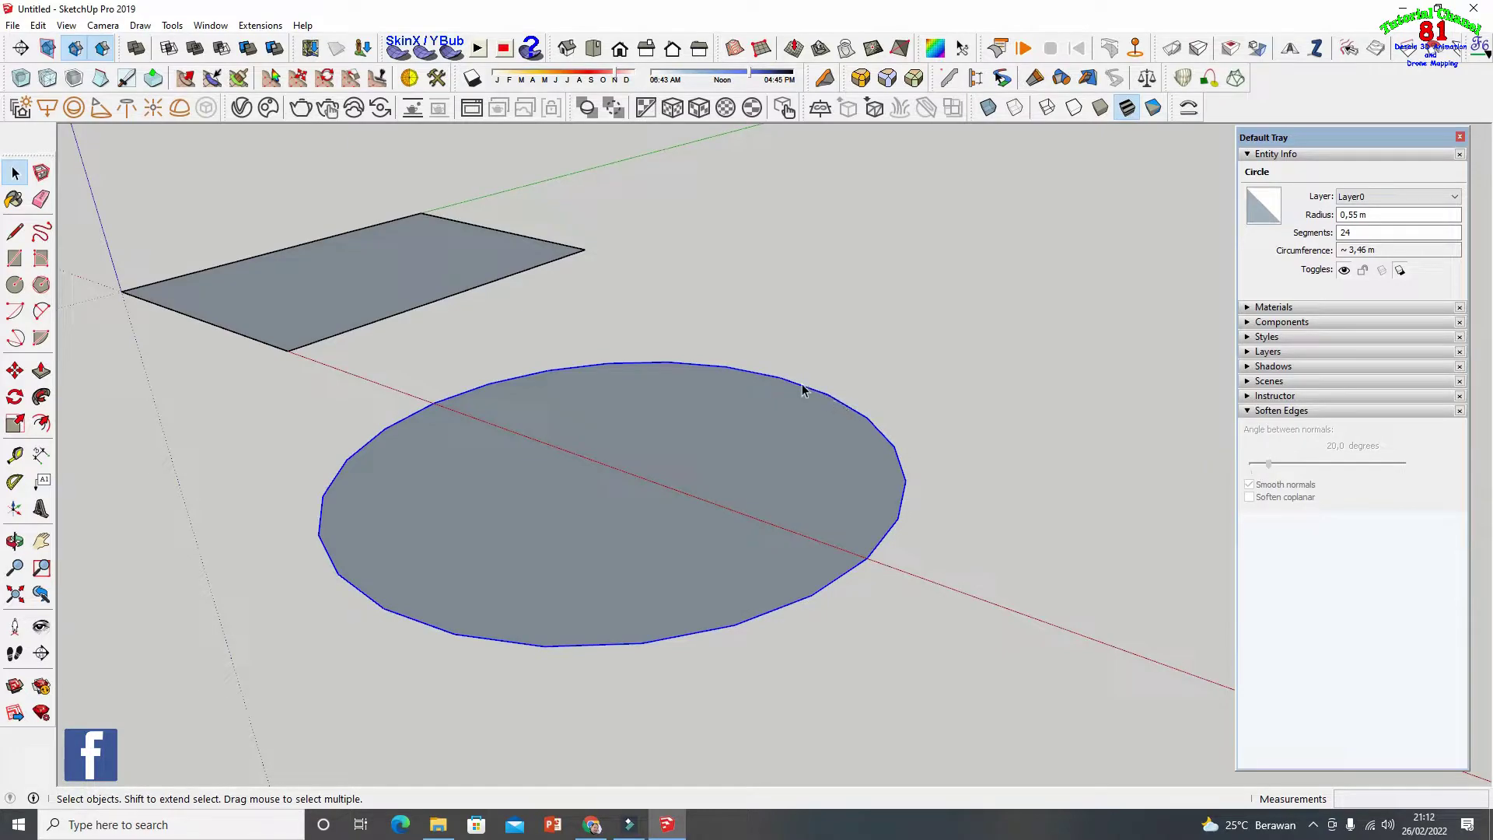
scroll(725, 456, down, 2)
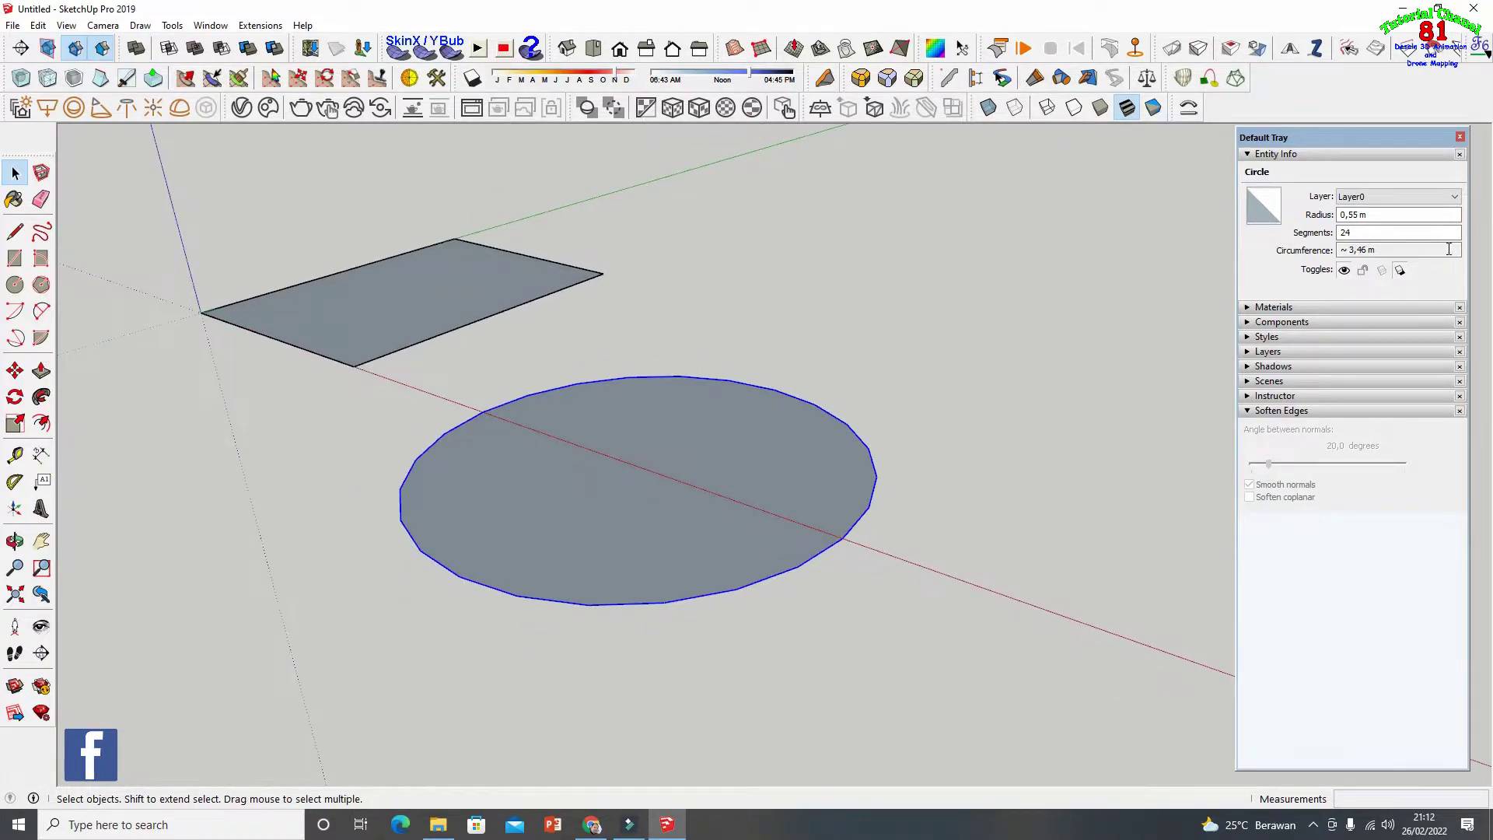
click(1369, 232)
drag(1369, 232, 1334, 228)
text(1)
key(Return)
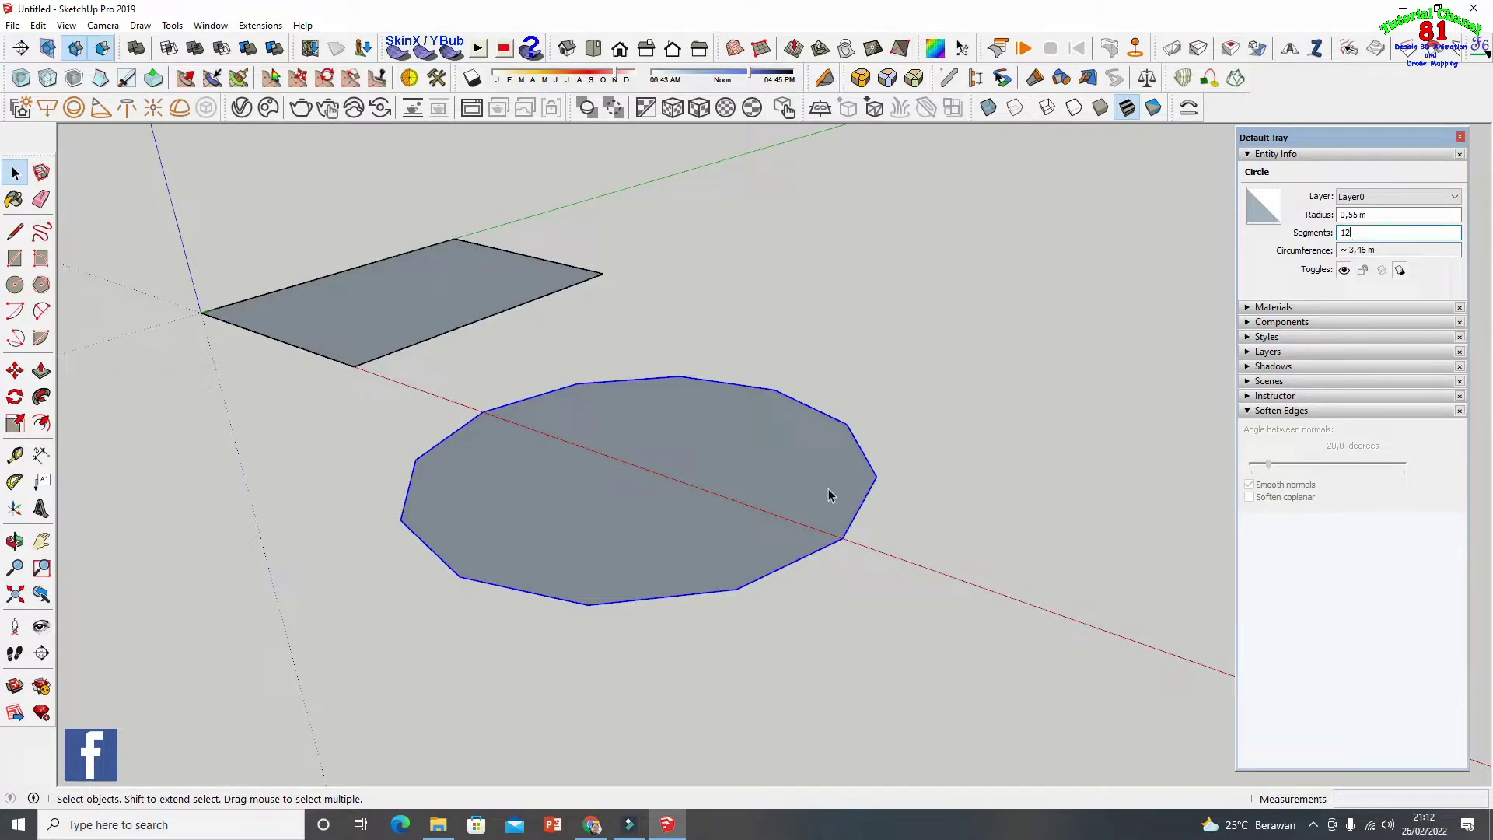
Select the rectangle's edges one after another to inspect their lengths in Entity Info
click(555, 293)
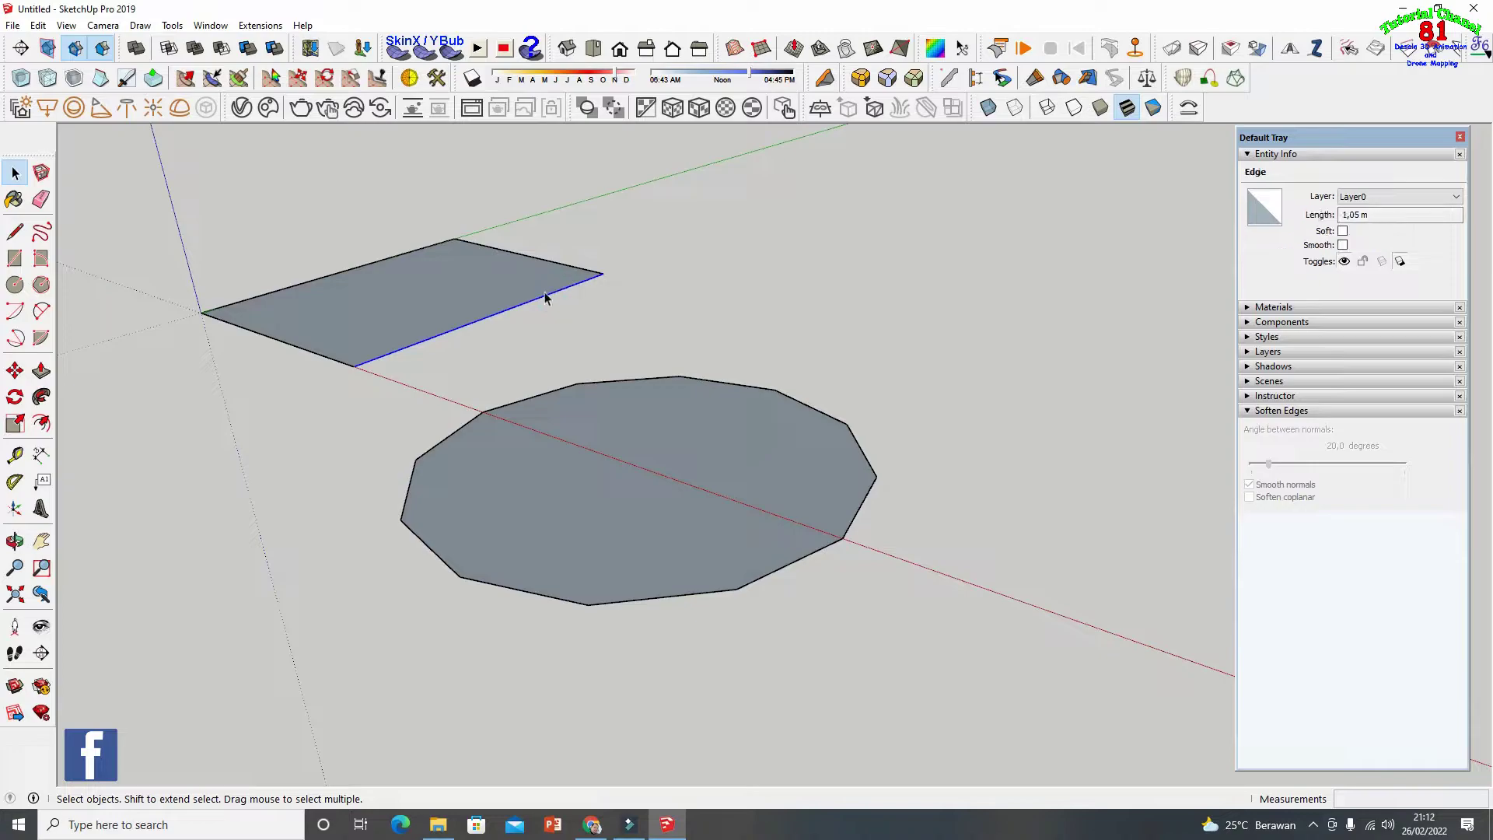
scroll(547, 373, down, 1)
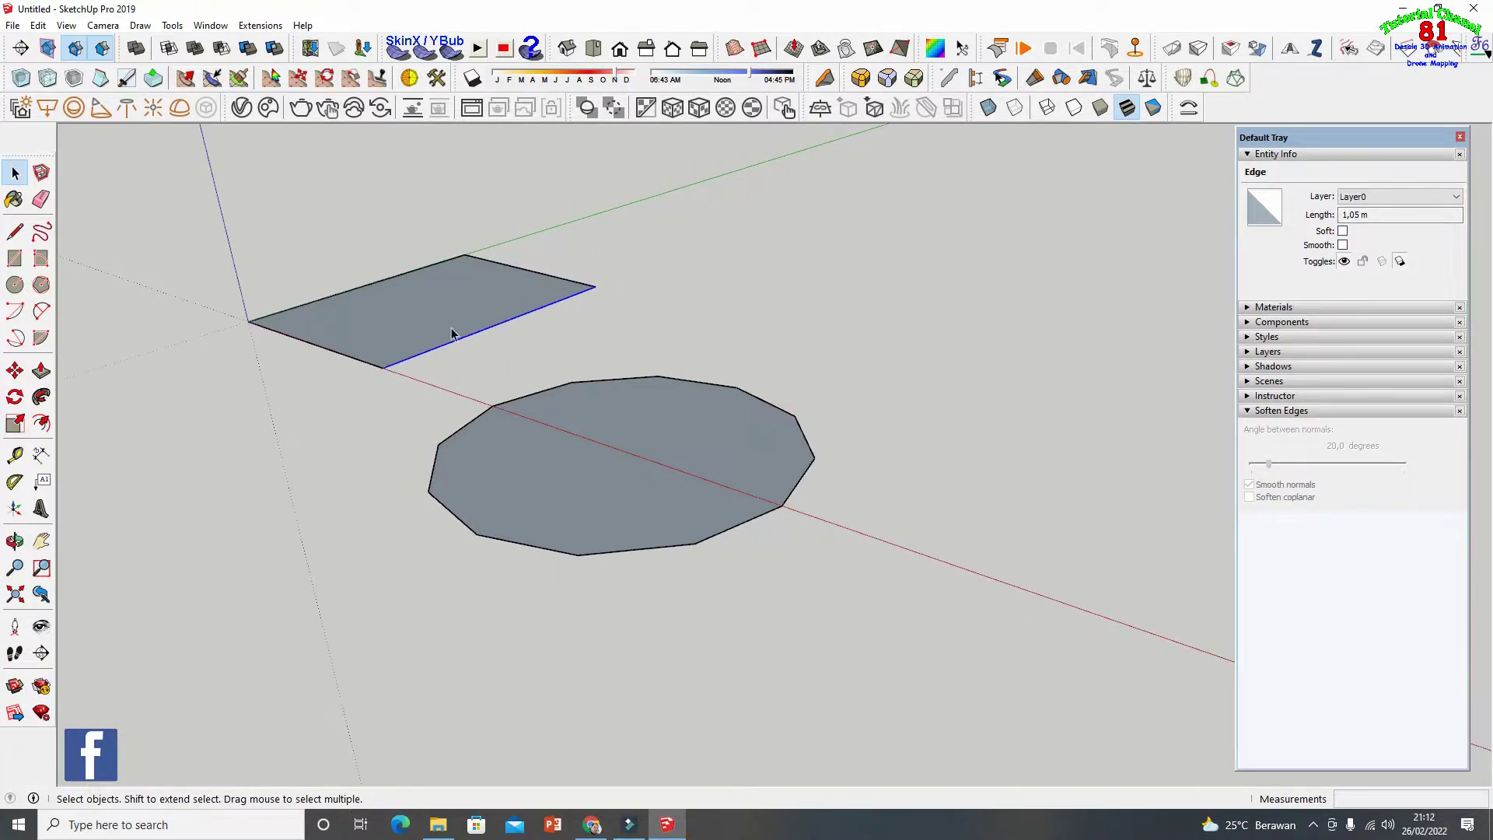
scroll(340, 285, up, 1)
scroll(939, 597, down, 1)
scroll(284, 250, up, 1)
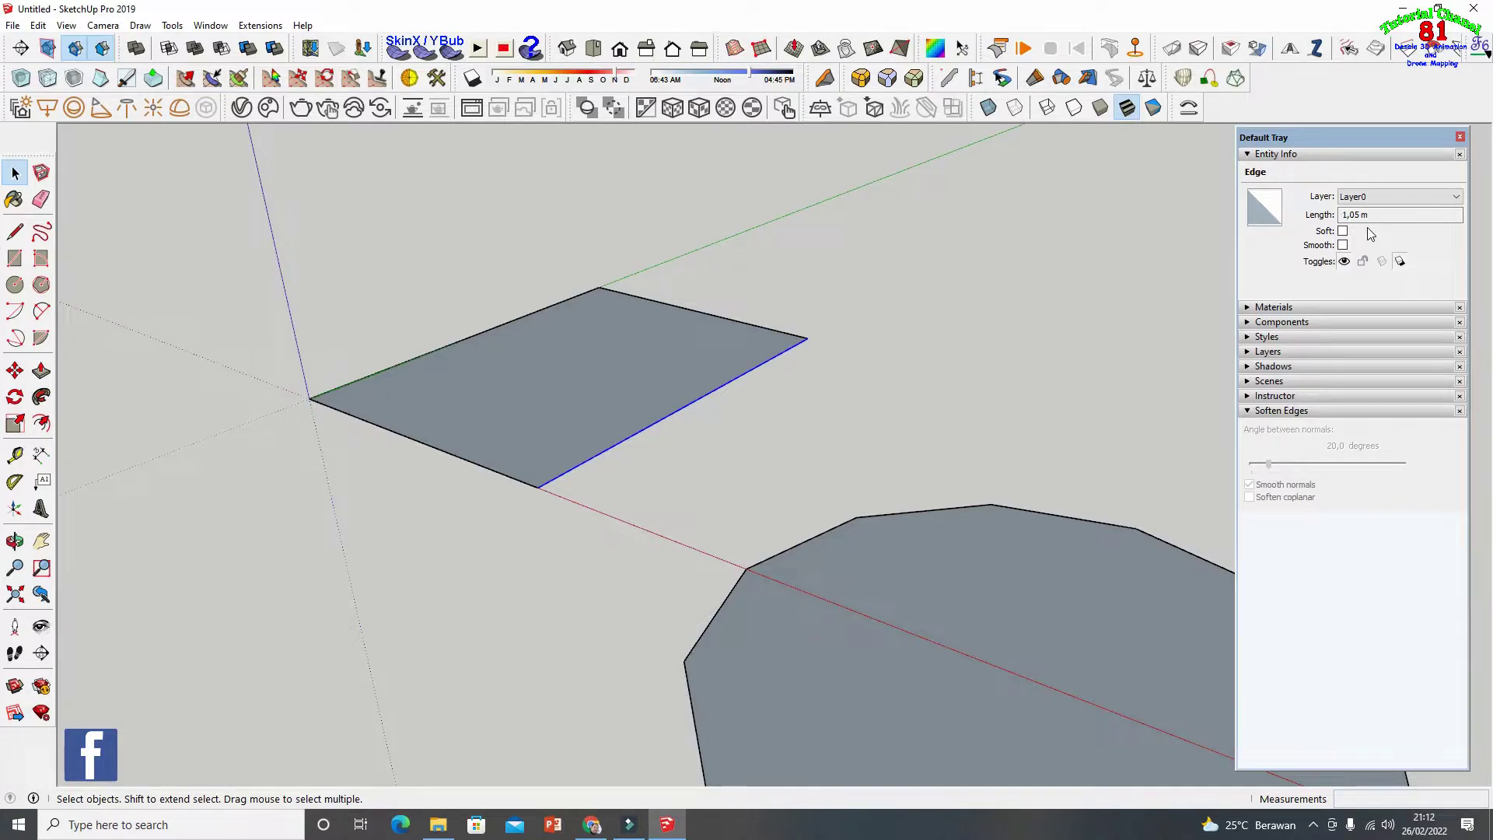
click(683, 313)
click(684, 310)
click(572, 303)
Select the outline and face of the circle and a face and edge of the rectangle to compare their Entity Info properties
scroll(525, 327, down, 2)
click(729, 446)
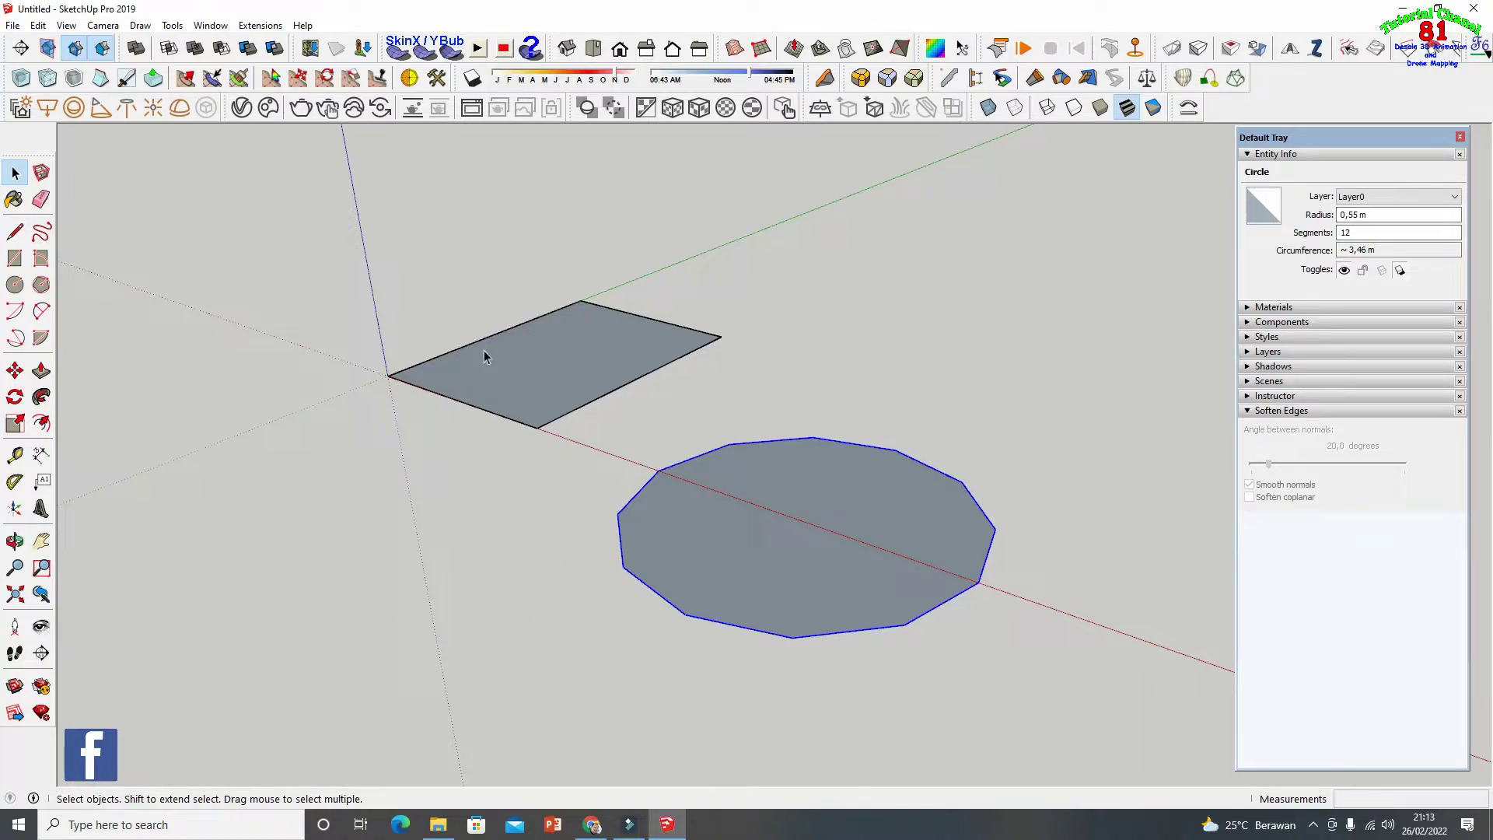
scroll(853, 453, down, 3)
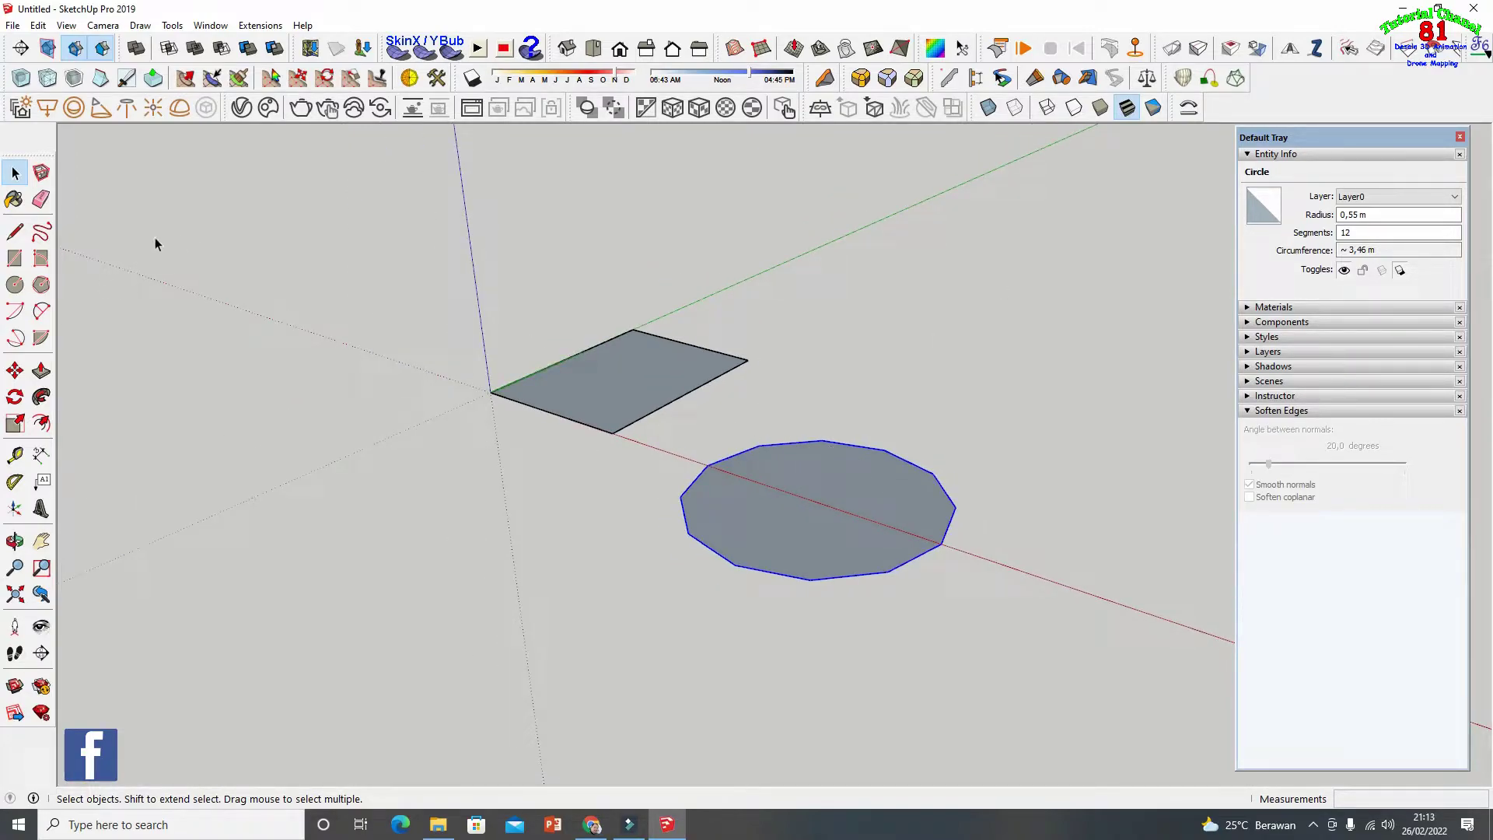
click(786, 505)
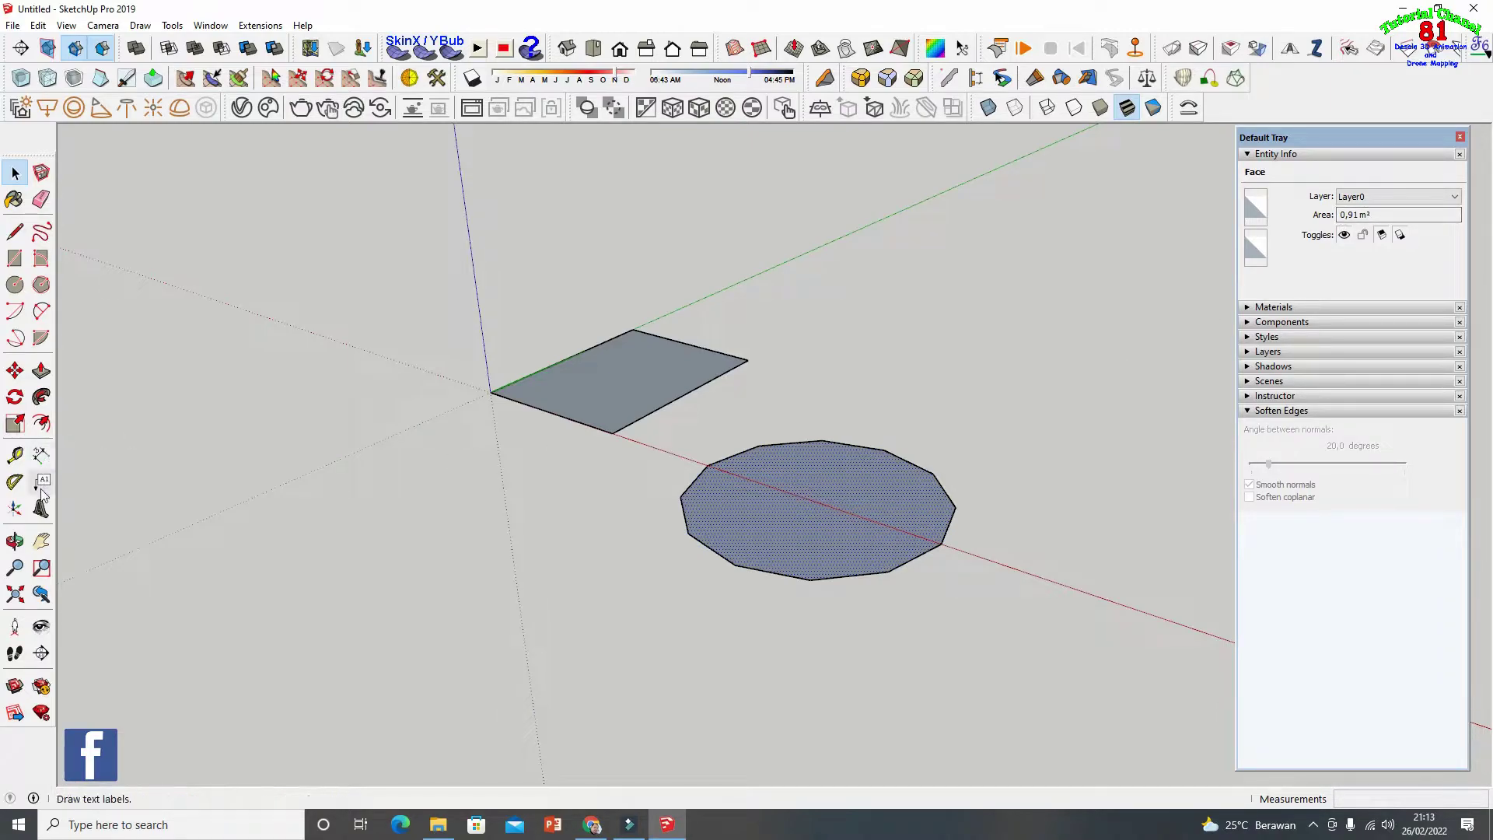
click(14, 541)
drag(307, 482, 503, 490)
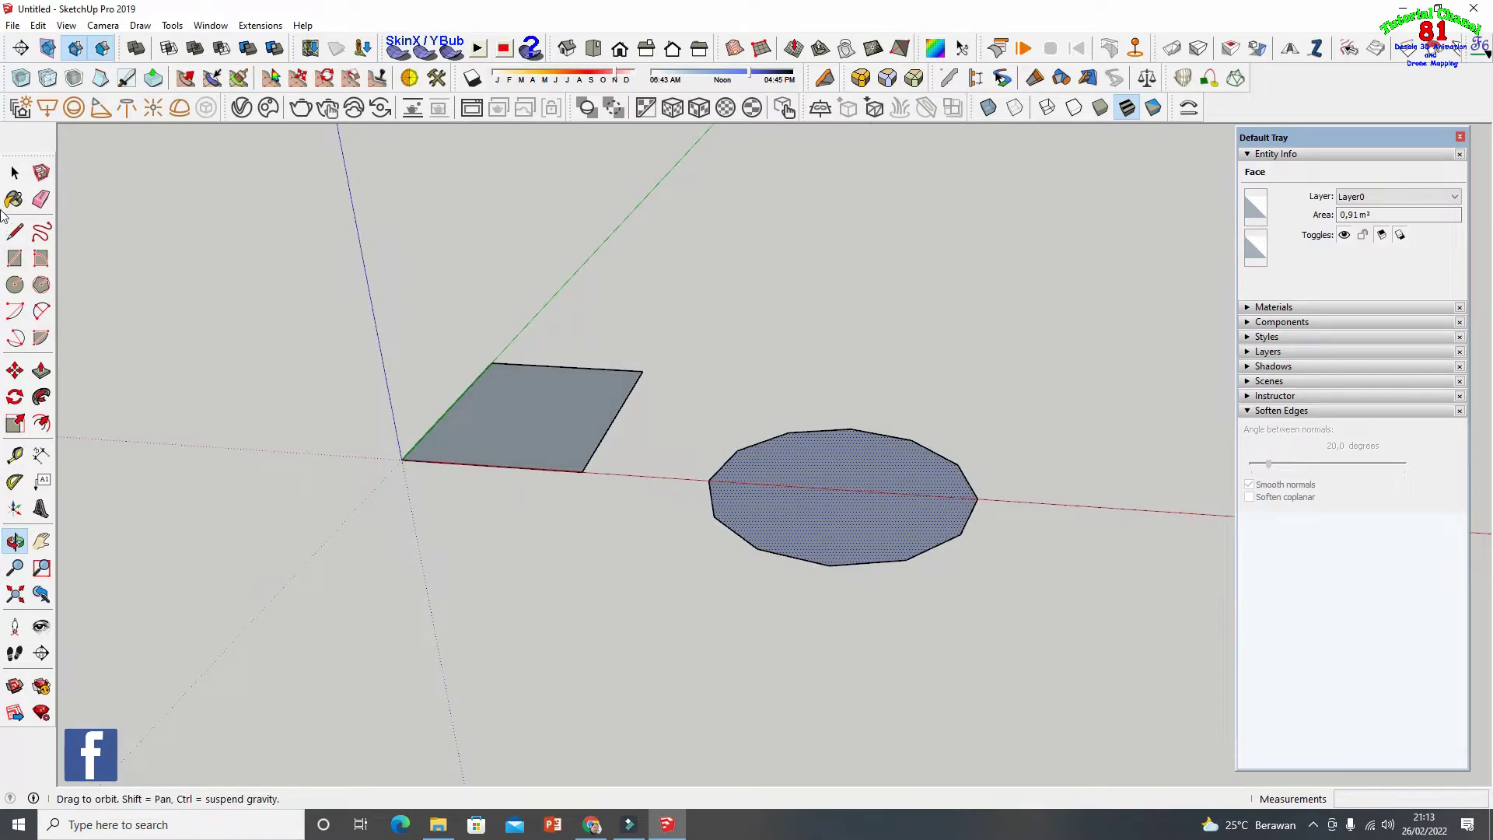
click(14, 173)
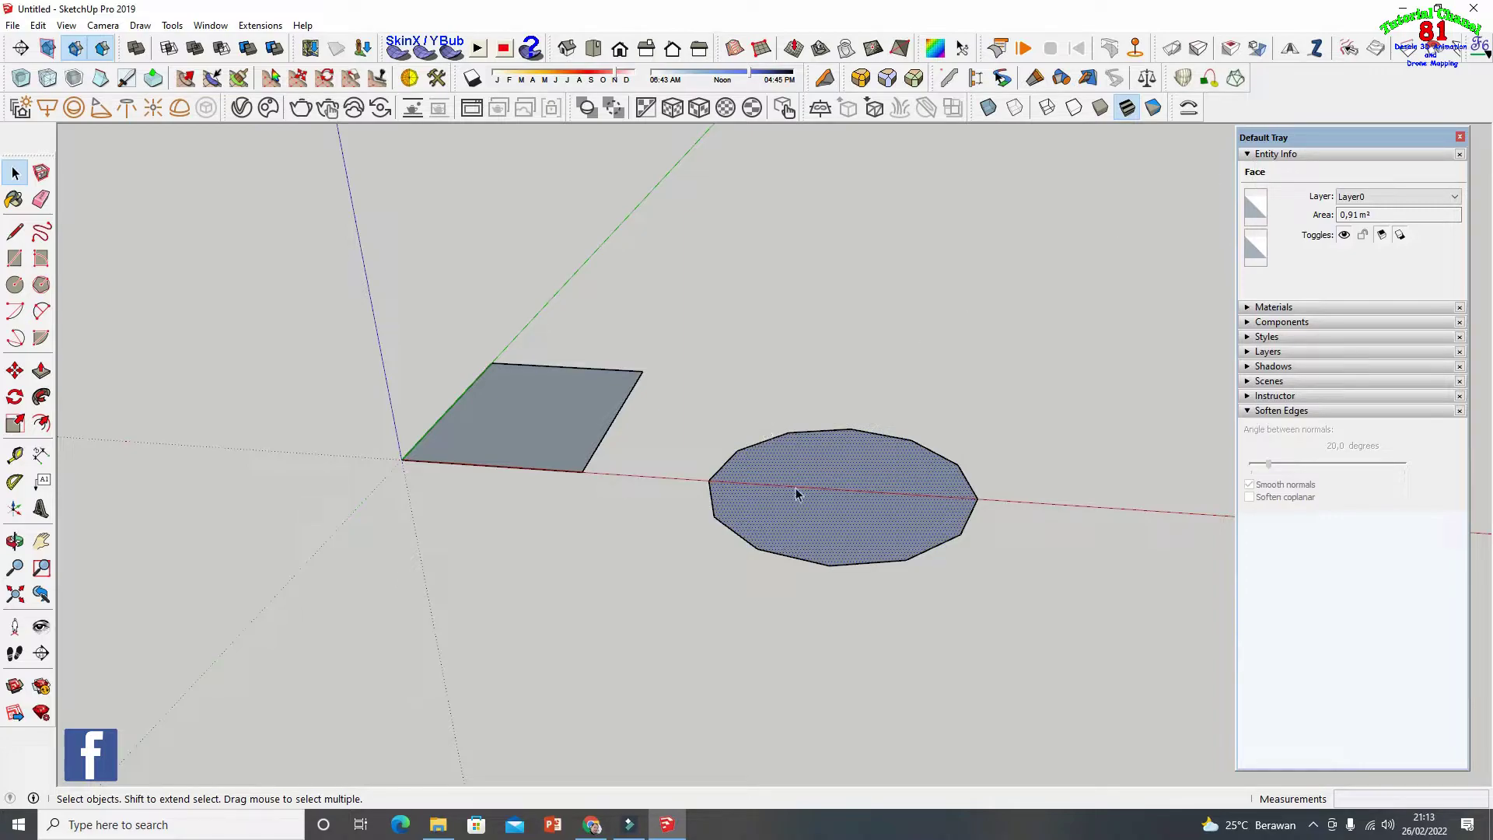
click(542, 417)
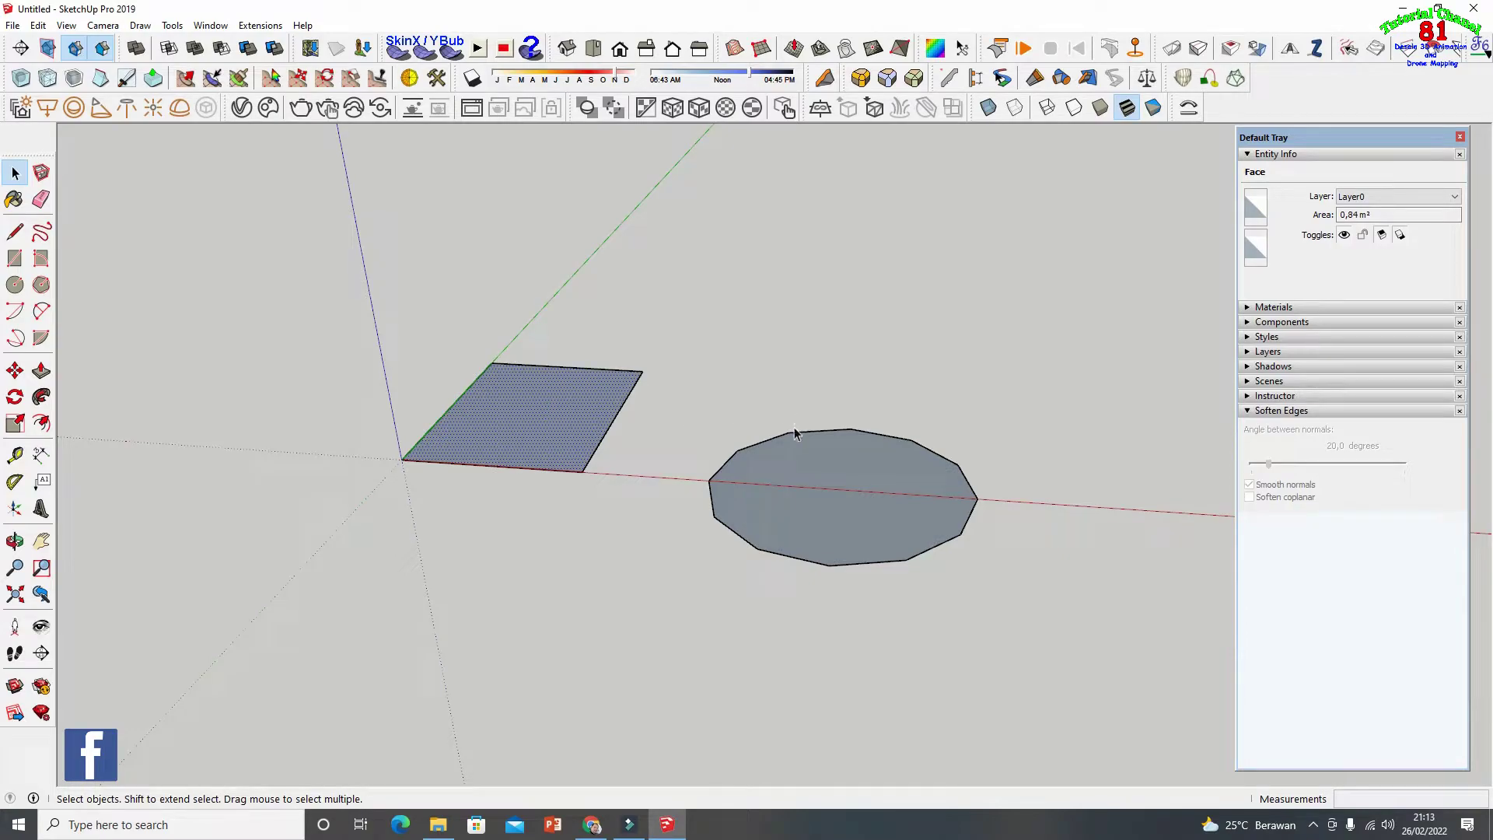
click(608, 370)
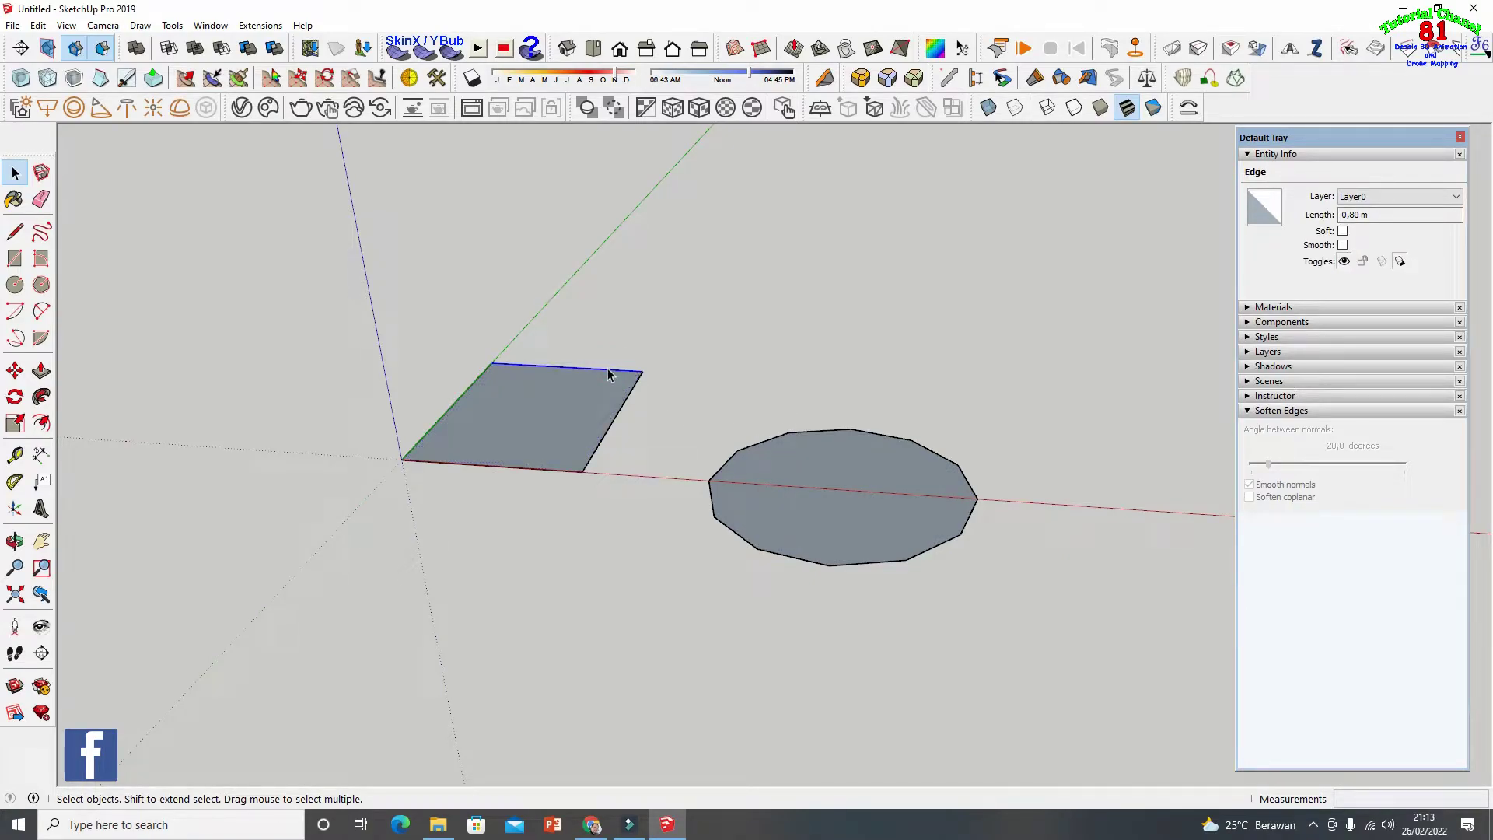
click(774, 433)
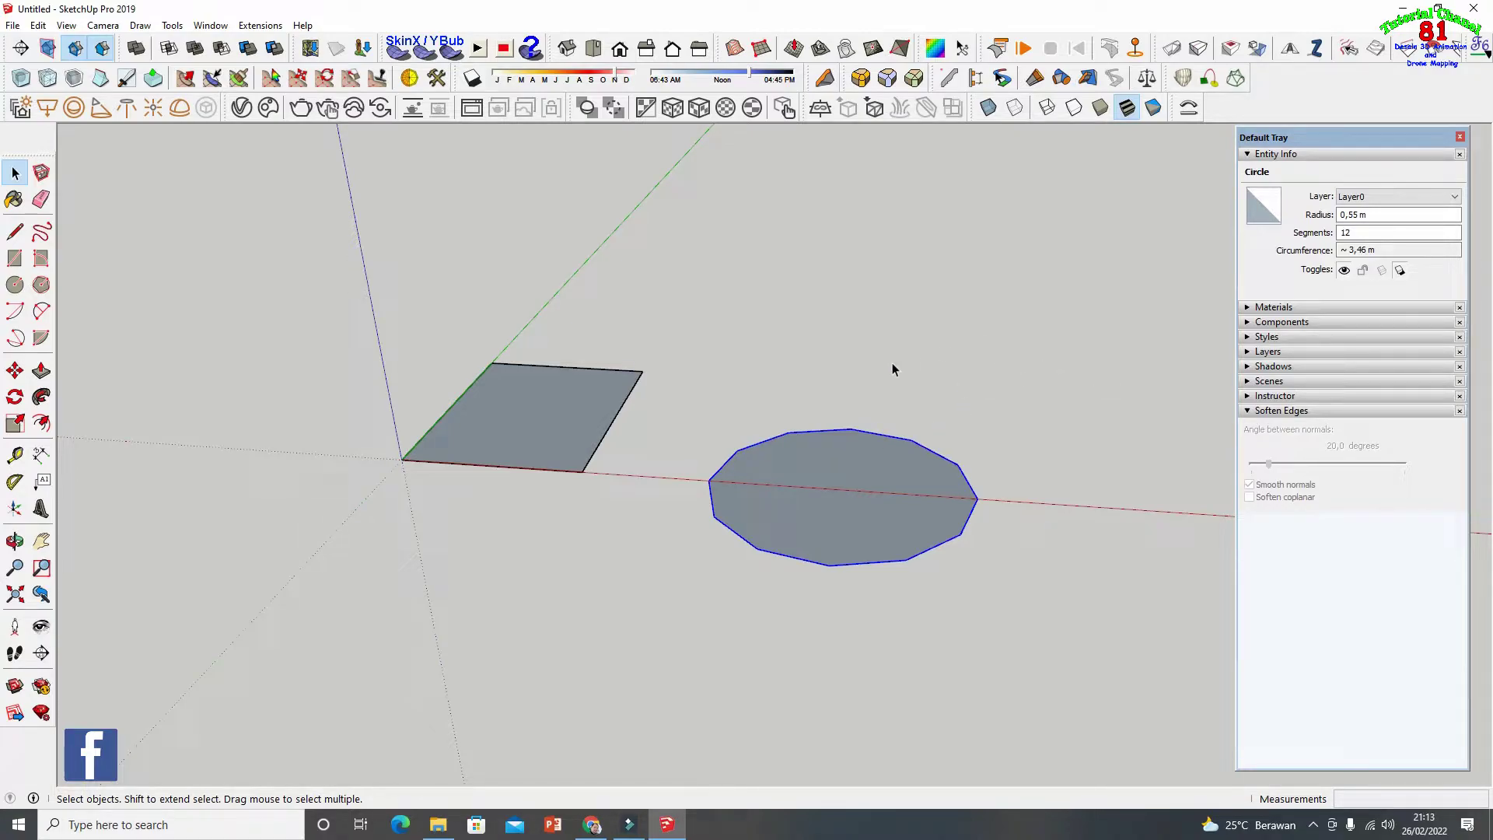
Collapse the Entity Info section of the Default Tray and expand the Materials section
click(1248, 155)
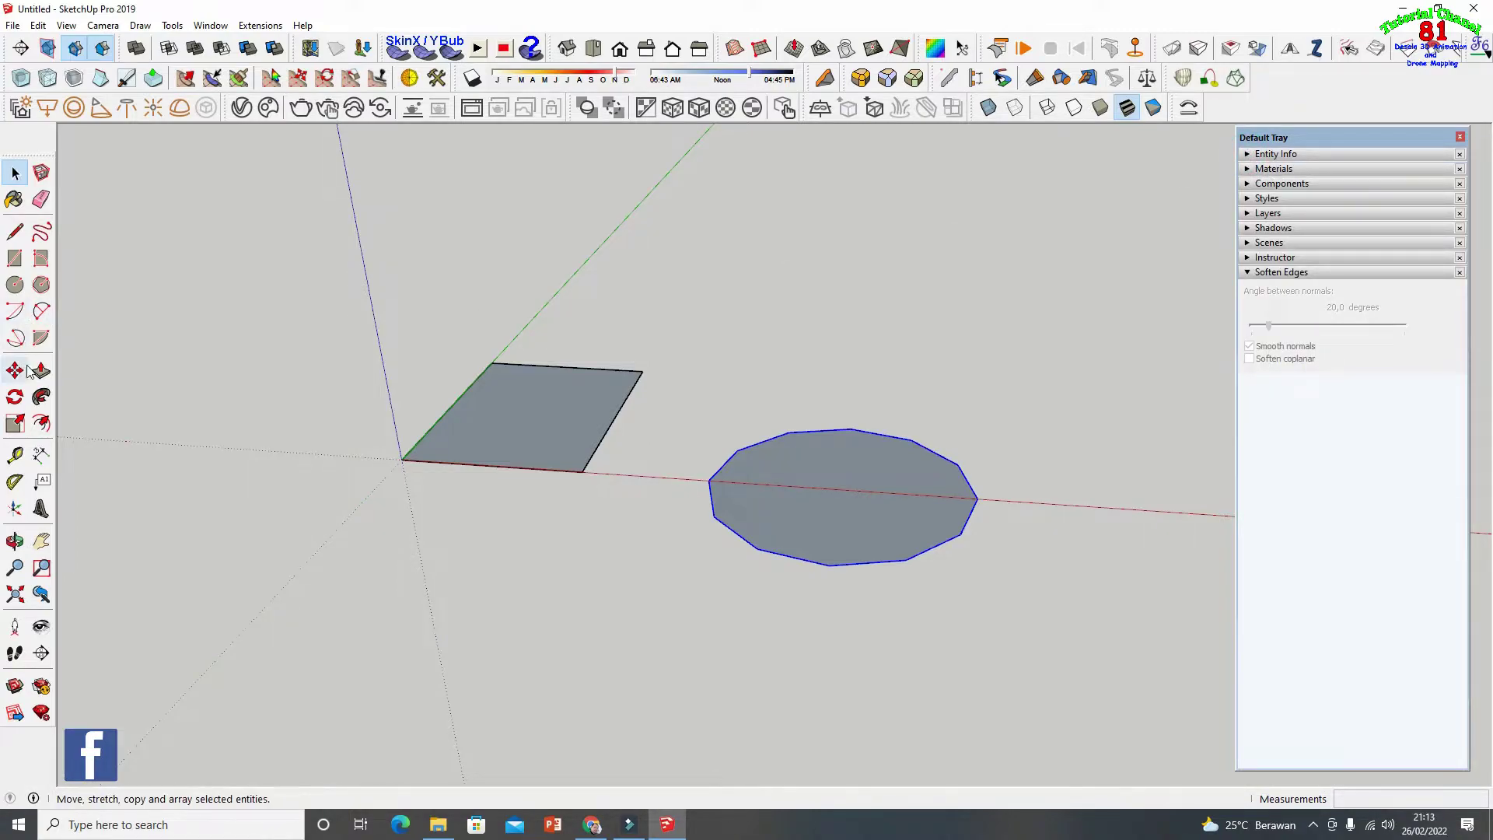
click(1255, 170)
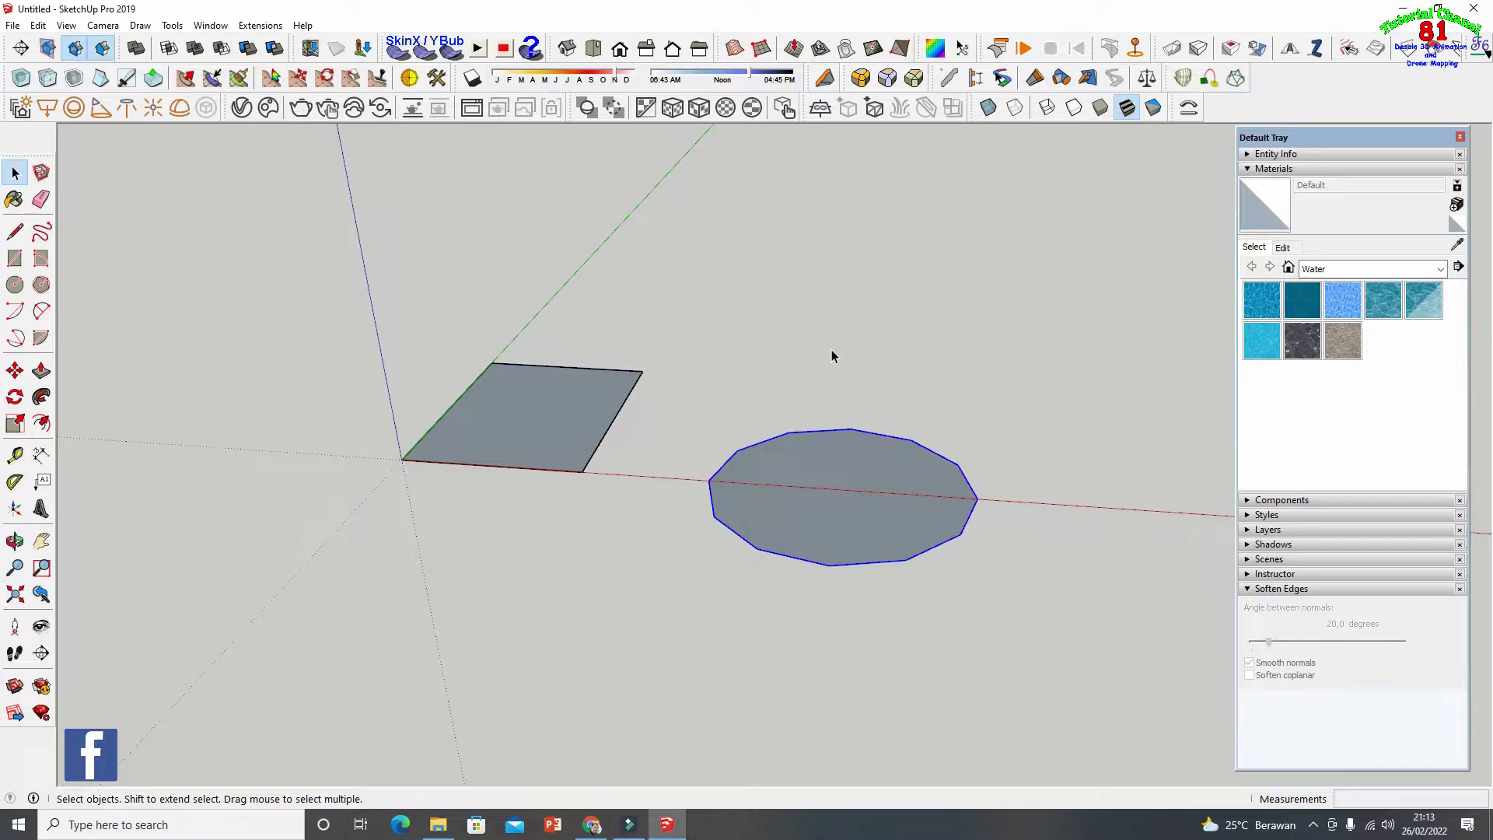
Delete the whole circle and Push/Pull the rectangle's face up about 0.56 m into a box
drag(695, 392, 1036, 611)
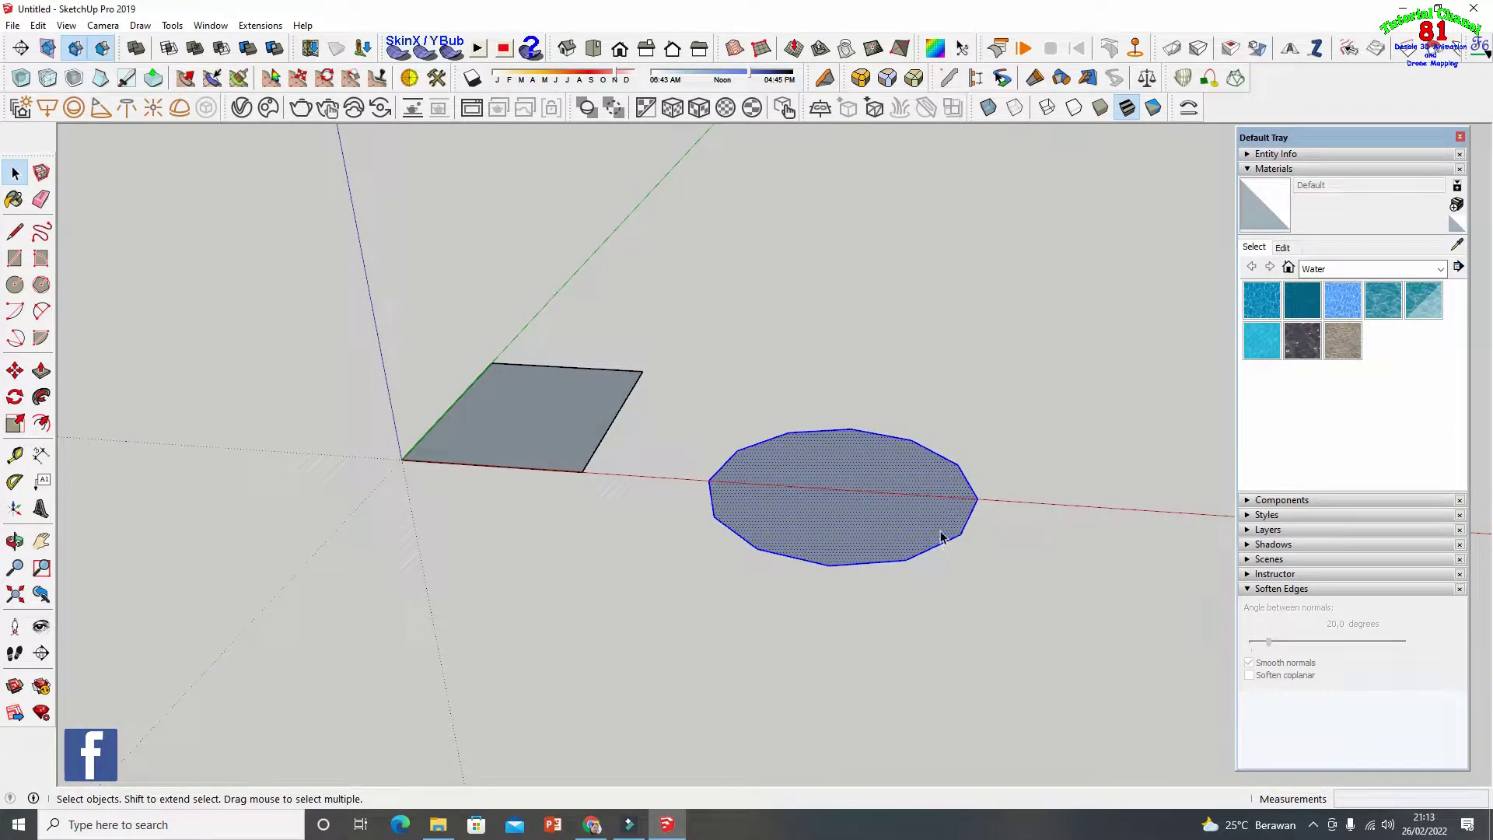
key(Delete)
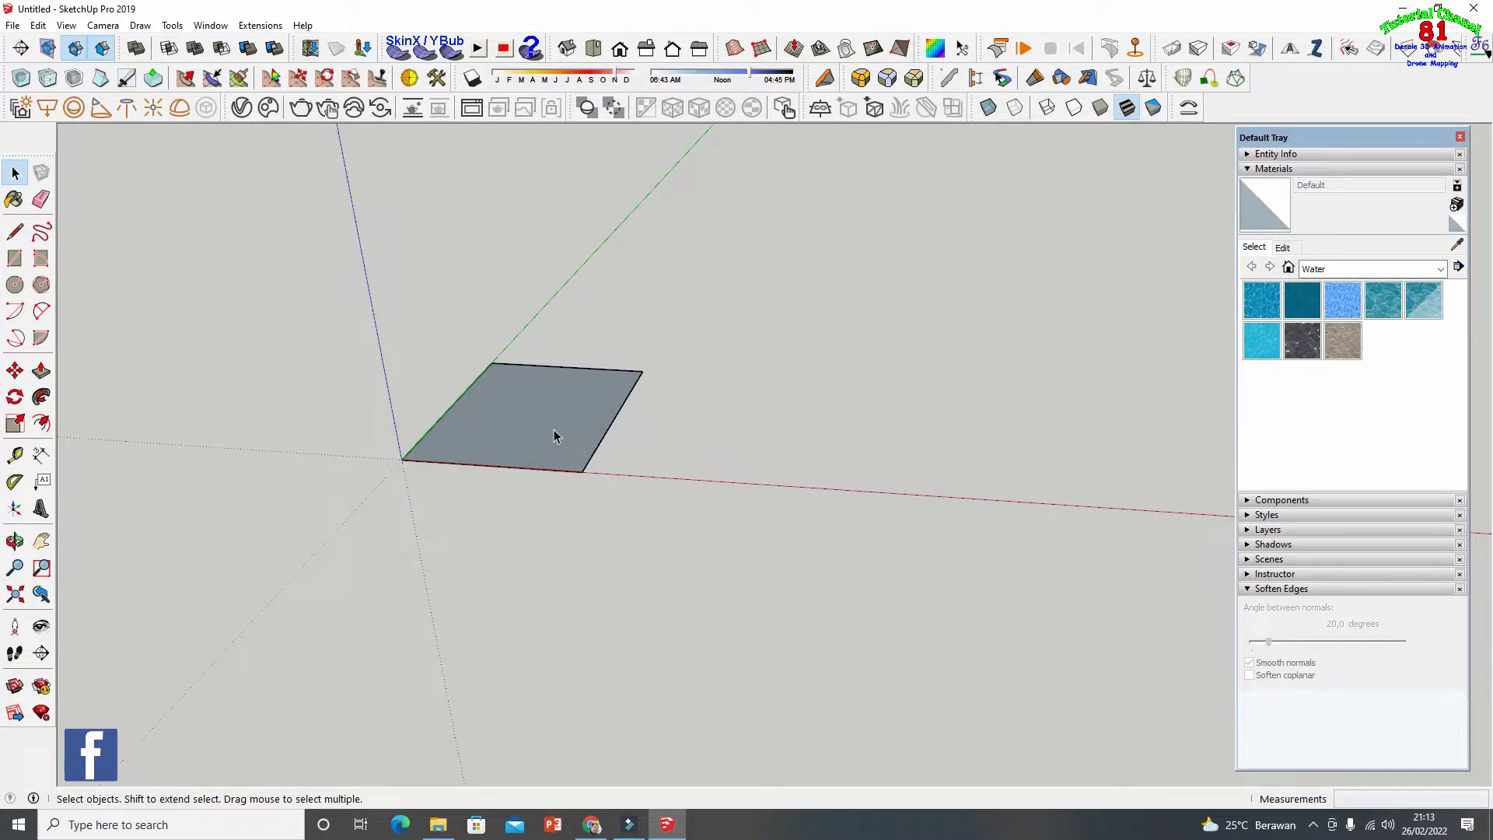
scroll(752, 653, down, 2)
scroll(376, 398, up, 2)
scroll(509, 467, up, 2)
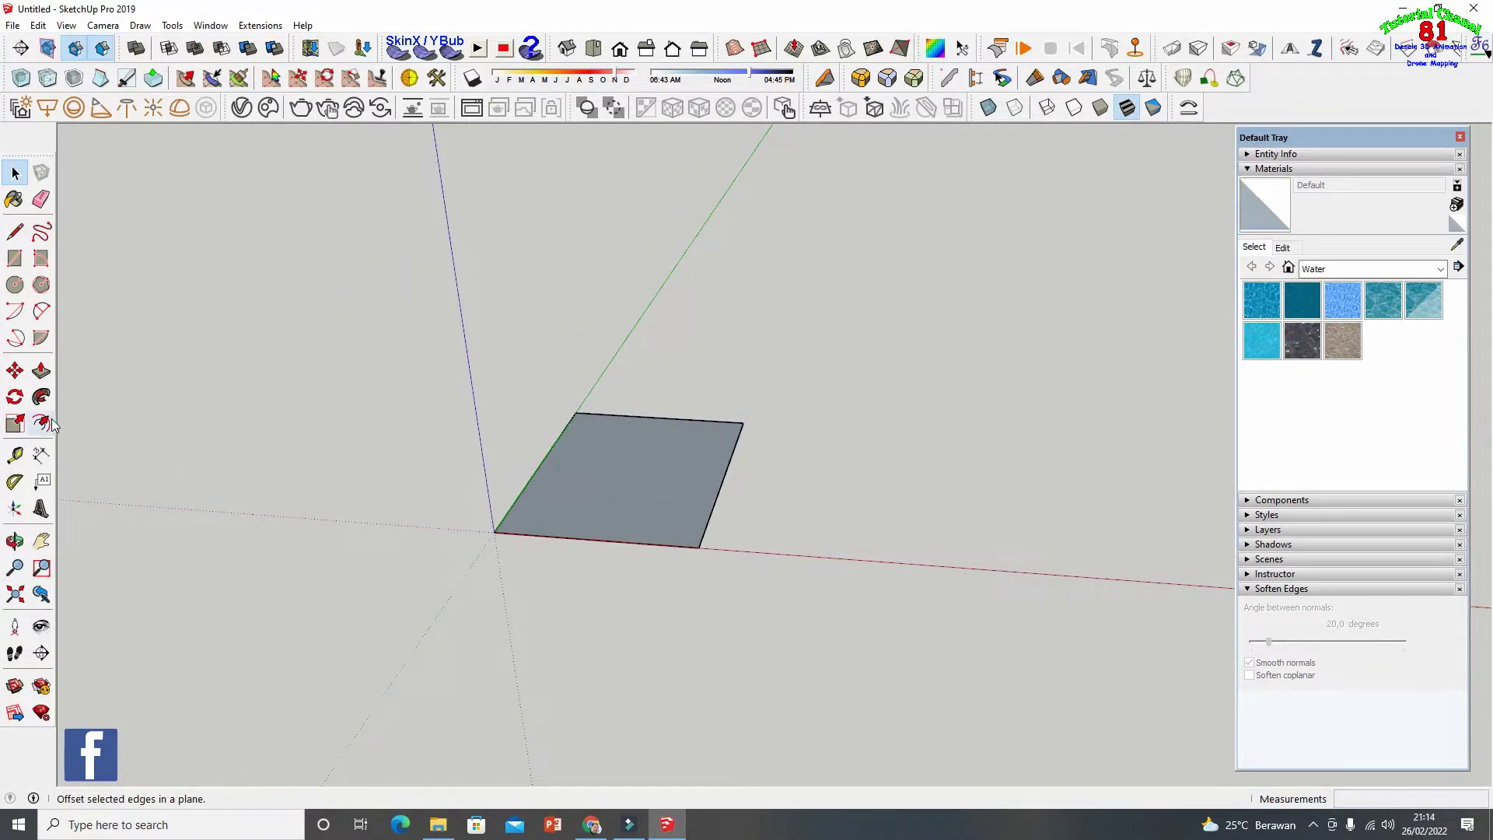
click(42, 370)
drag(561, 500, 537, 375)
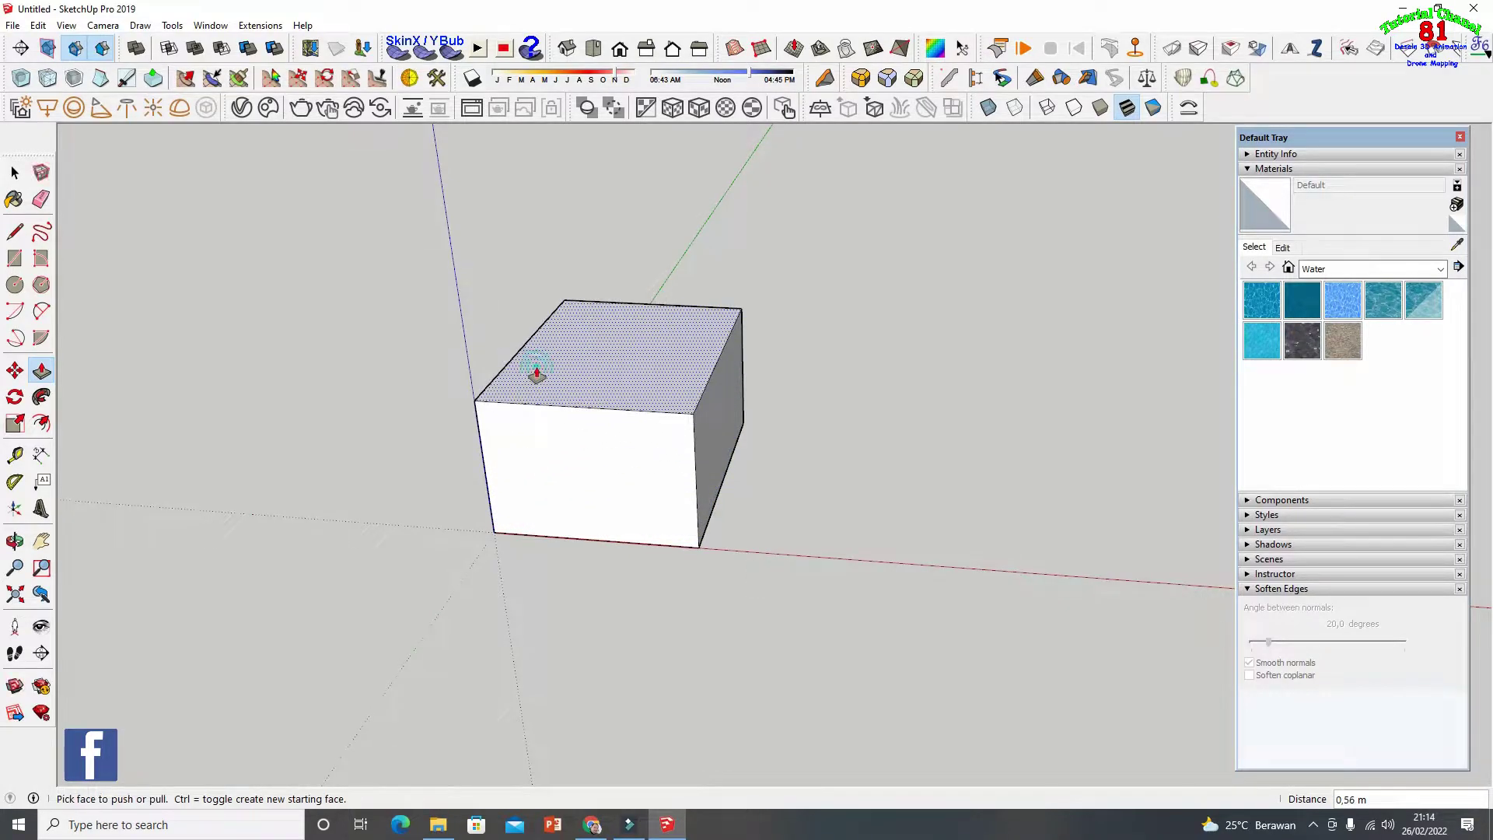
click(14, 173)
Paint the box's two visible side faces and its top with Brick Rough Dark from the Brick, Cladding and Siding collection
click(15, 541)
drag(311, 527, 534, 451)
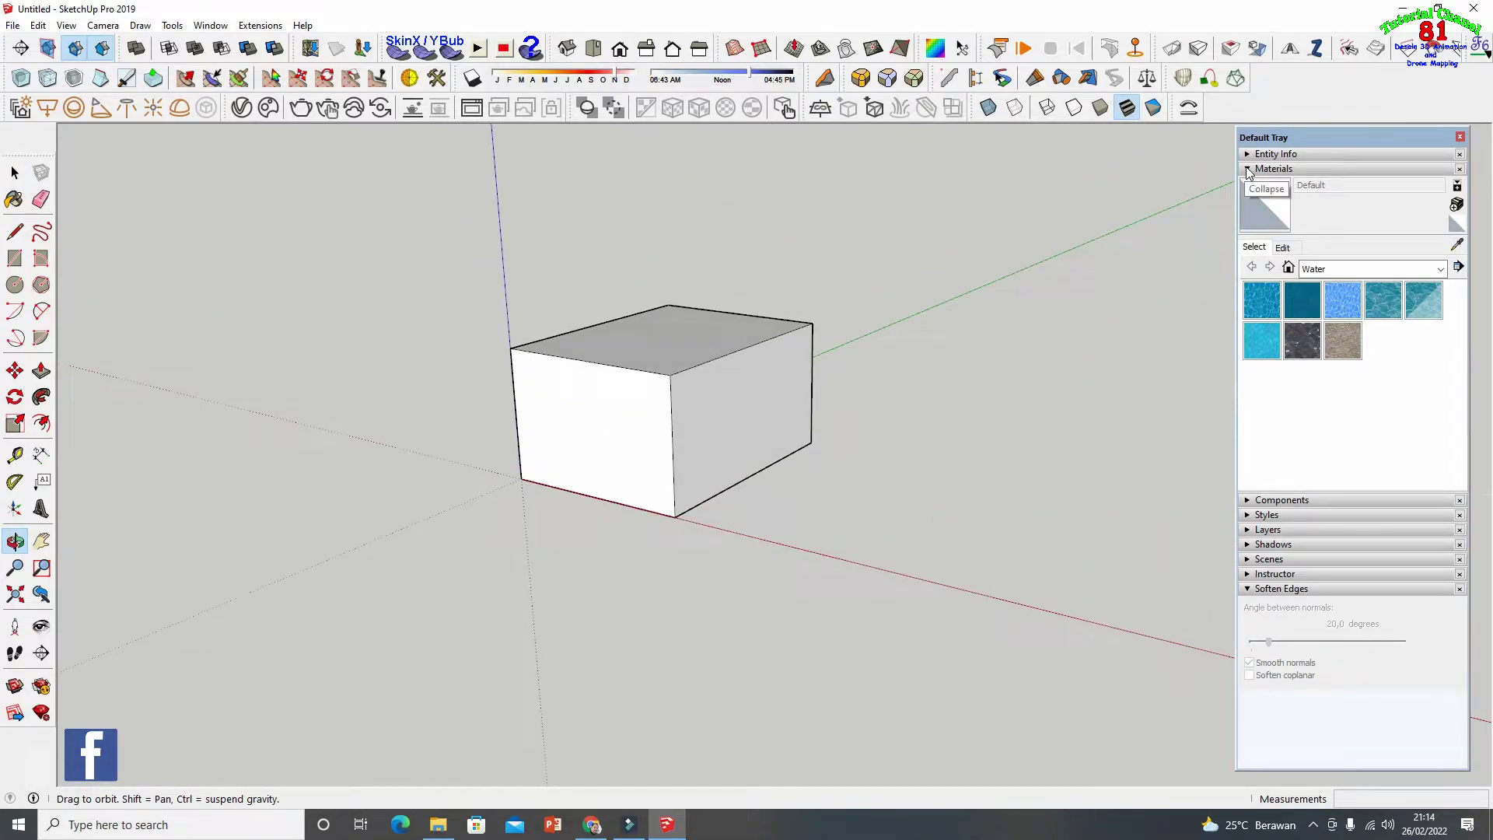
click(1353, 269)
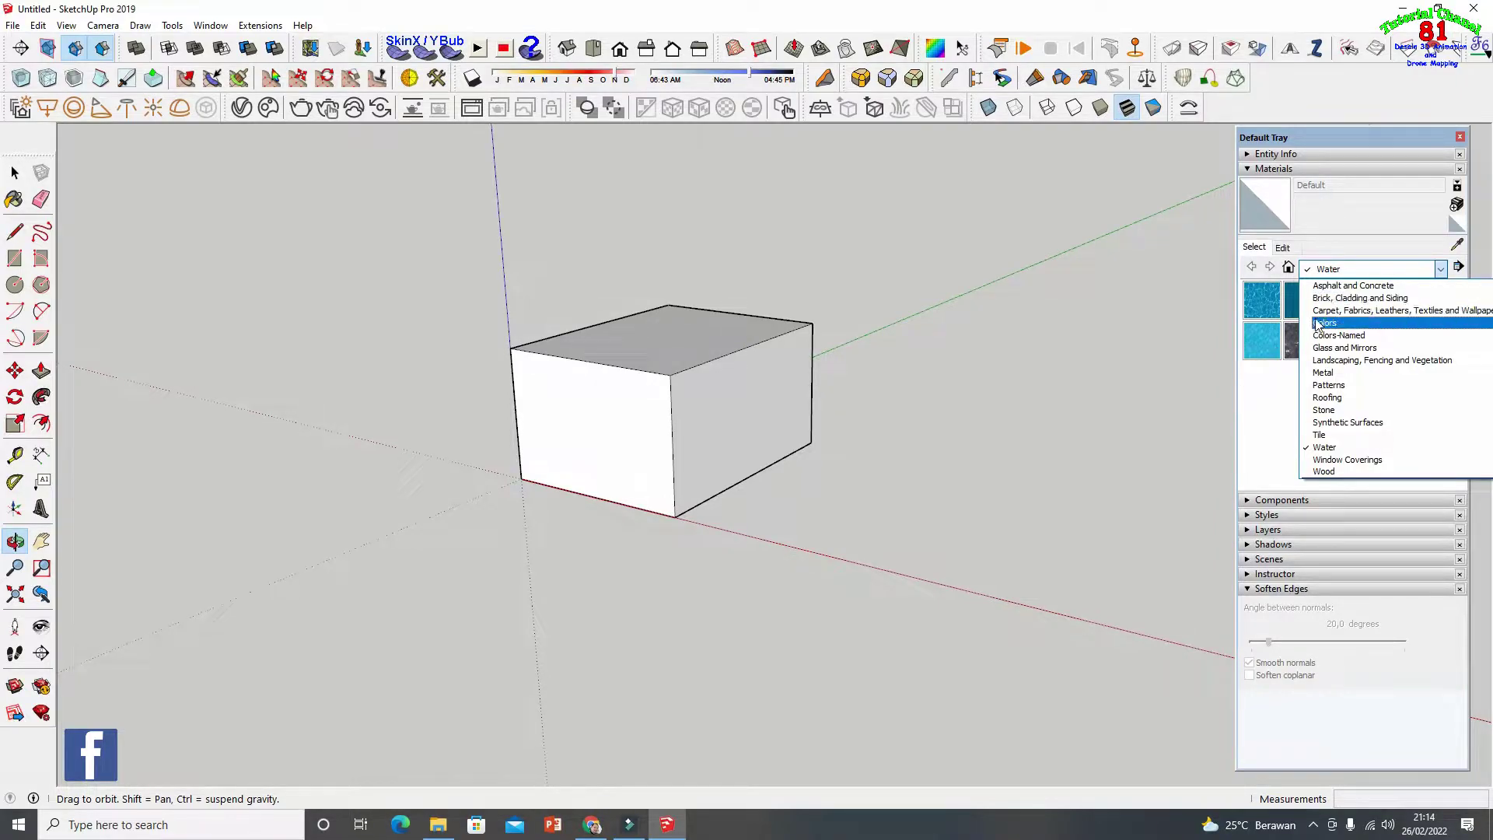
click(1326, 298)
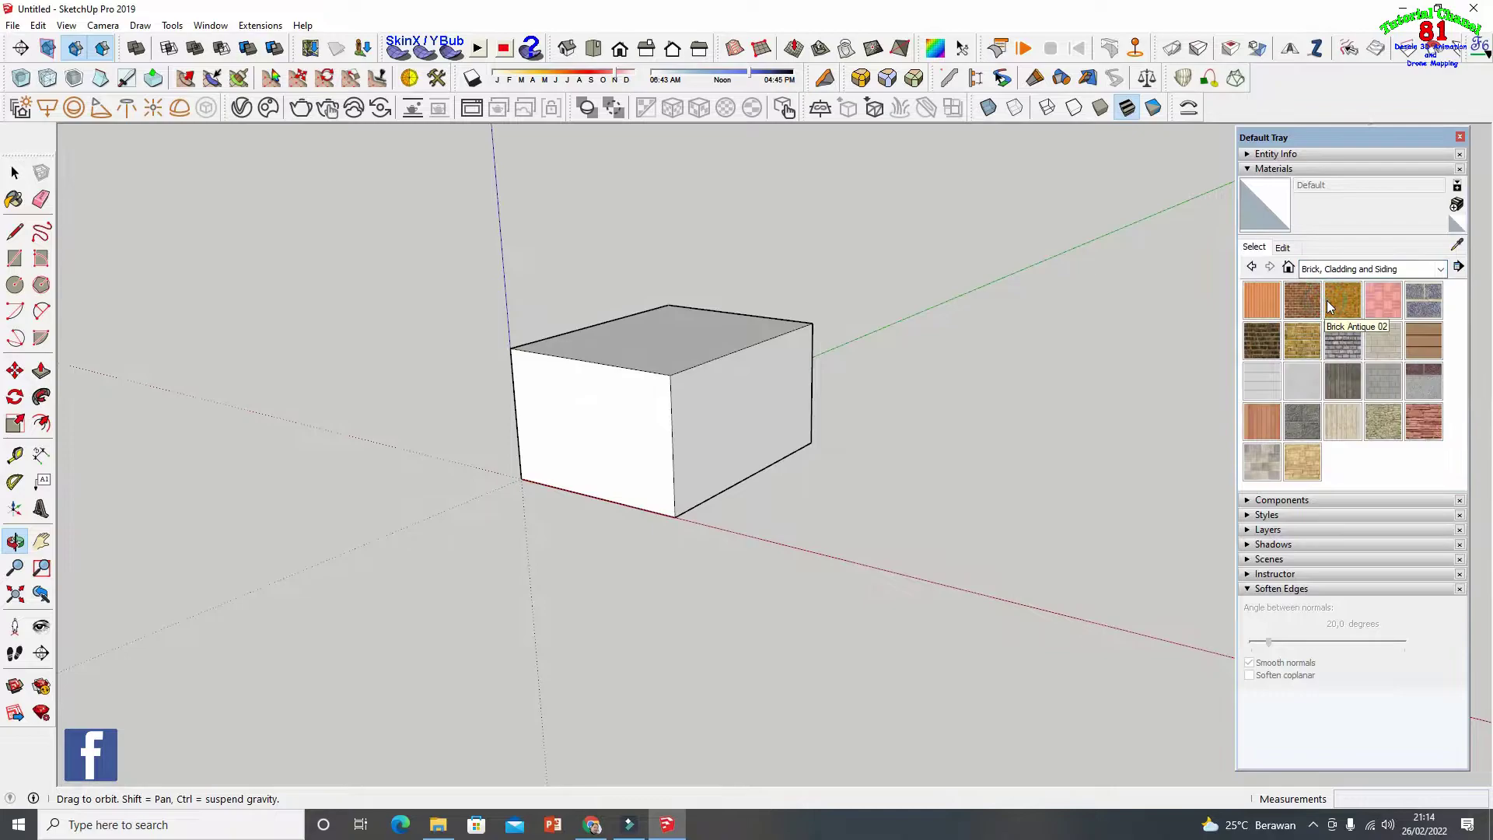
click(1273, 336)
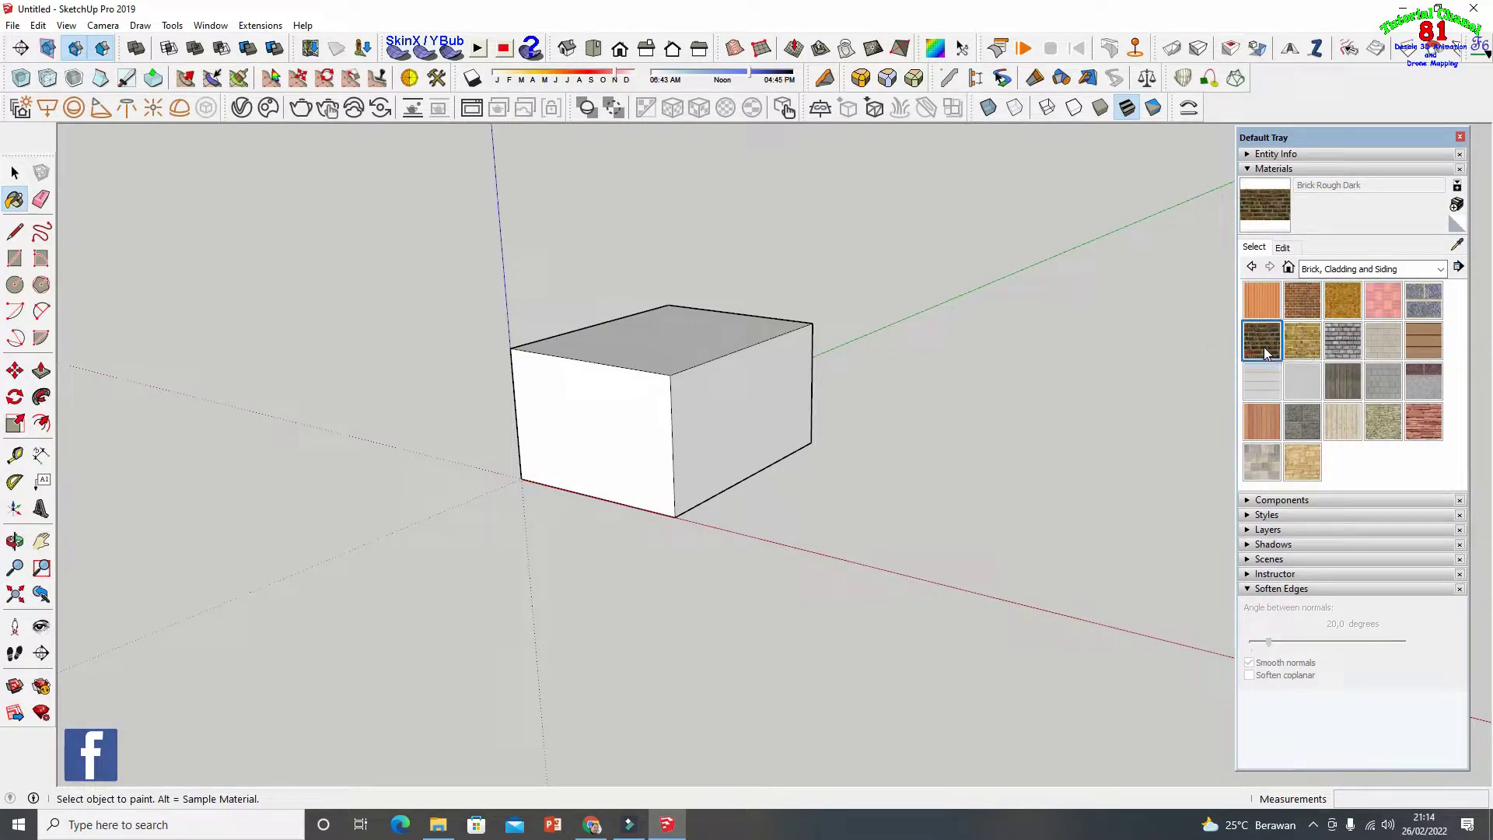
click(758, 372)
click(667, 412)
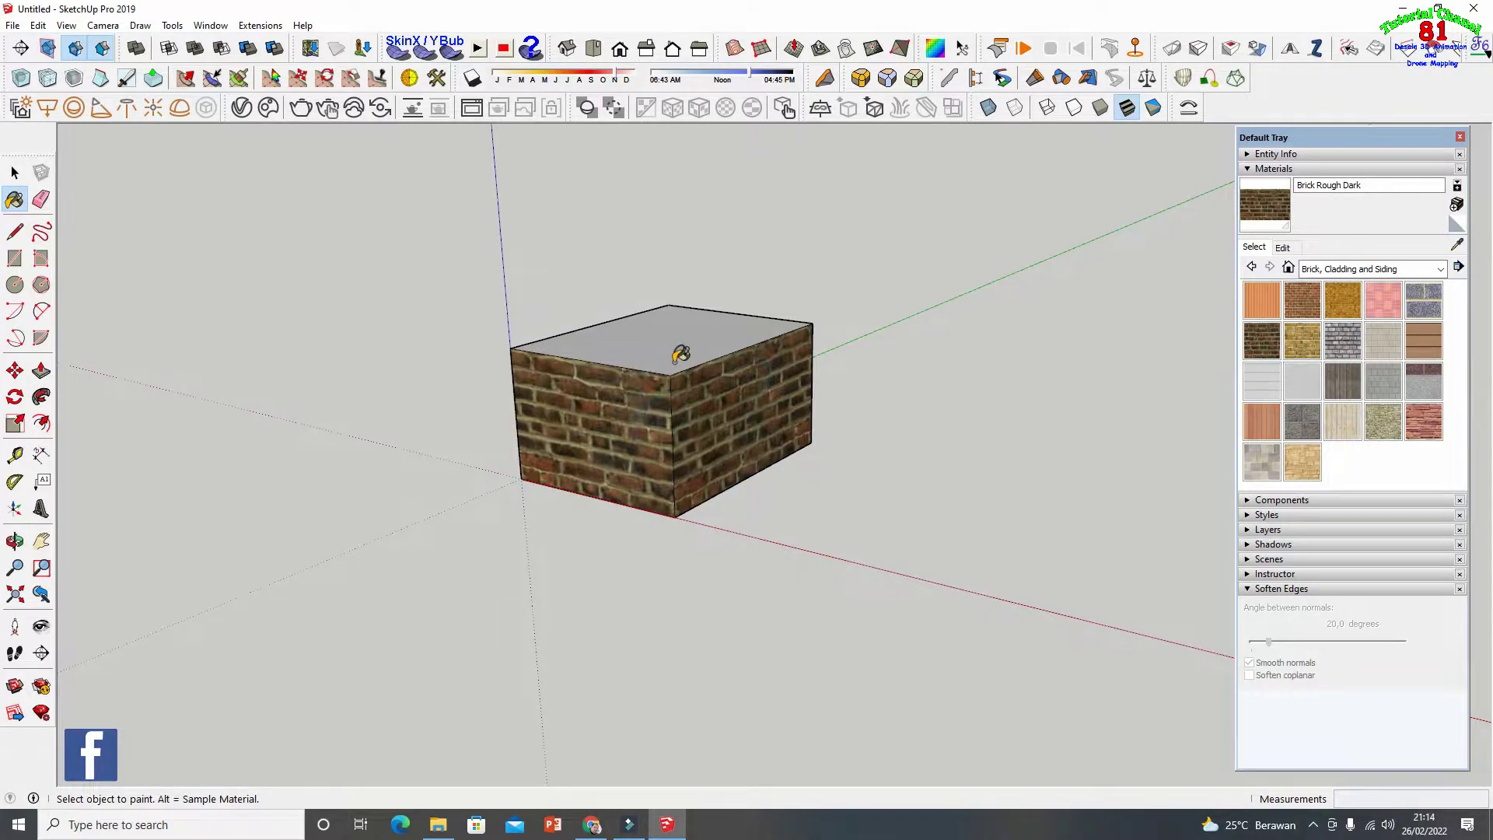
click(680, 347)
click(14, 172)
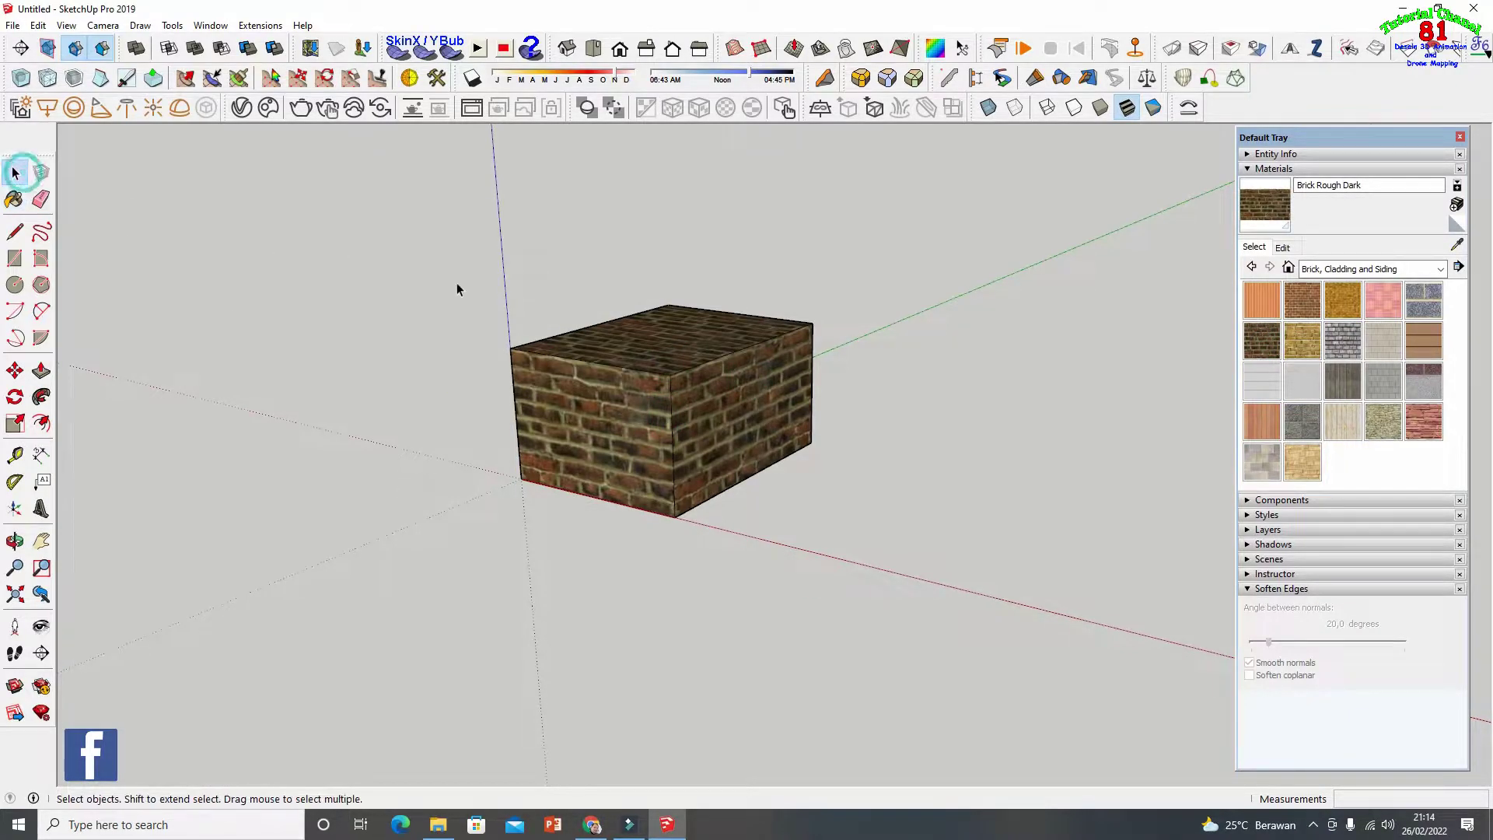
Paint the unpainted side face of the box, along the green axis, with Brick Rough Dark
click(15, 541)
drag(415, 460, 866, 490)
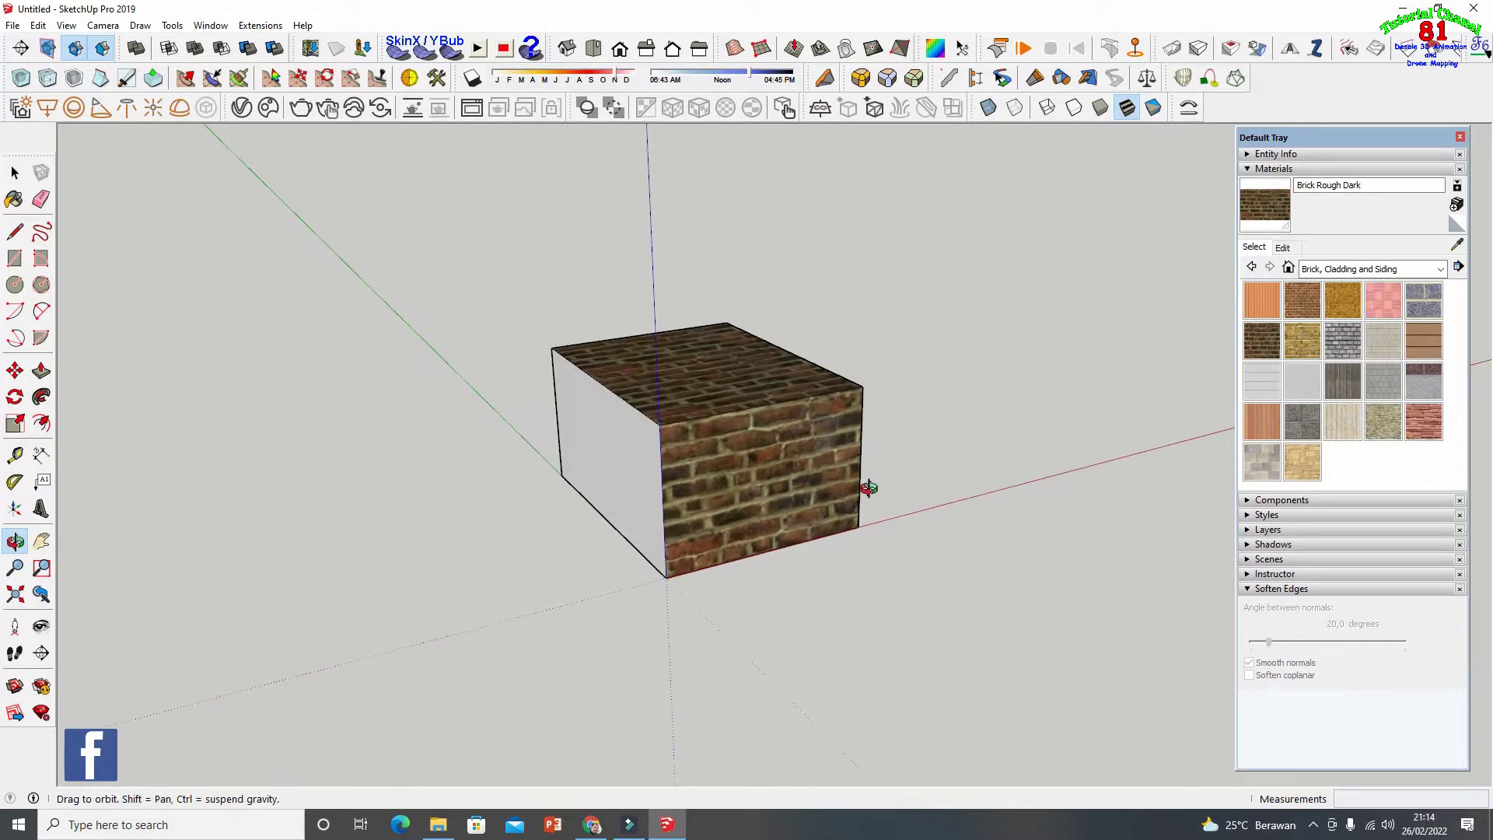
click(1265, 205)
click(616, 460)
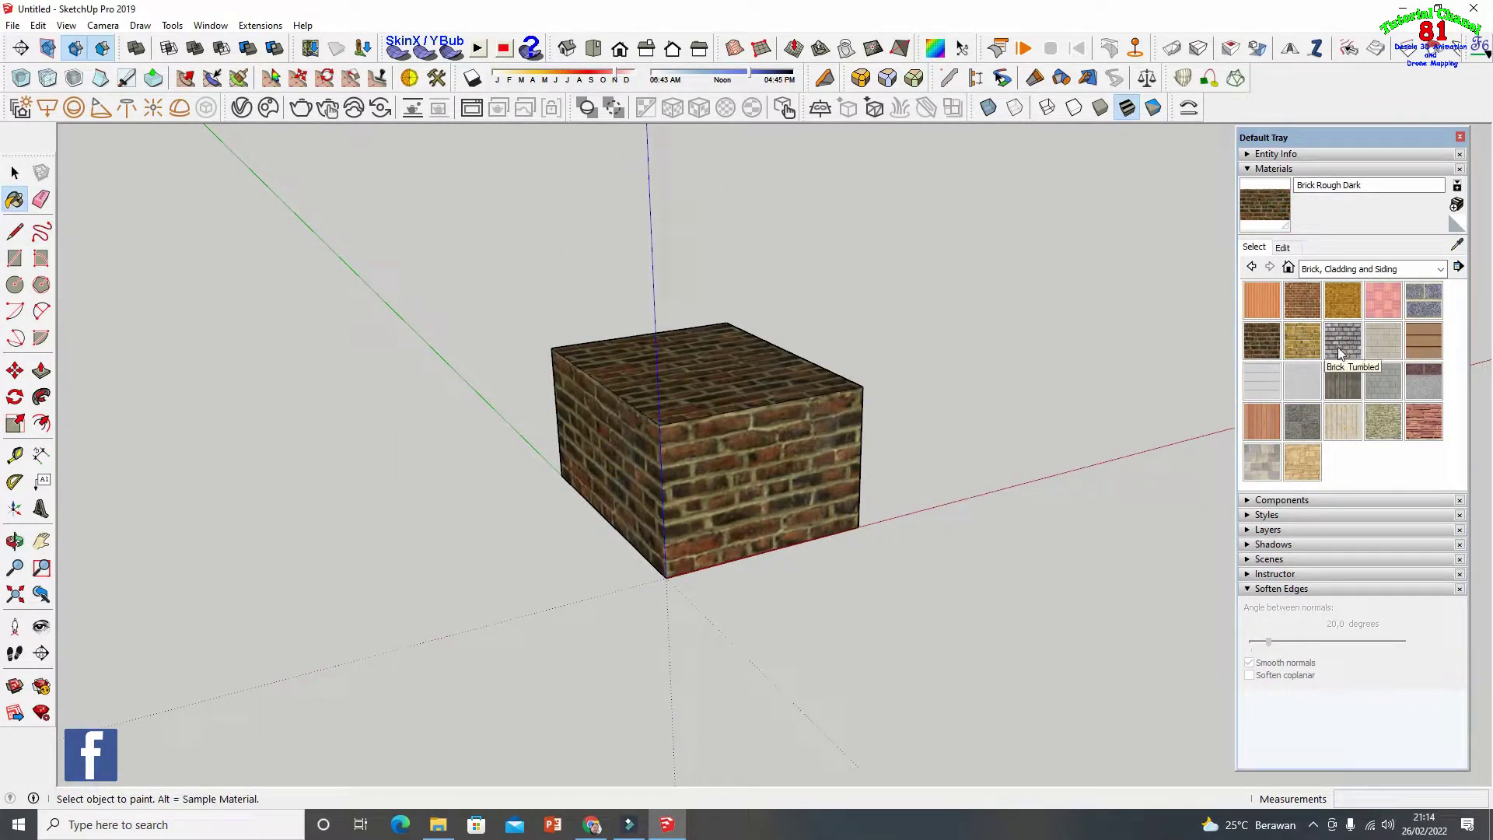
Paint the box's top and its two visible side faces with Stone Flagstone Ashlar
scroll(640, 413, down, 2)
scroll(734, 502, up, 1)
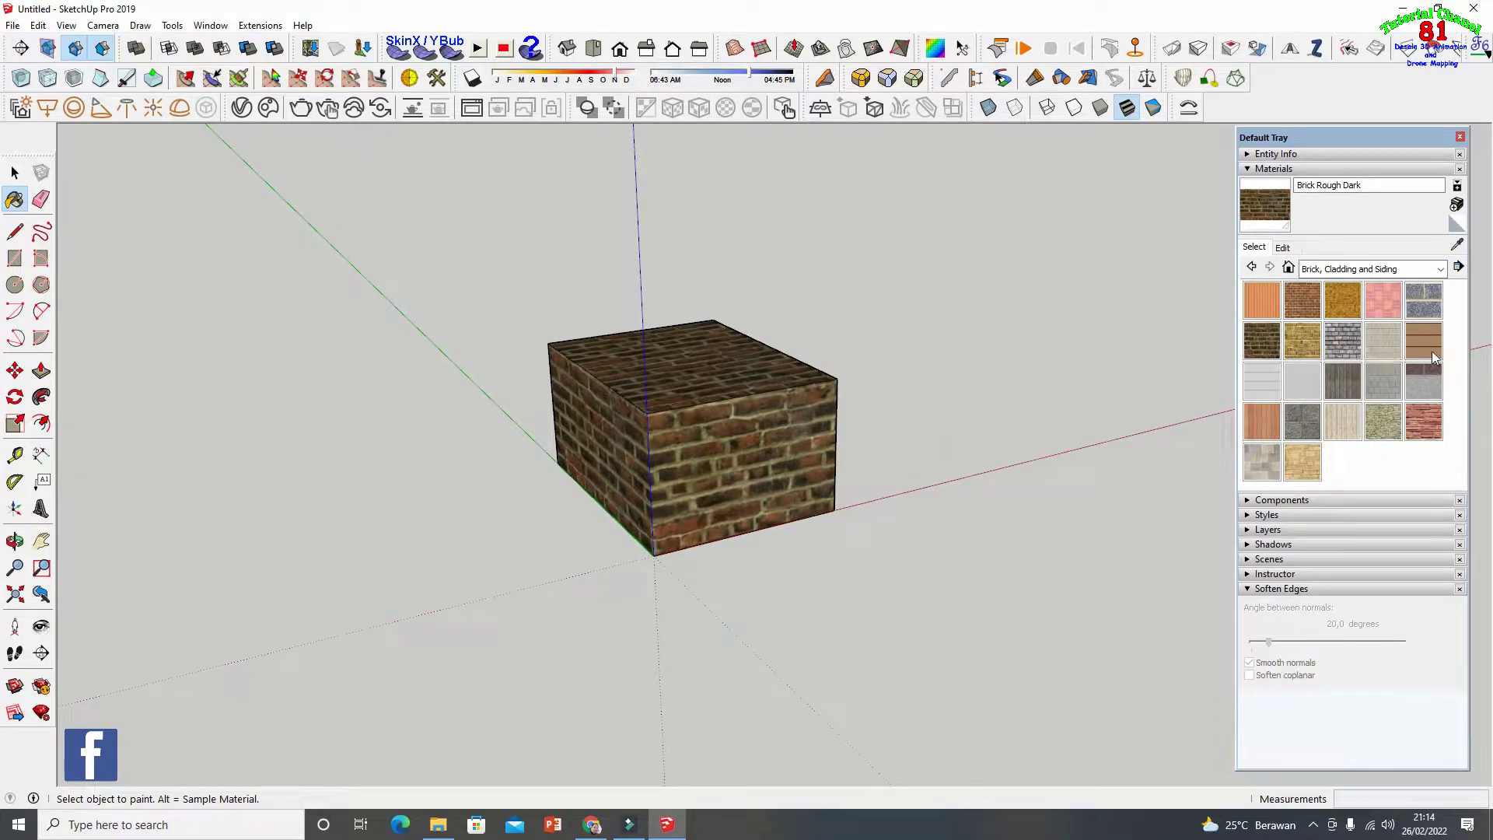
click(1431, 428)
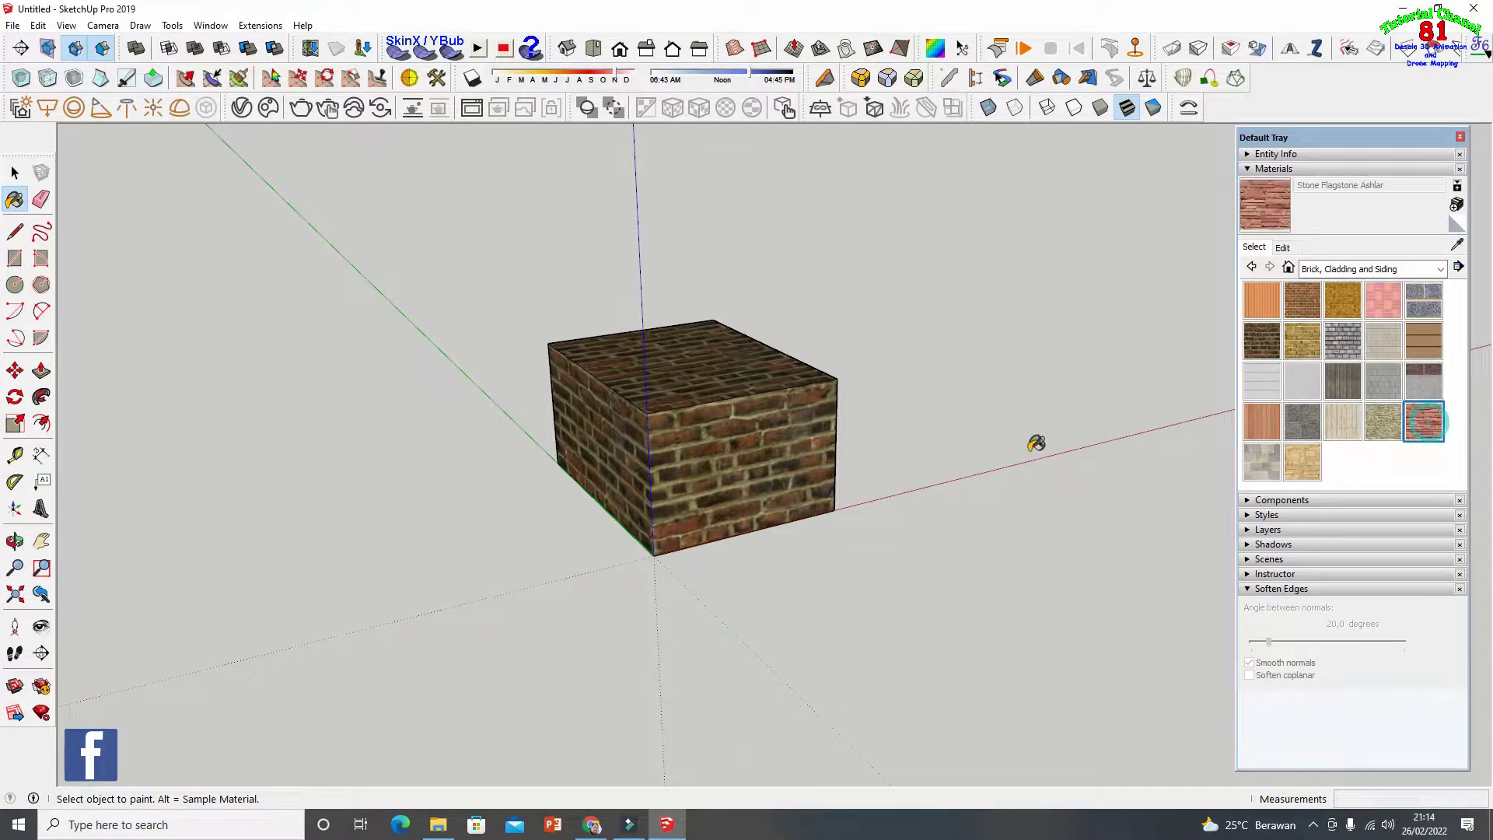
click(778, 451)
click(602, 449)
click(660, 367)
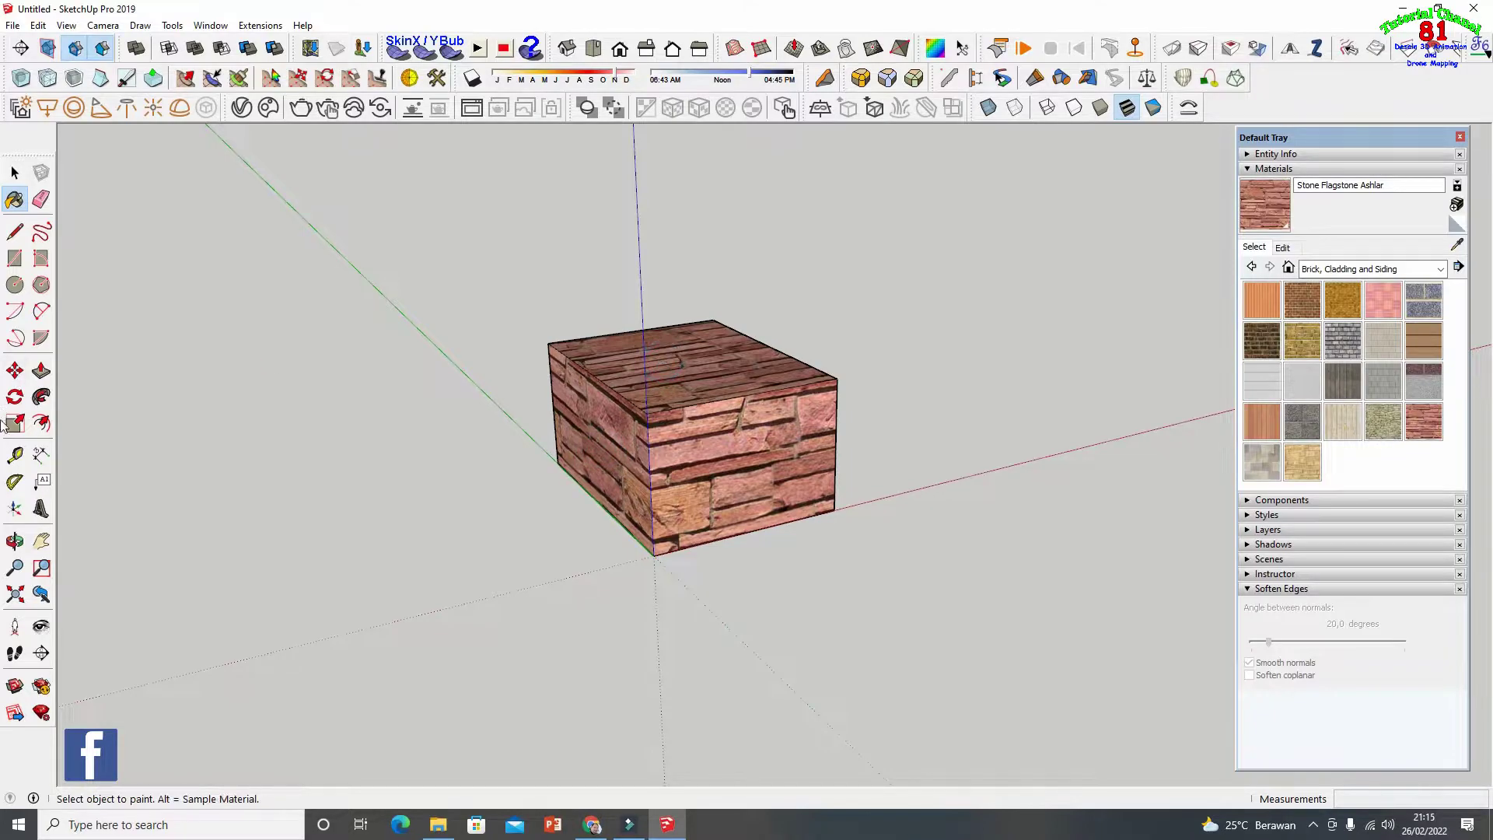
Paint the remaining brick side face, the adjacent front face and the top of the box with Cladding Siding Tan
click(15, 539)
drag(688, 506, 257, 500)
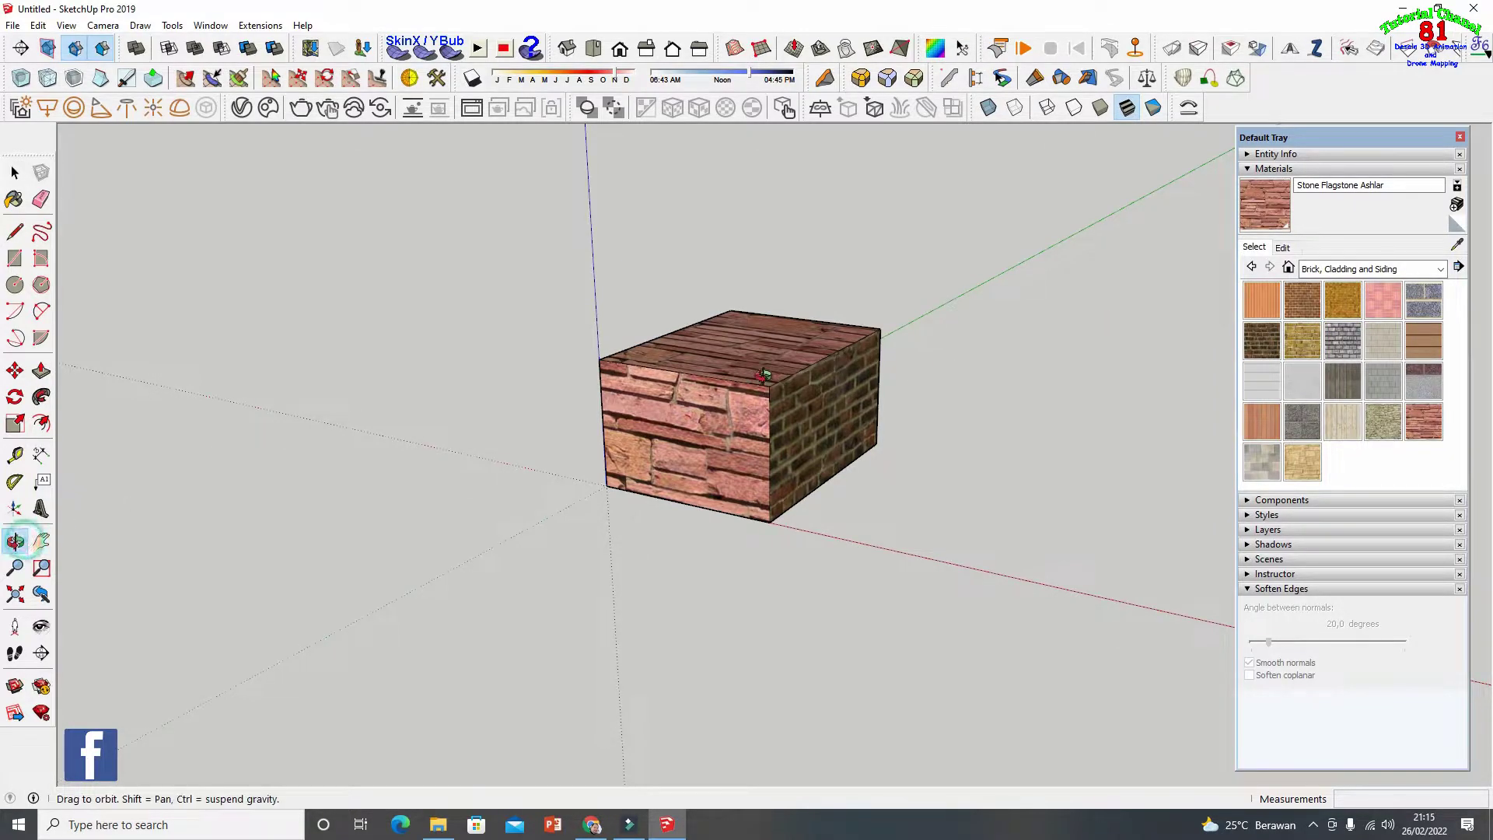
drag(822, 380, 713, 374)
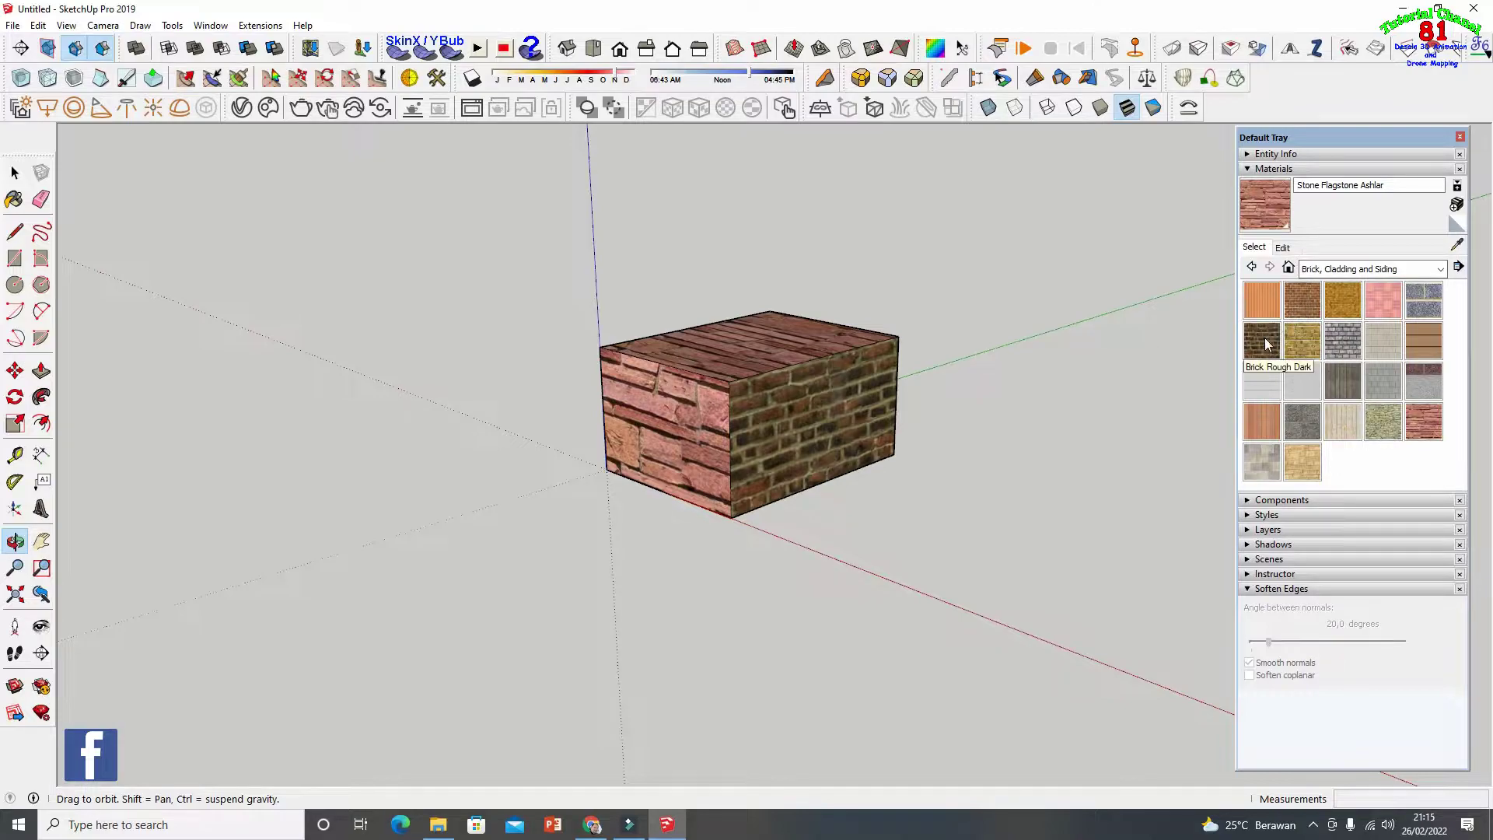
click(1425, 340)
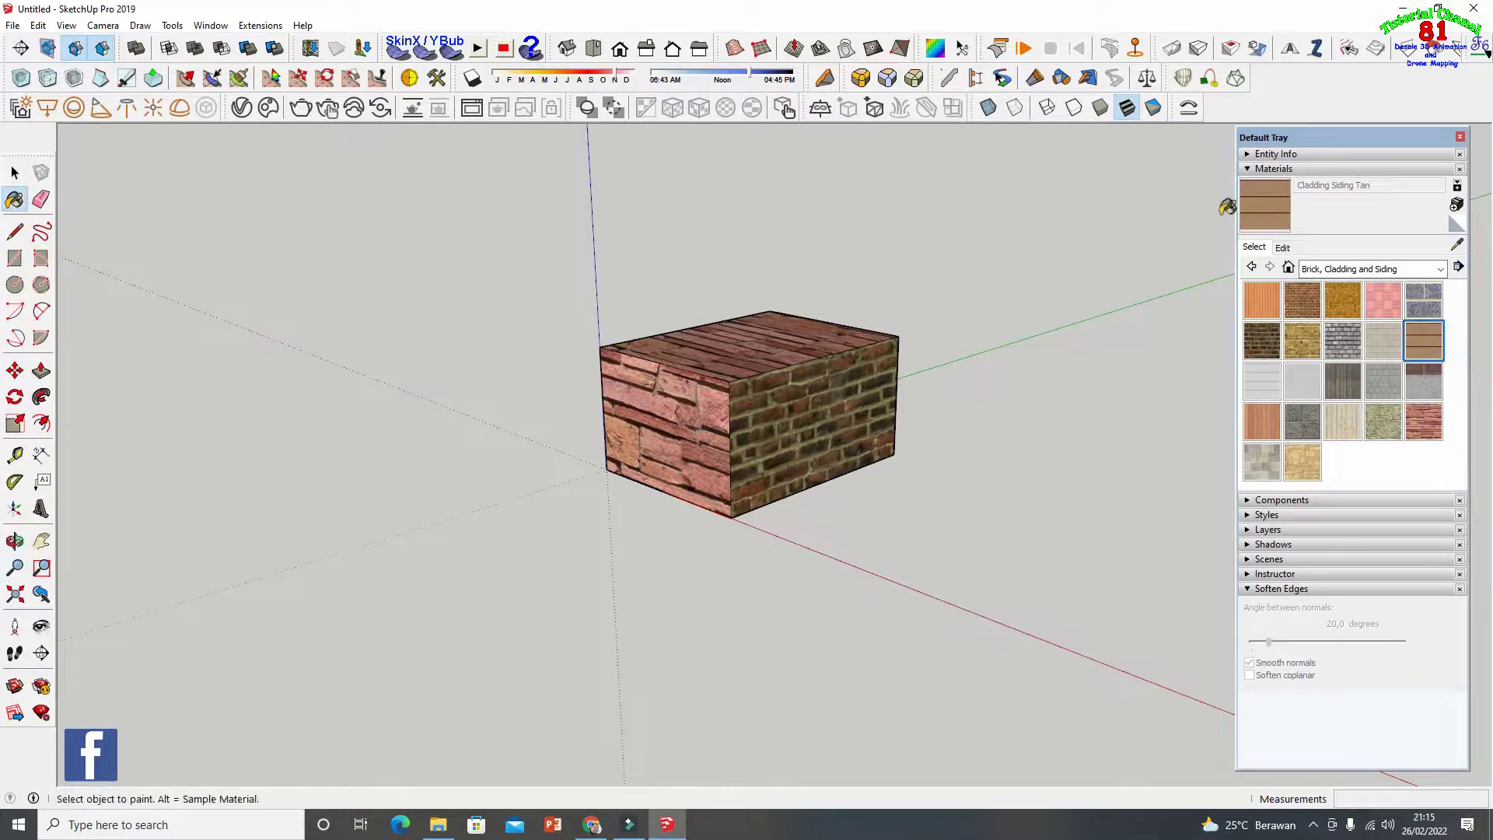
click(856, 393)
click(723, 412)
click(745, 358)
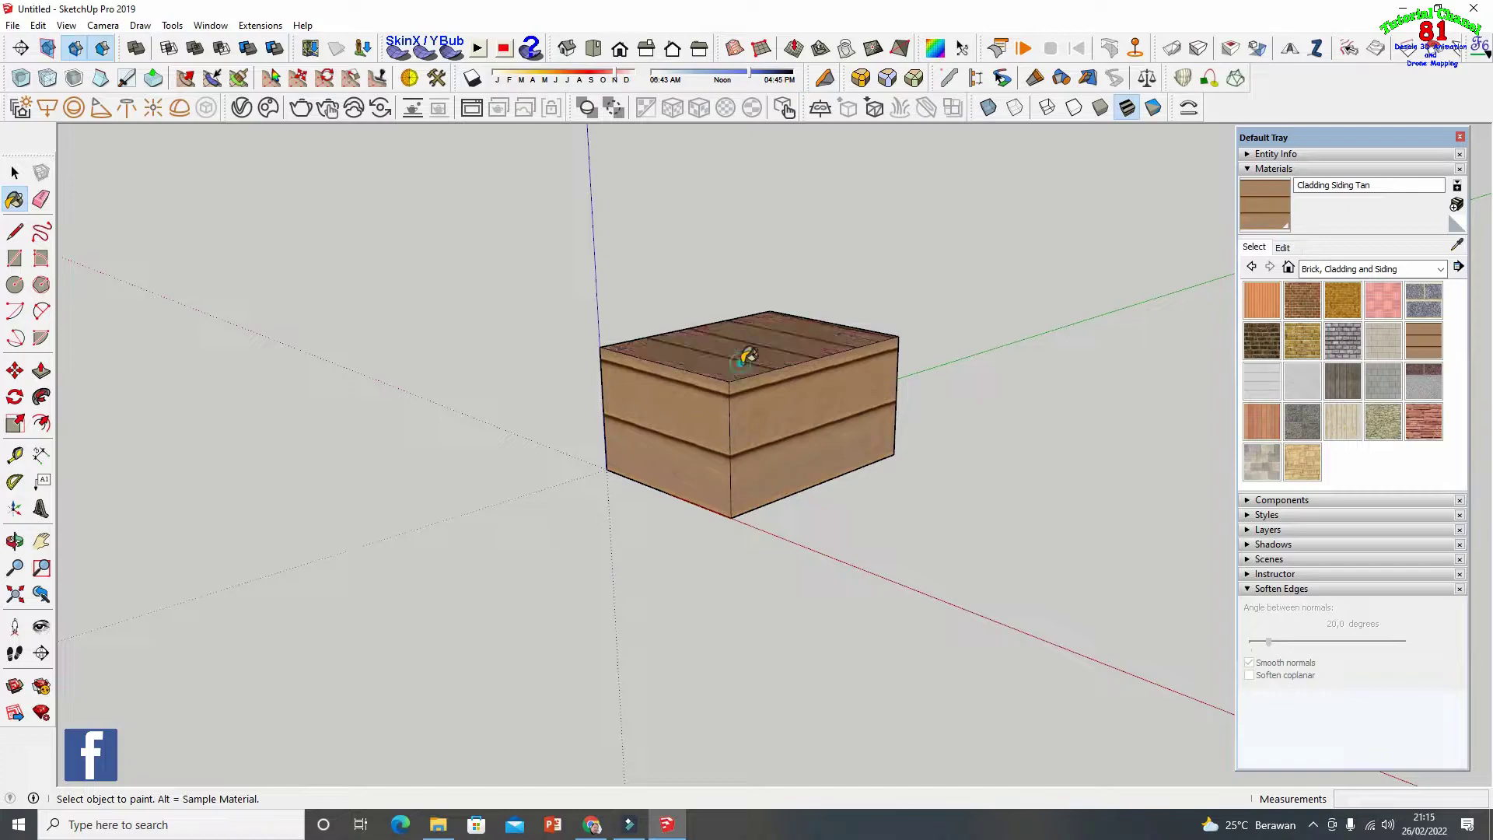
Open the Cladding Siding Tan material for editing and set its texture width to 0,2 m with the aspect ratio locked
click(1284, 248)
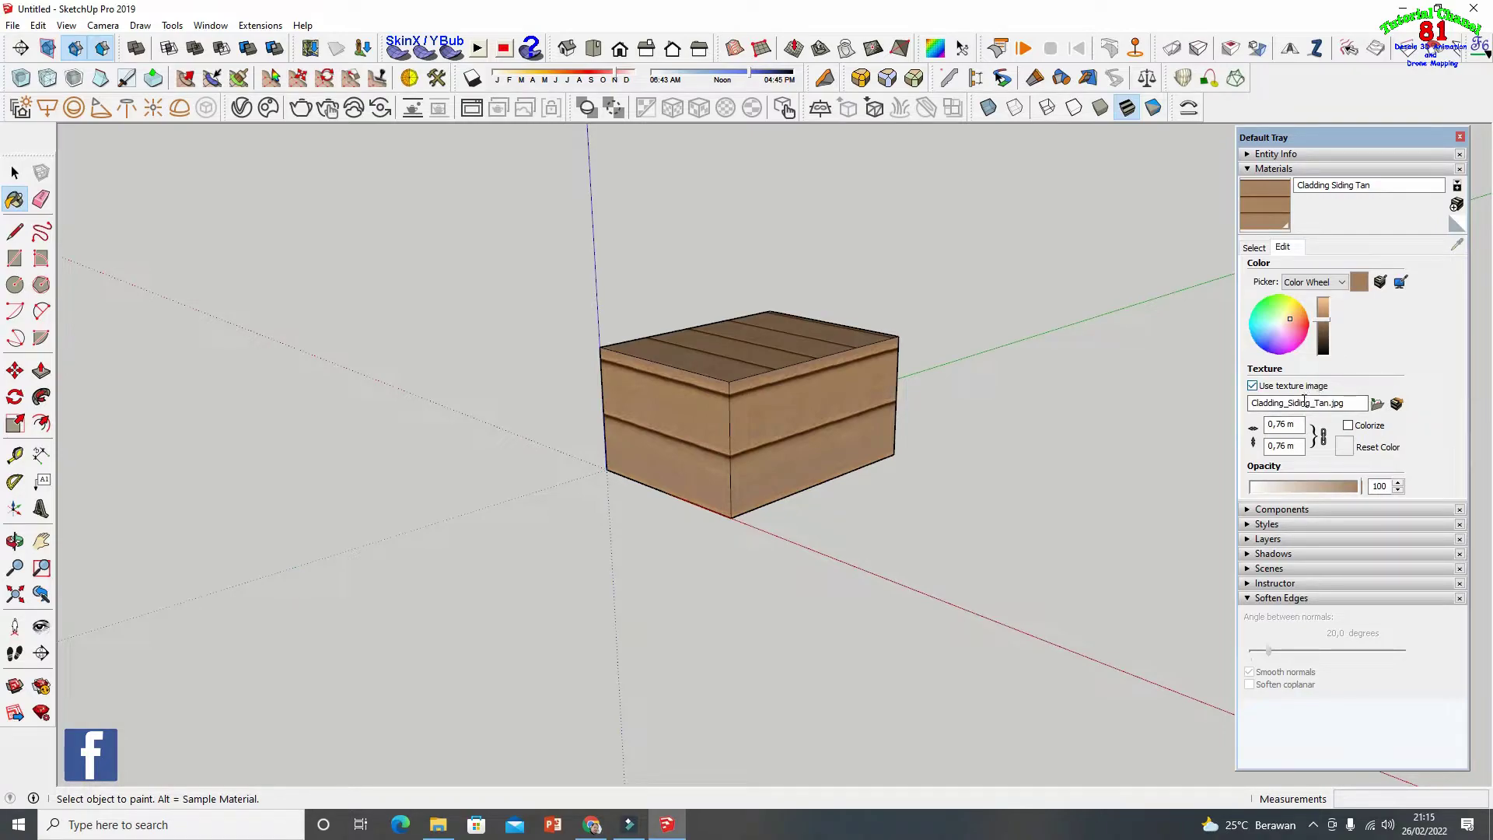
click(1301, 420)
drag(1300, 420, 1271, 421)
text(0,2)
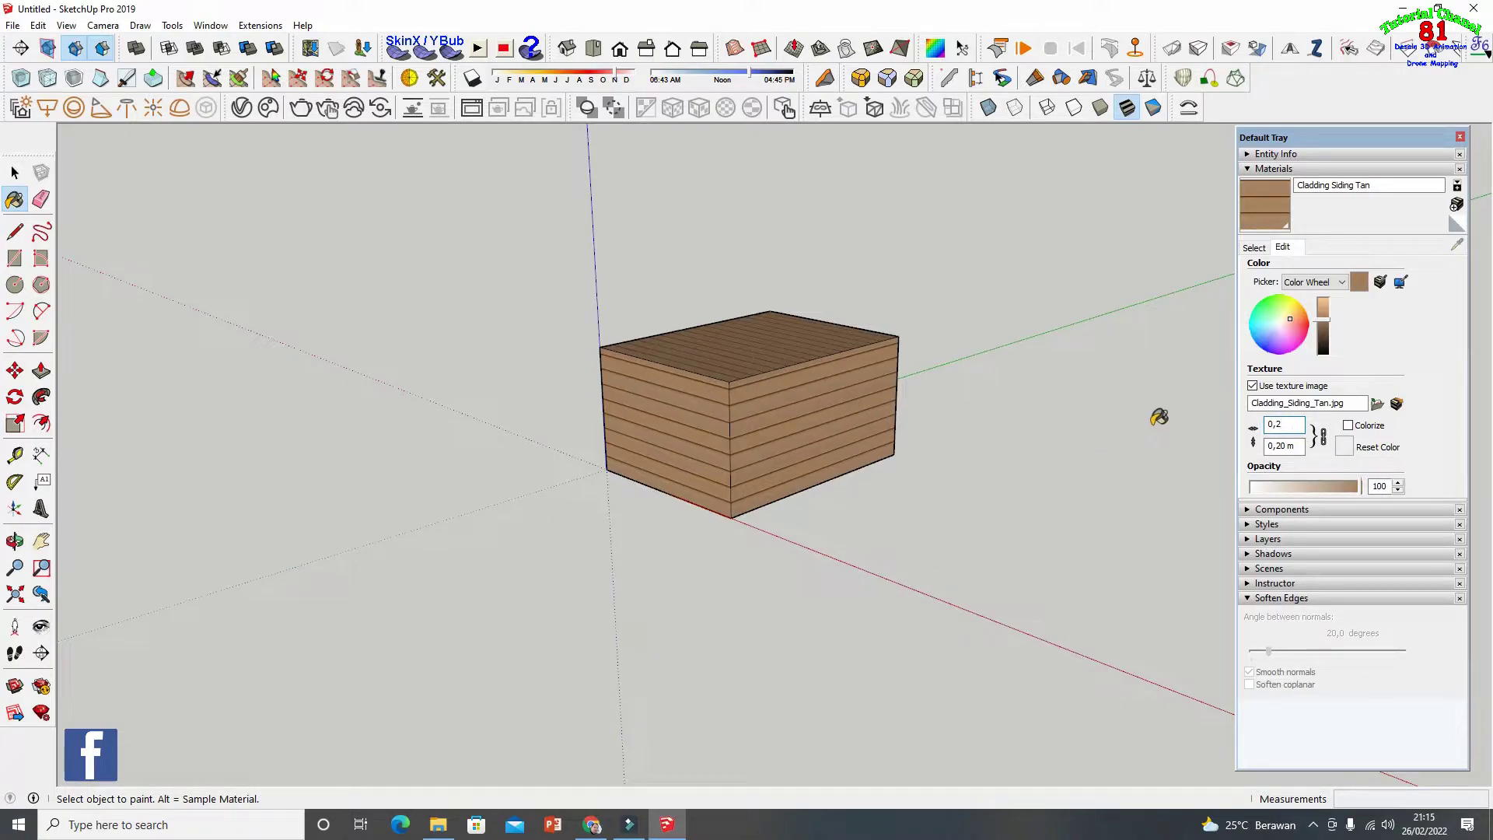
Try sizing the texture with its aspect ratio unlocked, and set its width to 0,3 m with the ratio locked again
click(1324, 438)
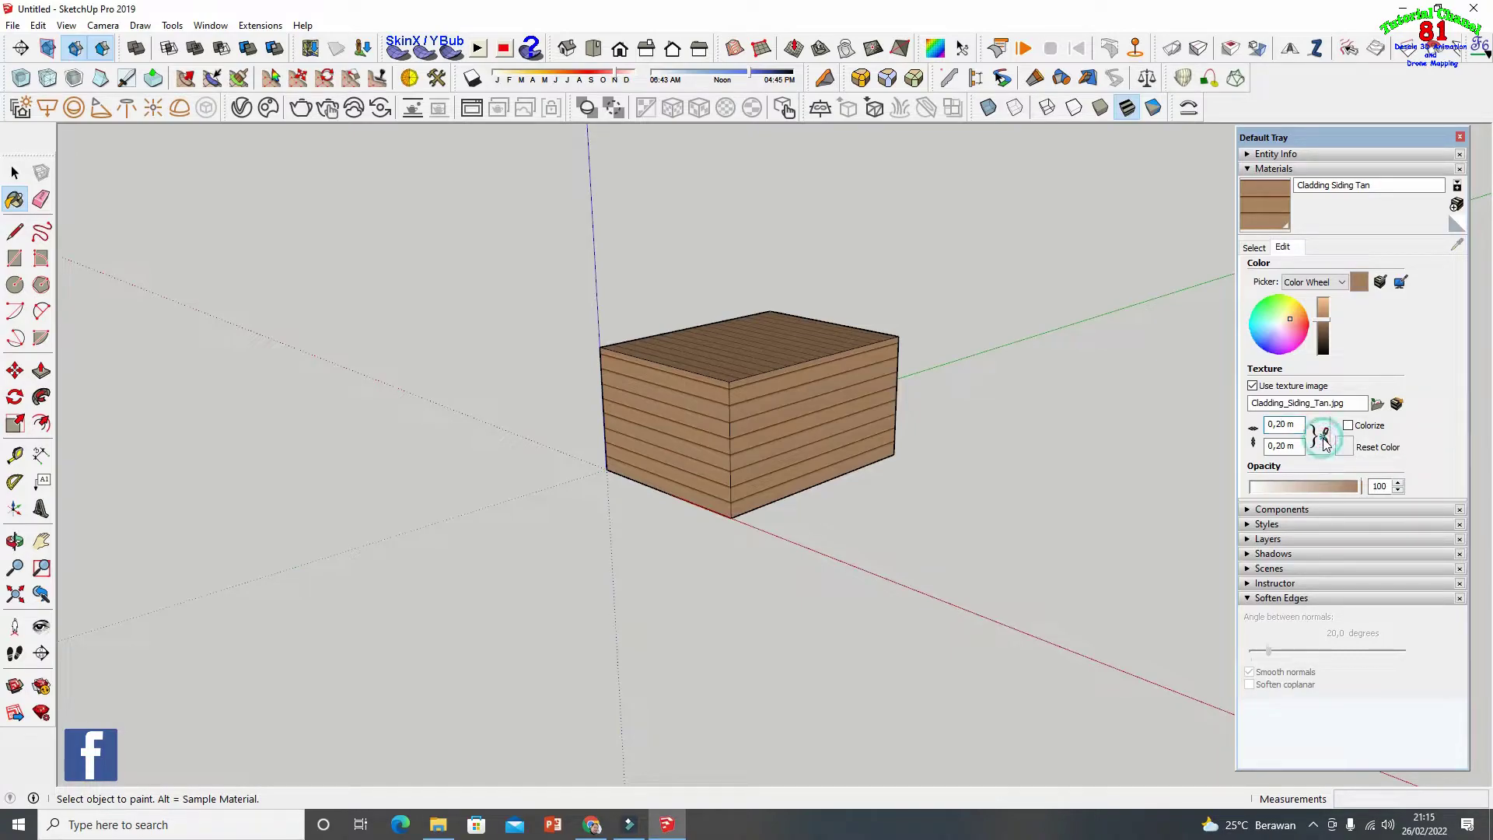
click(1291, 424)
drag(1298, 424, 1279, 423)
click(1277, 449)
click(1315, 437)
click(1283, 424)
text(03)
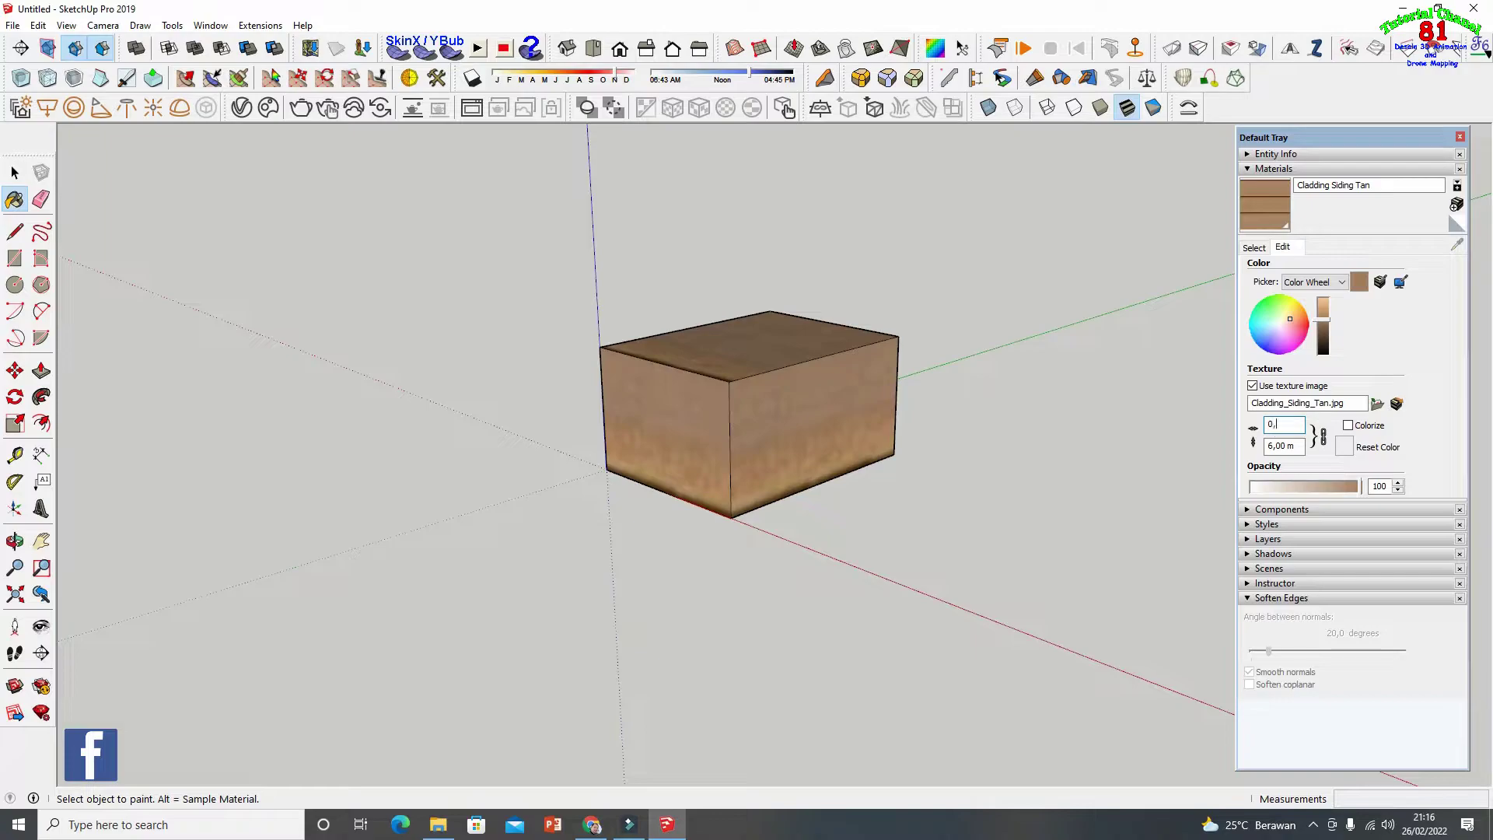
text(3)
Set the texture's height to 0,3 m with the aspect ratio unlocked, and lock the ratio again
click(1292, 447)
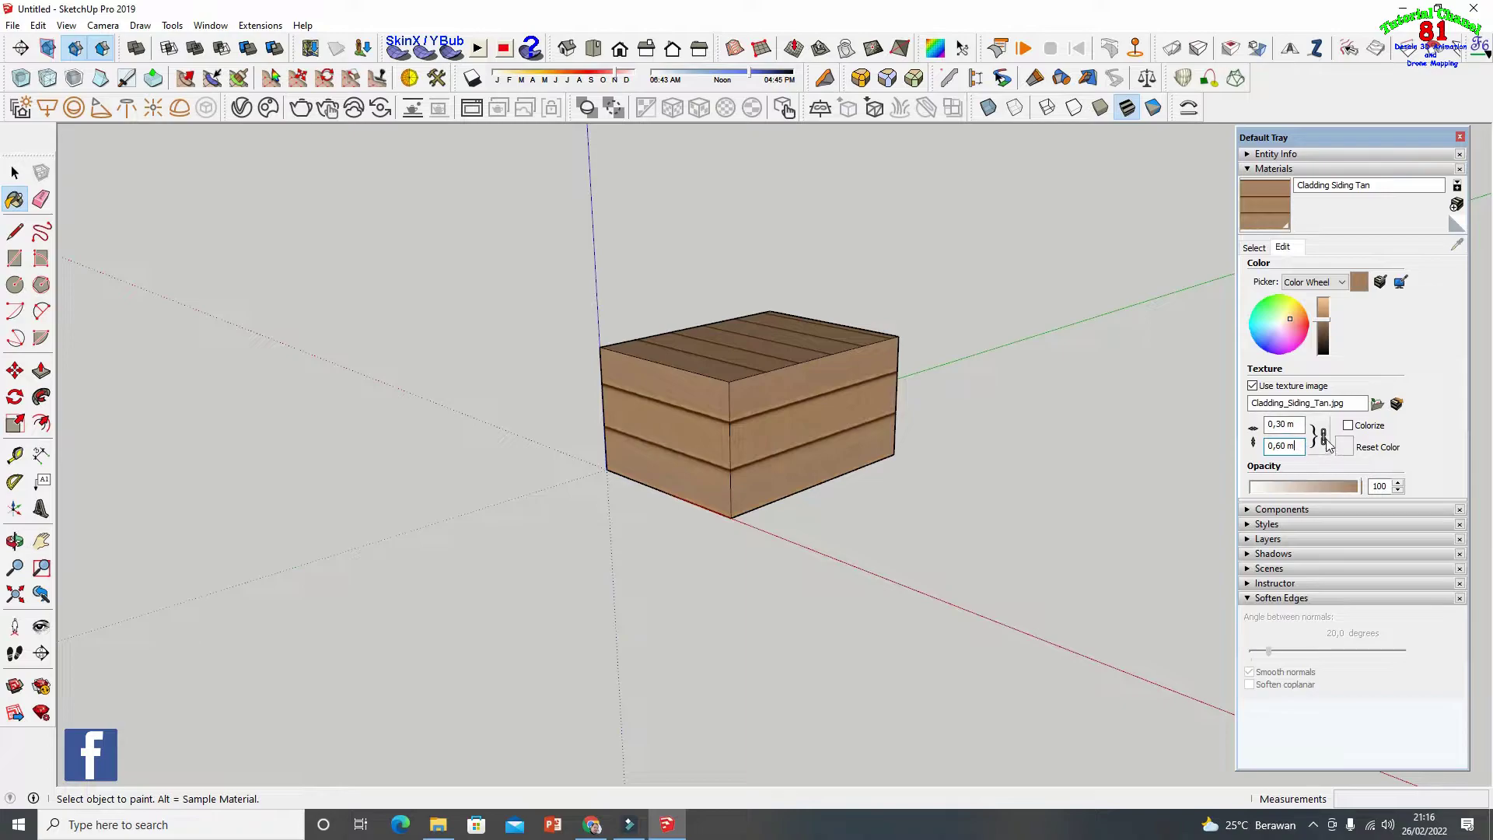
drag(1304, 446, 1272, 446)
text(0,3)
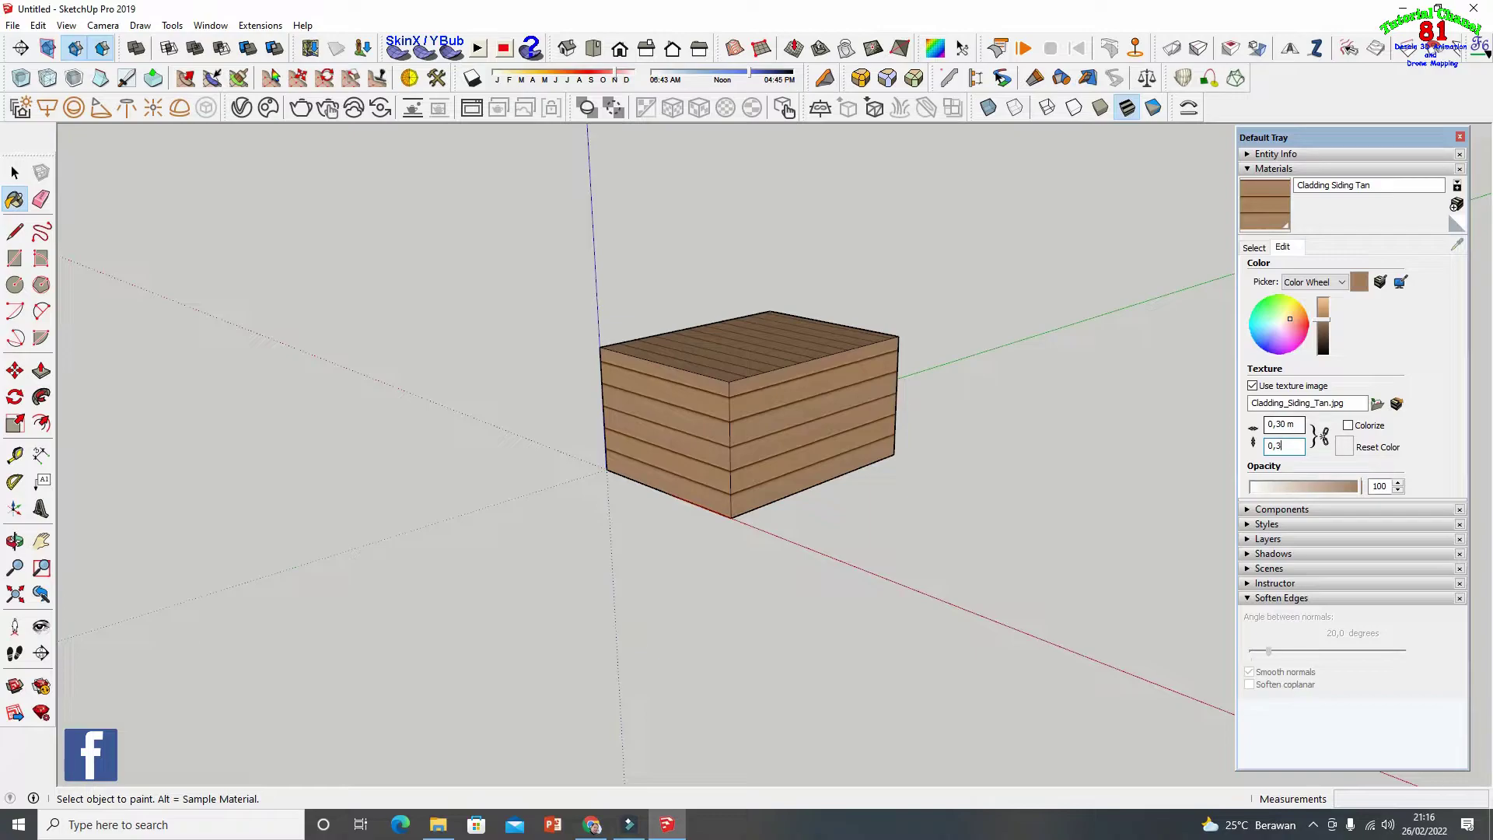
key(Return)
click(1320, 436)
scroll(922, 289, up, 1)
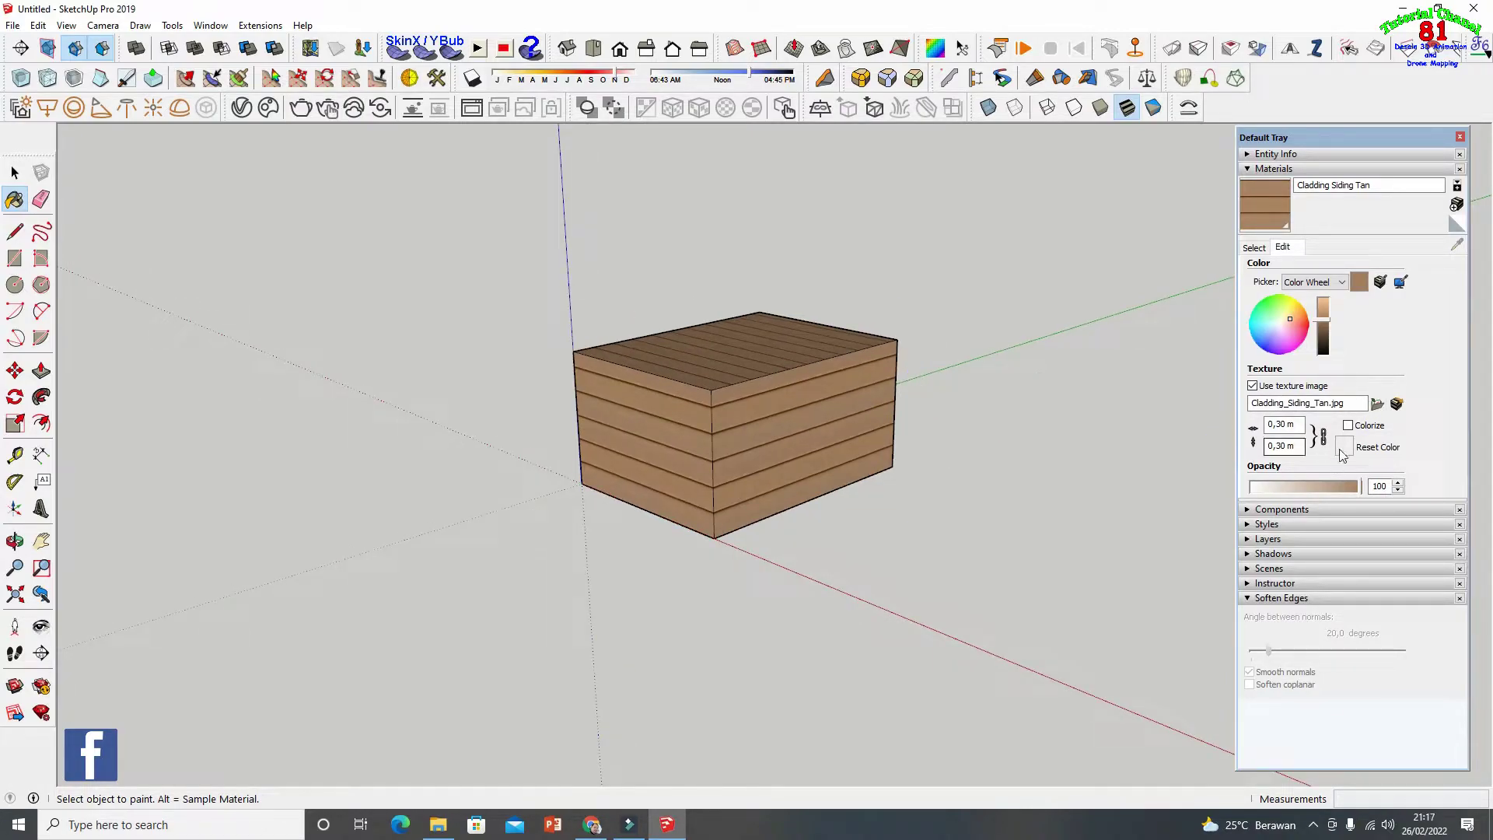
Replace the material's texture image with the 102_wall cladding stone image from D:\File Desain\texture sketchup\Wall Stone
click(1377, 404)
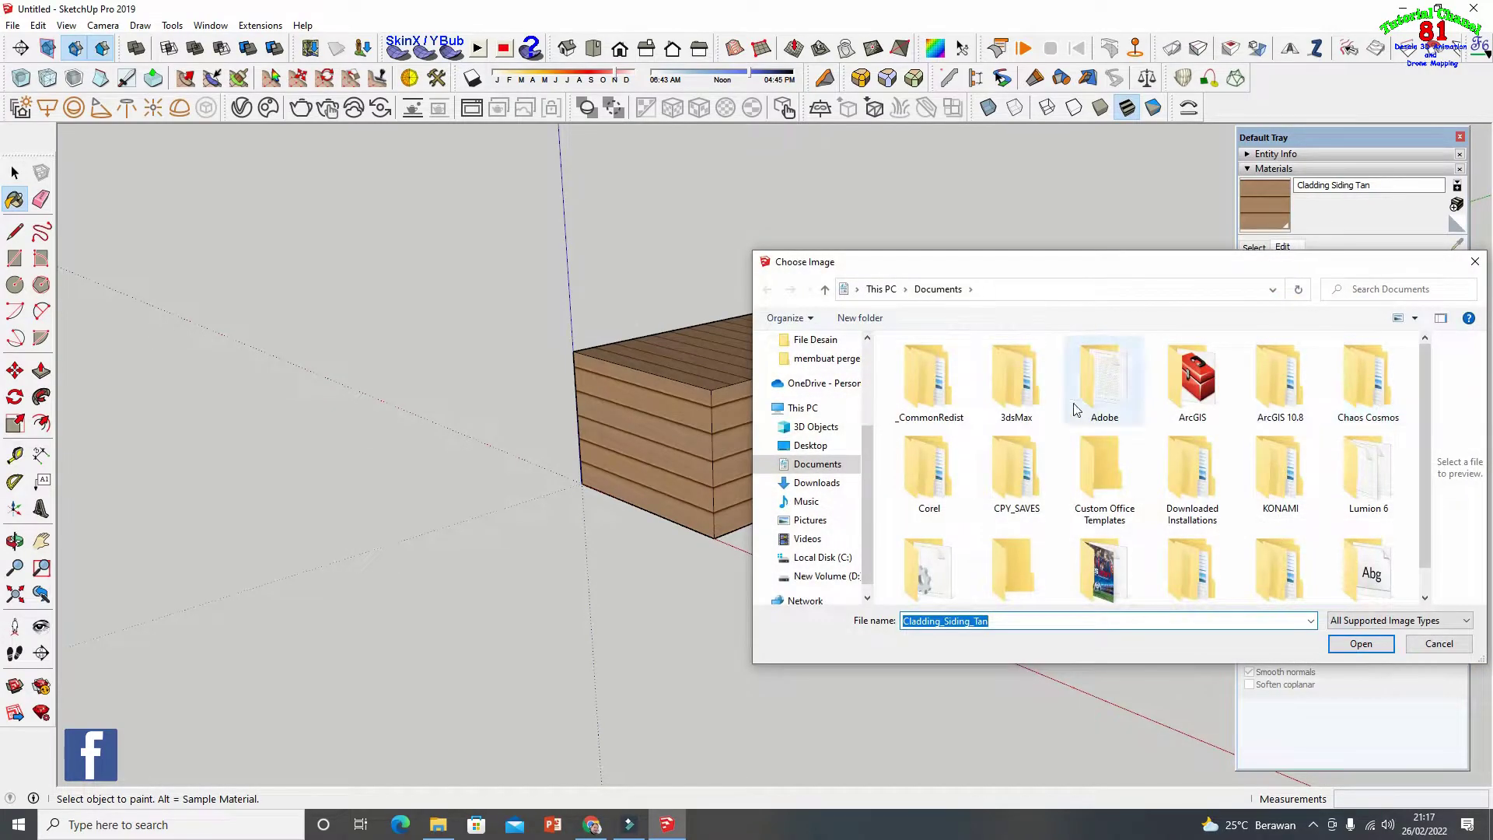
click(838, 576)
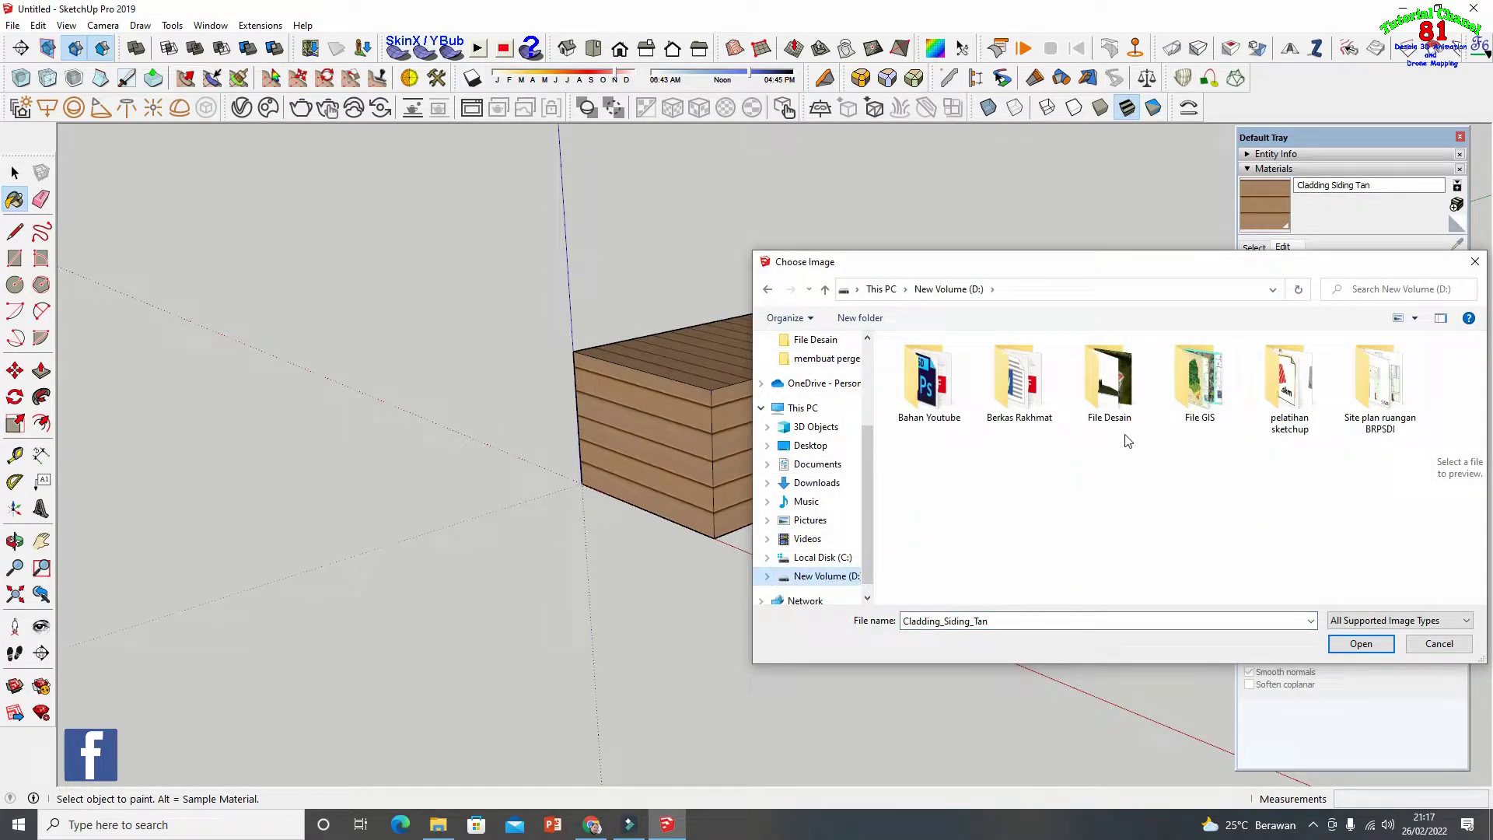
double_click(1128, 412)
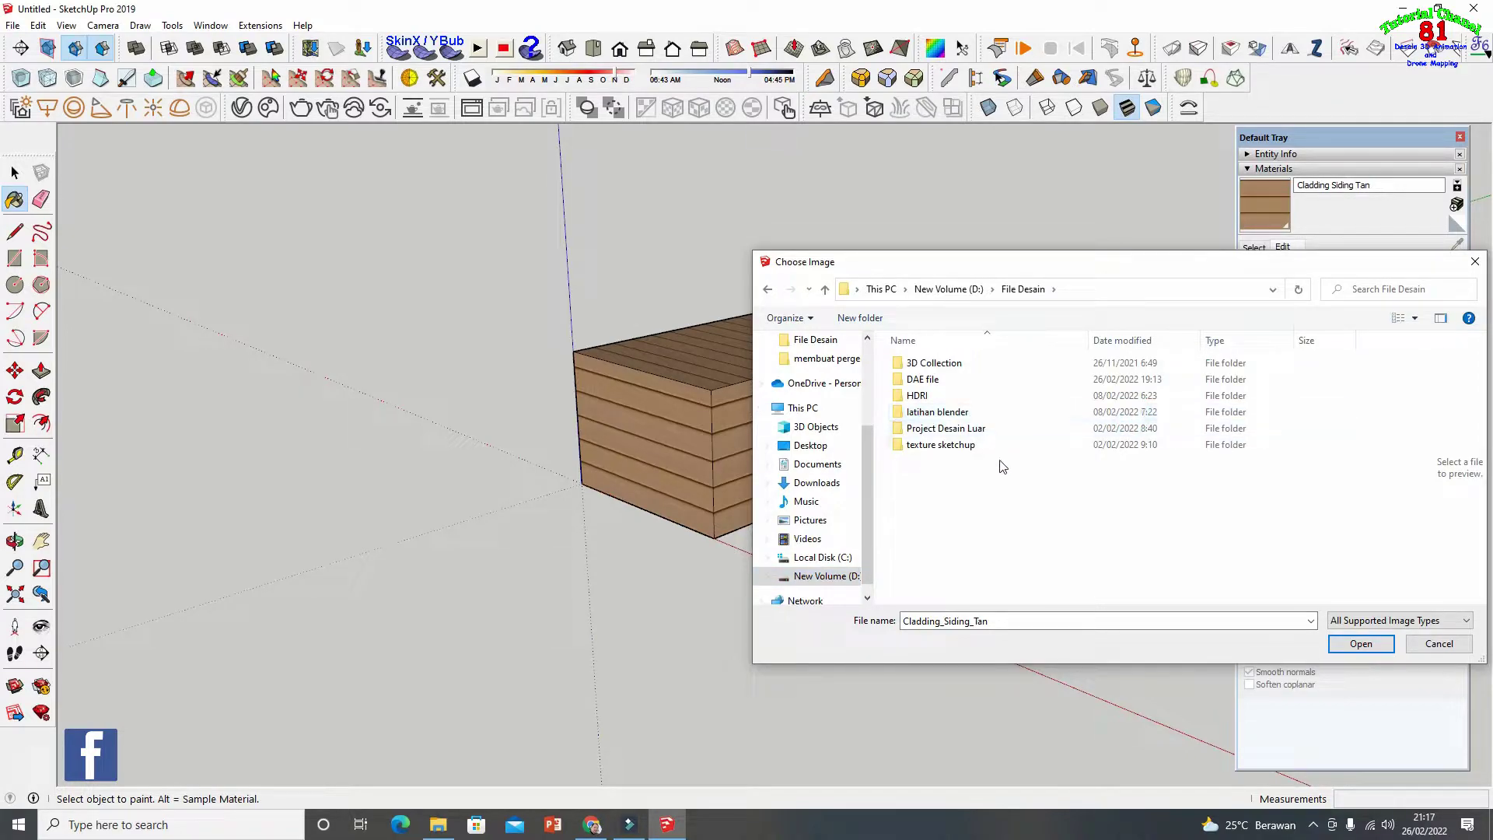
double_click(941, 444)
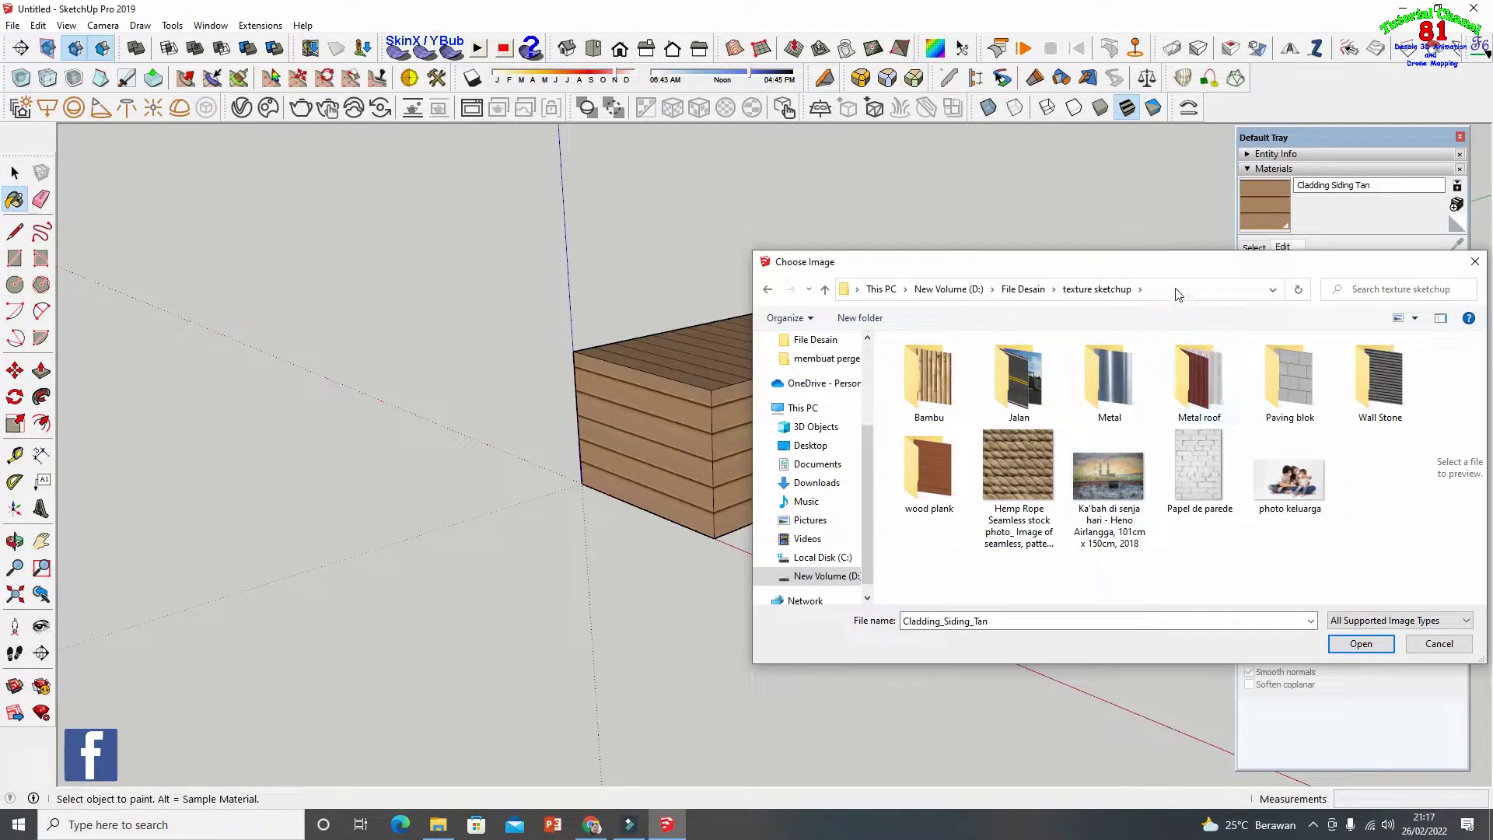
drag(1171, 272, 947, 242)
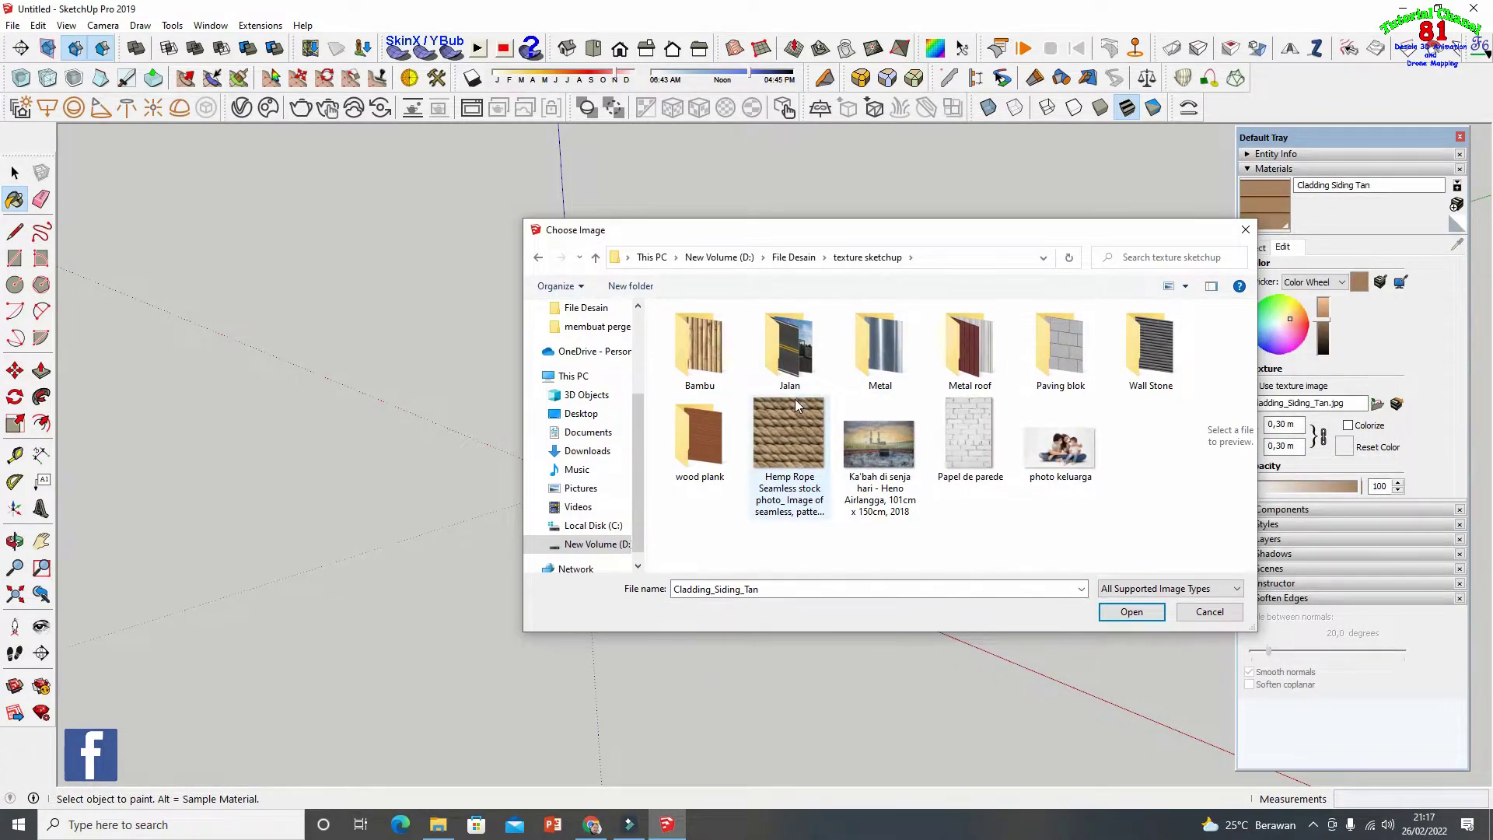
double_click(1171, 346)
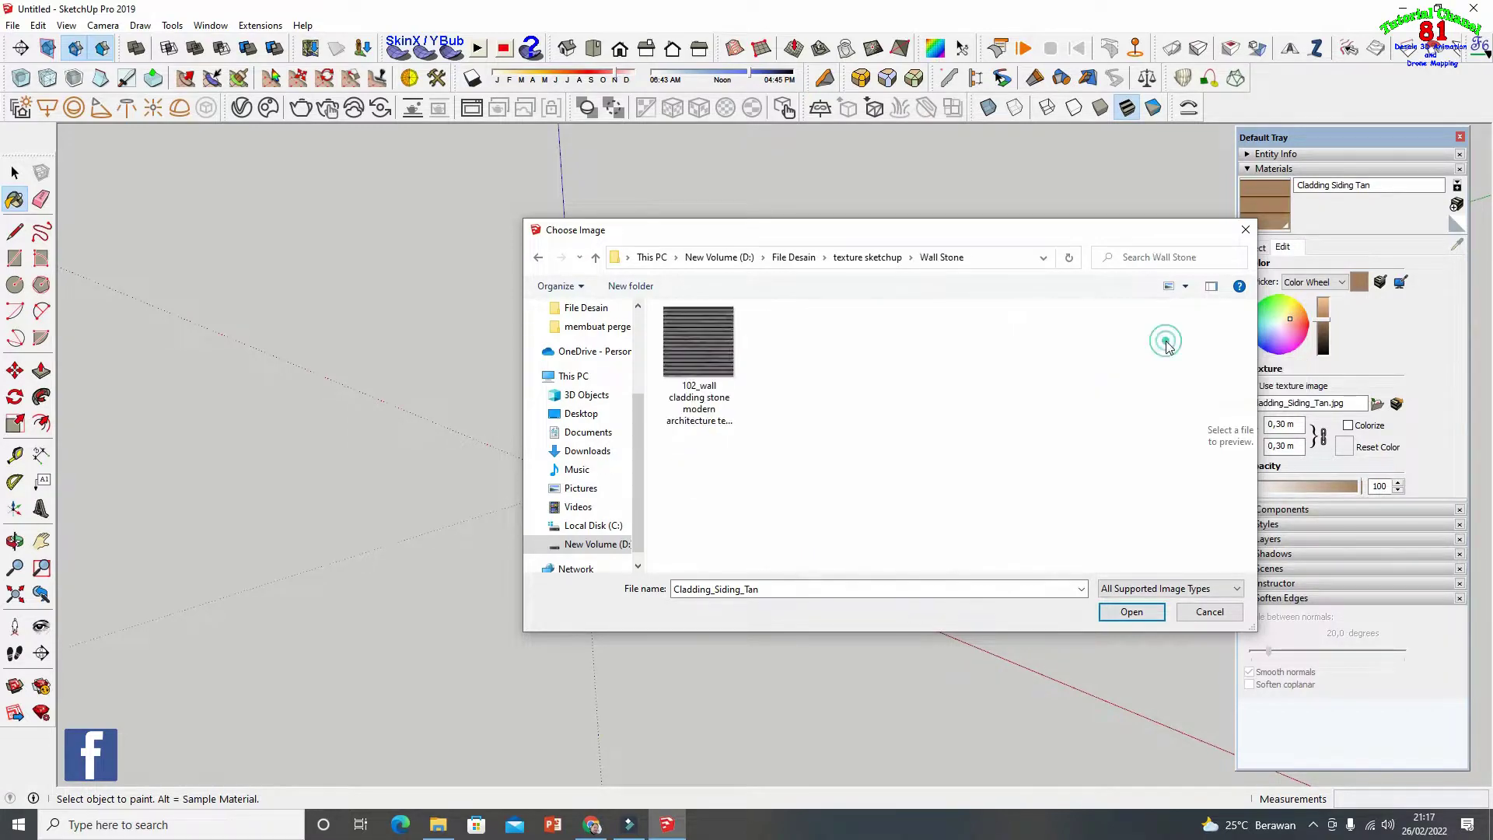
click(692, 347)
click(1131, 612)
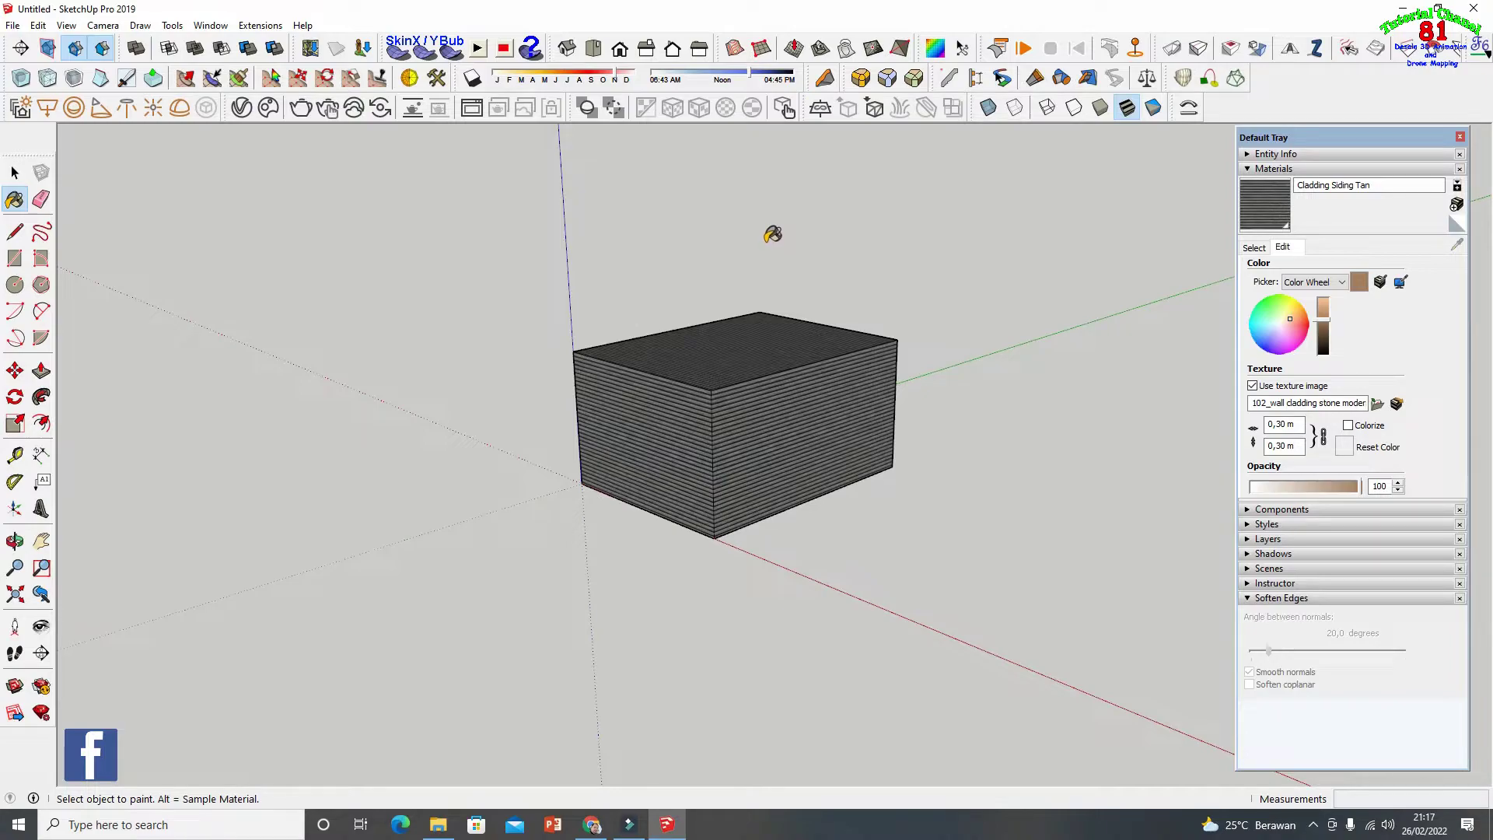
Open the material's texture image in the external image viewer to inspect it, and close the viewer
click(1398, 405)
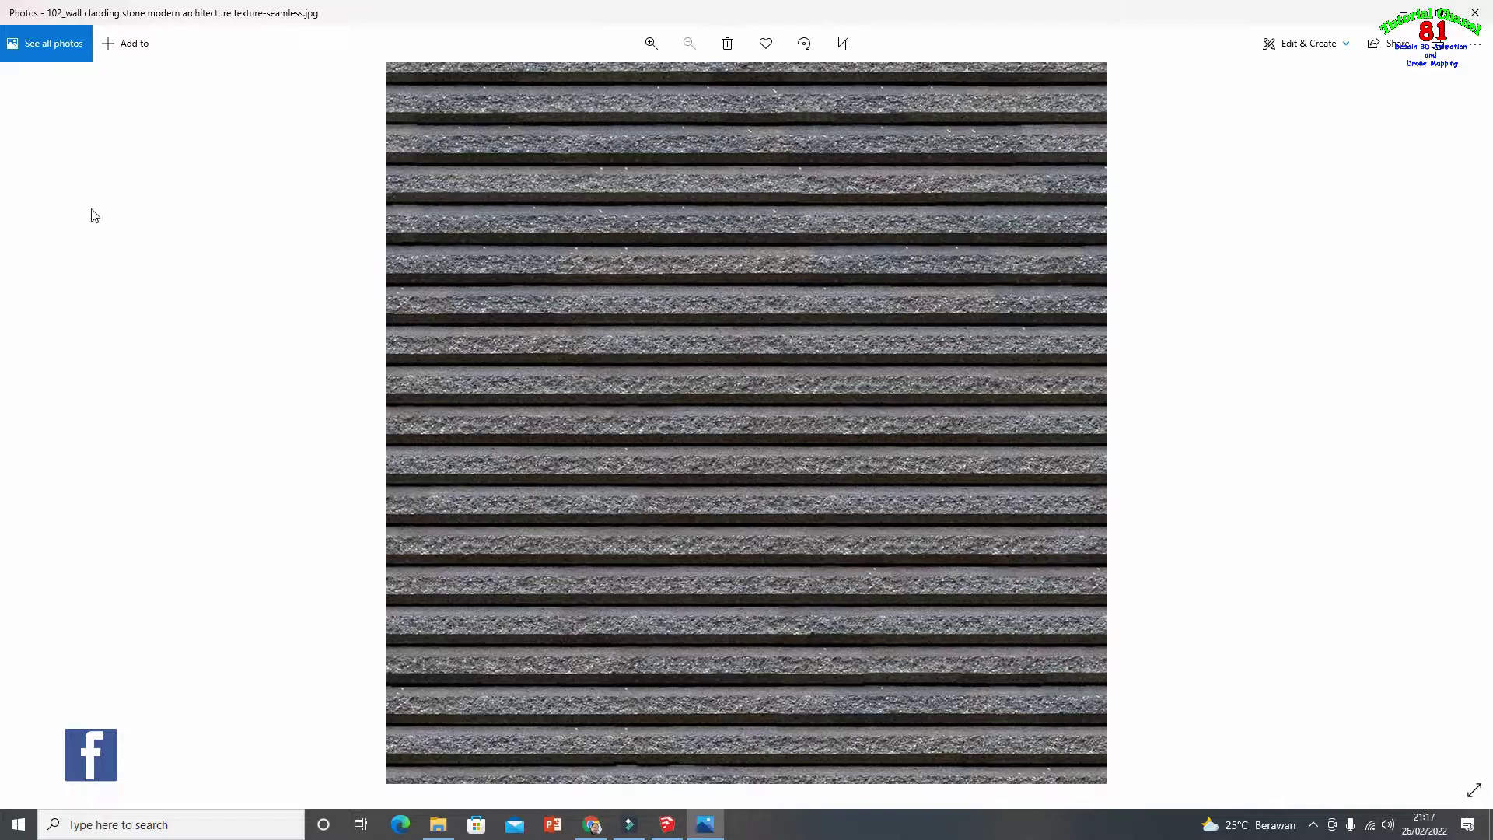
click(1474, 13)
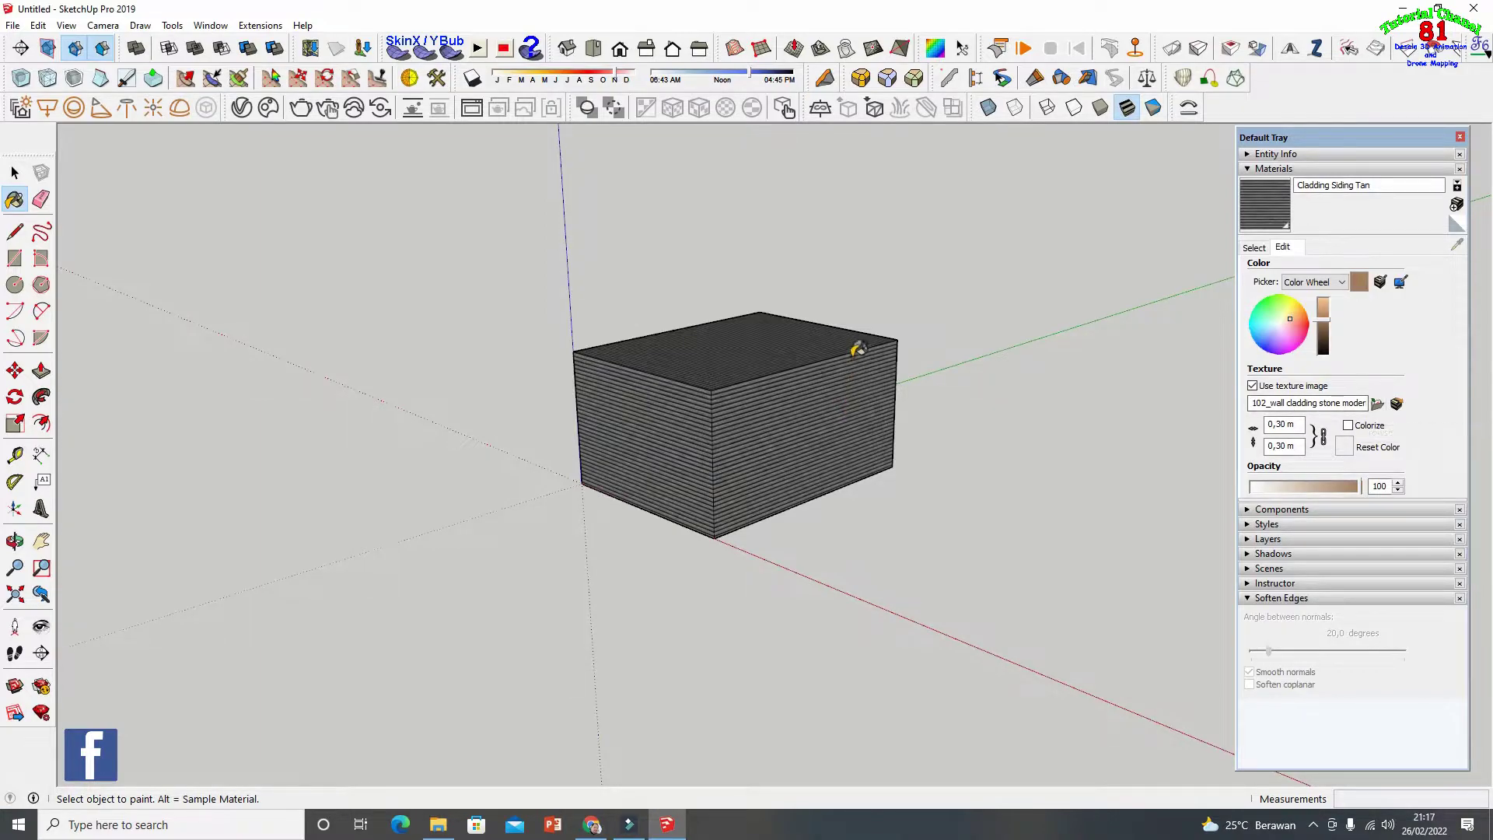
Try adjusting the opacity of the box's wall cladding material
scroll(859, 349, up, 1)
click(14, 540)
drag(423, 427, 682, 410)
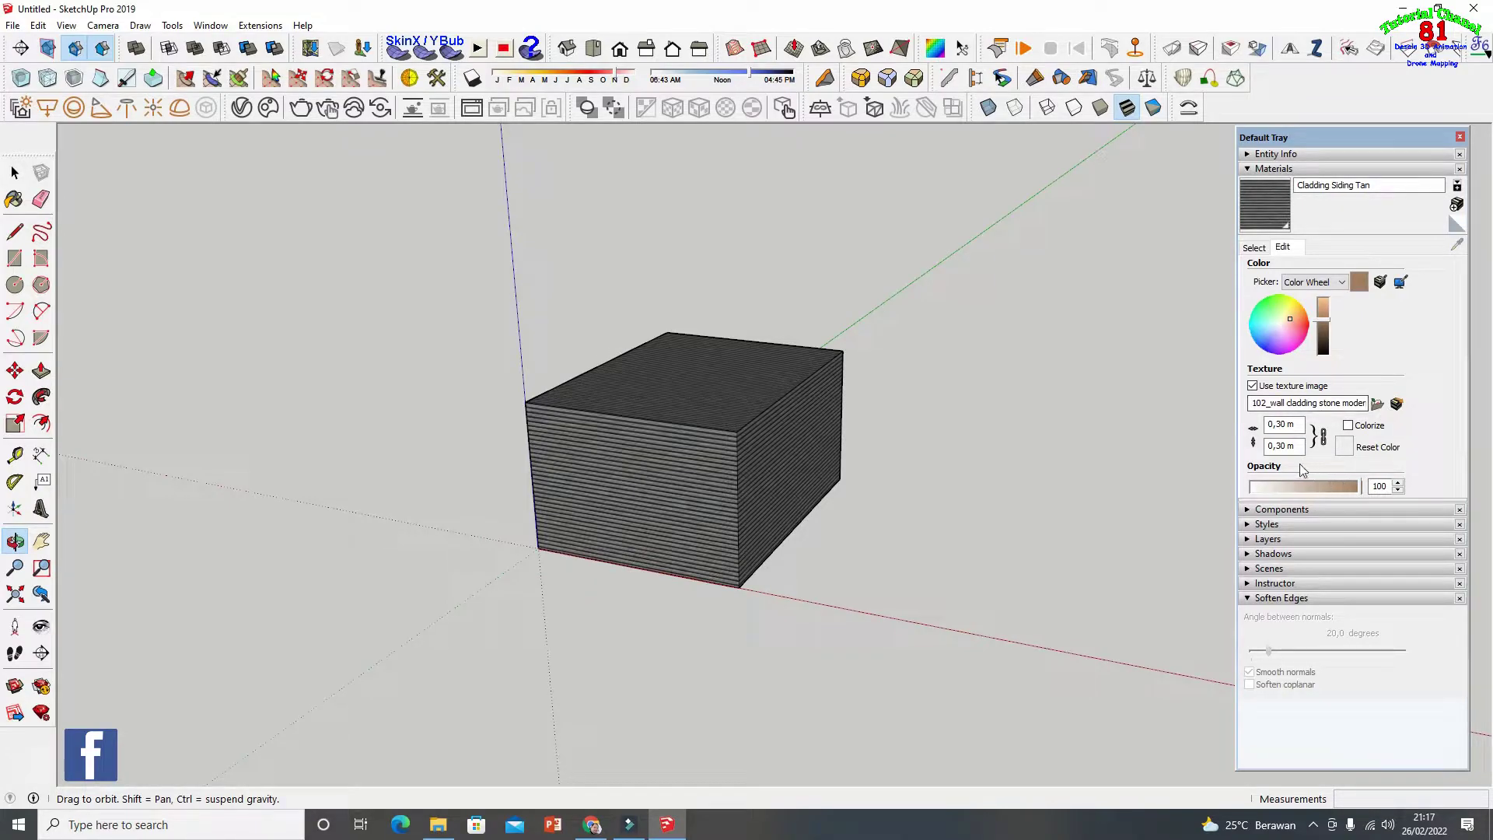
mouse_move(1363, 493)
mouse_down()
mouse_move(1292, 492)
mouse_move(1359, 504)
mouse_move(1334, 499)
mouse_move(1359, 489)
mouse_up()
Collapse the Materials section and expand Components to browse the Components Sampler collection
click(1247, 170)
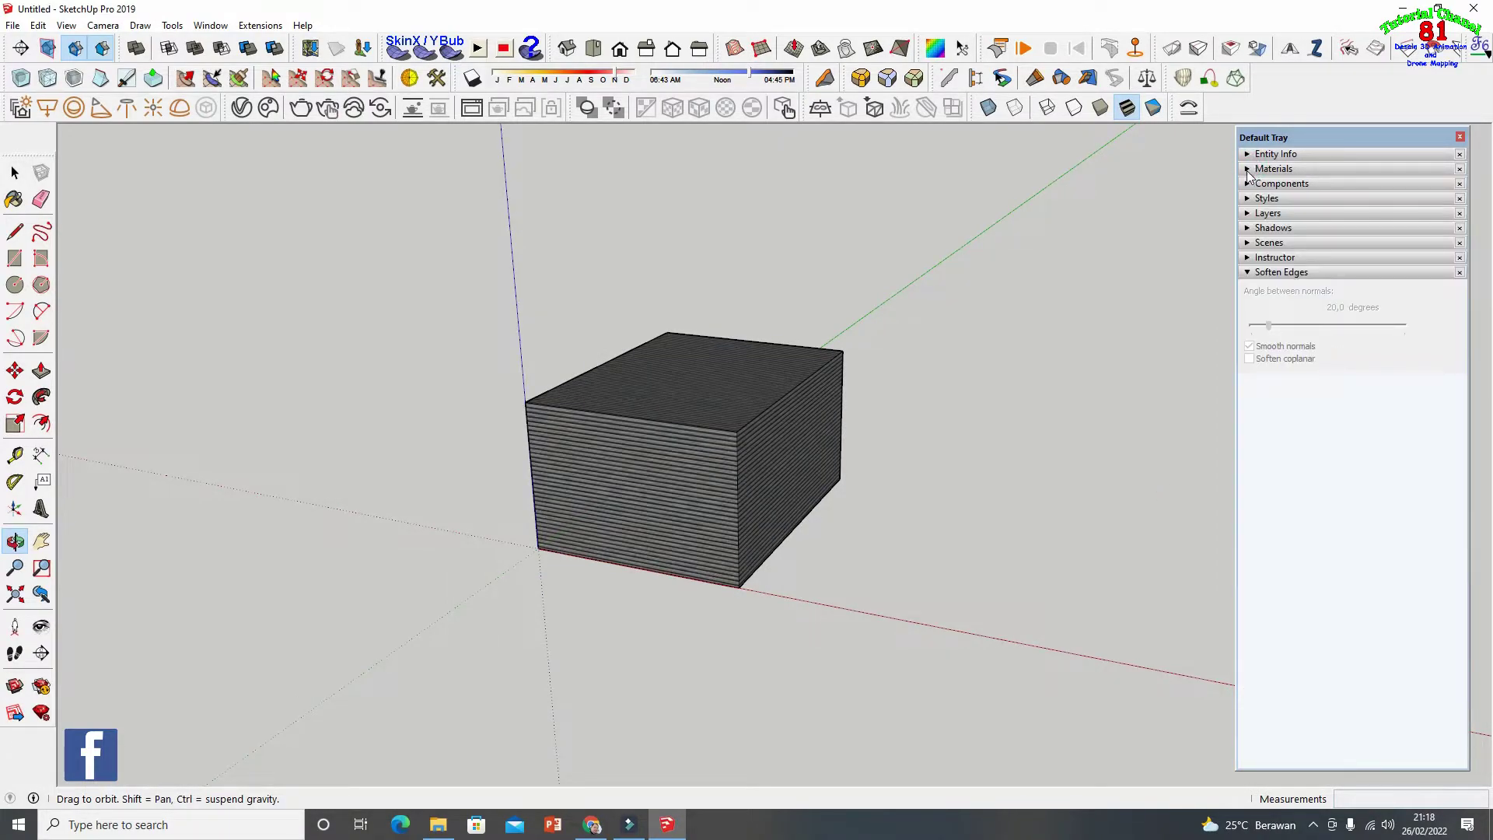
click(1247, 185)
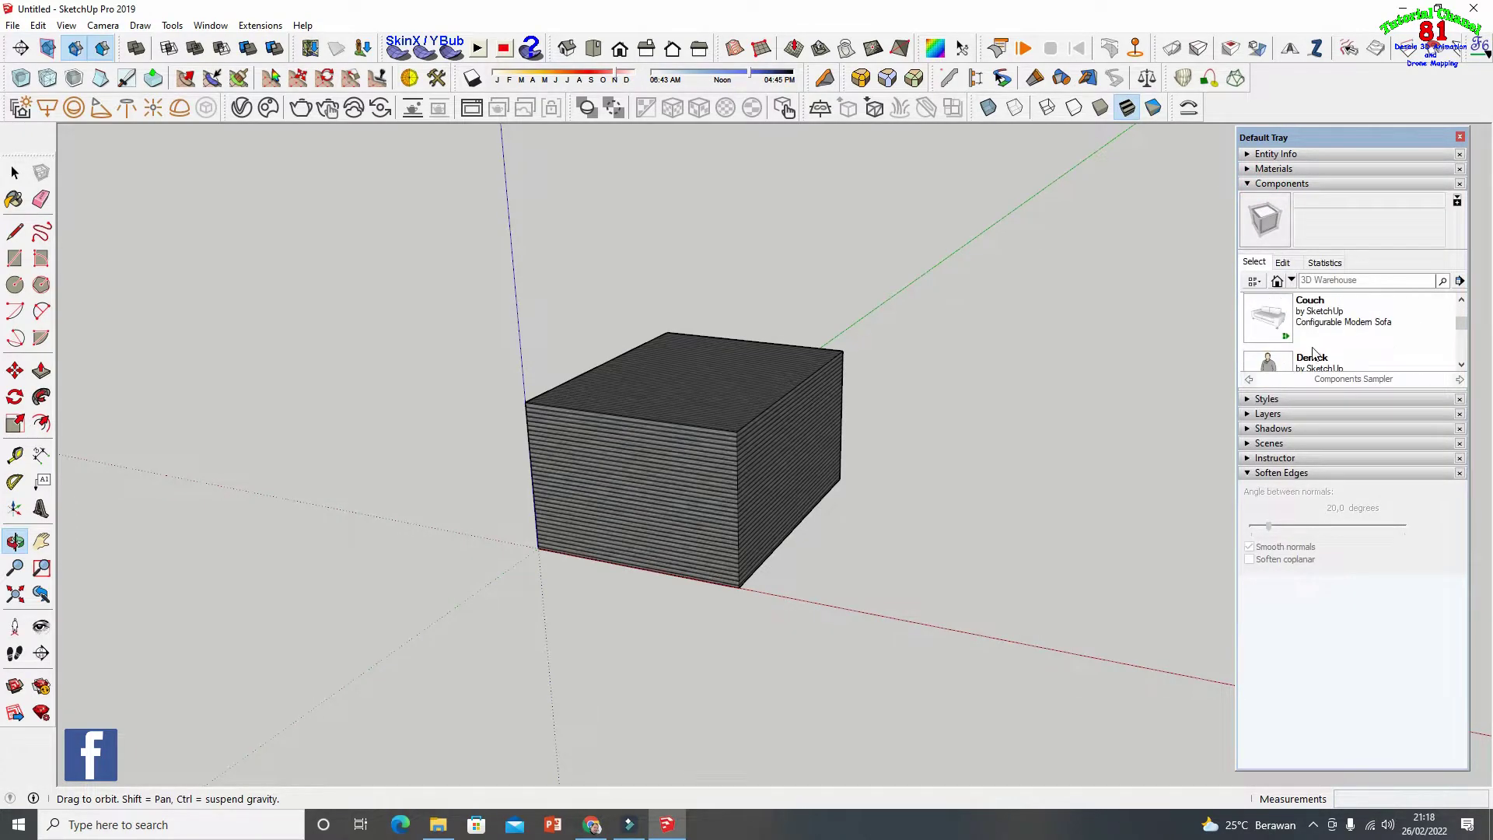
scroll(1294, 342, up, 3)
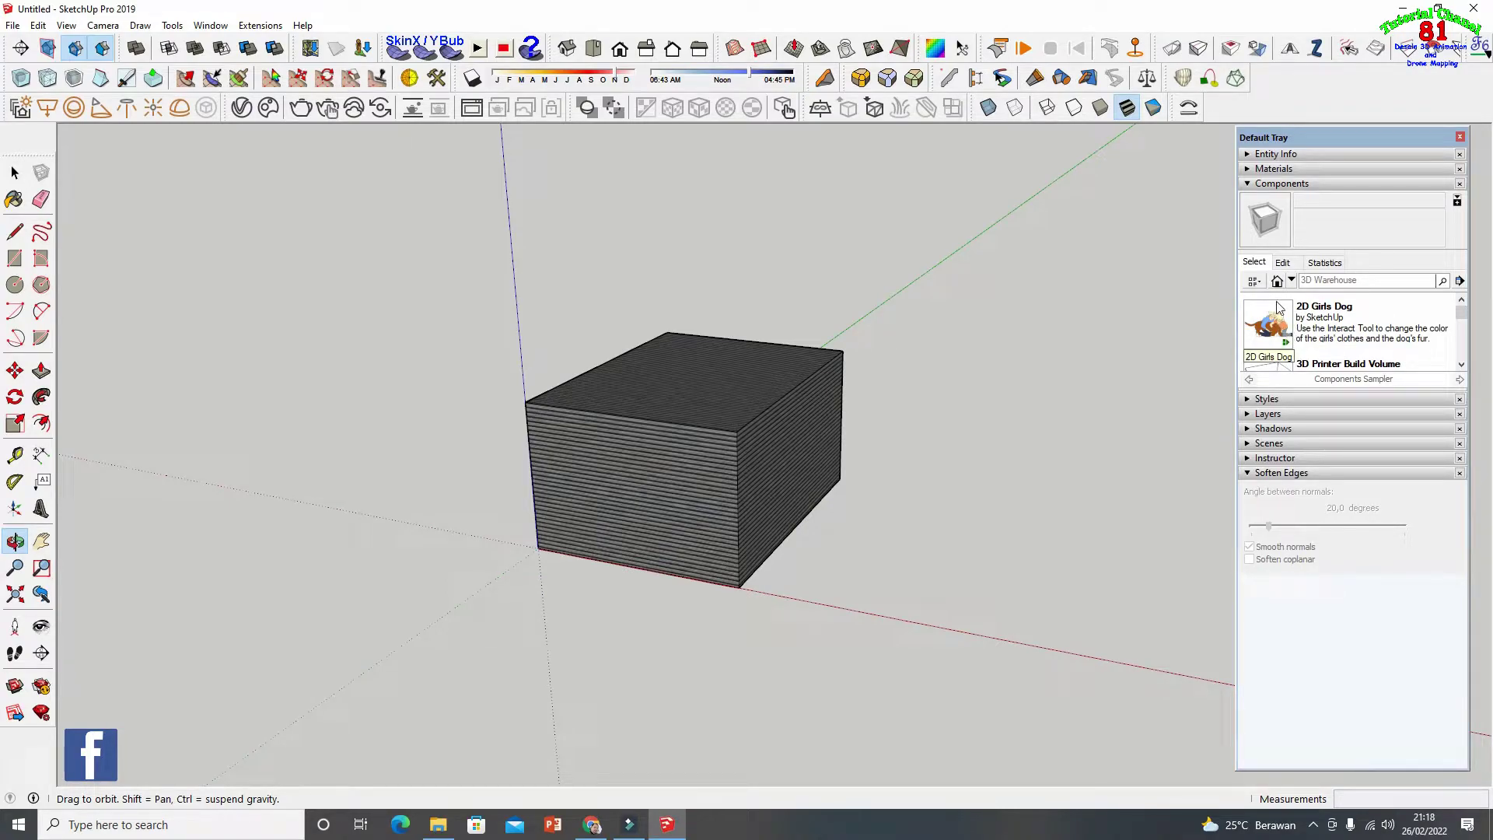
Browse the rest of the Components Sampler collection and switch the component list to In Model
scroll(1336, 343, down, 5)
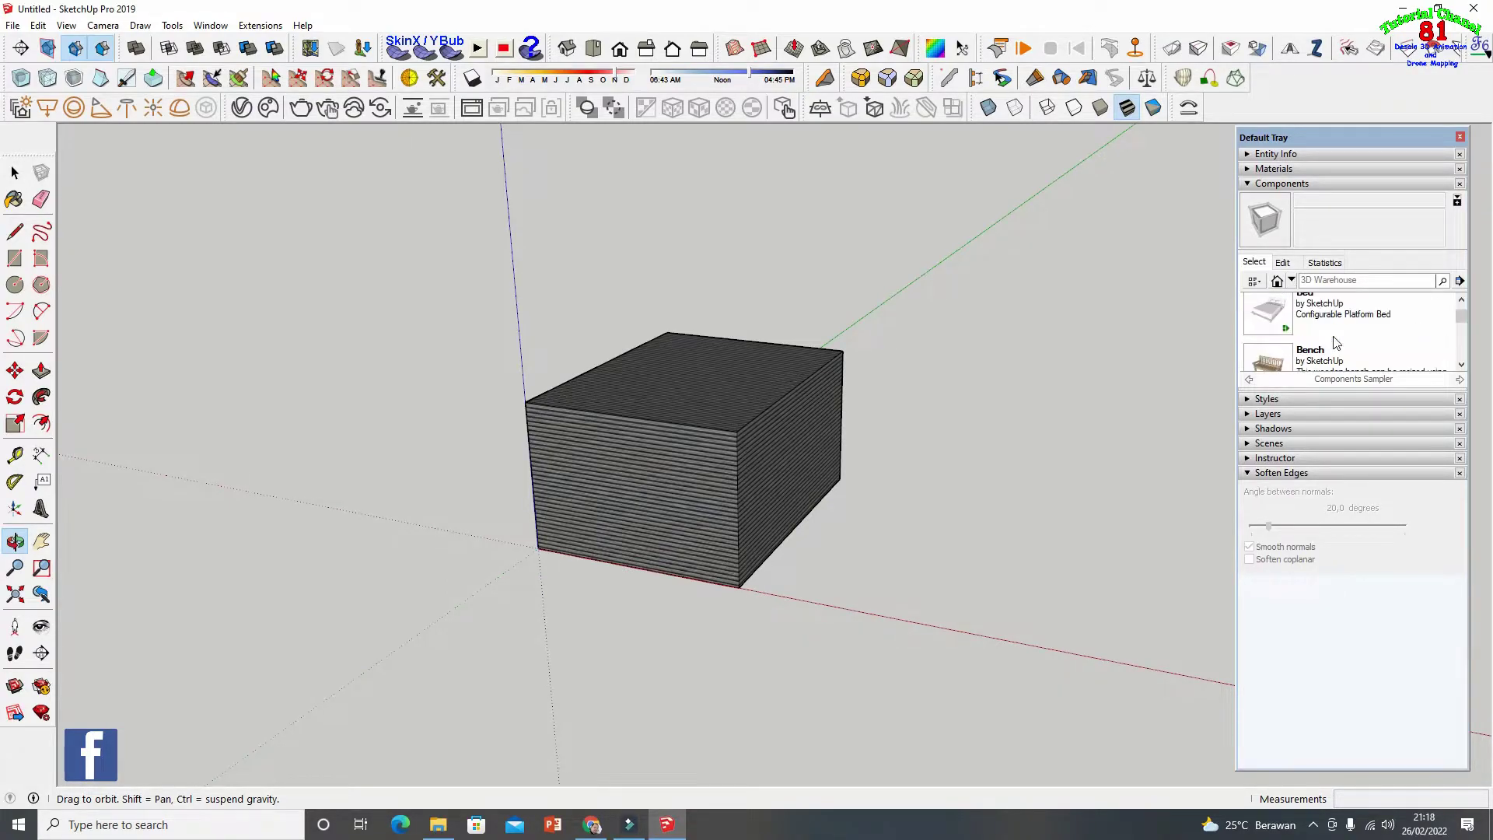
scroll(1335, 343, down, 3)
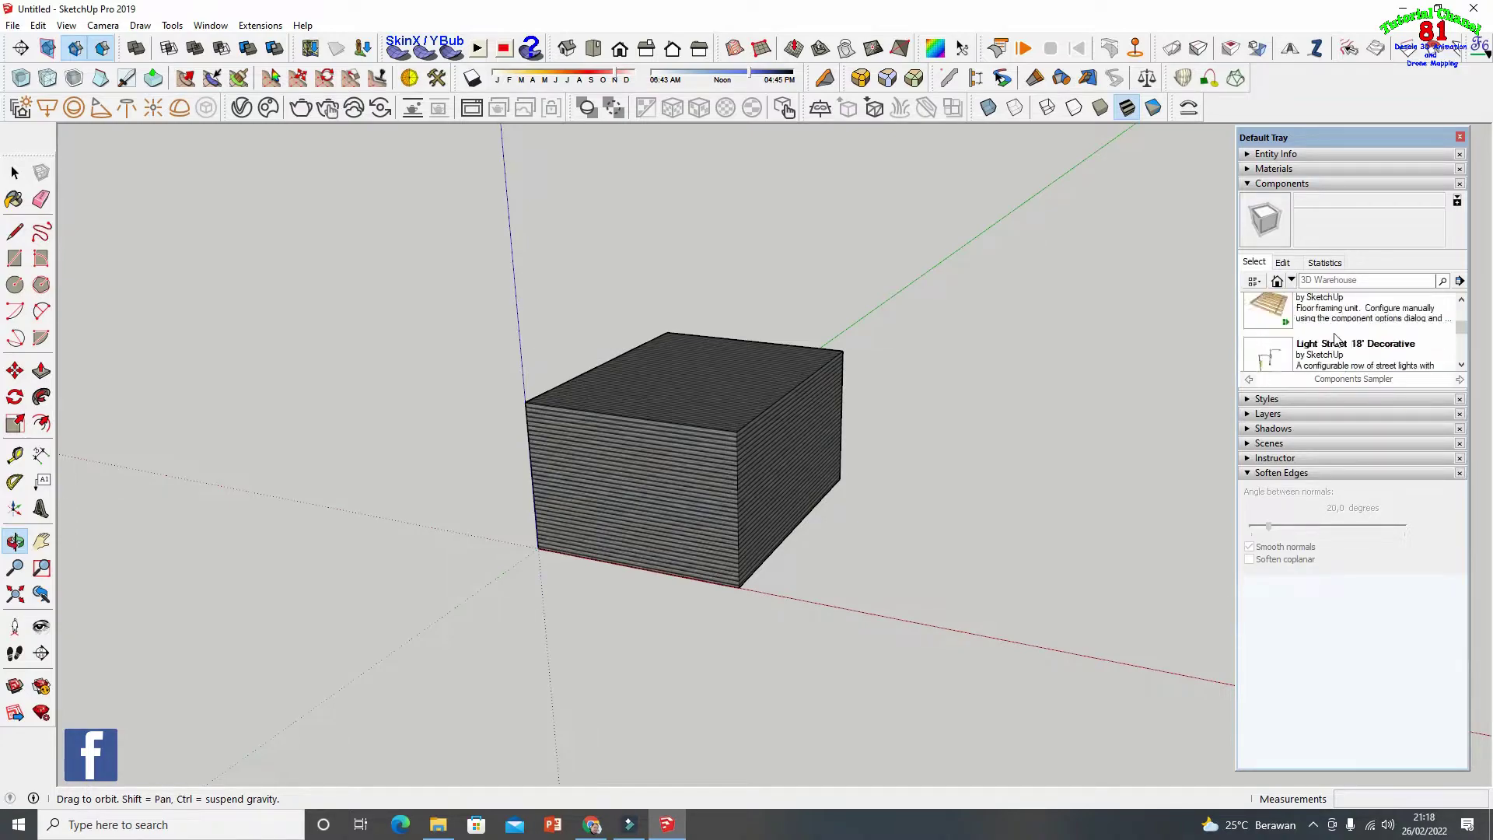
click(1291, 281)
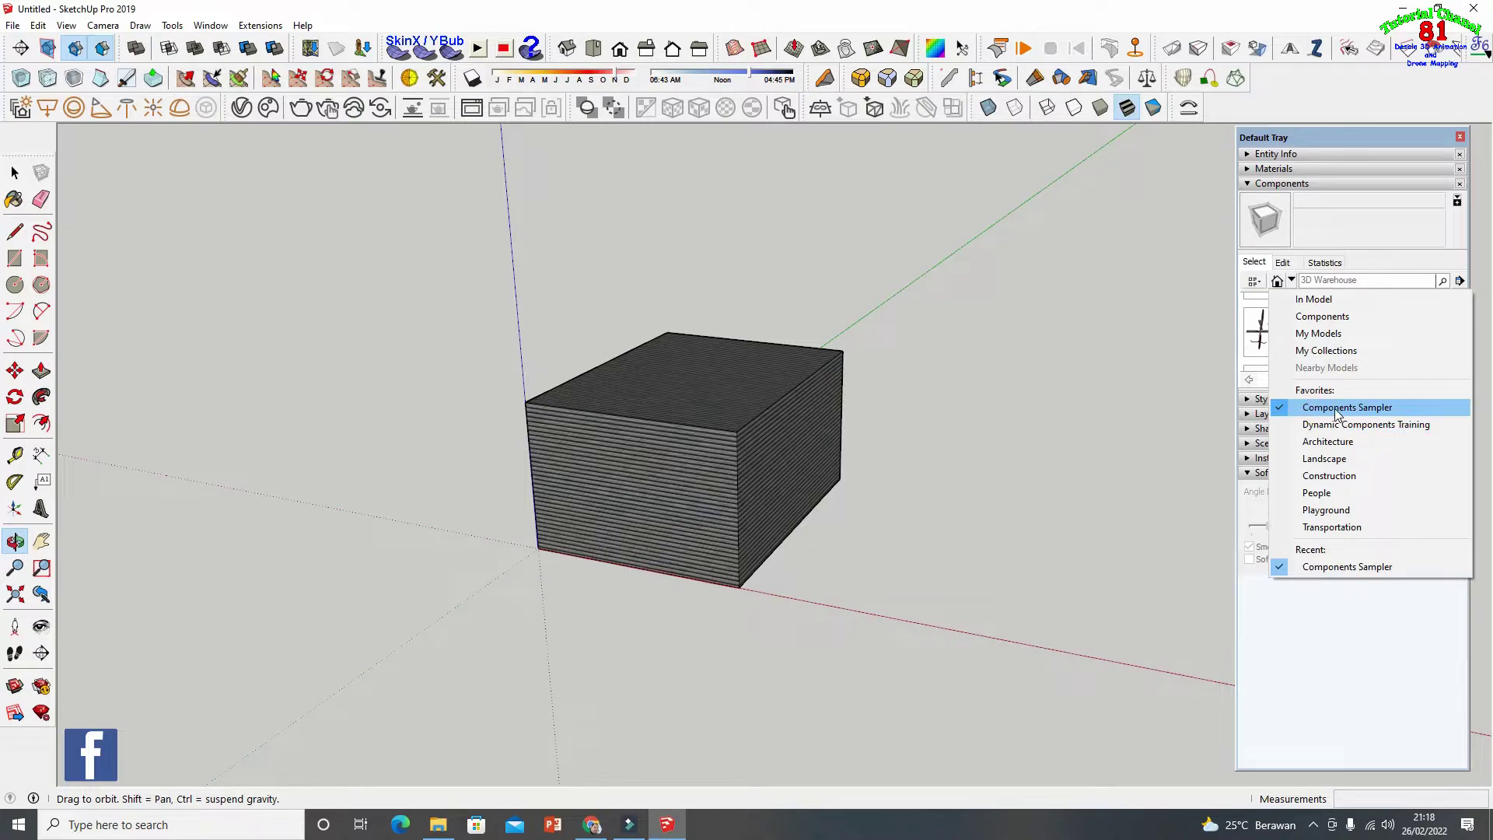
click(1310, 301)
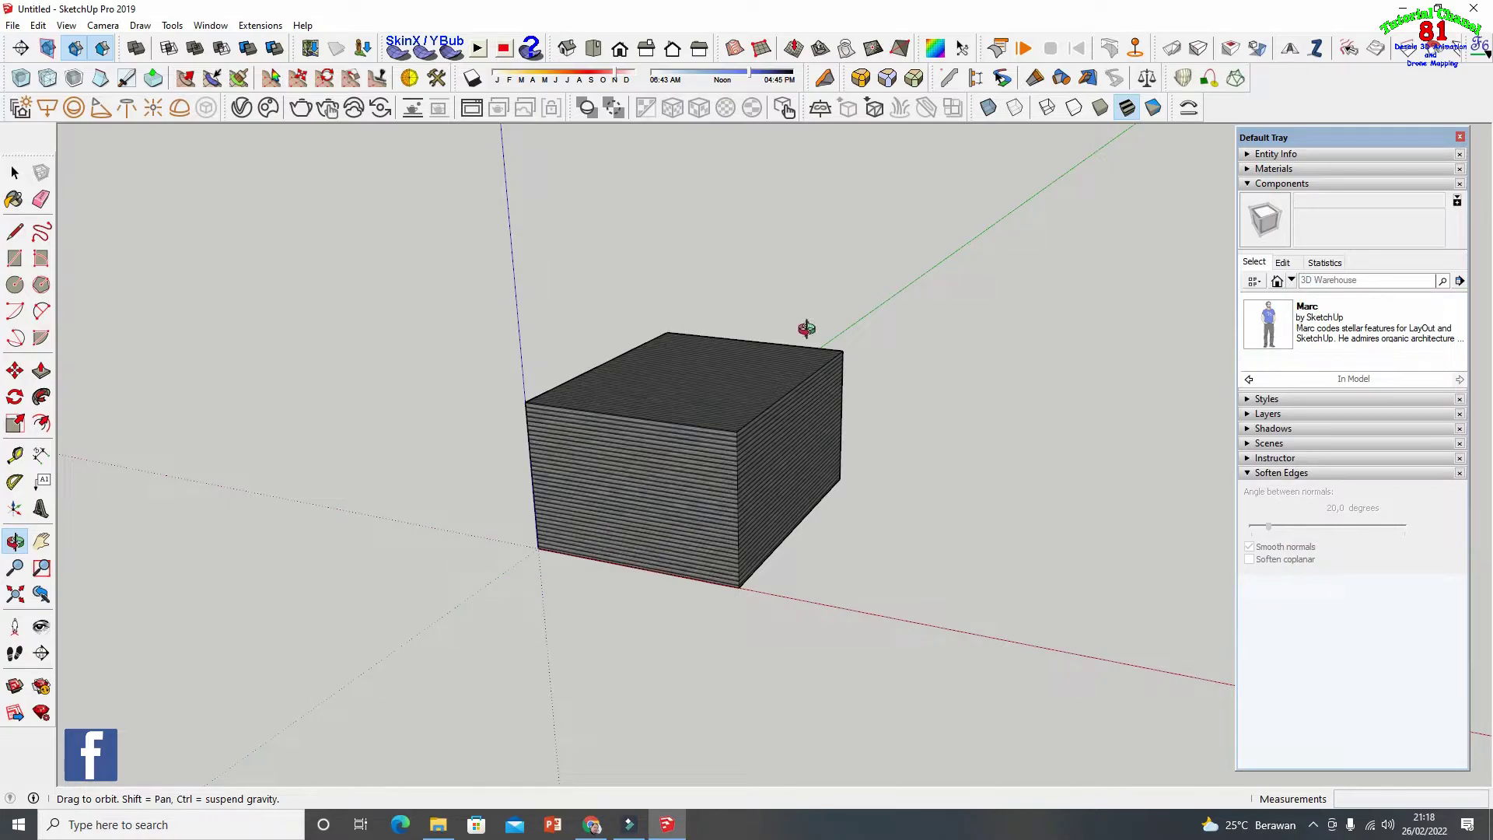
Select all of the cladded box's geometry and make it a component with the definition name "box"
click(16, 173)
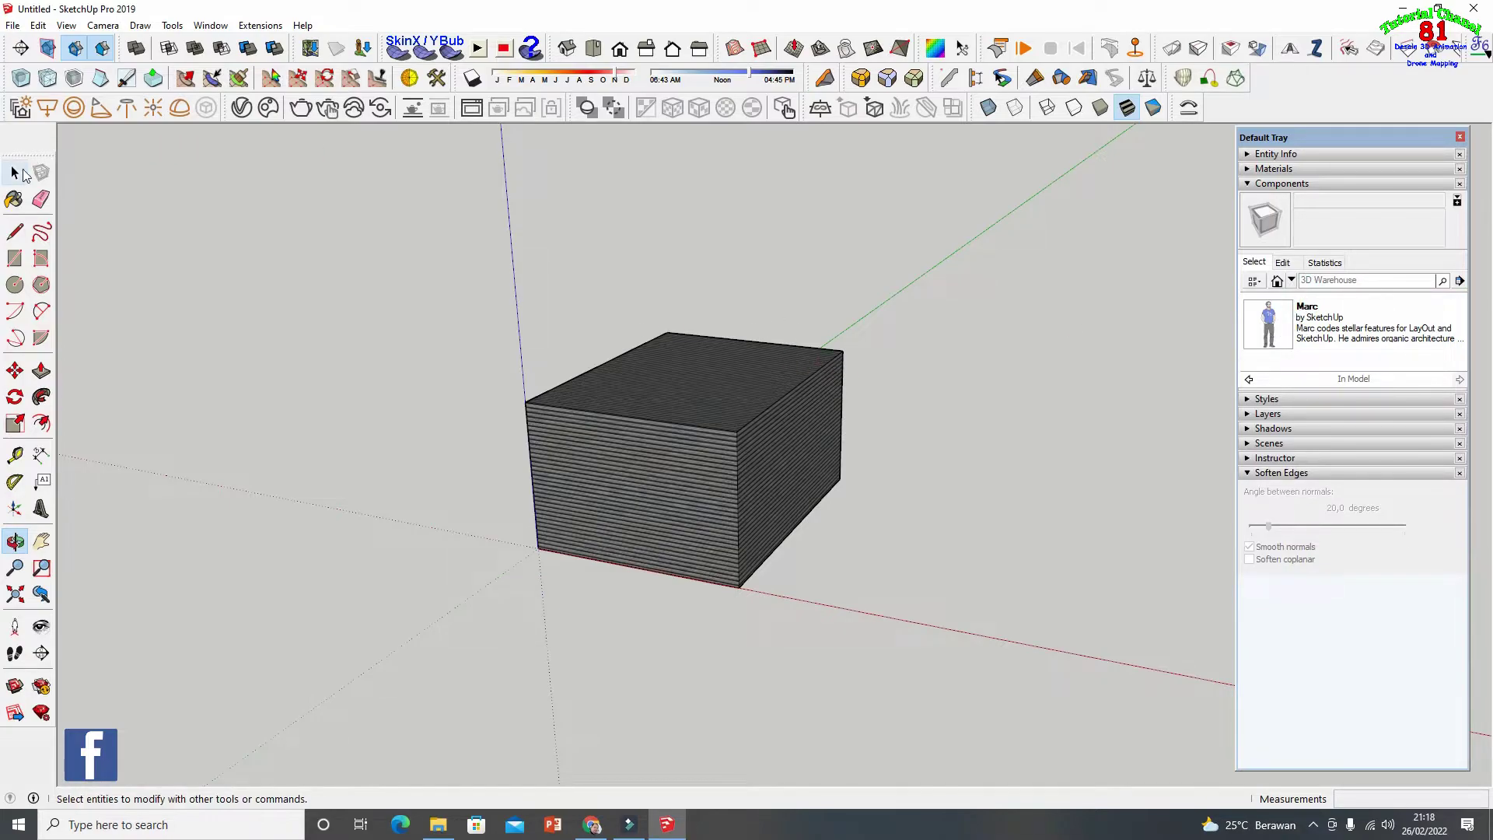
triple_click(669, 379)
right_click(669, 381)
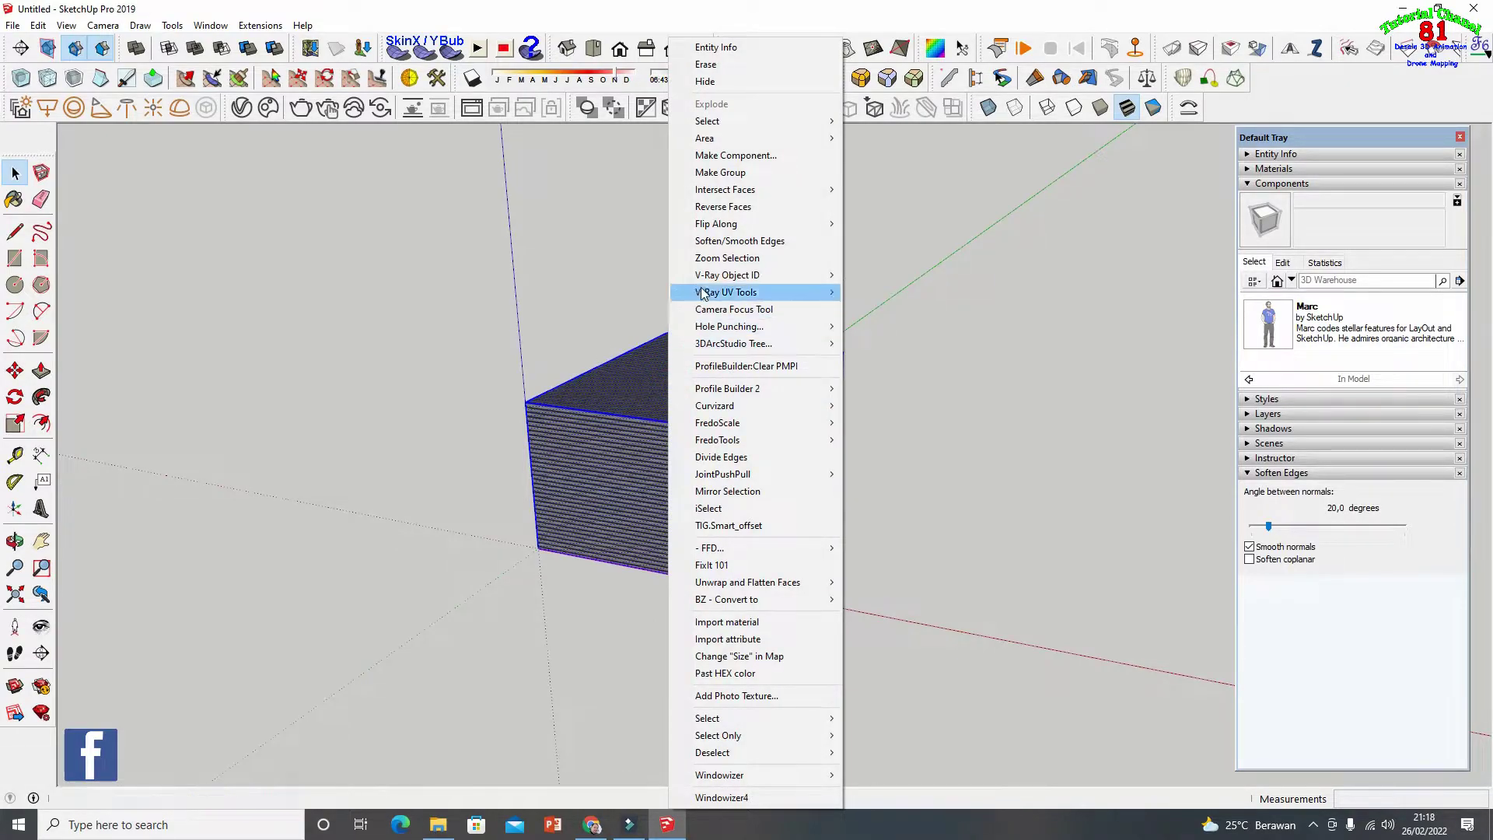
click(618, 389)
click(620, 389)
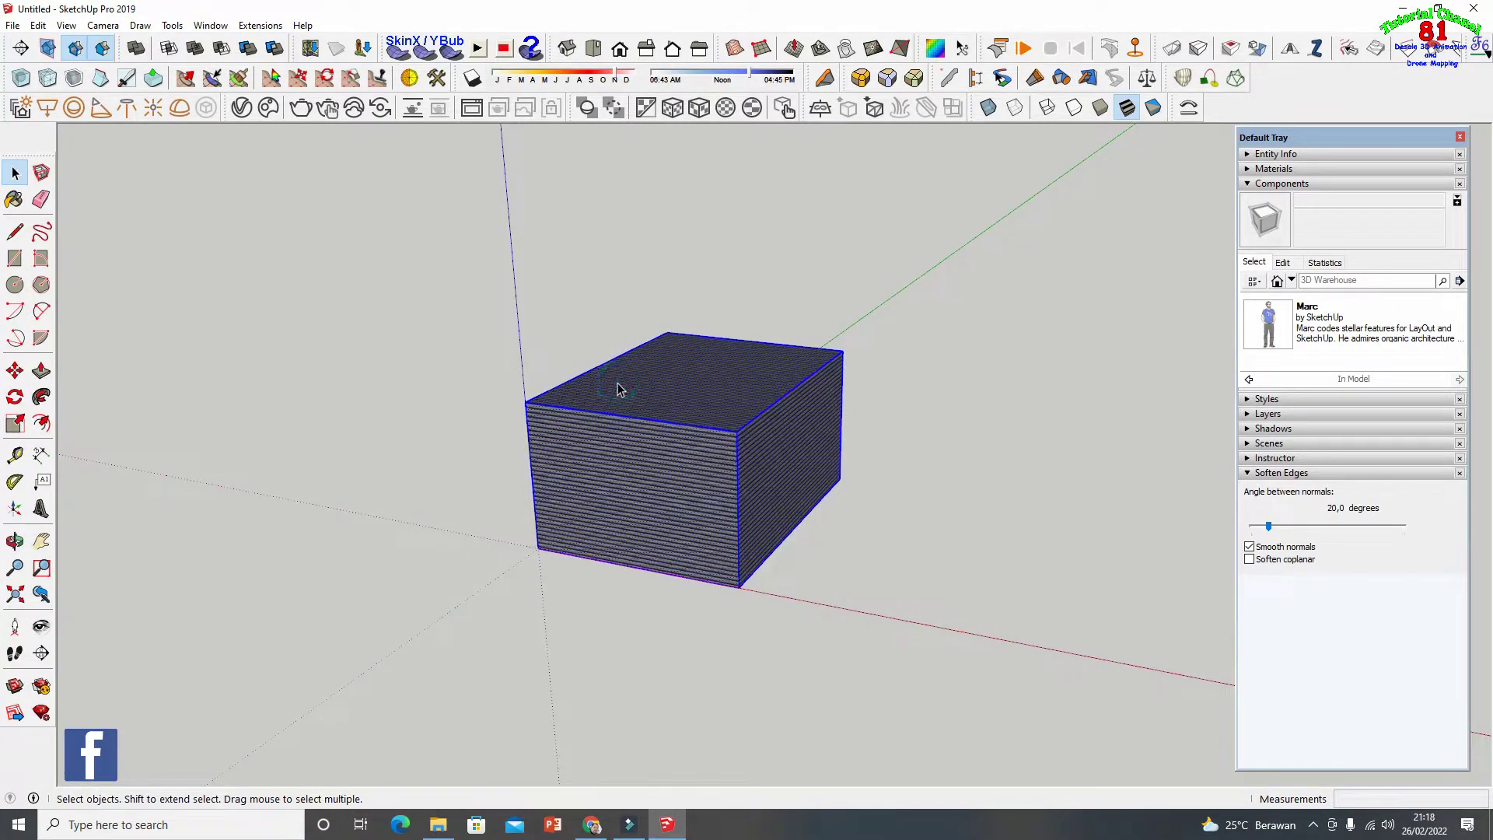
drag(453, 251, 963, 637)
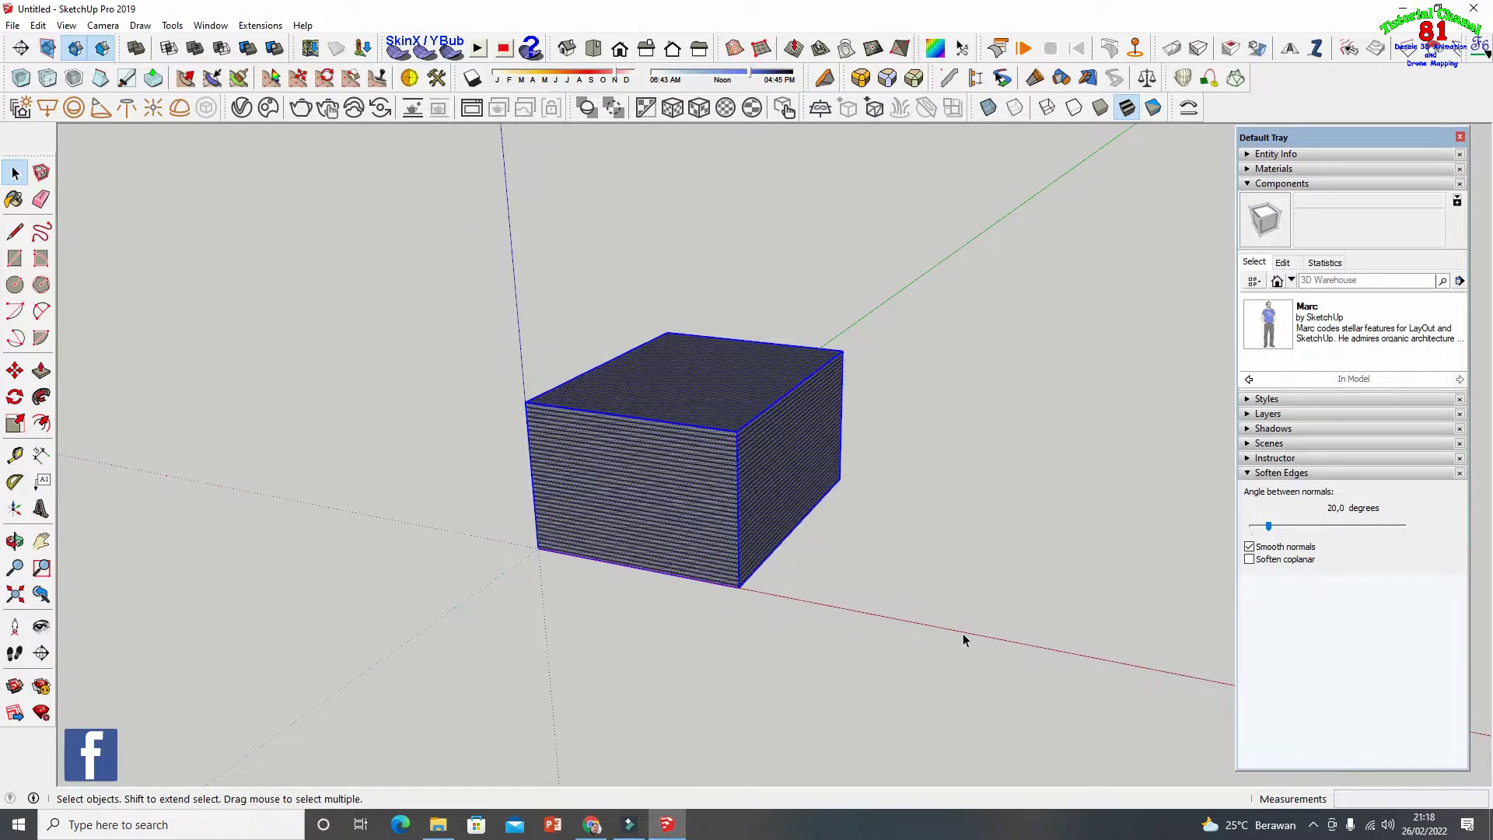
right_click(673, 421)
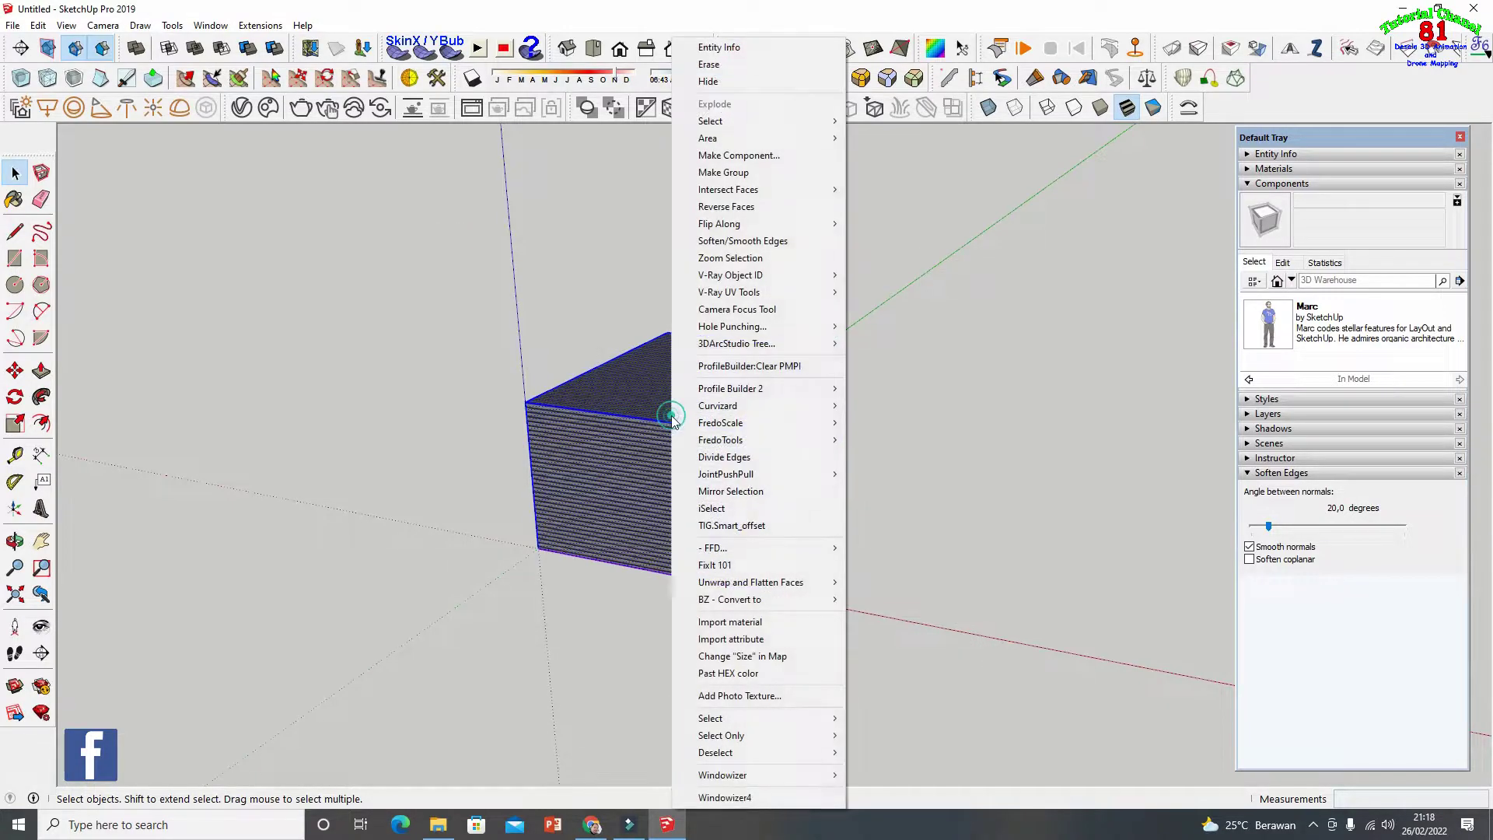
click(737, 156)
click(758, 277)
drag(759, 277, 674, 268)
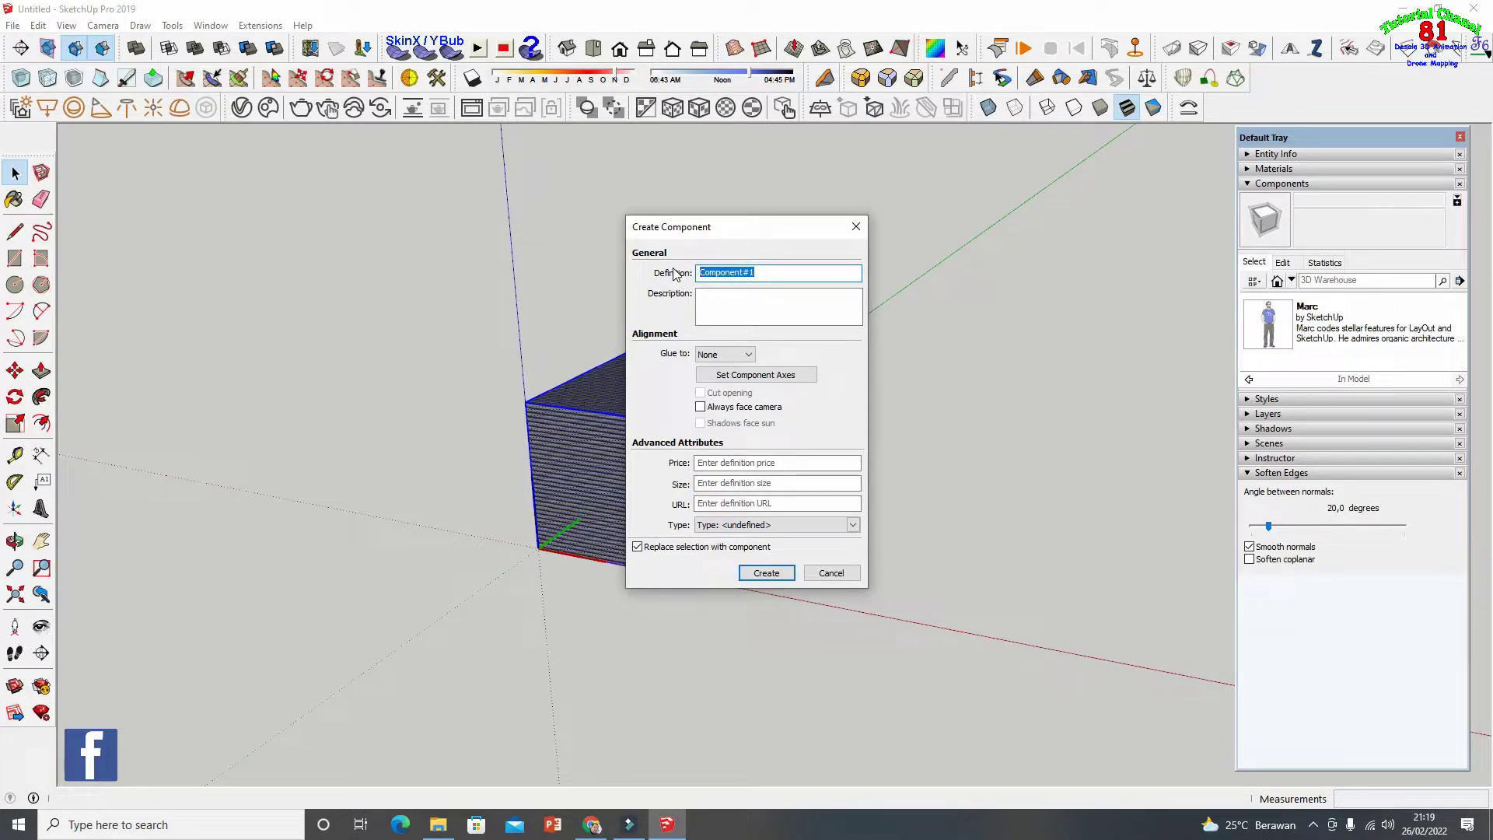
text(box)
click(766, 572)
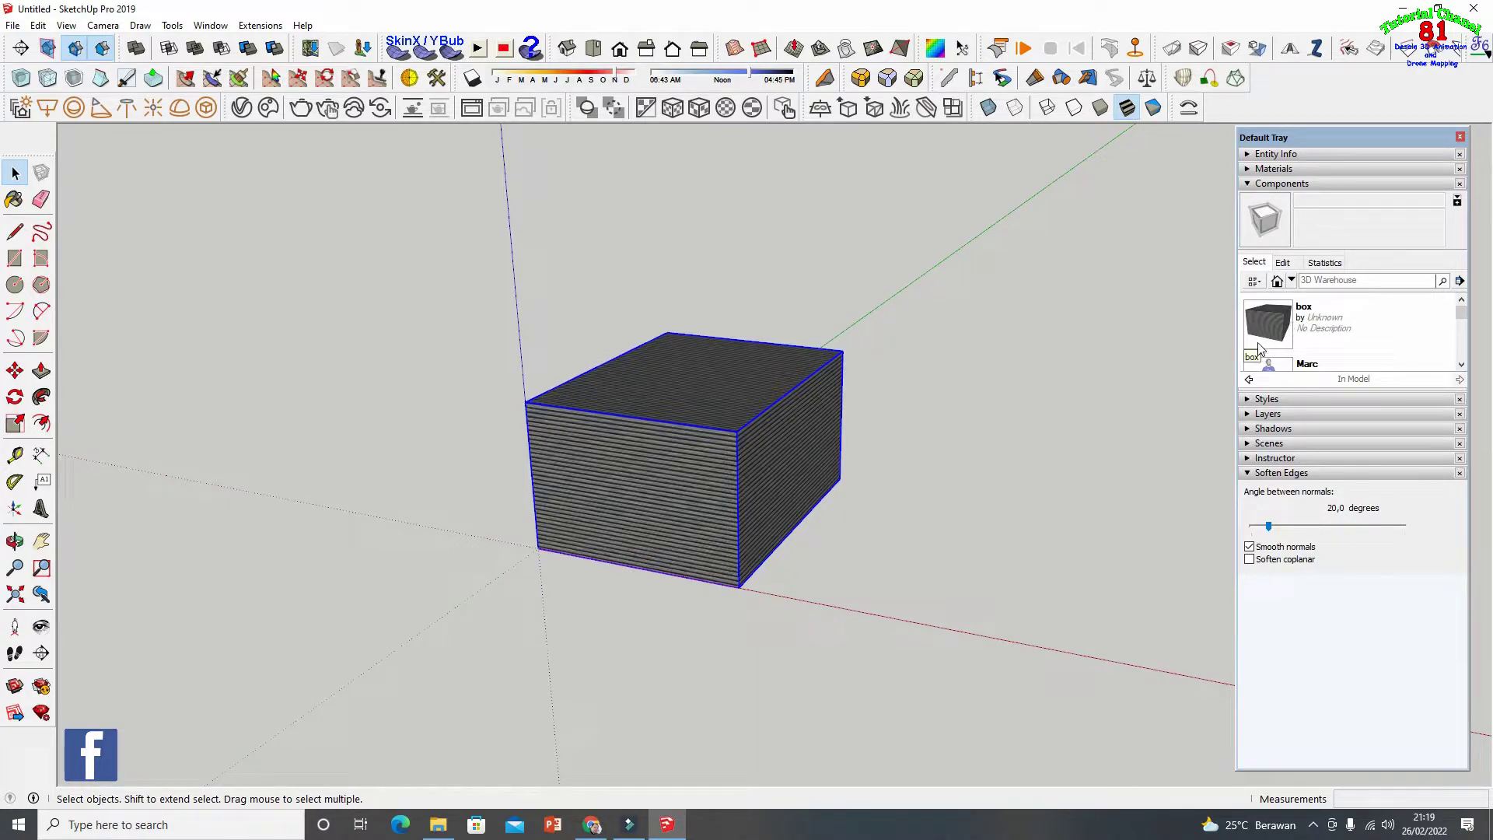
Place two more instances of the box component along the red axis, one on each side of the original
click(1310, 322)
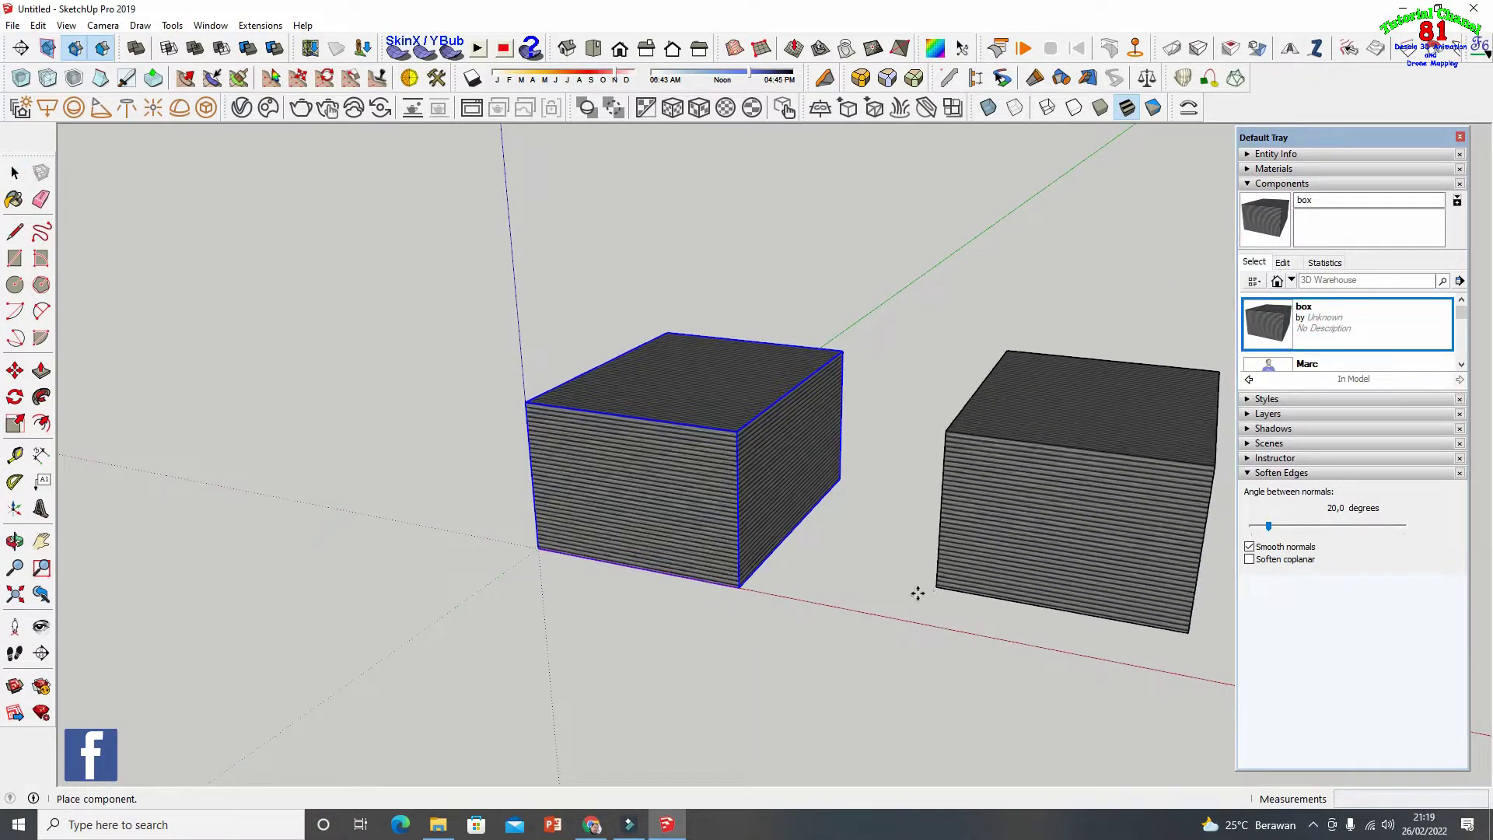
click(863, 616)
scroll(457, 507, down, 2)
click(1276, 334)
click(302, 500)
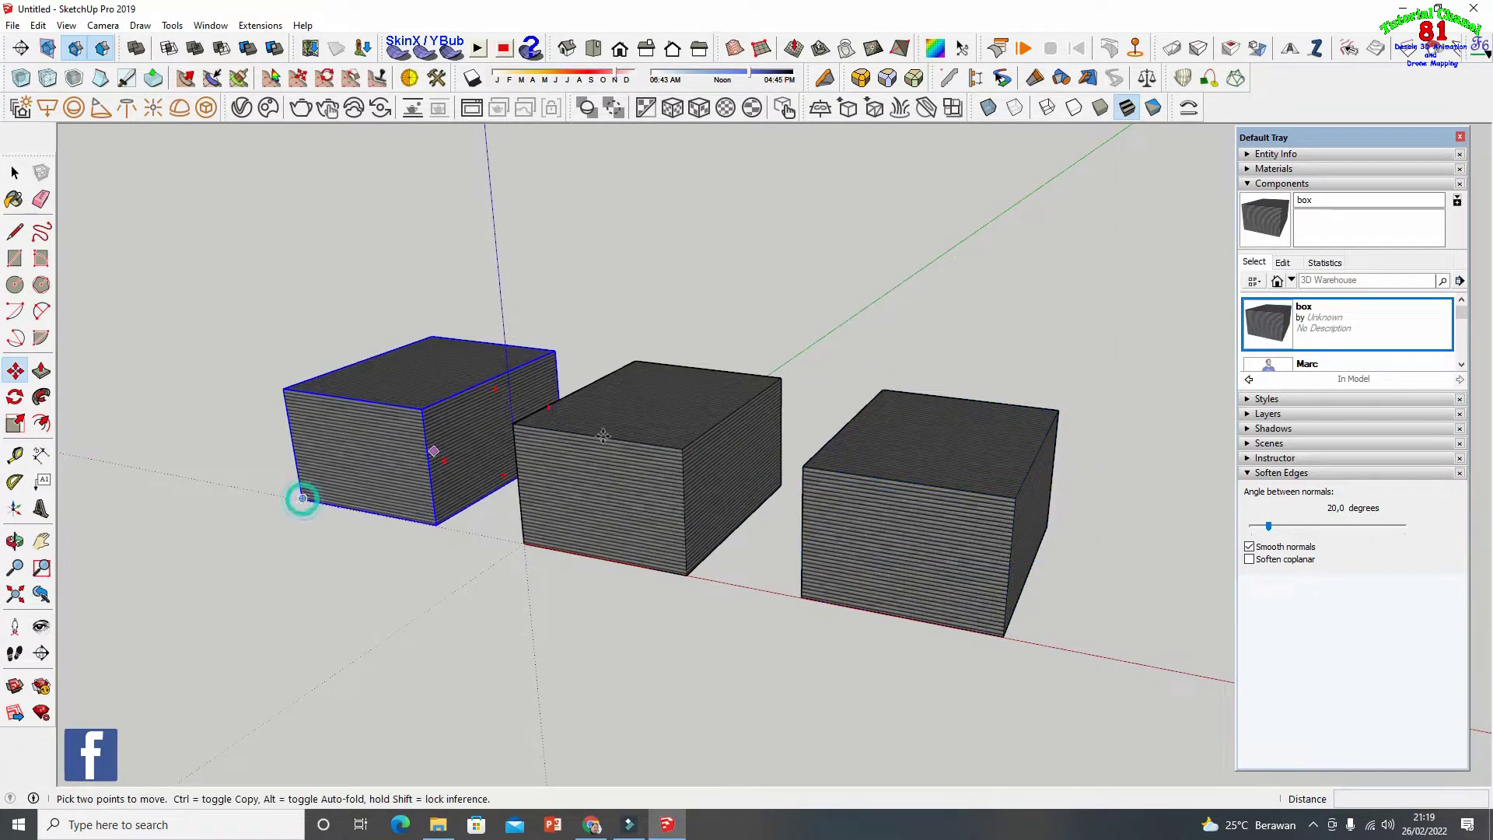
click(15, 541)
drag(244, 460, 1079, 419)
drag(1205, 378, 1236, 346)
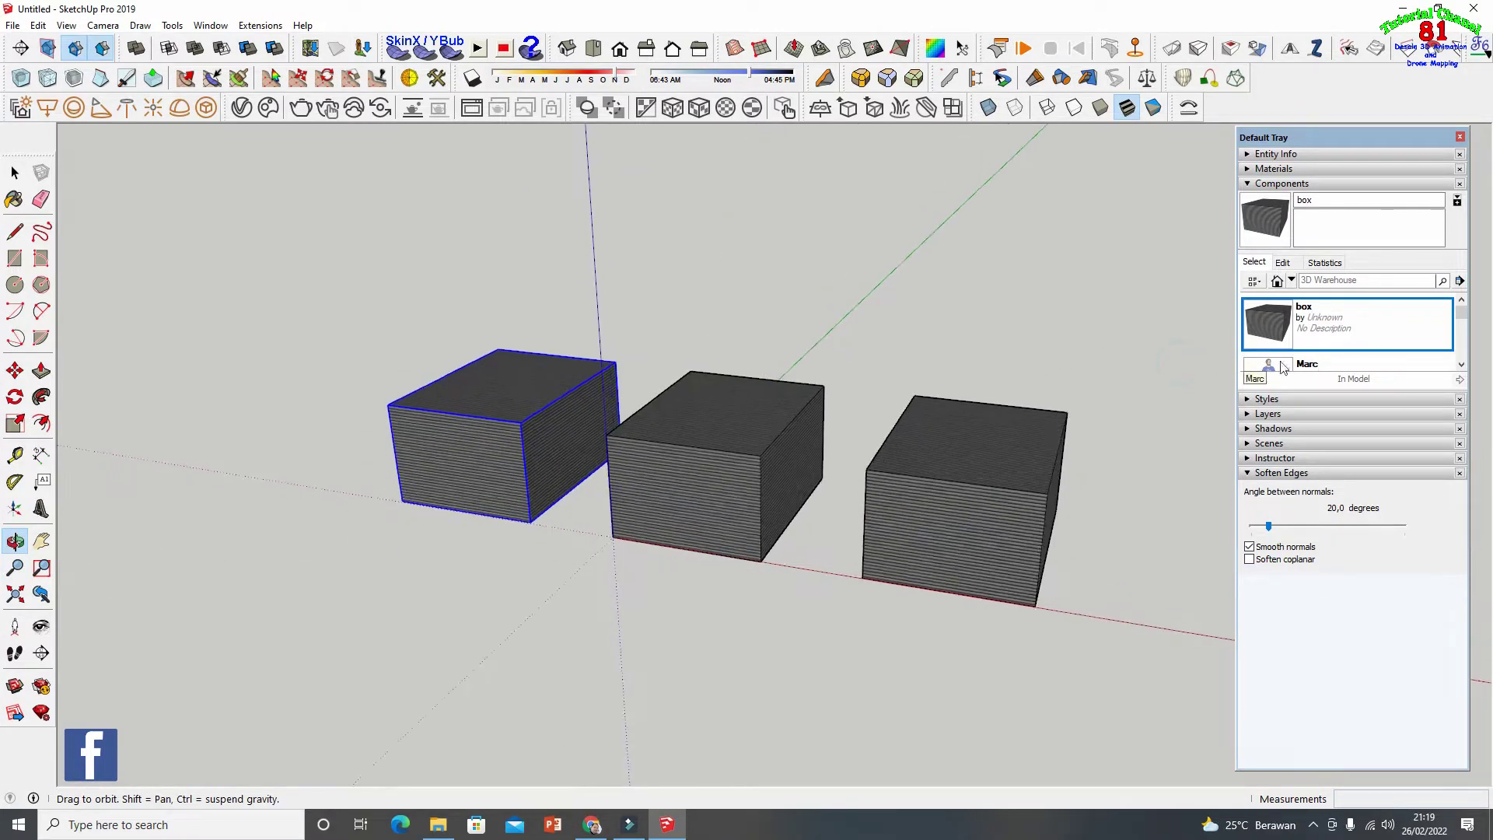
Switch the component list to My Models and look through its models and the other available collections
click(1291, 281)
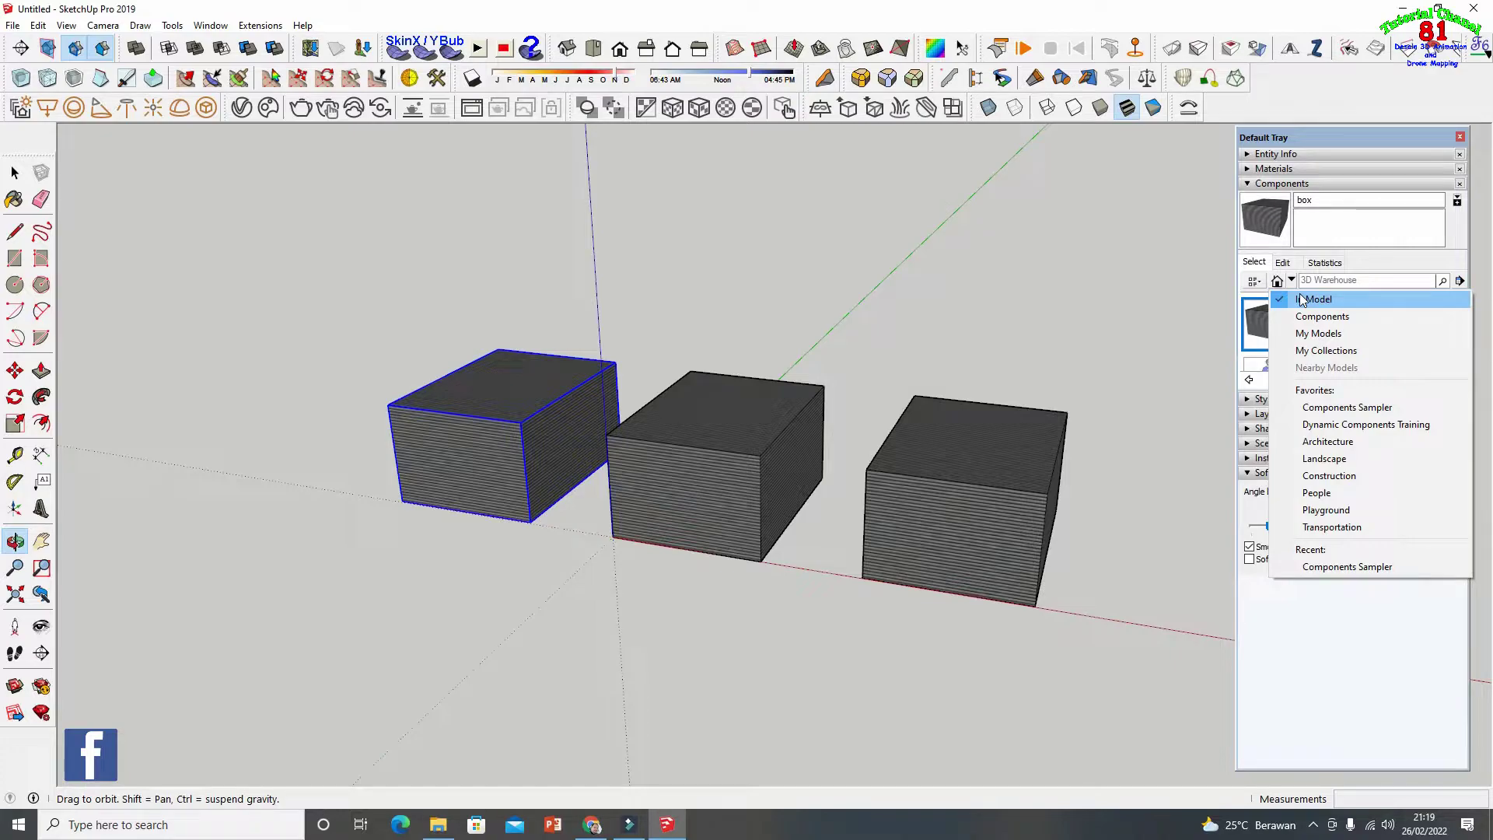
click(1318, 333)
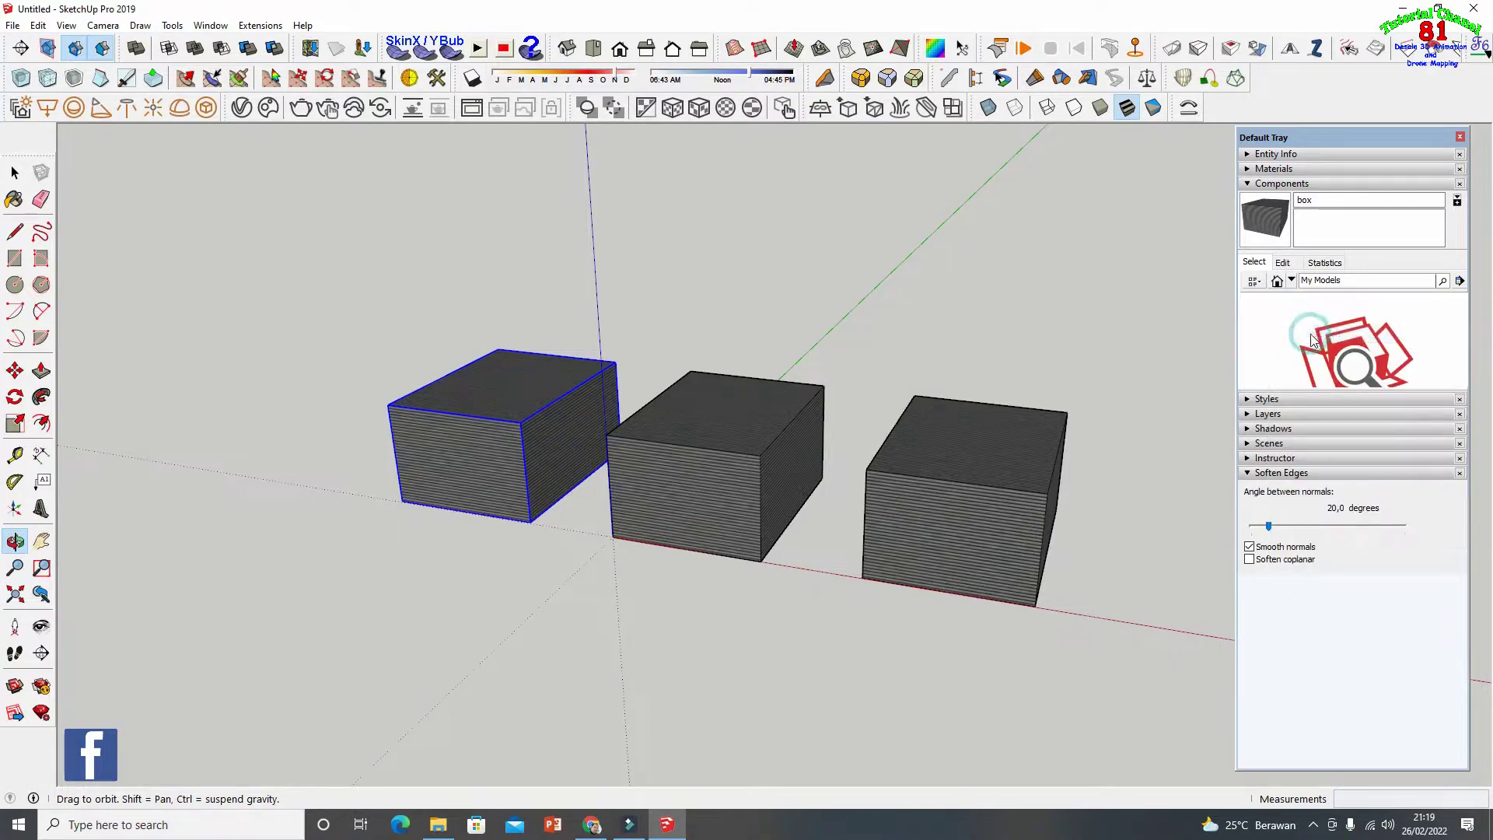
scroll(1312, 361, down, 3)
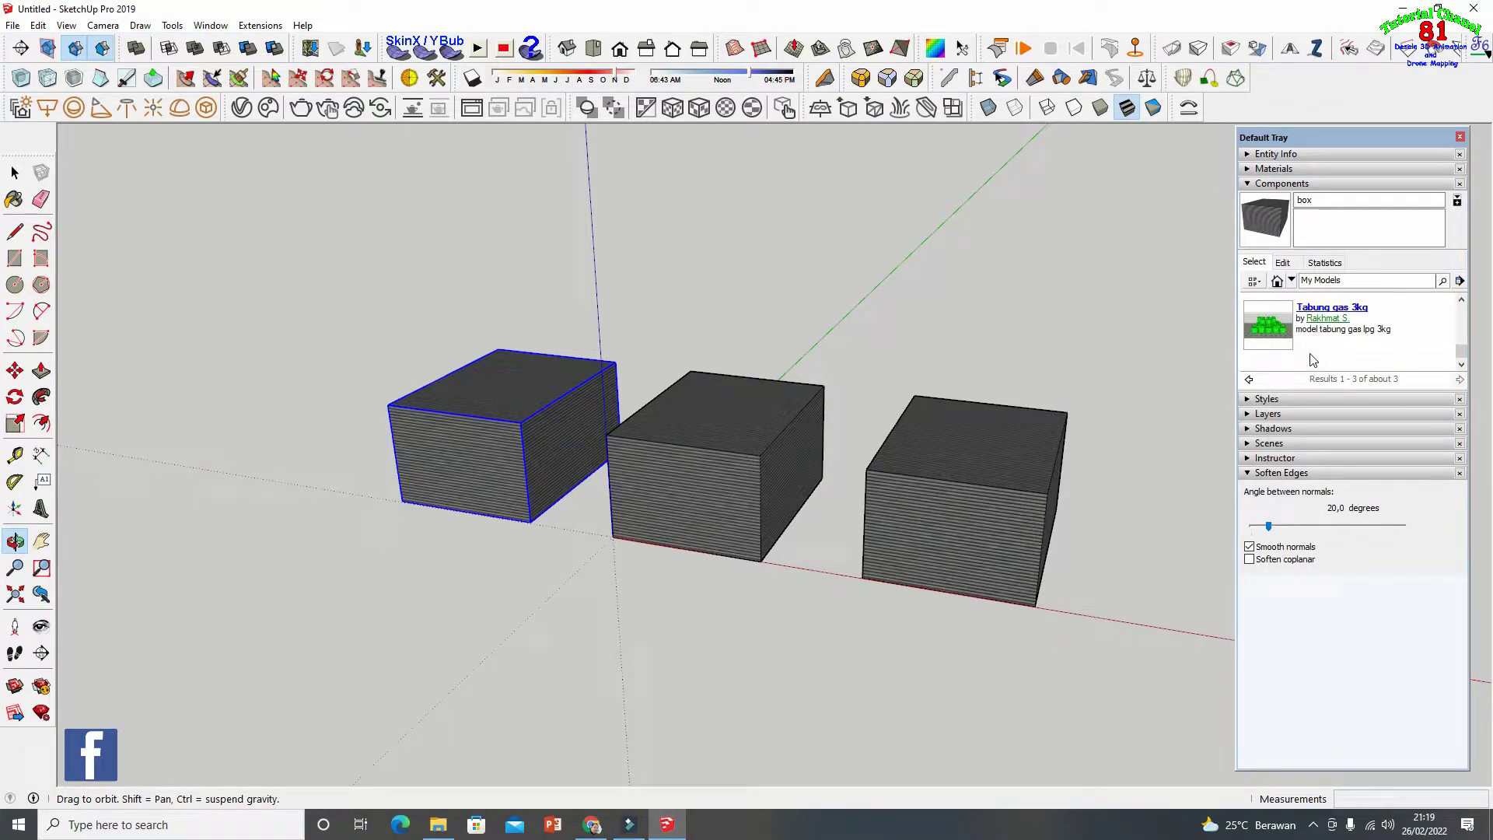
scroll(1313, 360, up, 3)
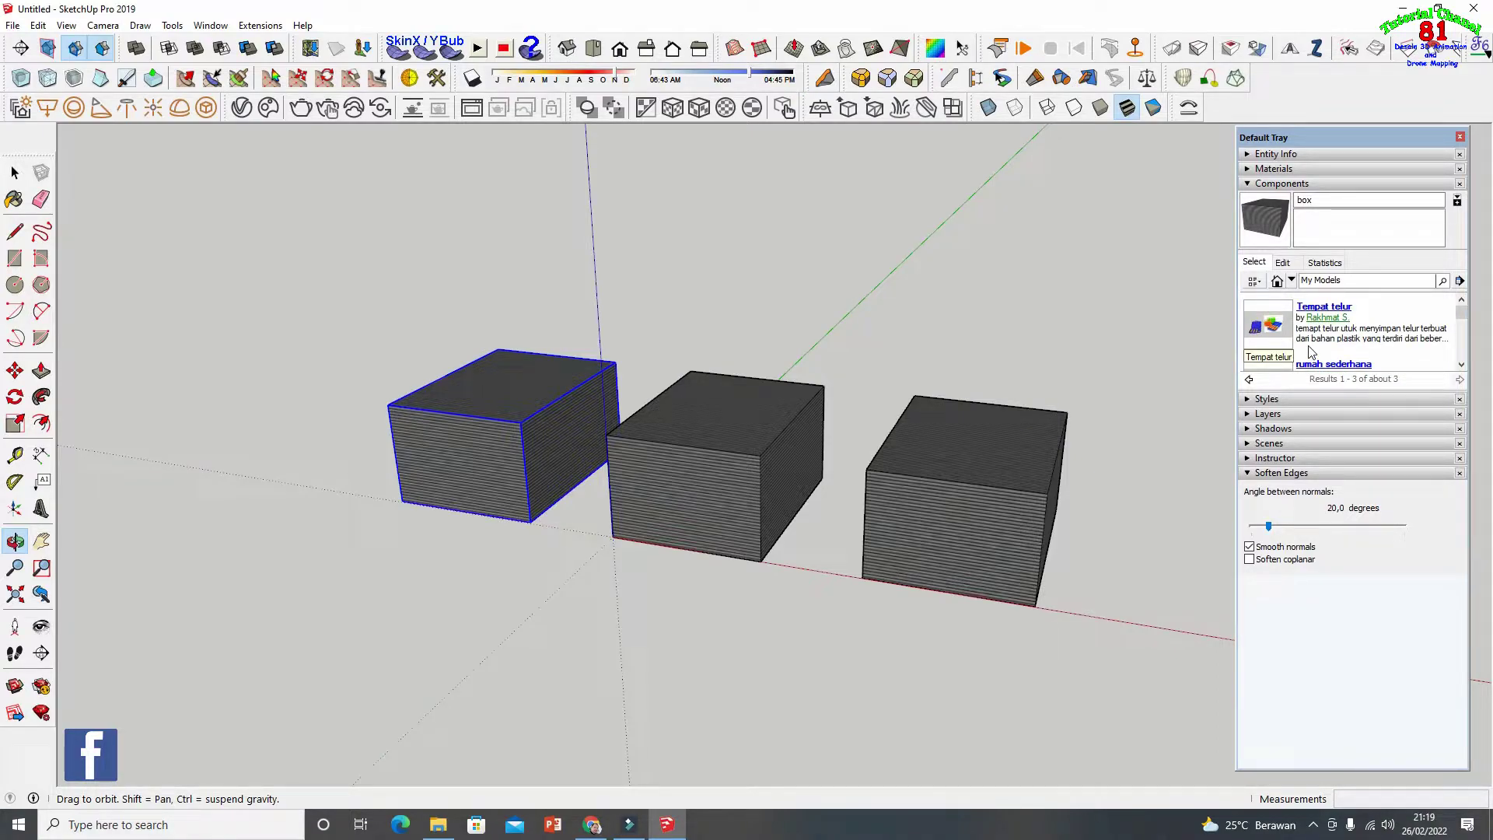
scroll(1323, 339, down, 3)
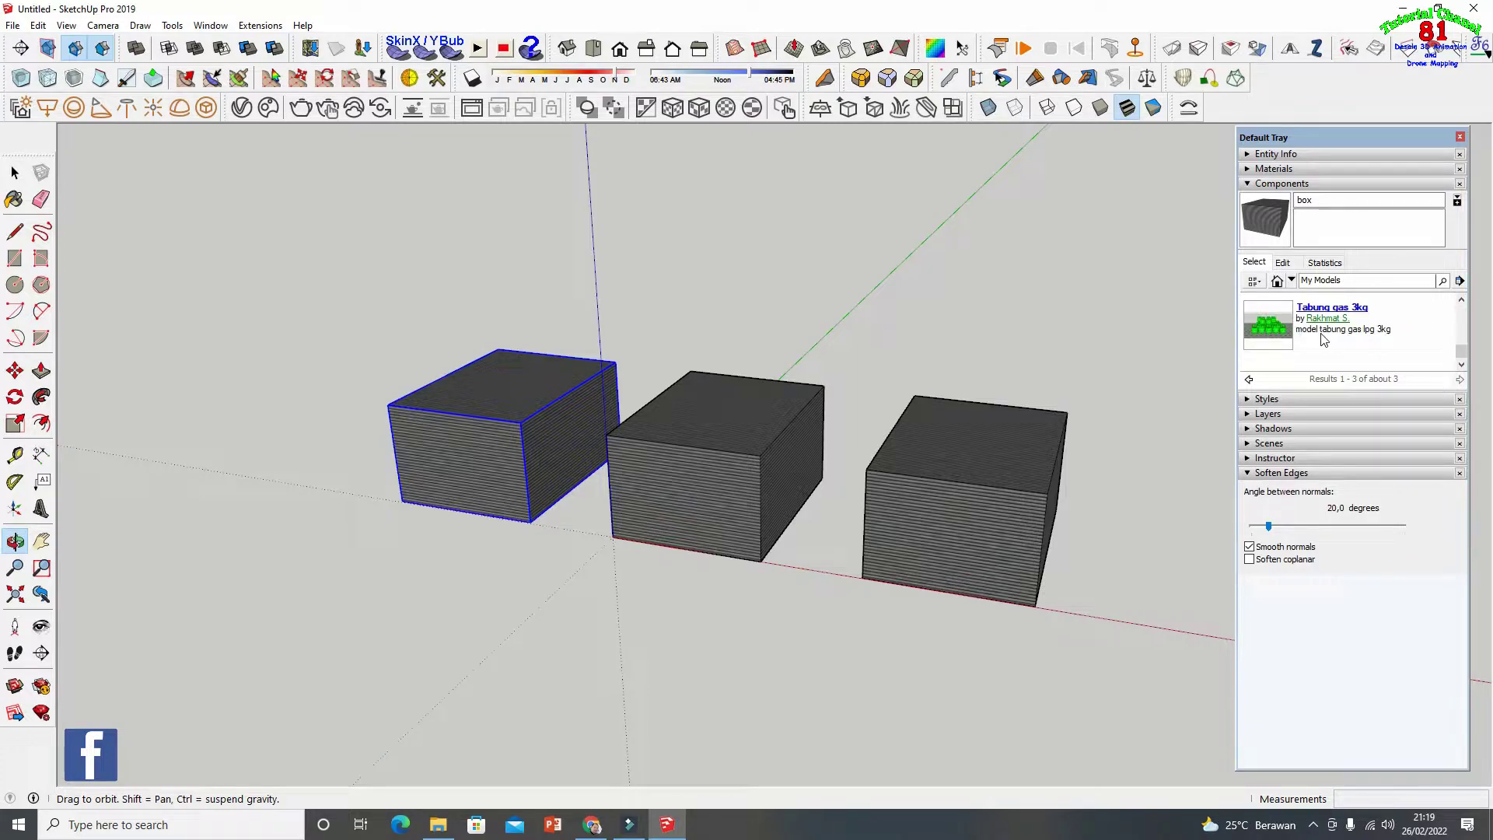
scroll(1323, 340, up, 3)
scroll(1323, 340, down, 3)
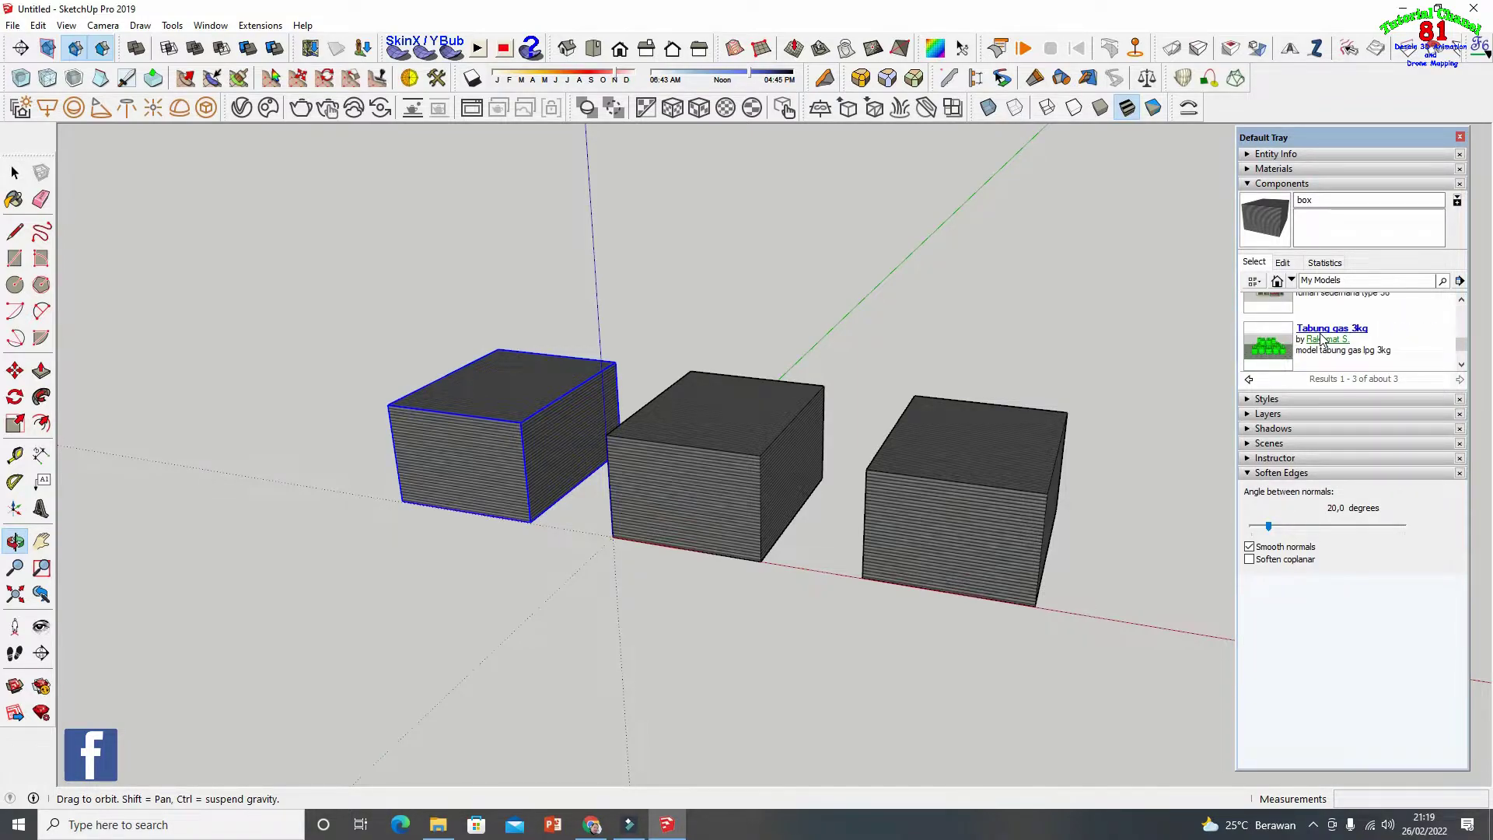
scroll(1322, 340, up, 3)
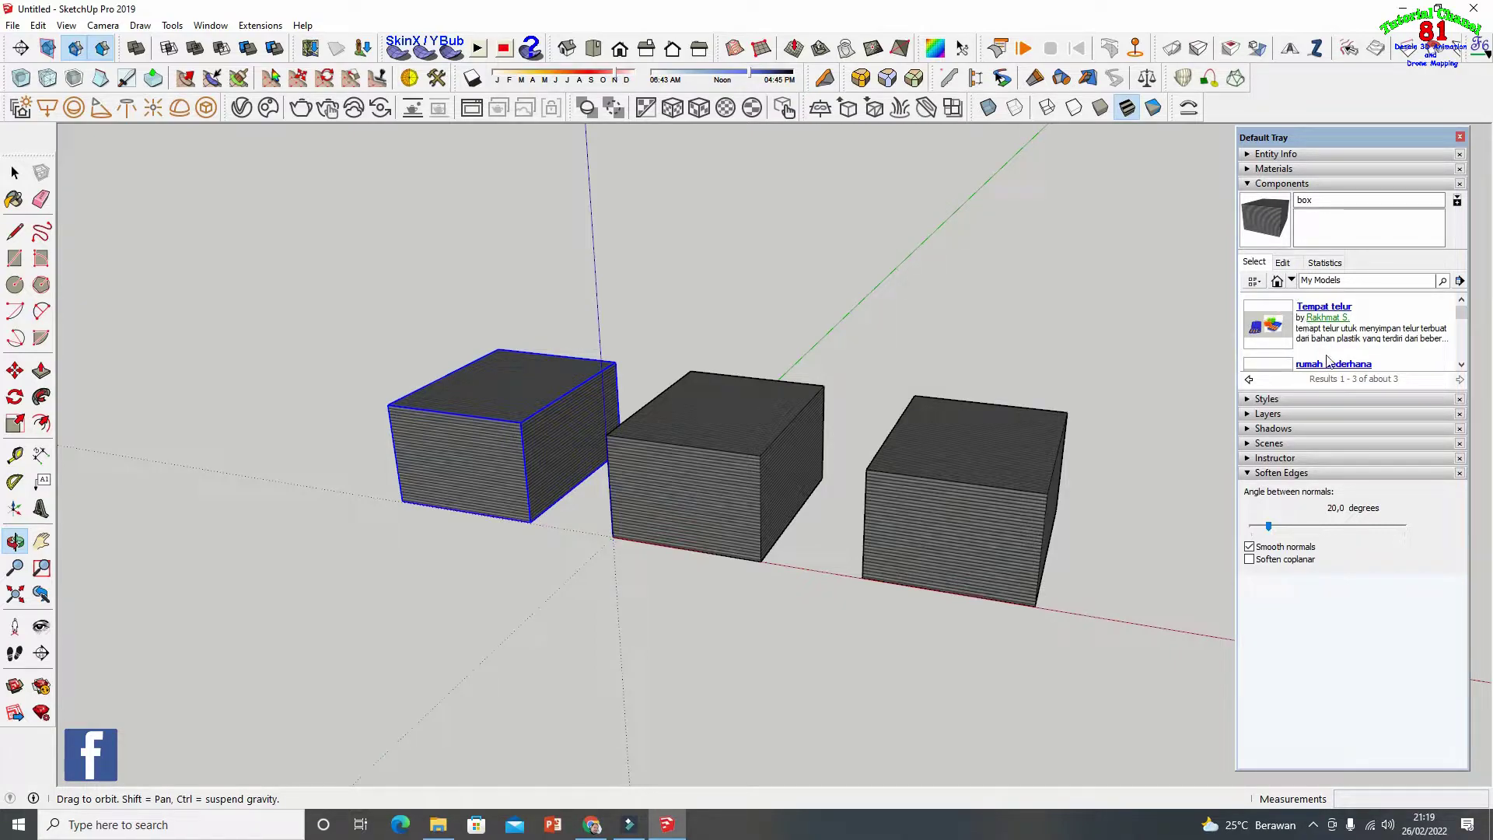
scroll(1317, 358, down, 2)
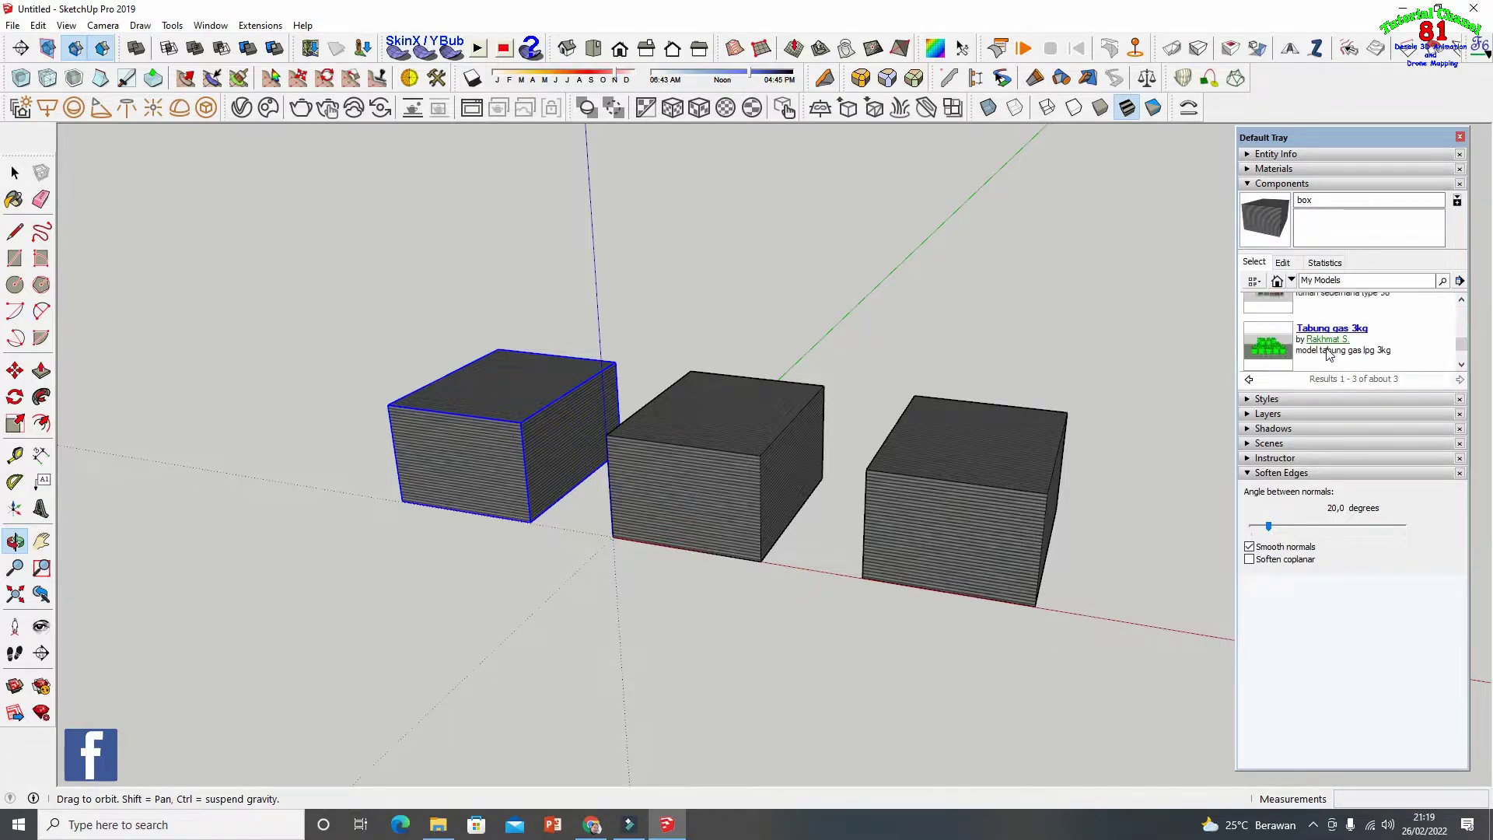
click(1291, 280)
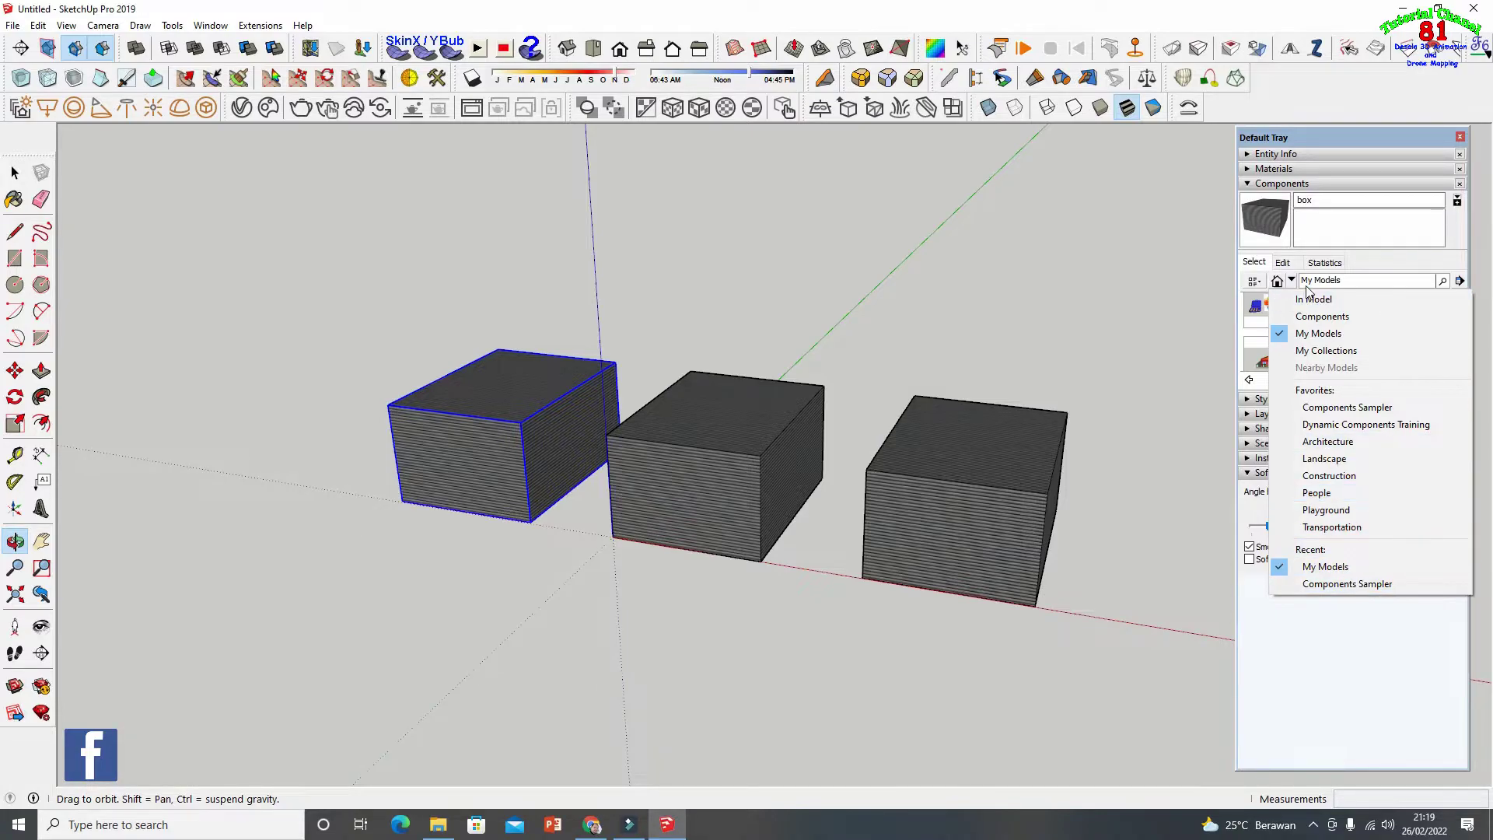
click(1095, 313)
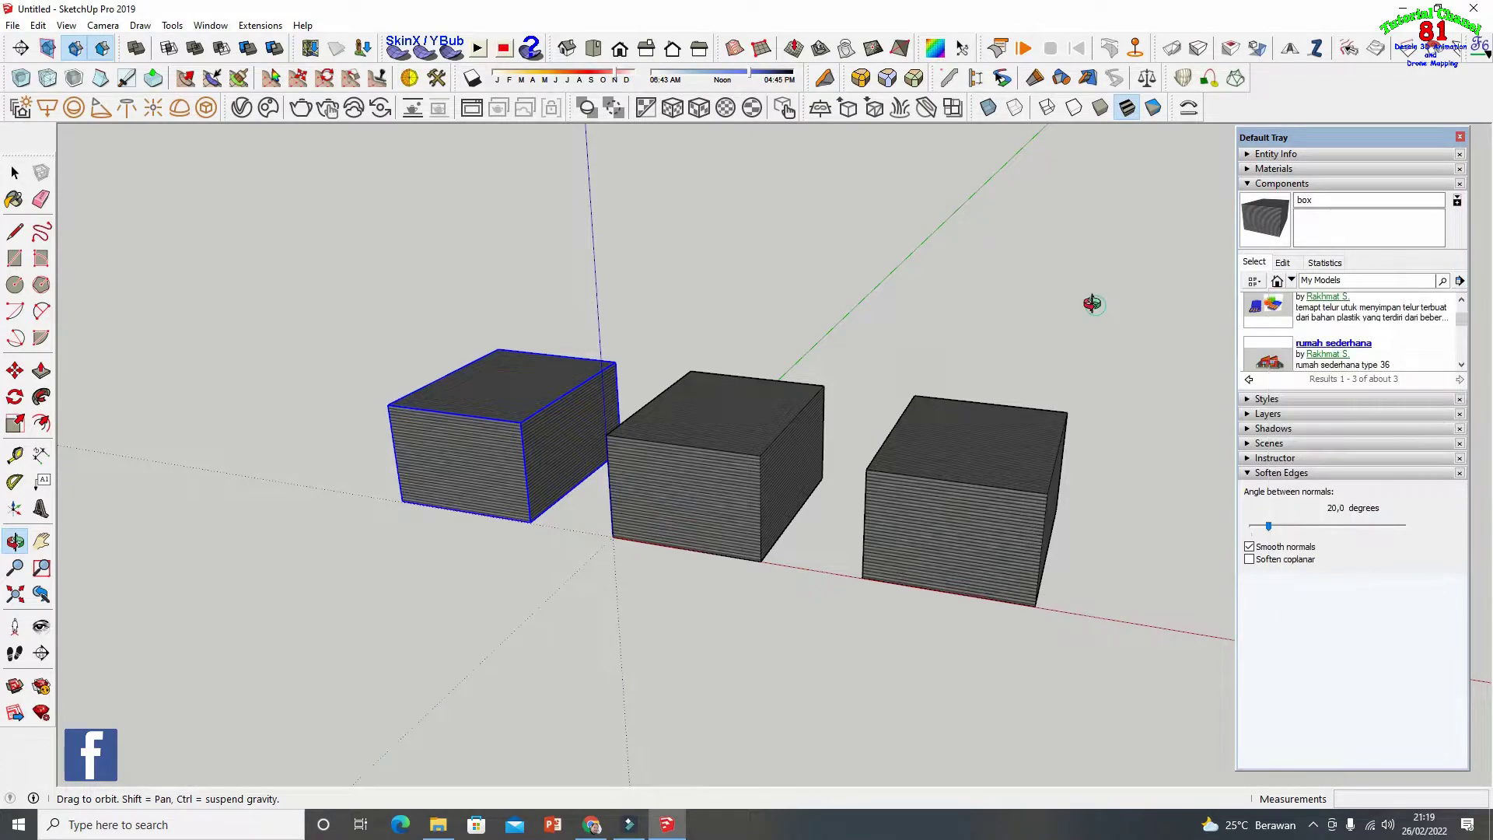
Reopen the Components section to review the My Models list again, and collapse the section
click(1255, 185)
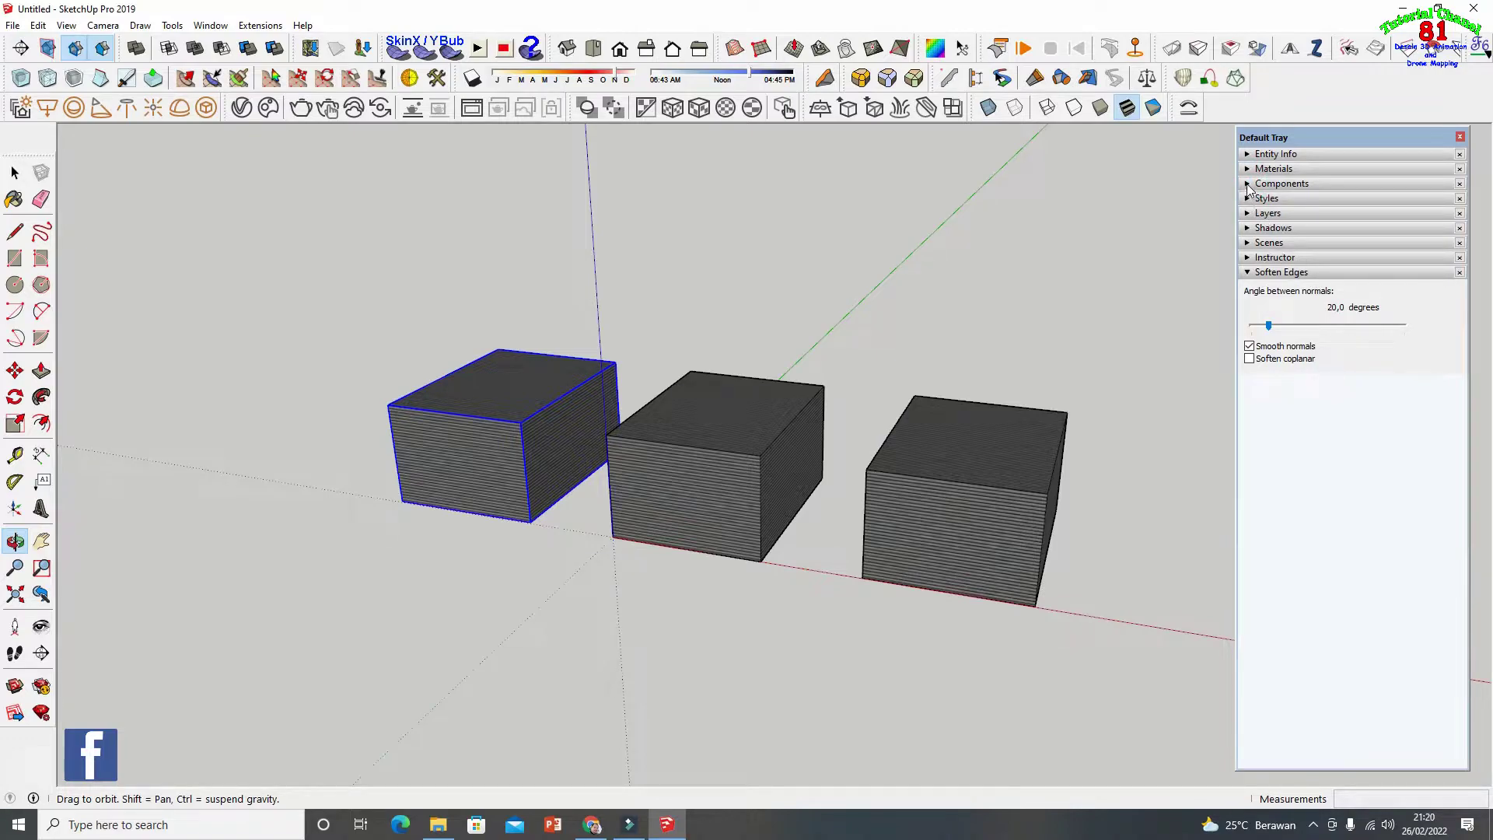
click(1247, 186)
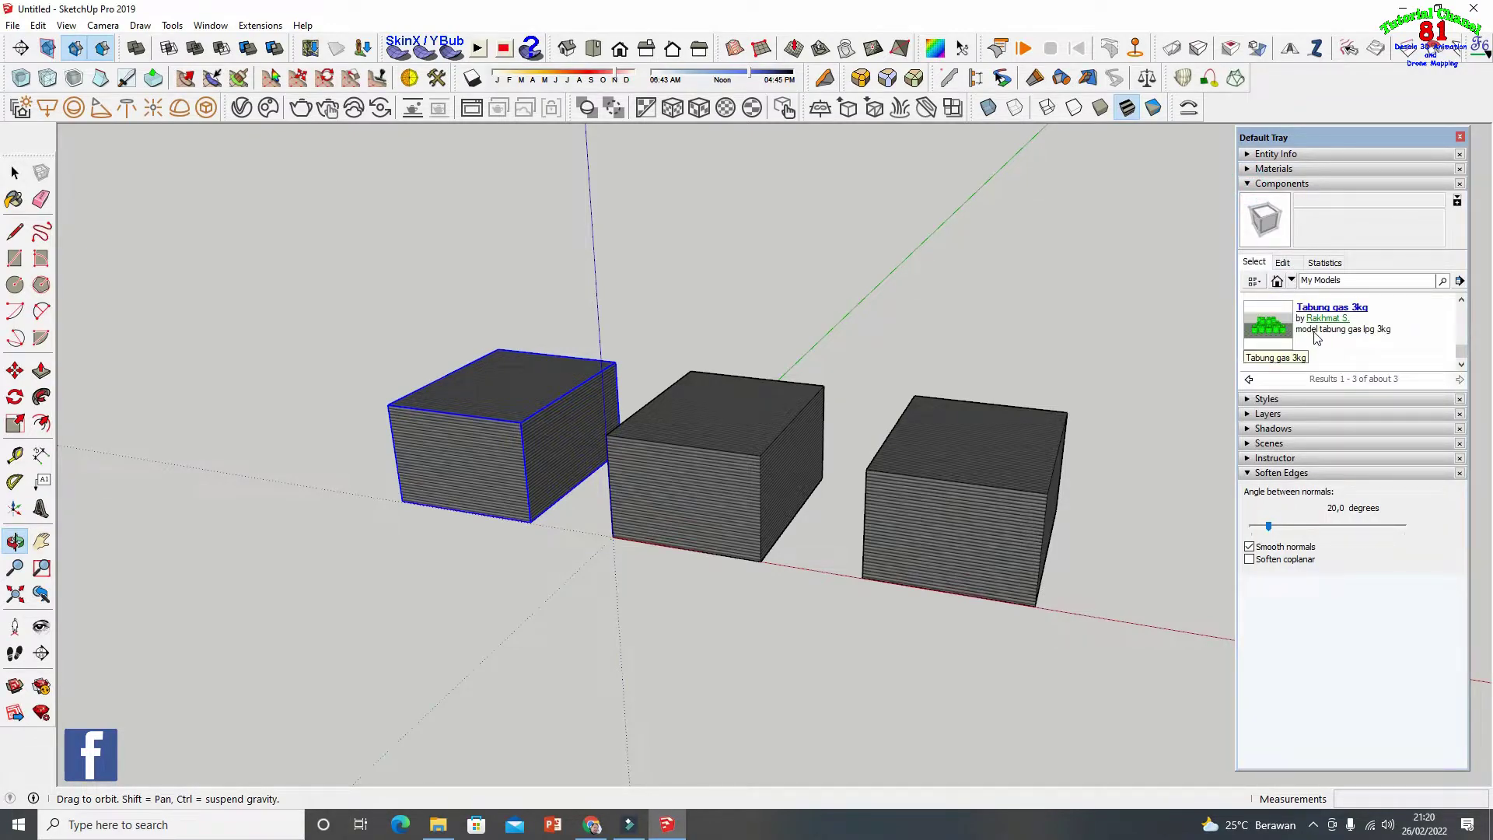
scroll(1318, 333, up, 3)
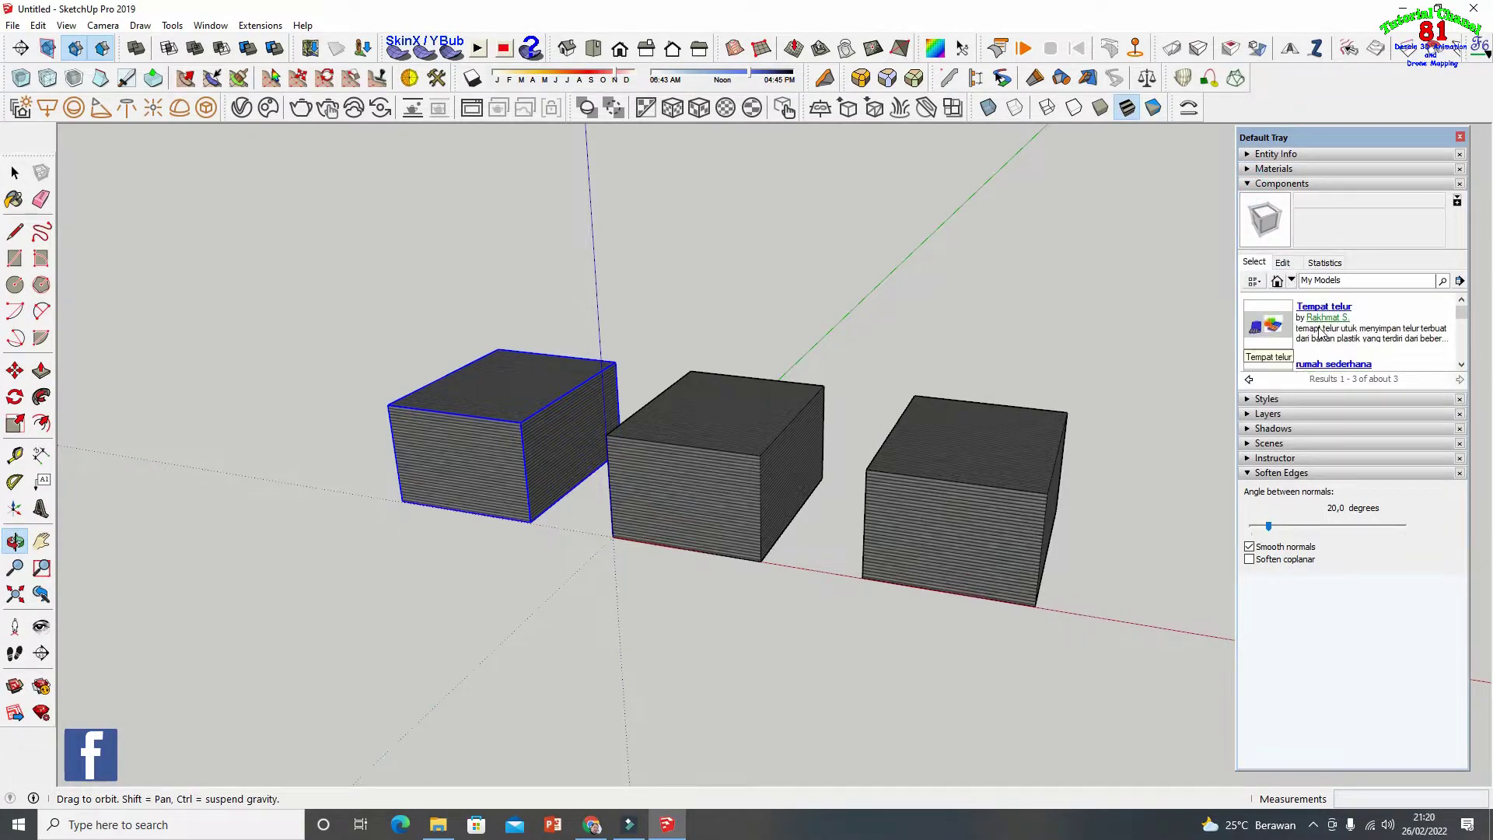
click(1248, 187)
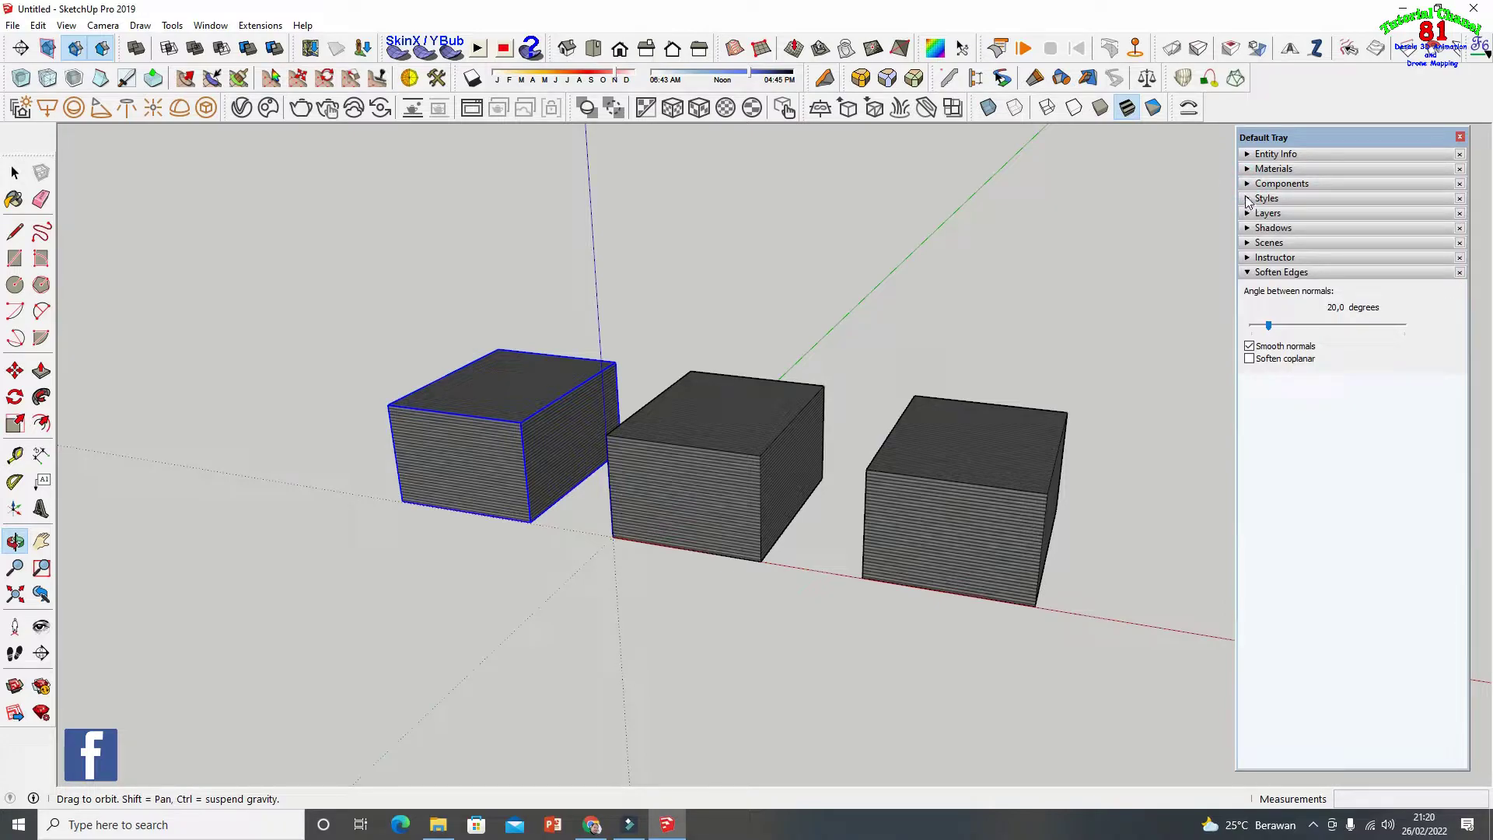
Expand the Styles section and try the 3D Printing, Architectural Design, Construction Documentation, Default and HiddenLine styles on the model
click(1248, 200)
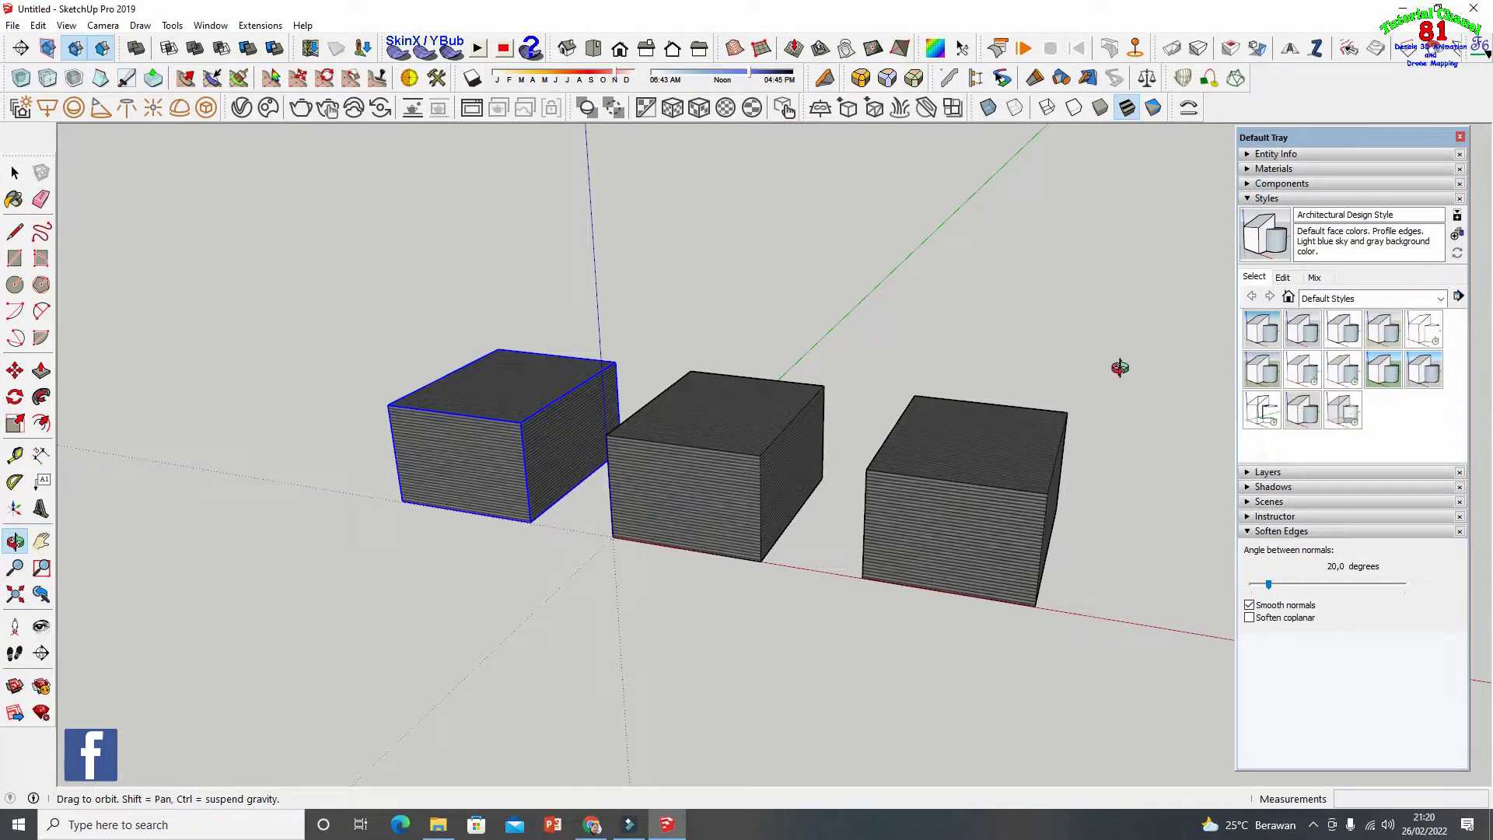
drag(883, 463, 903, 430)
drag(604, 380, 705, 374)
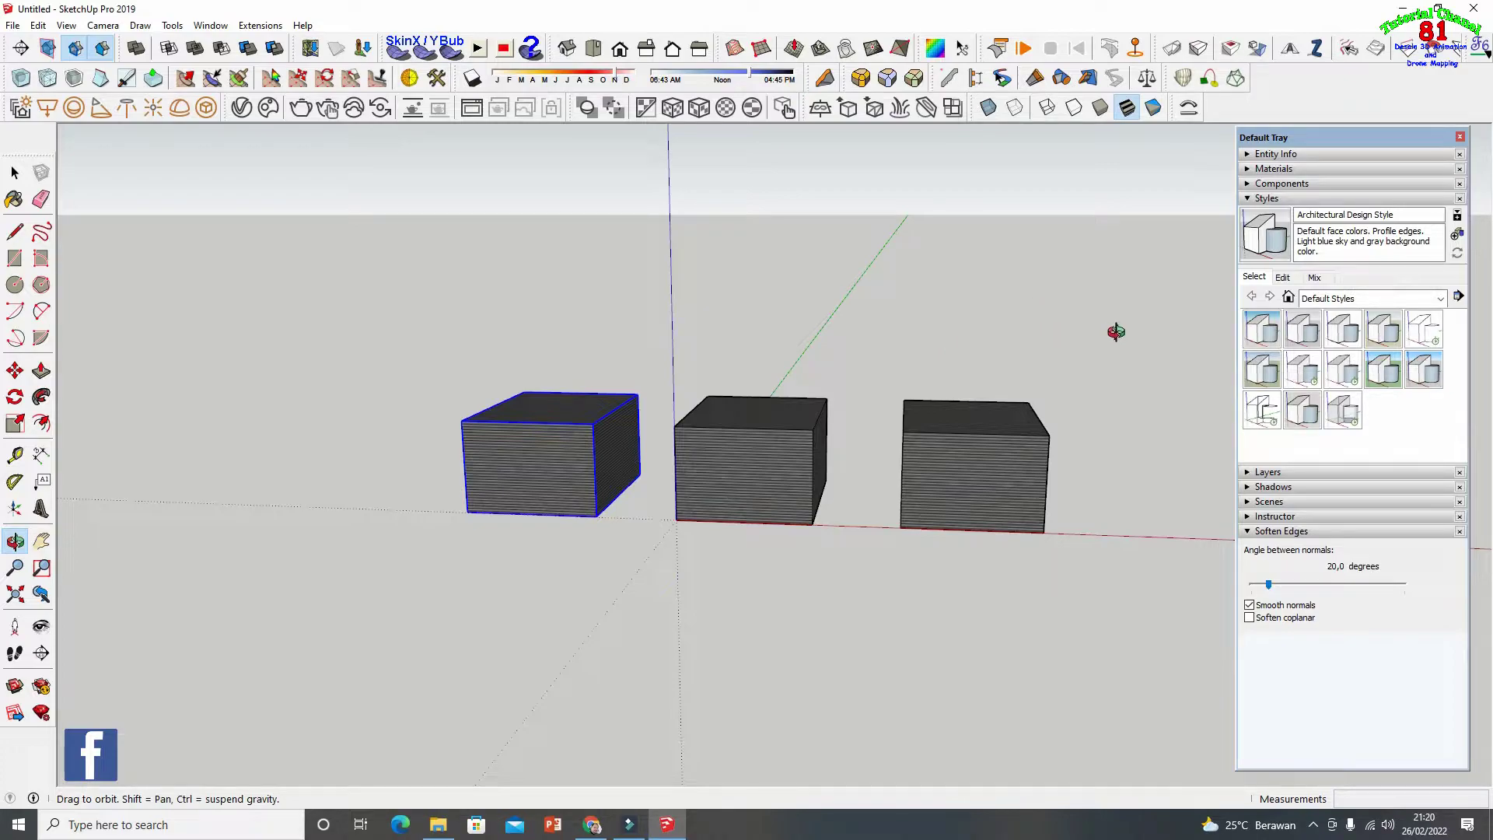
click(1271, 332)
scroll(804, 423, down, 2)
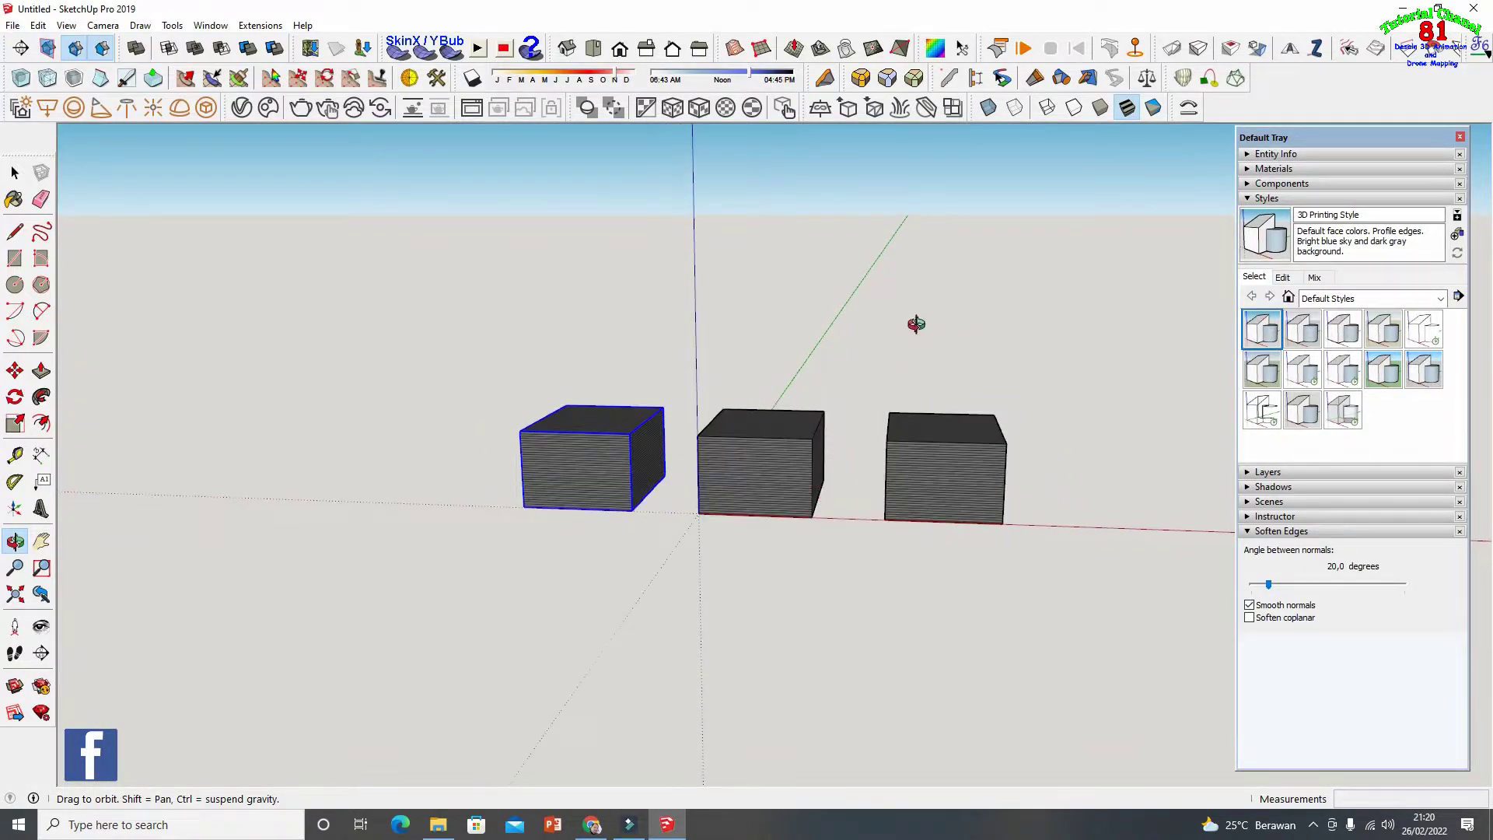
click(1312, 336)
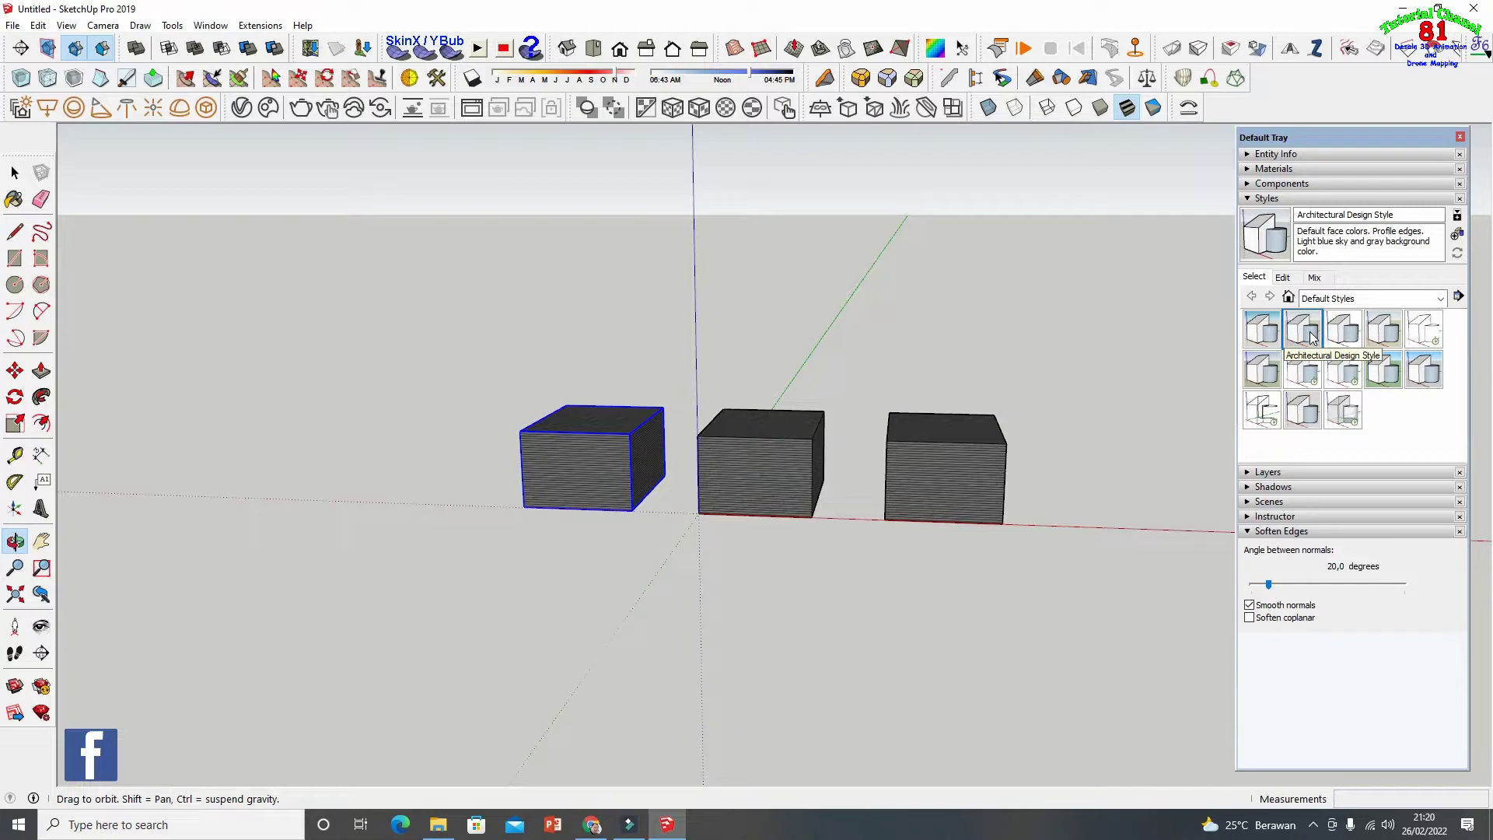
click(1349, 338)
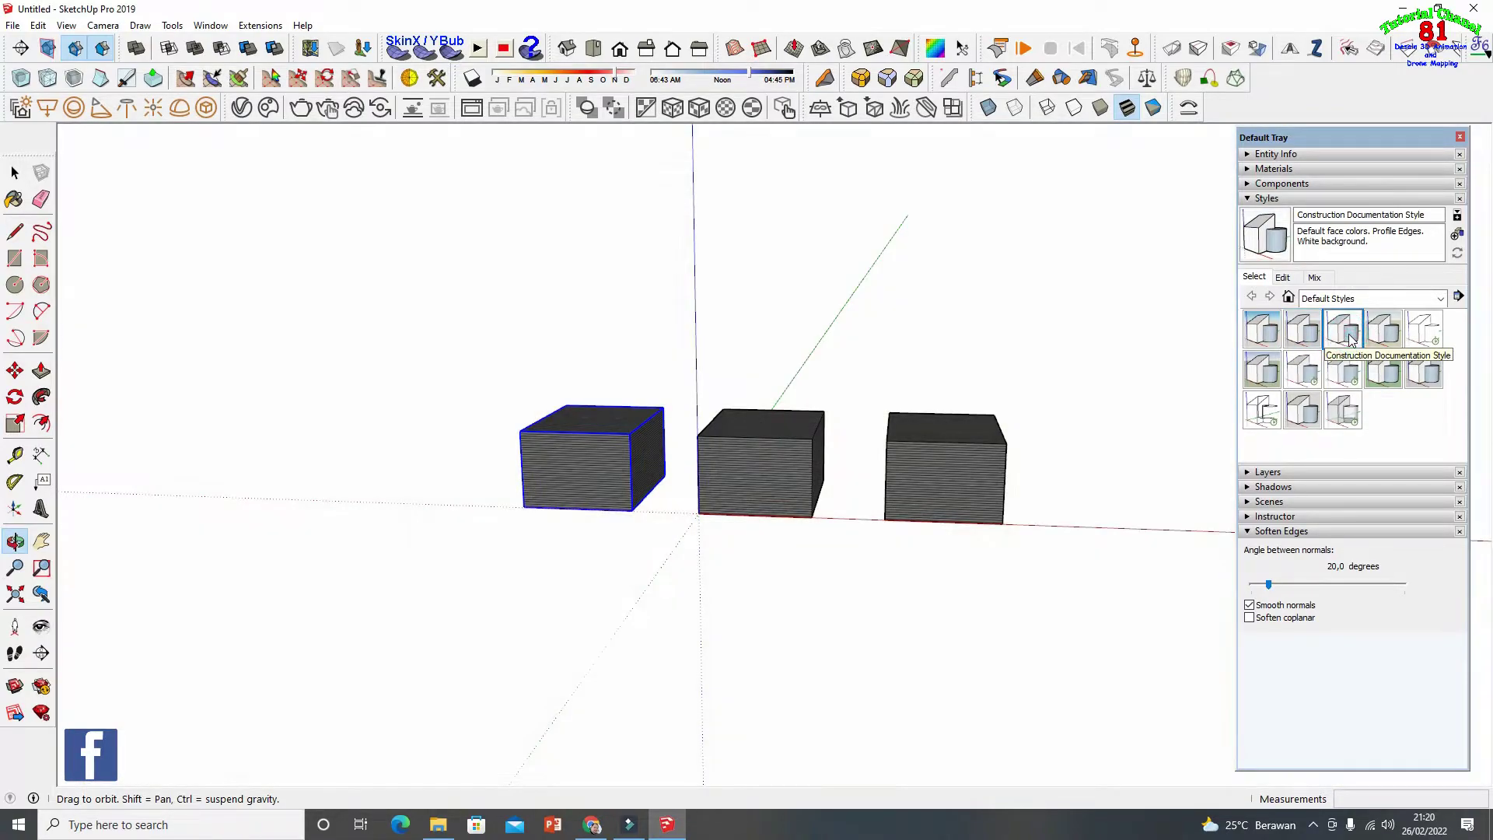
click(1386, 339)
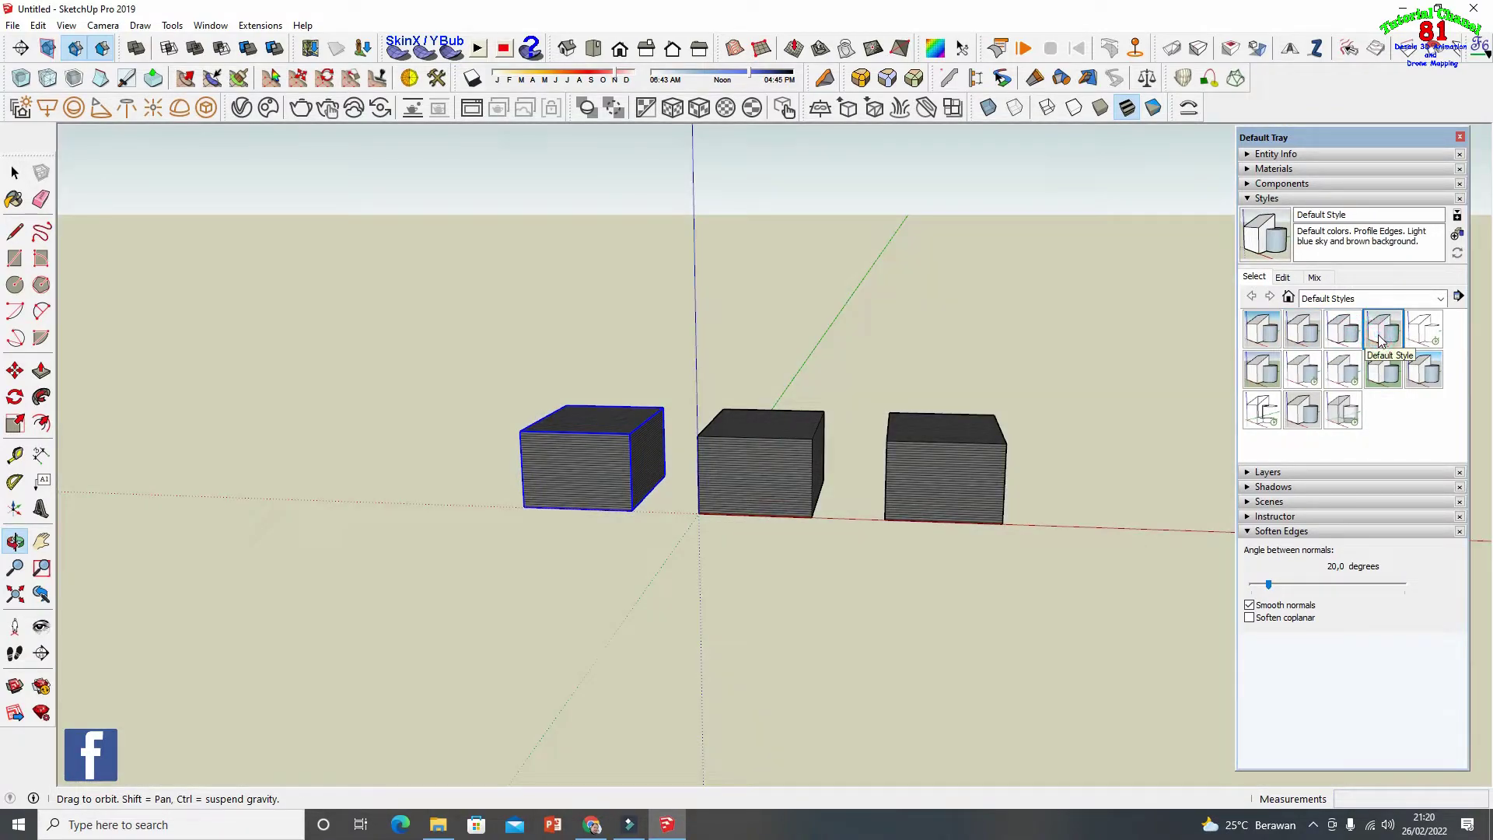
click(1423, 343)
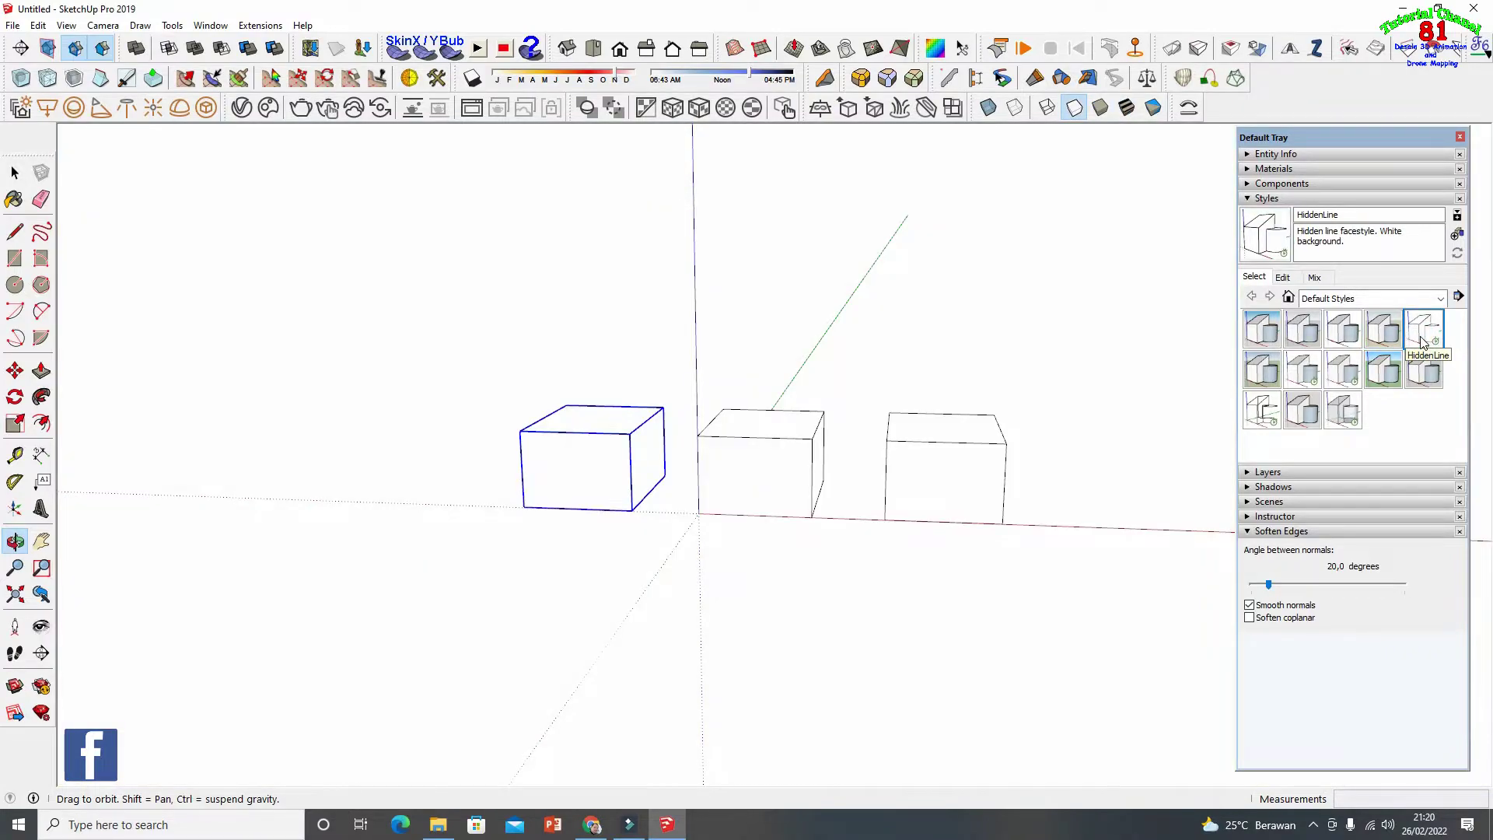
Try more default styles on the model, including Landscape Architecture, Shaded, Simple Style, Urban Planning, Wireframe and X-ray
click(1263, 370)
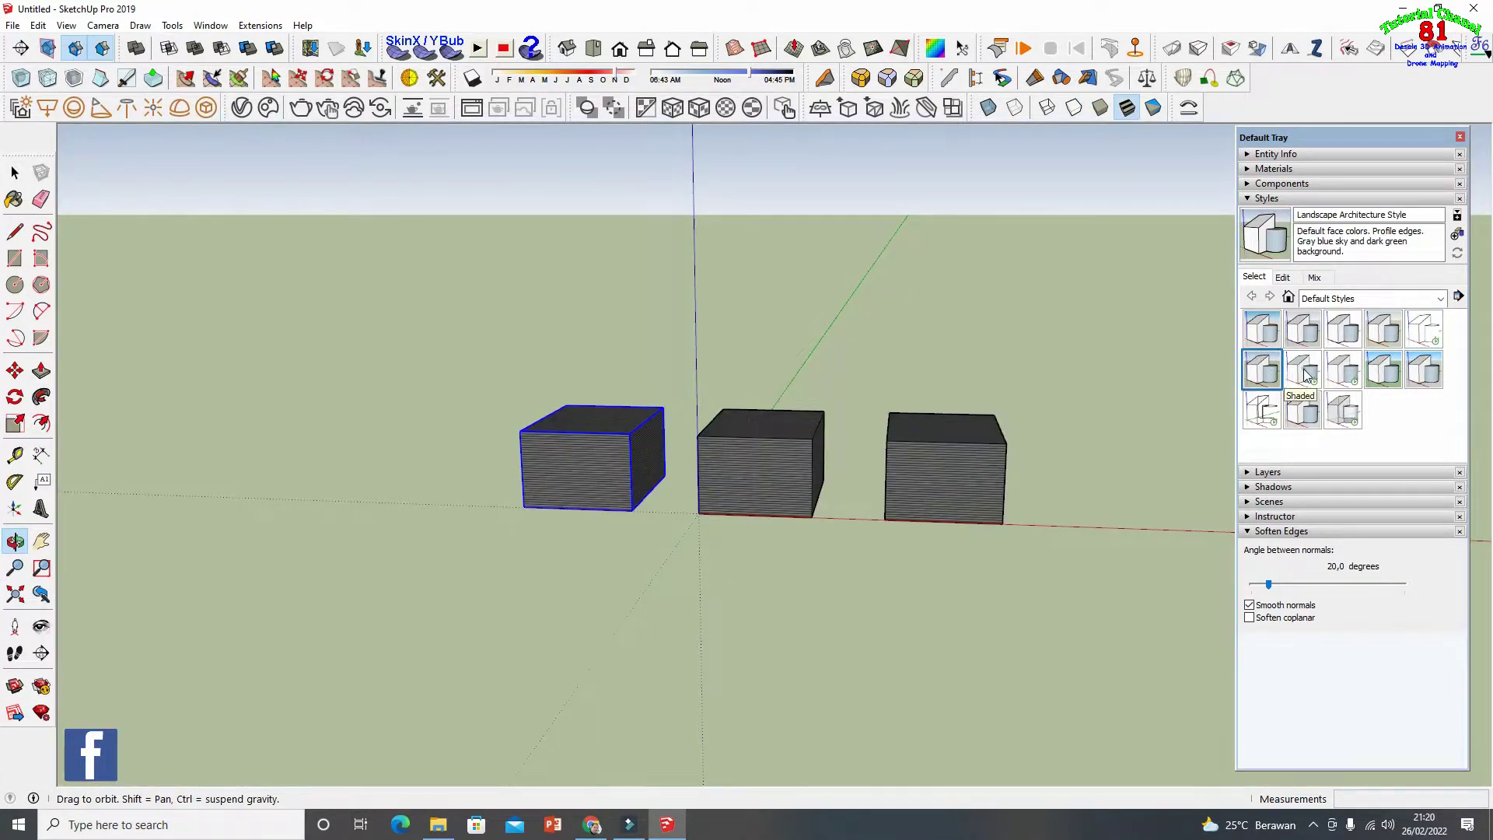
click(1306, 376)
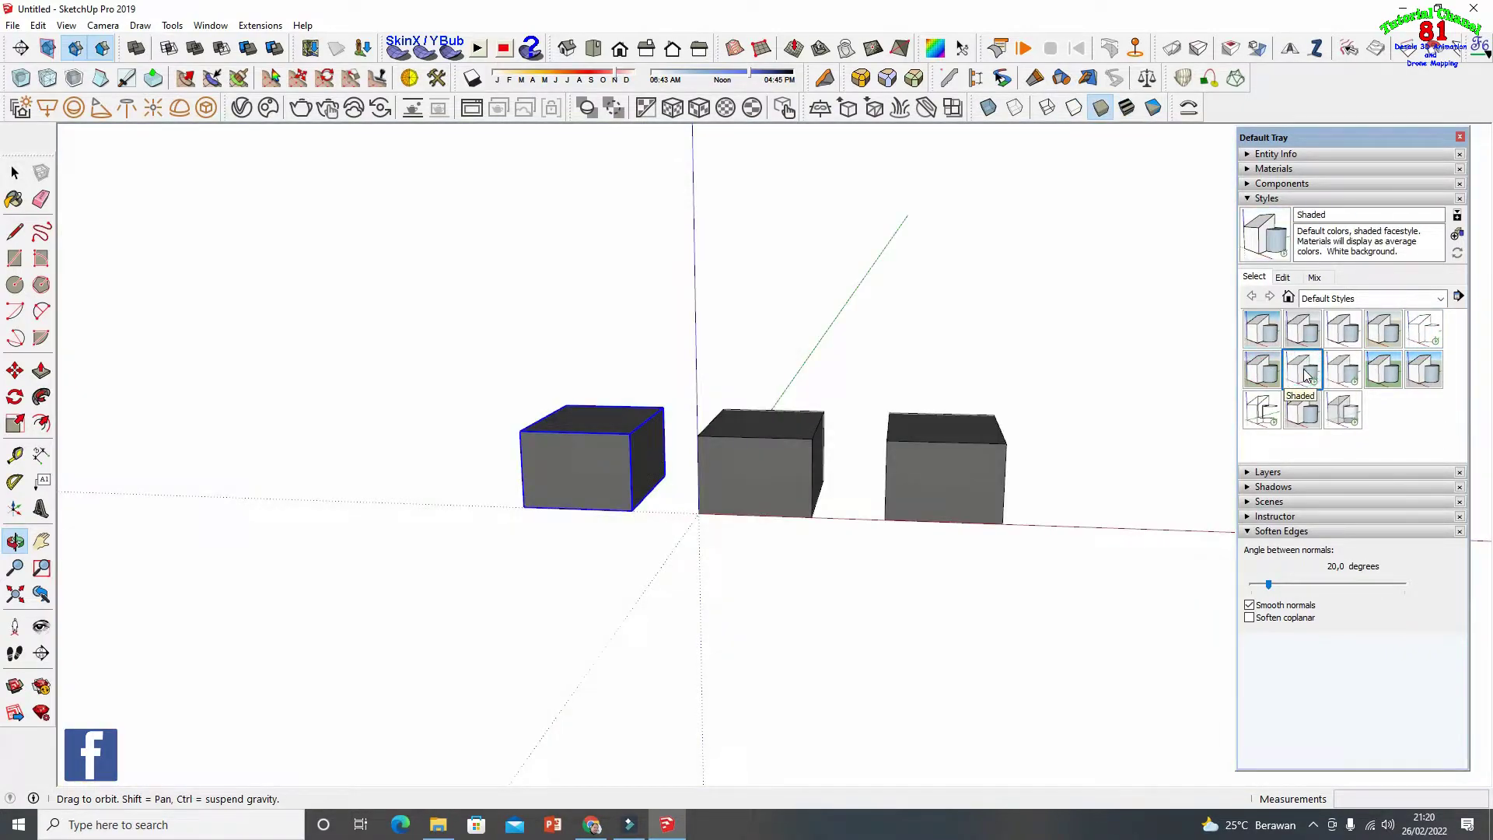
click(1387, 376)
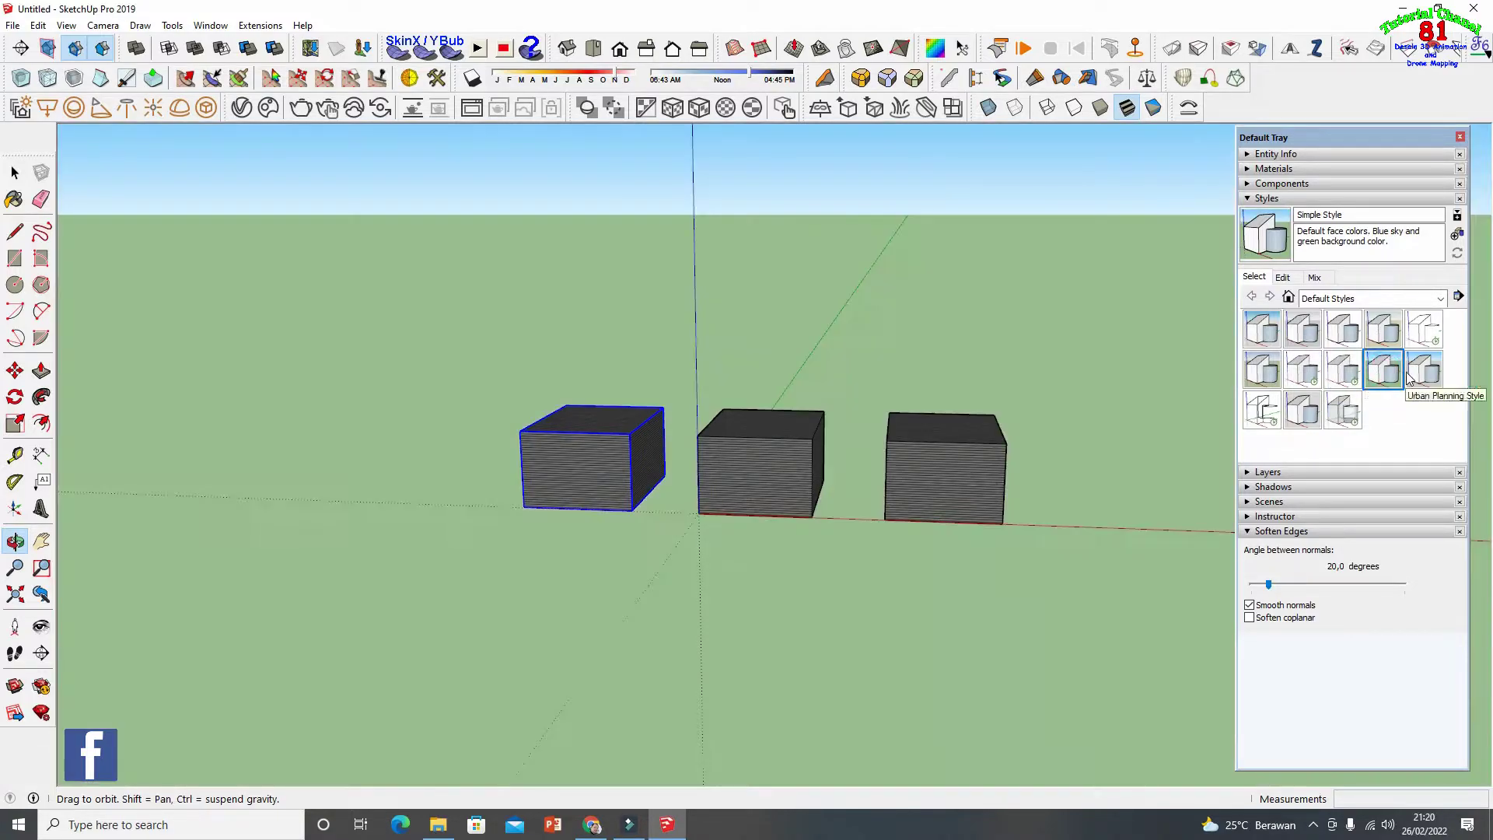
click(1422, 373)
click(1270, 410)
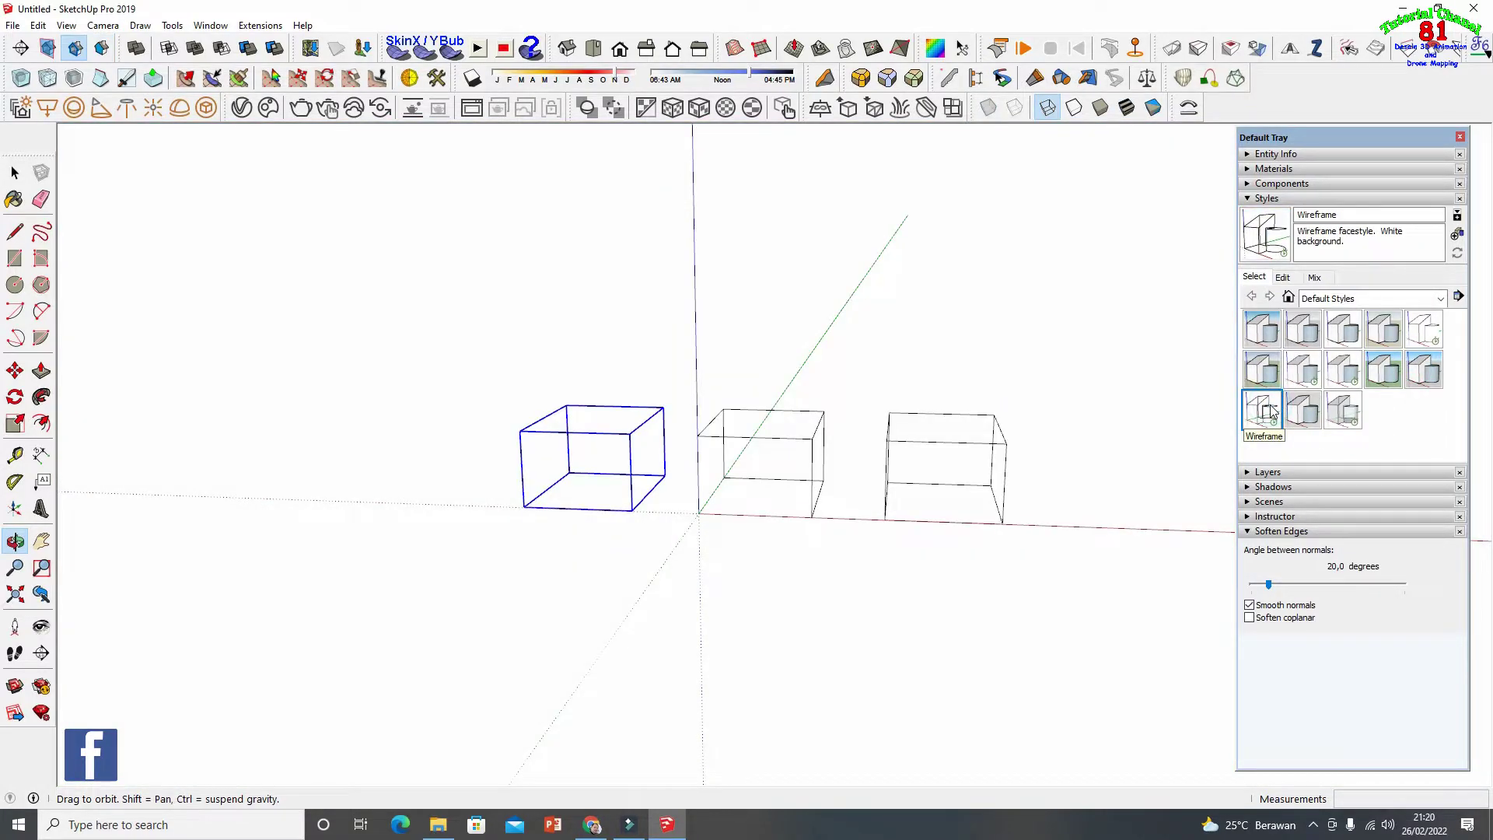
click(1301, 412)
click(1337, 421)
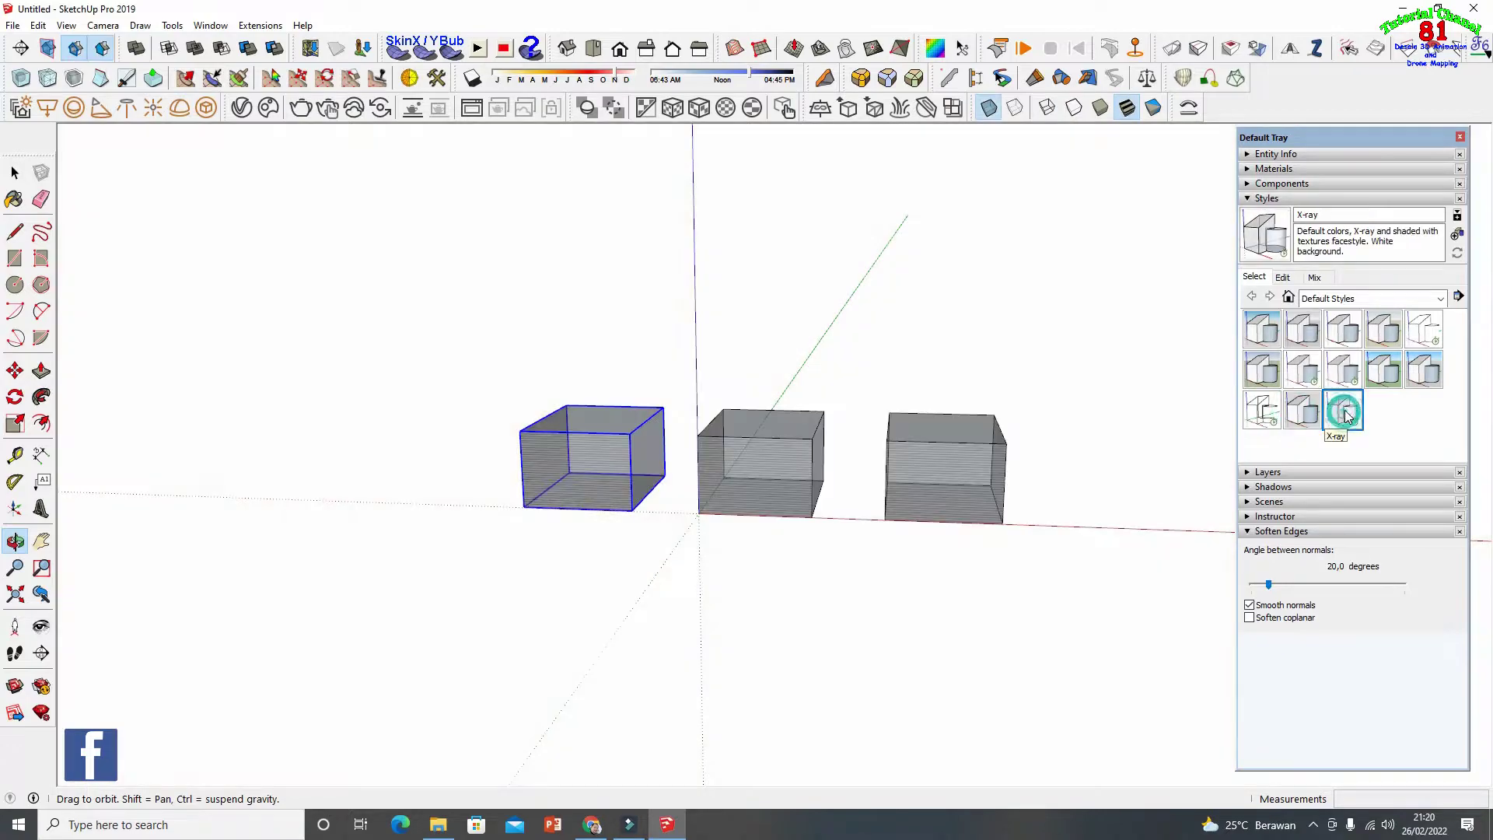
Switch to the Photo Modeling collection and try Photo Modeling Dashed, Photo Modeling Style and Reversed Photo Modeling Style
click(1372, 302)
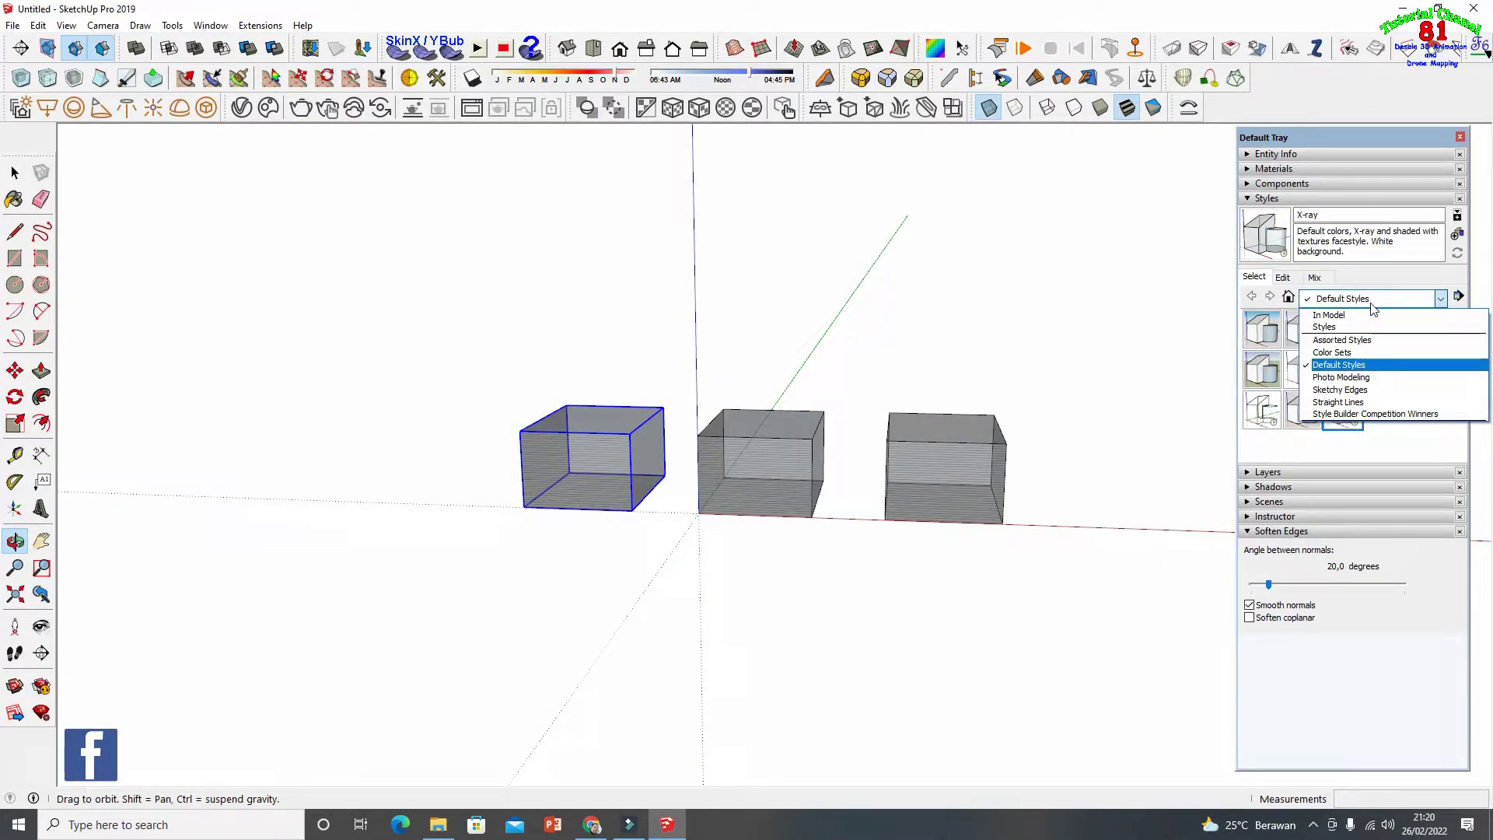
click(1354, 378)
click(1266, 330)
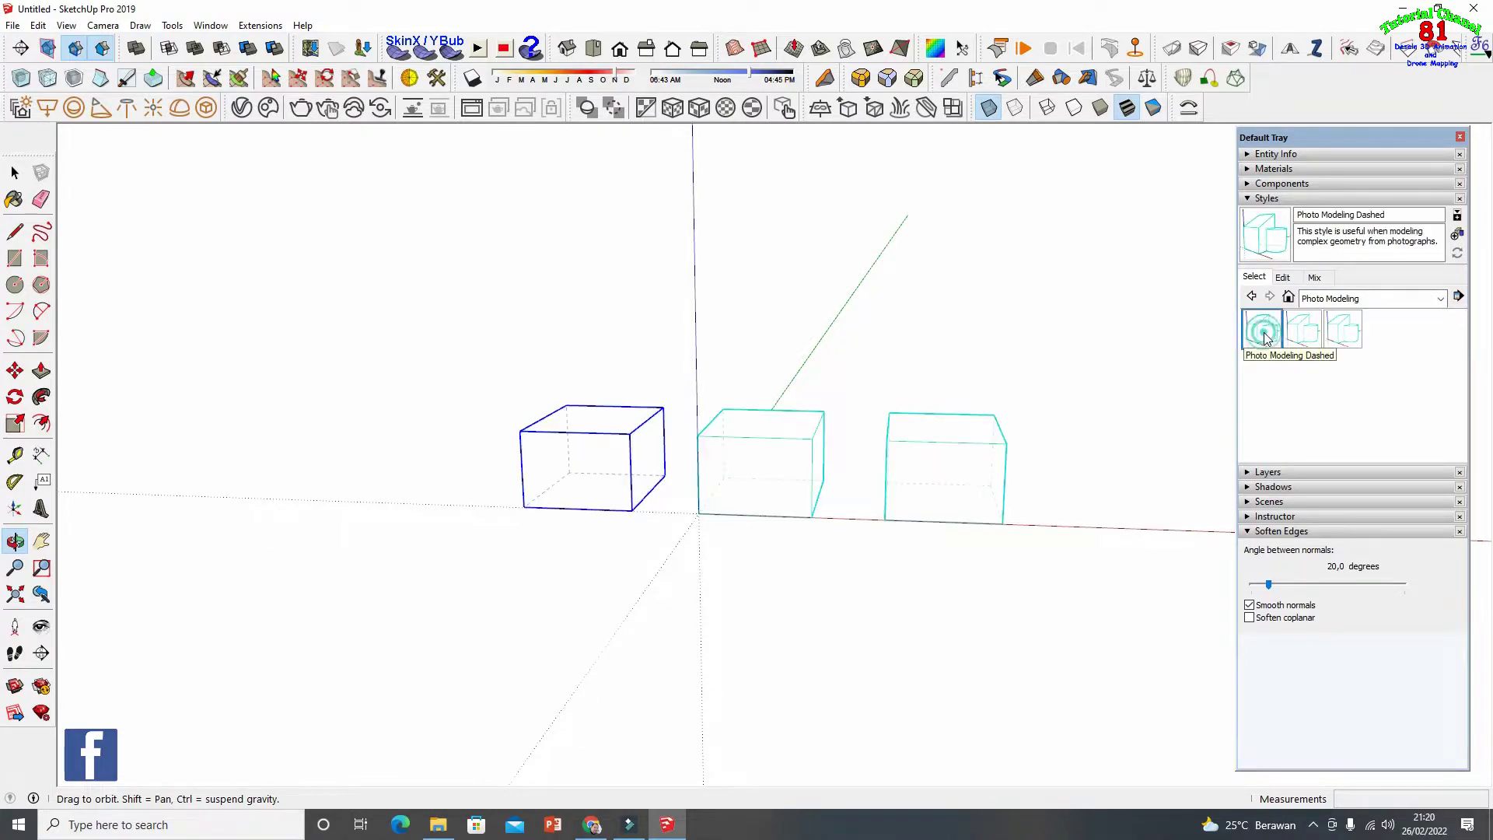
click(1310, 333)
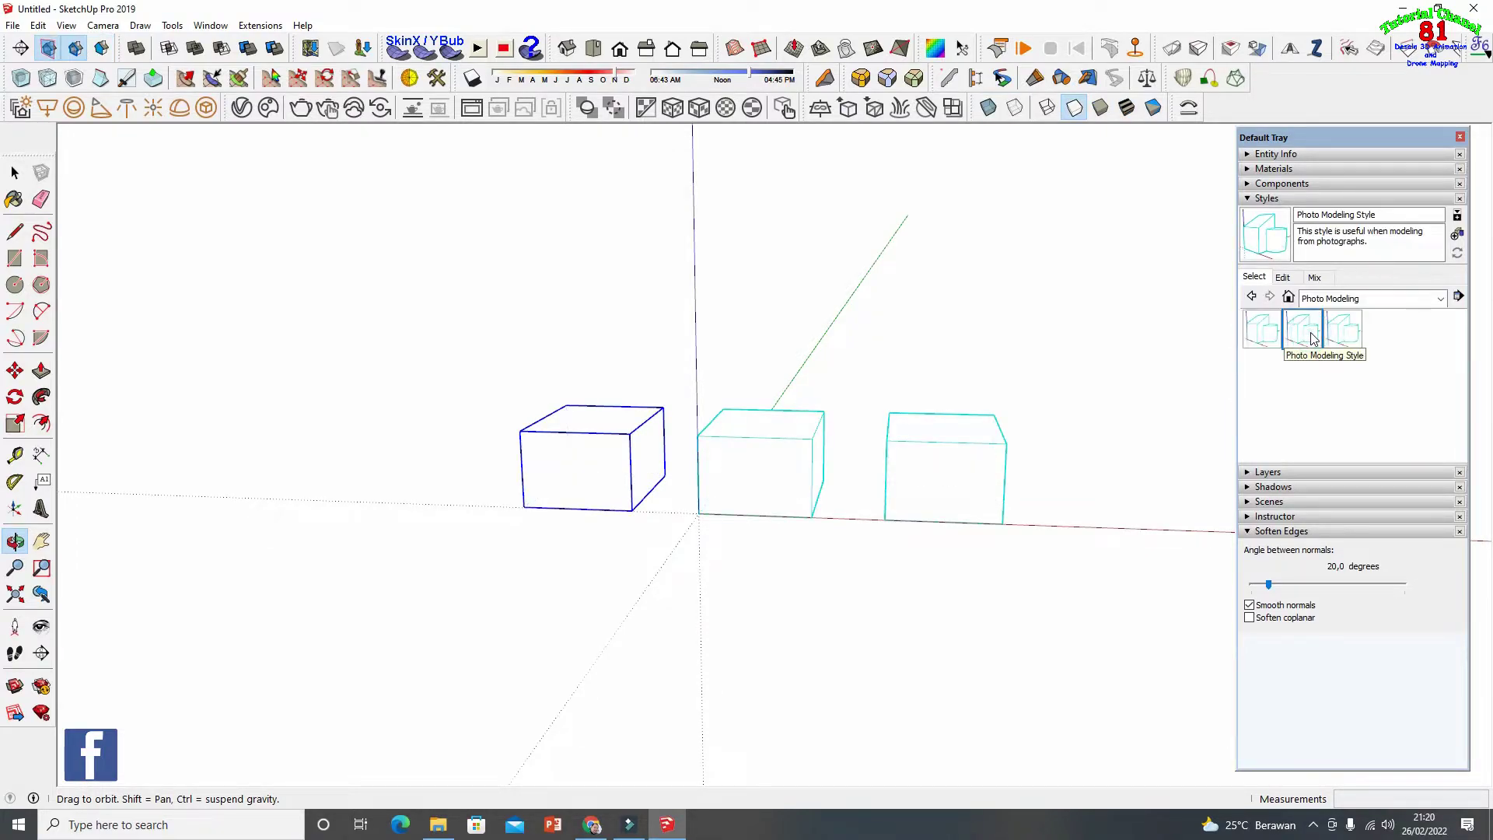
click(1344, 333)
Switch to the Sketchy Edges collection and try styles from Airbrush, Airbrush with Endpoints and Brush Strokes through Chalk on Blackboard
click(1367, 299)
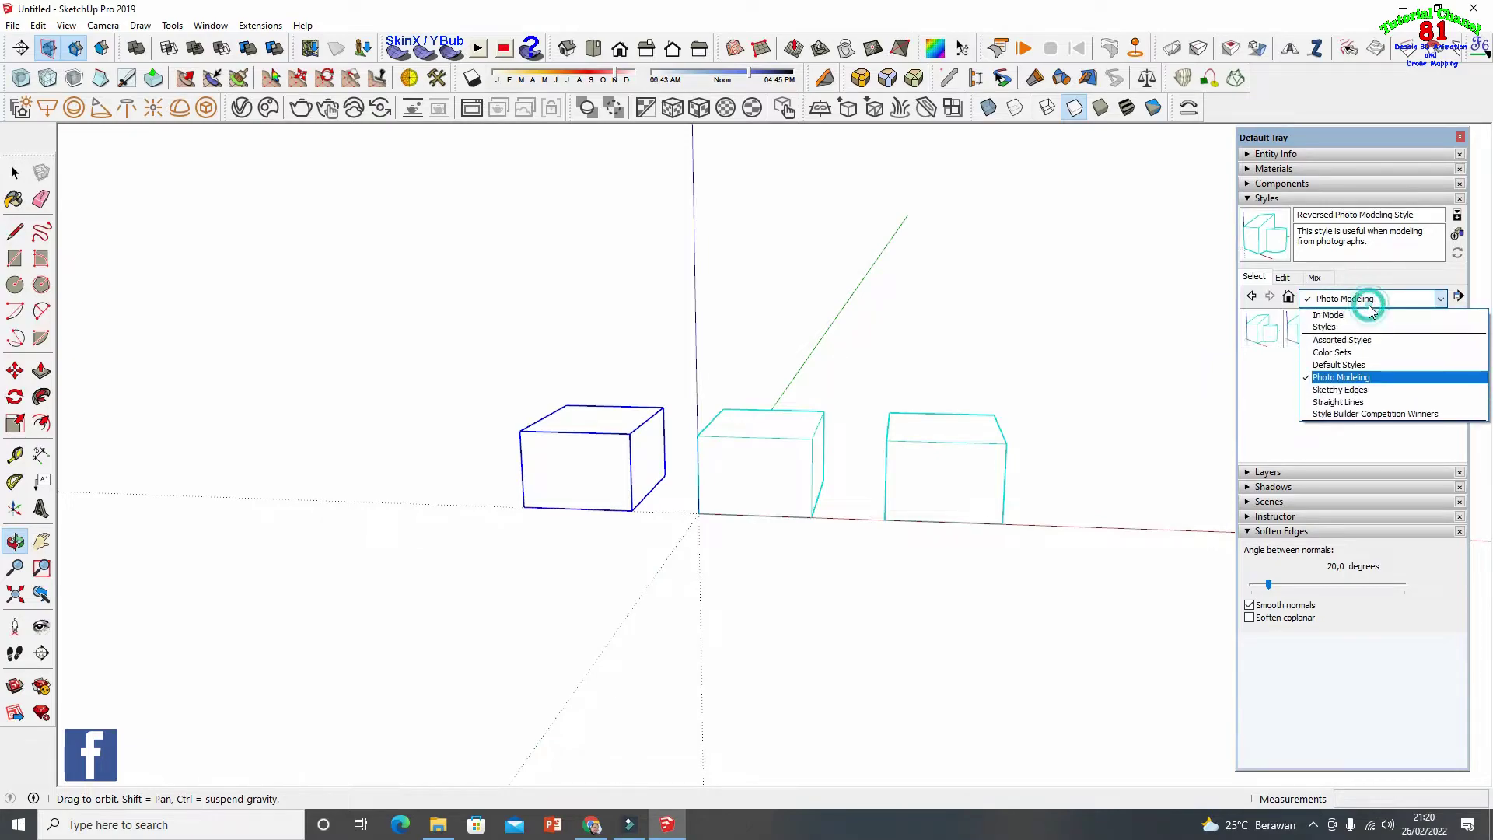
click(1347, 391)
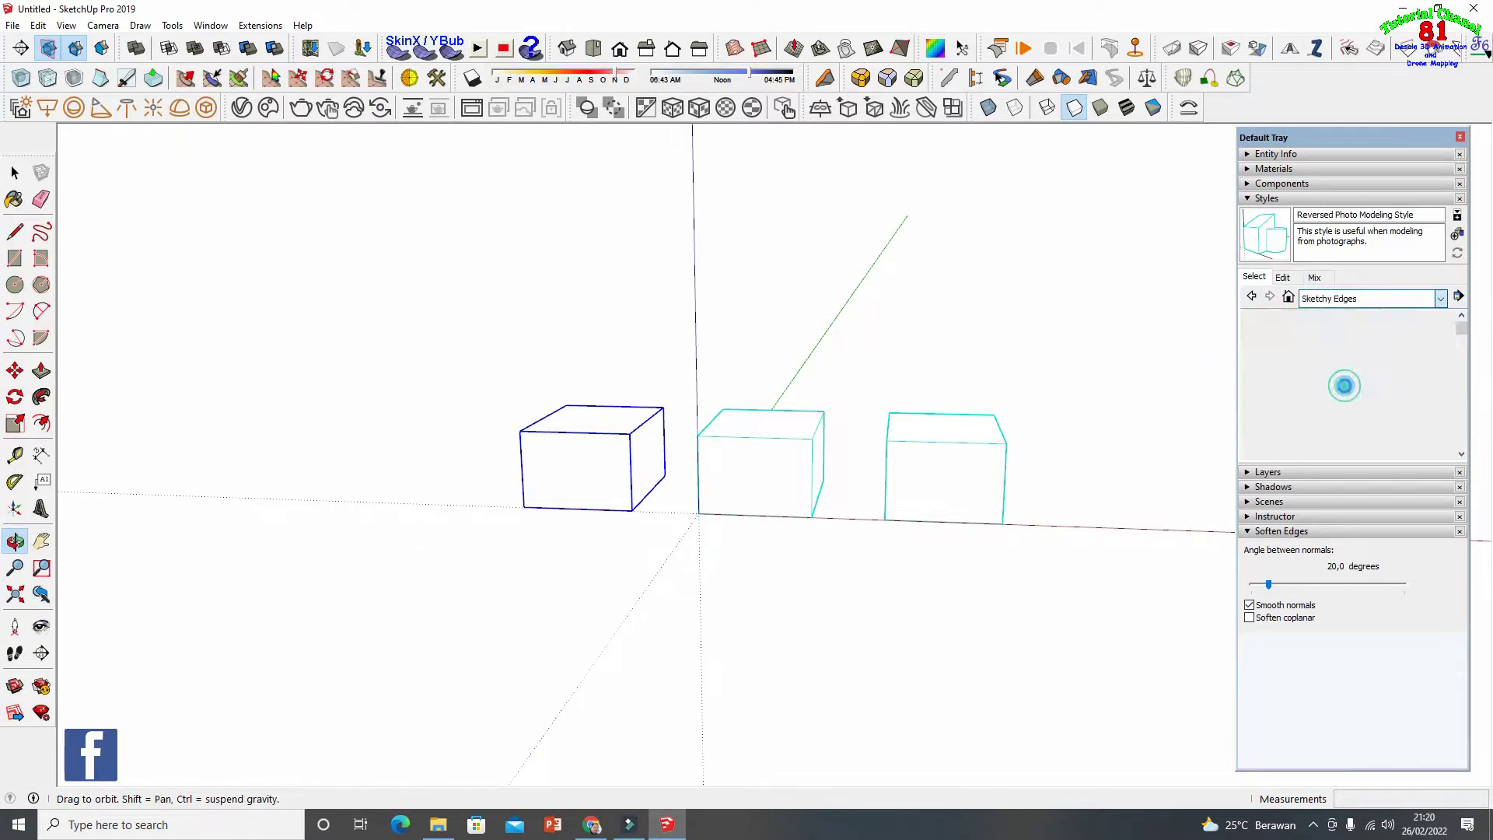
click(1272, 331)
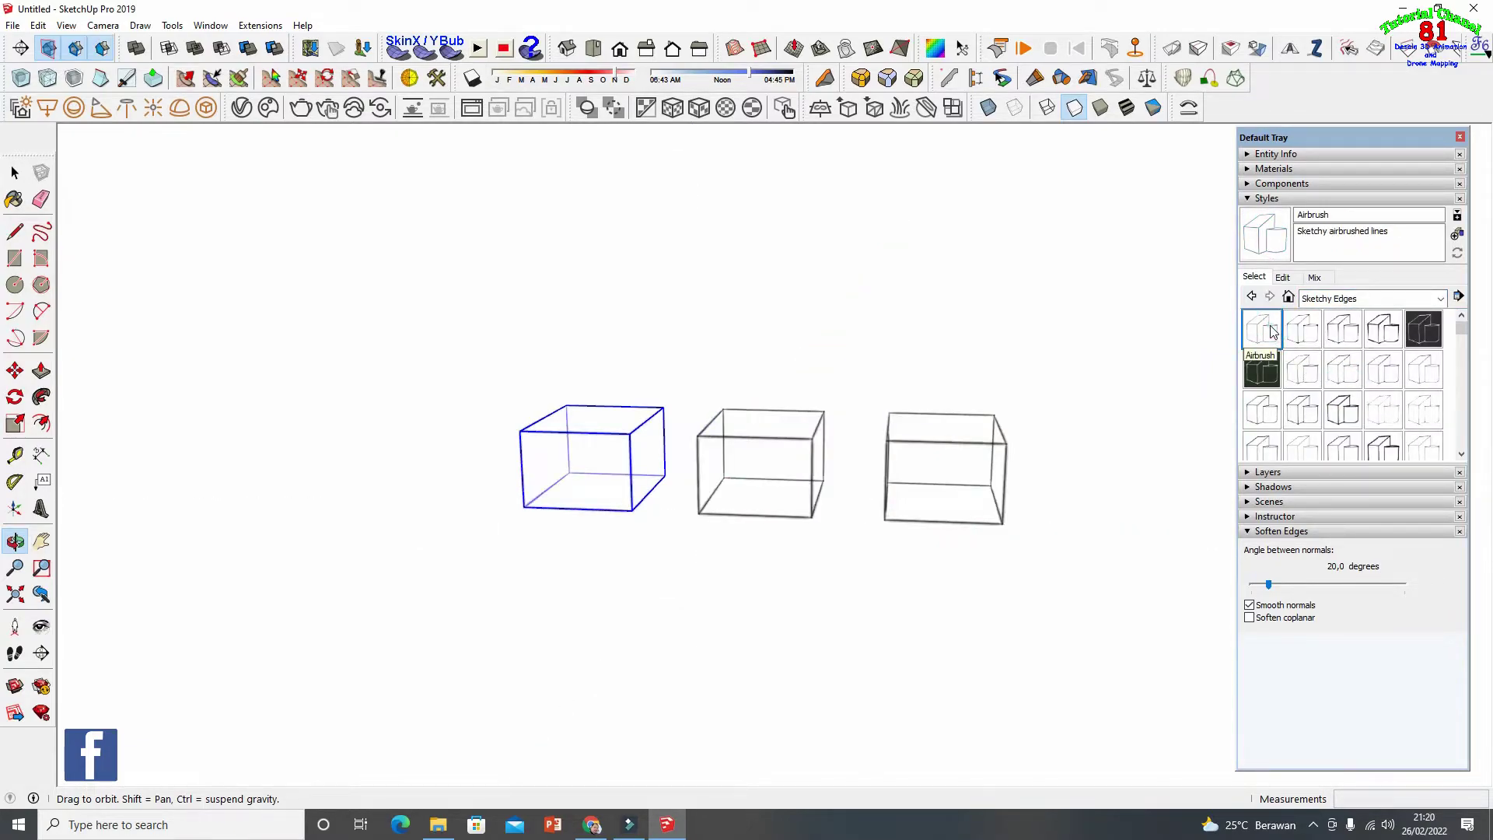
click(1314, 338)
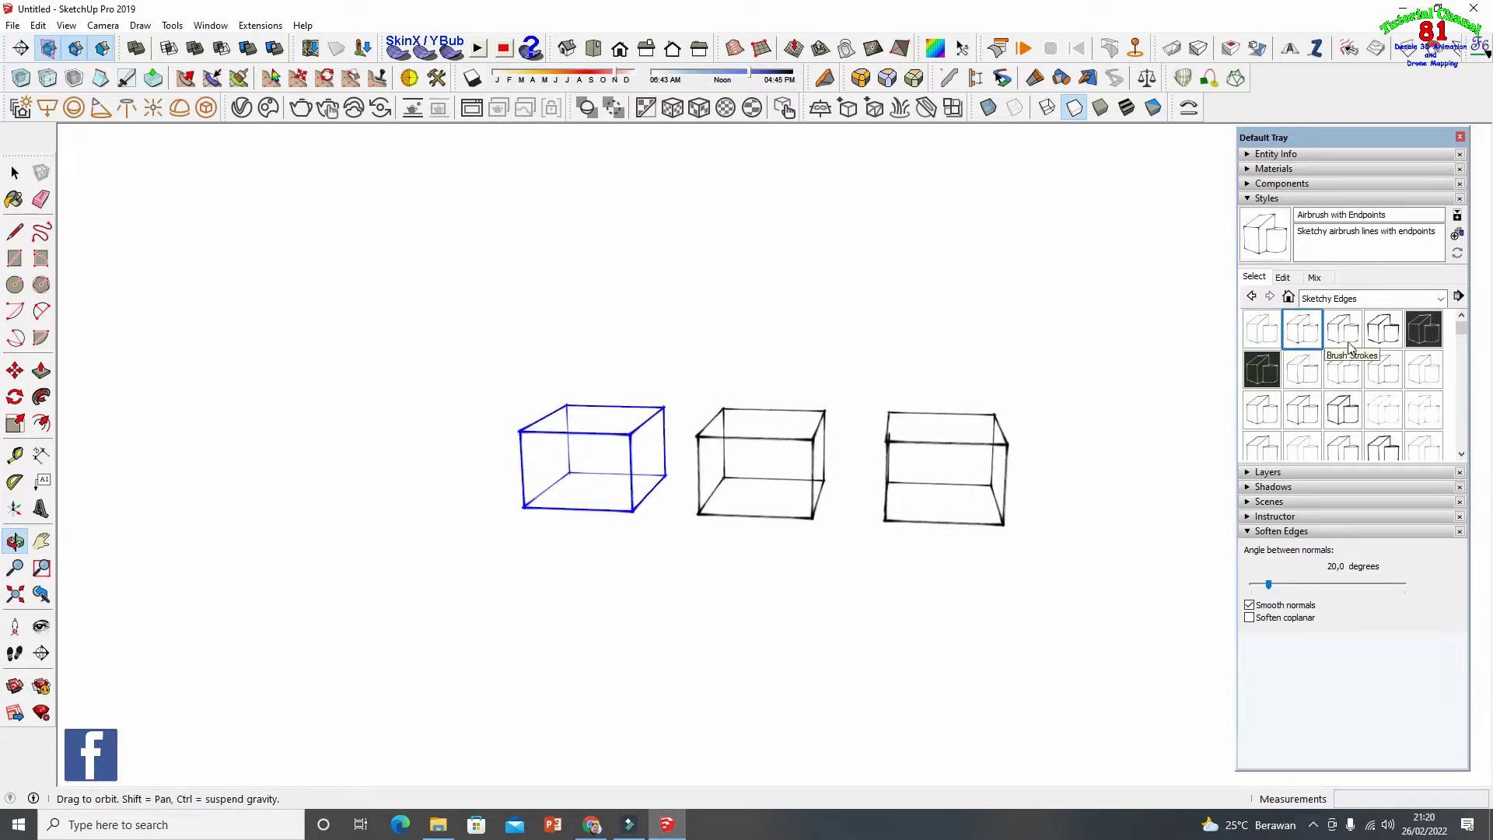
click(1351, 348)
click(1383, 332)
click(1424, 332)
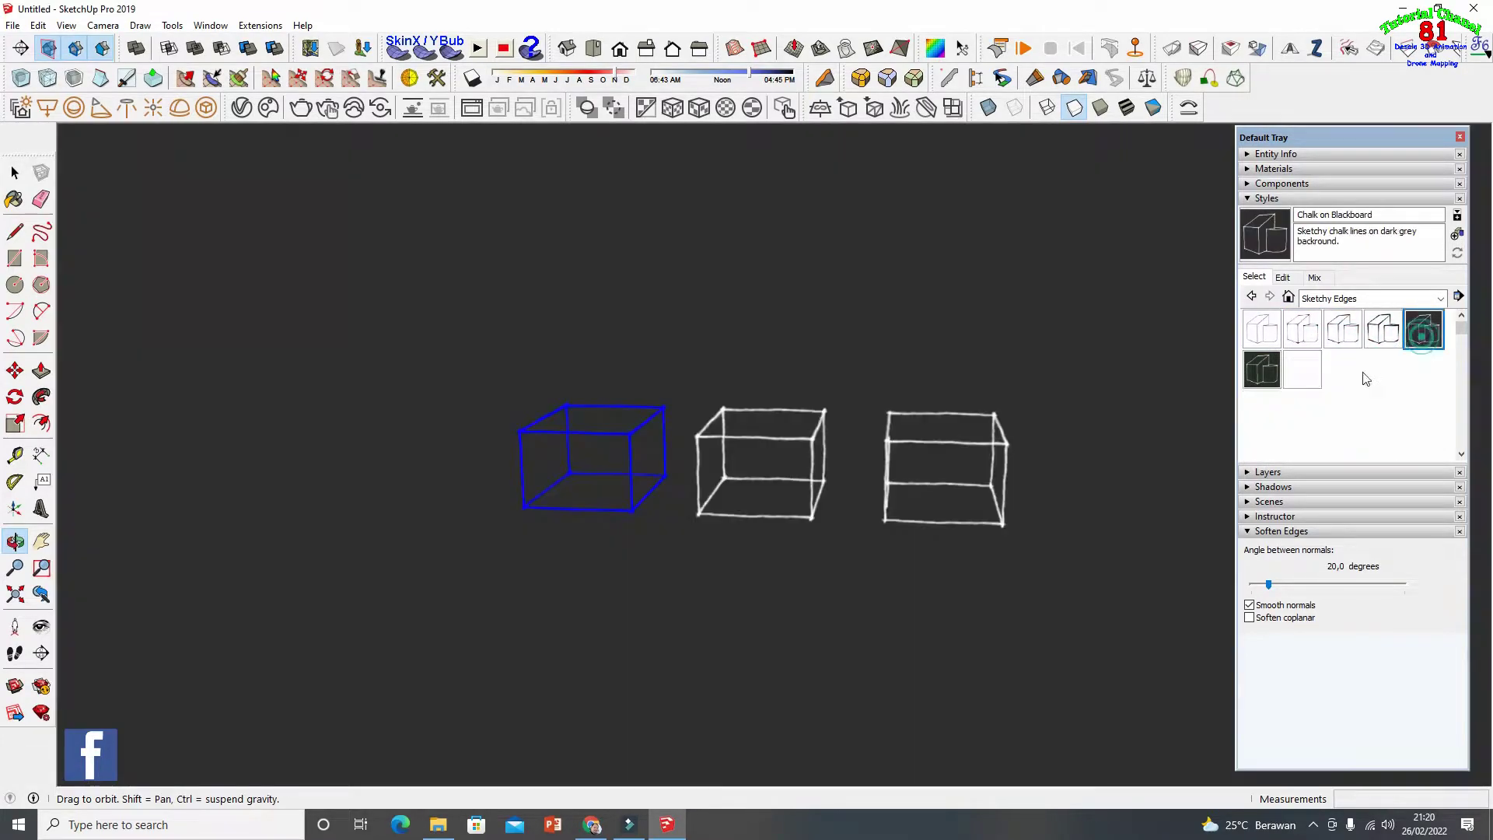
Try more Sketchy Edges styles further down the collection, including Pen Wavy, Scribble Heavy and Permanent Marker Heavy
scroll(1366, 379, down, 3)
click(1304, 347)
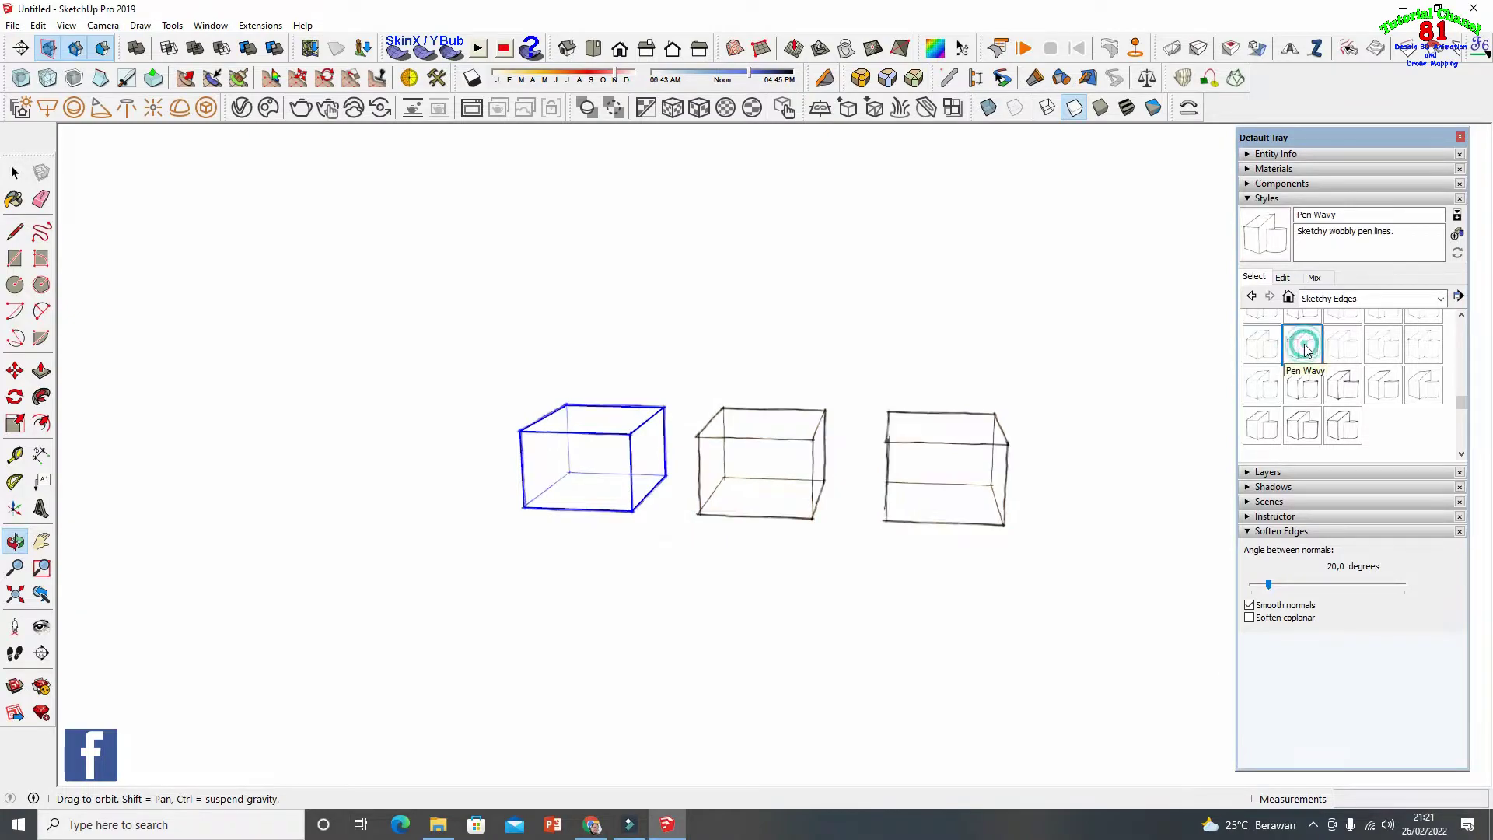
click(1342, 344)
click(1344, 386)
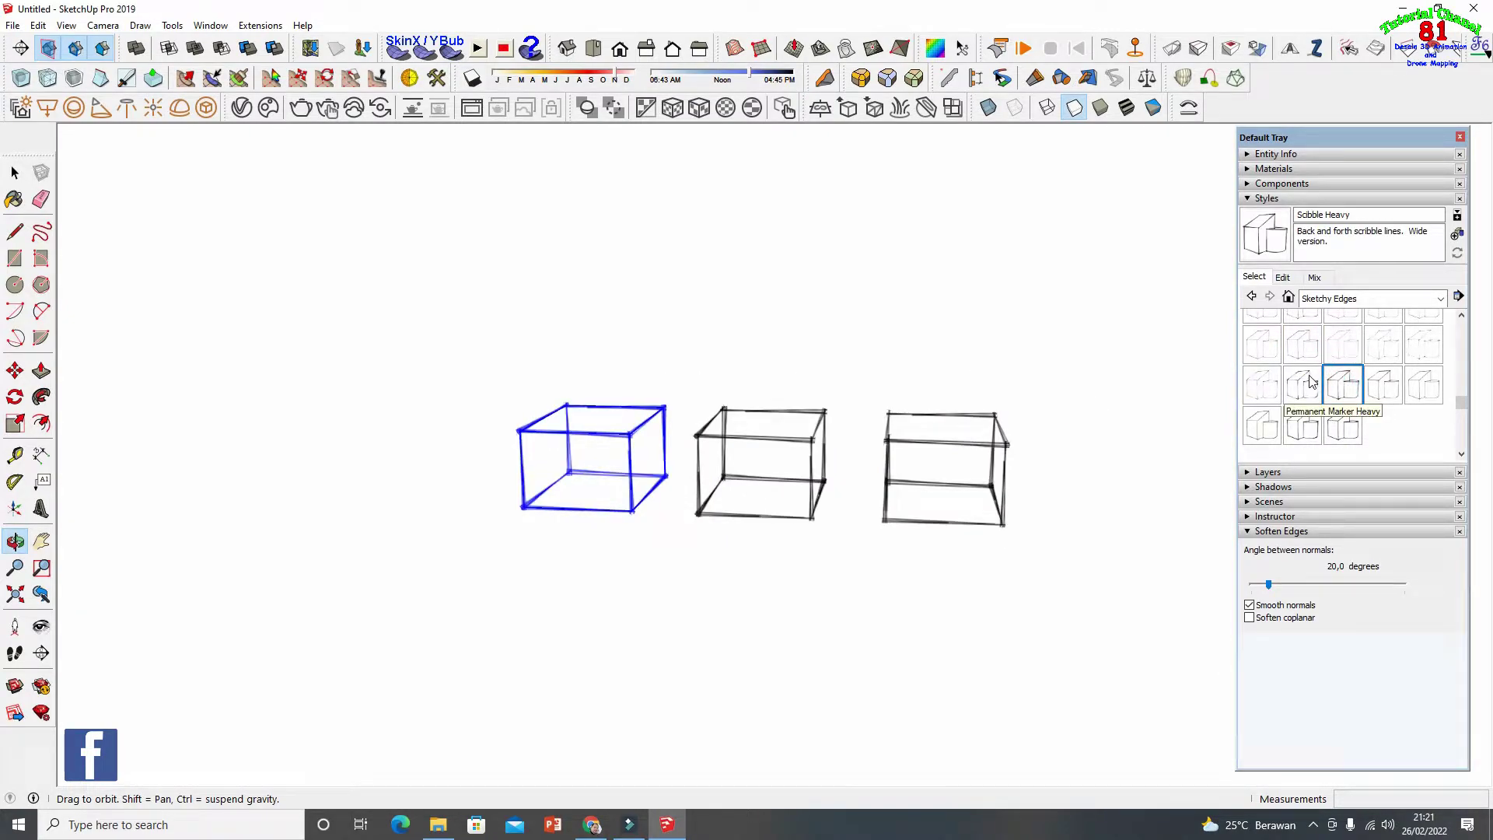
click(1306, 385)
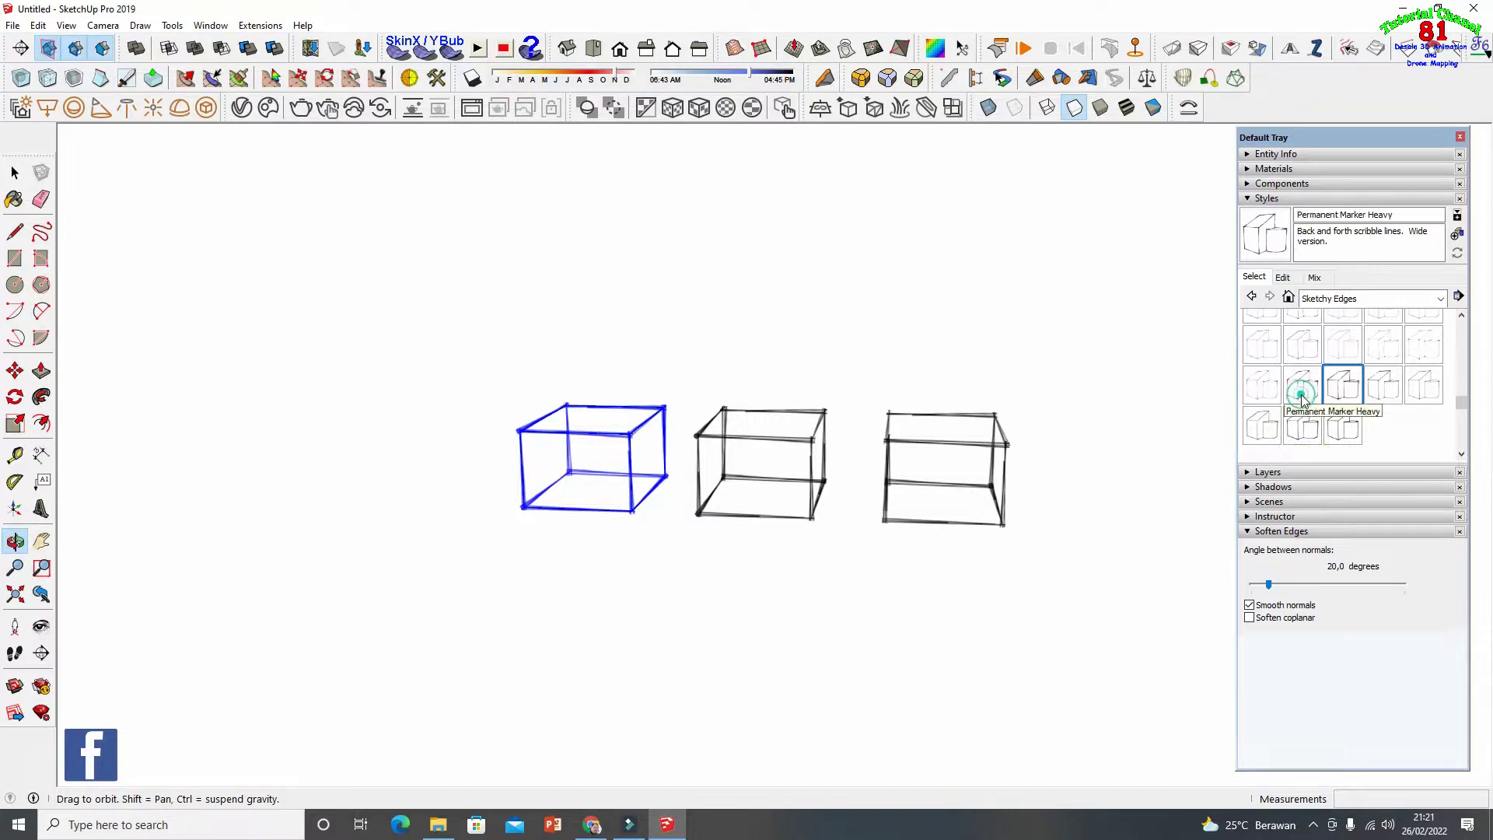
Switch to the Straight Lines collection and try its different line widths, starting with 01pix and ending with 09pix and 08pix
click(1337, 301)
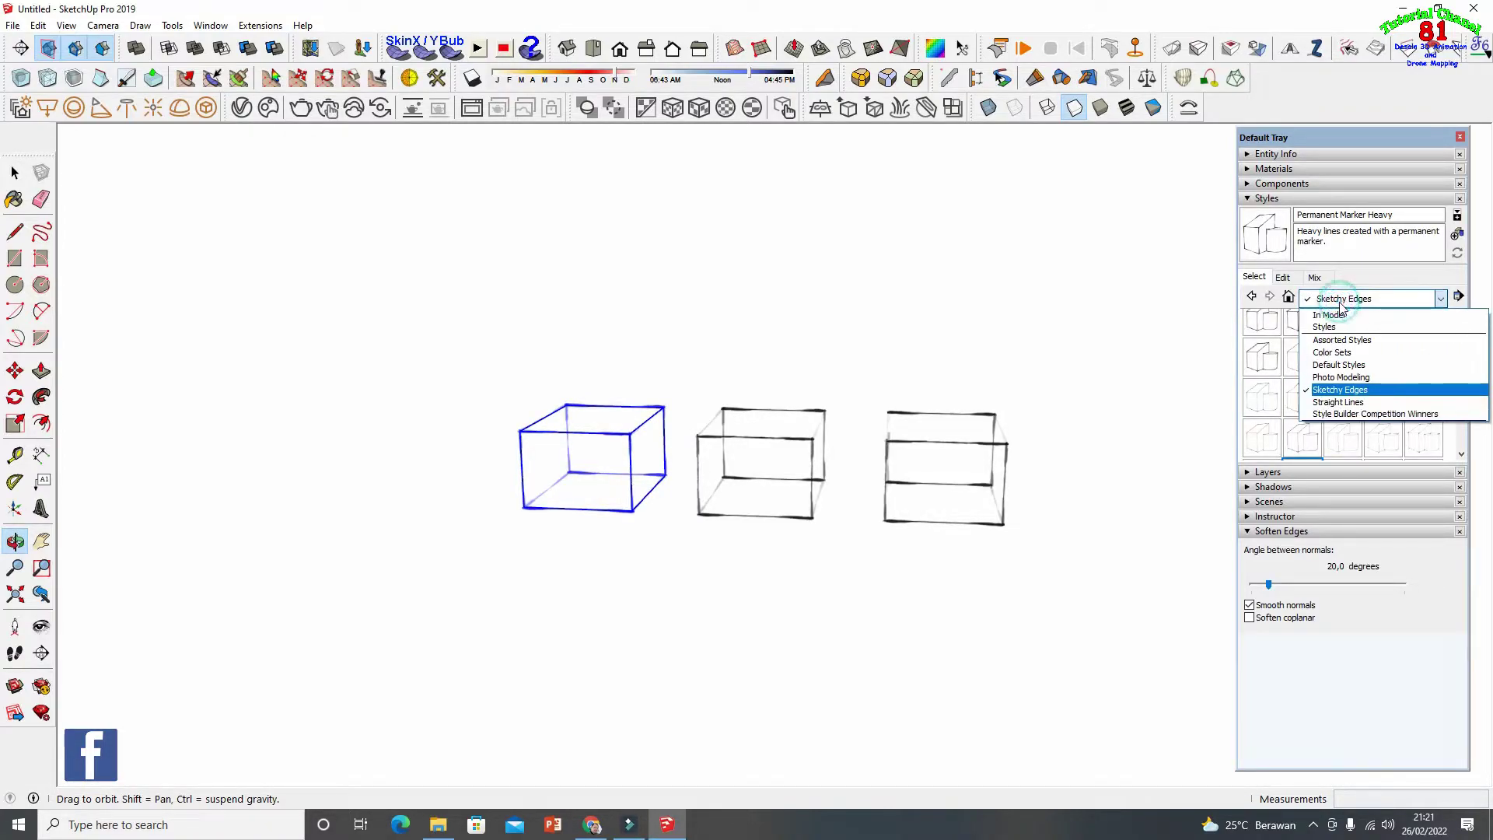
click(1339, 402)
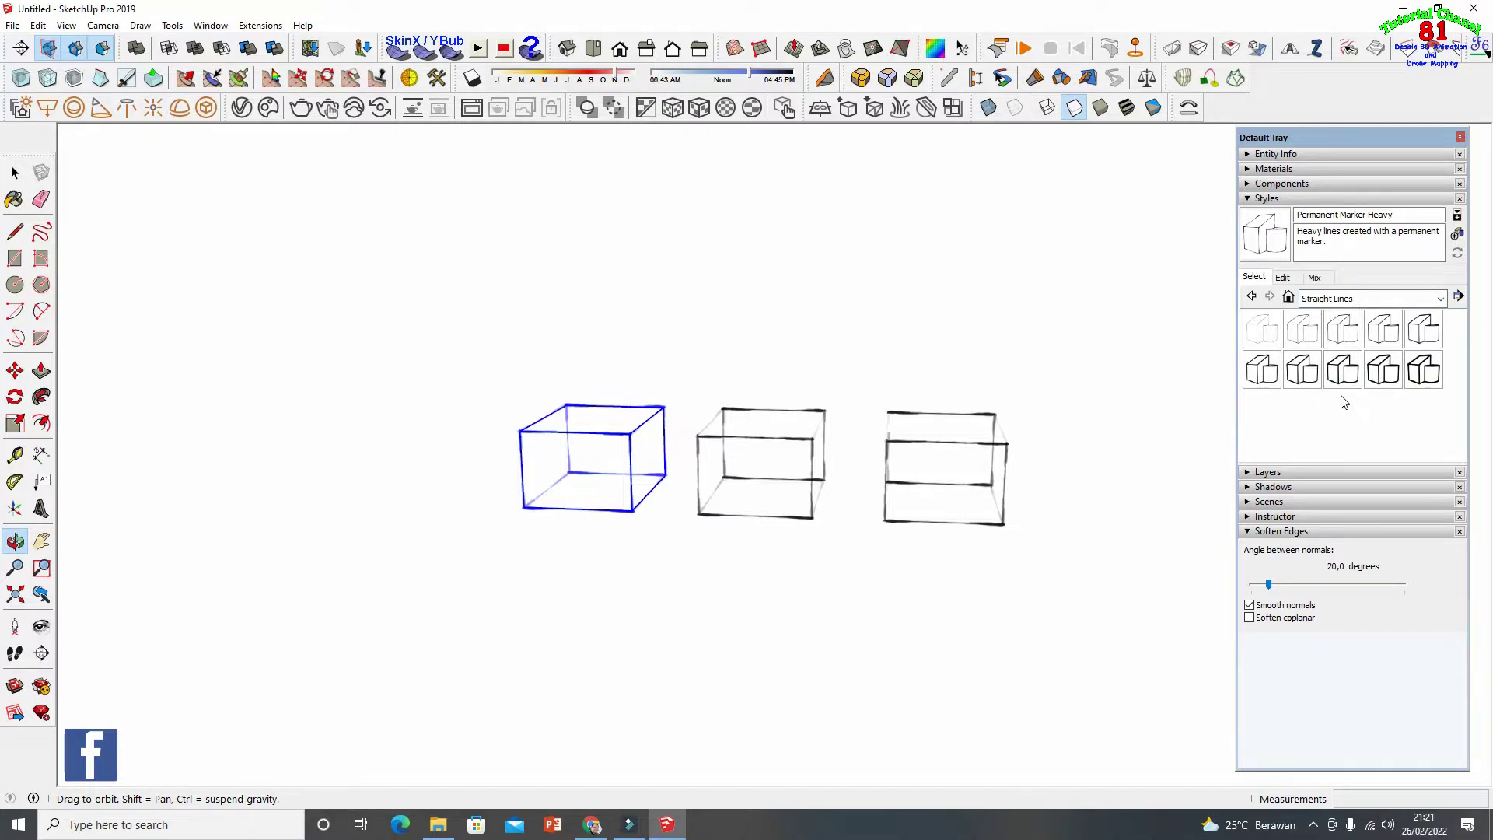
click(1270, 336)
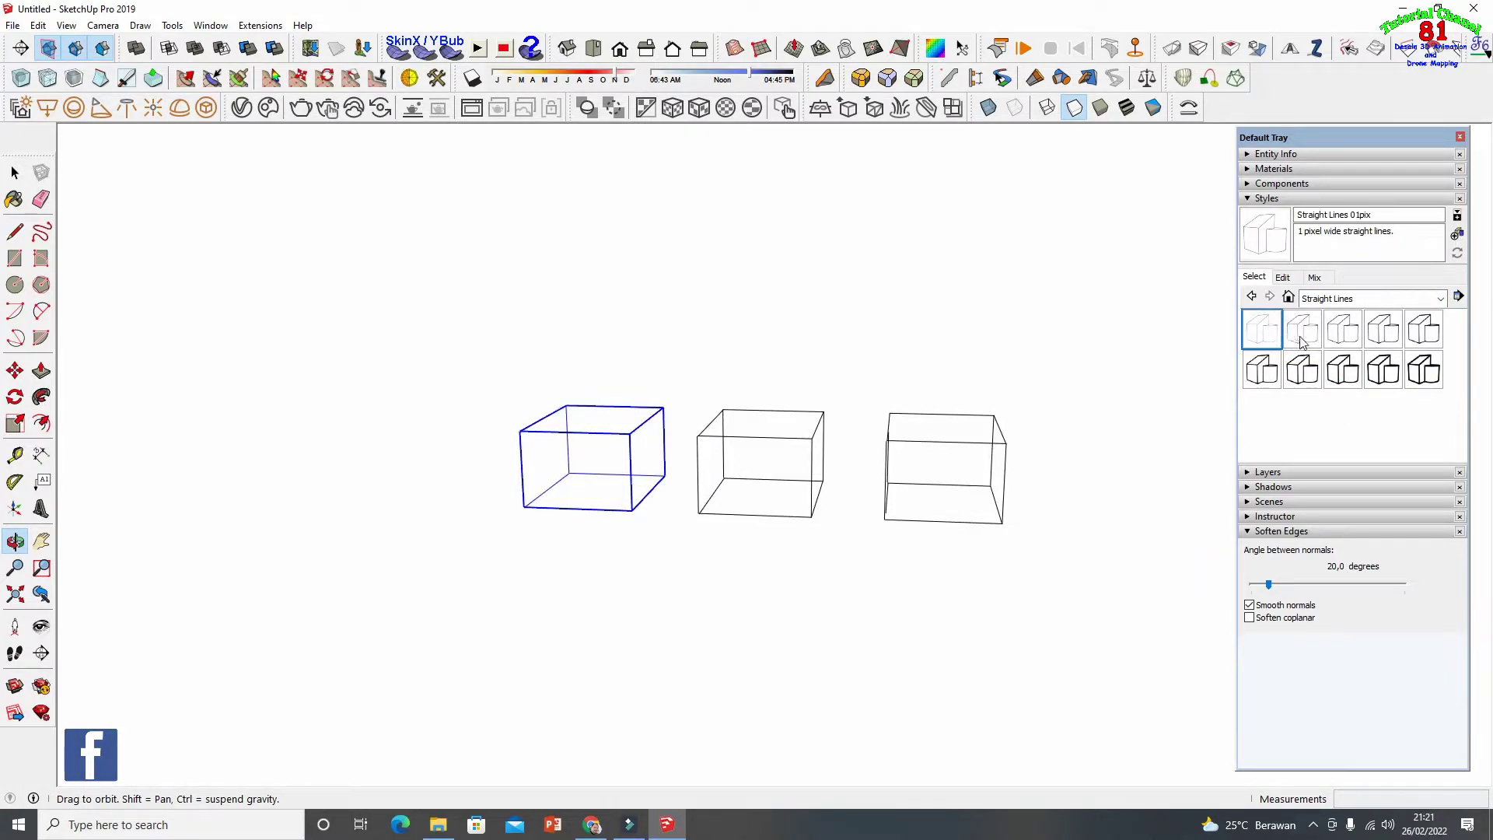
click(1302, 333)
click(1348, 338)
click(1382, 330)
click(1424, 329)
click(1423, 369)
click(1385, 371)
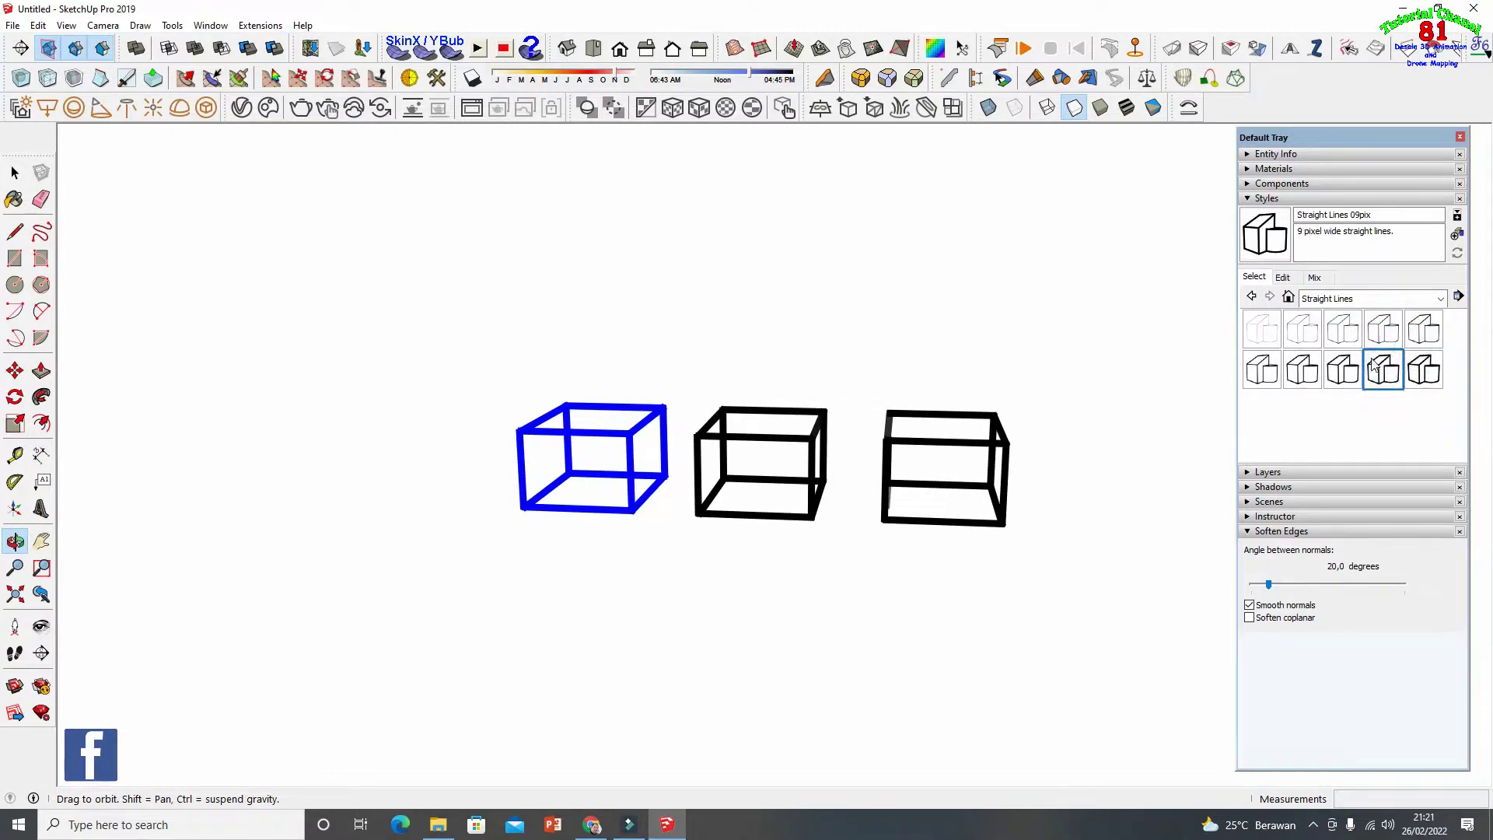
click(1342, 367)
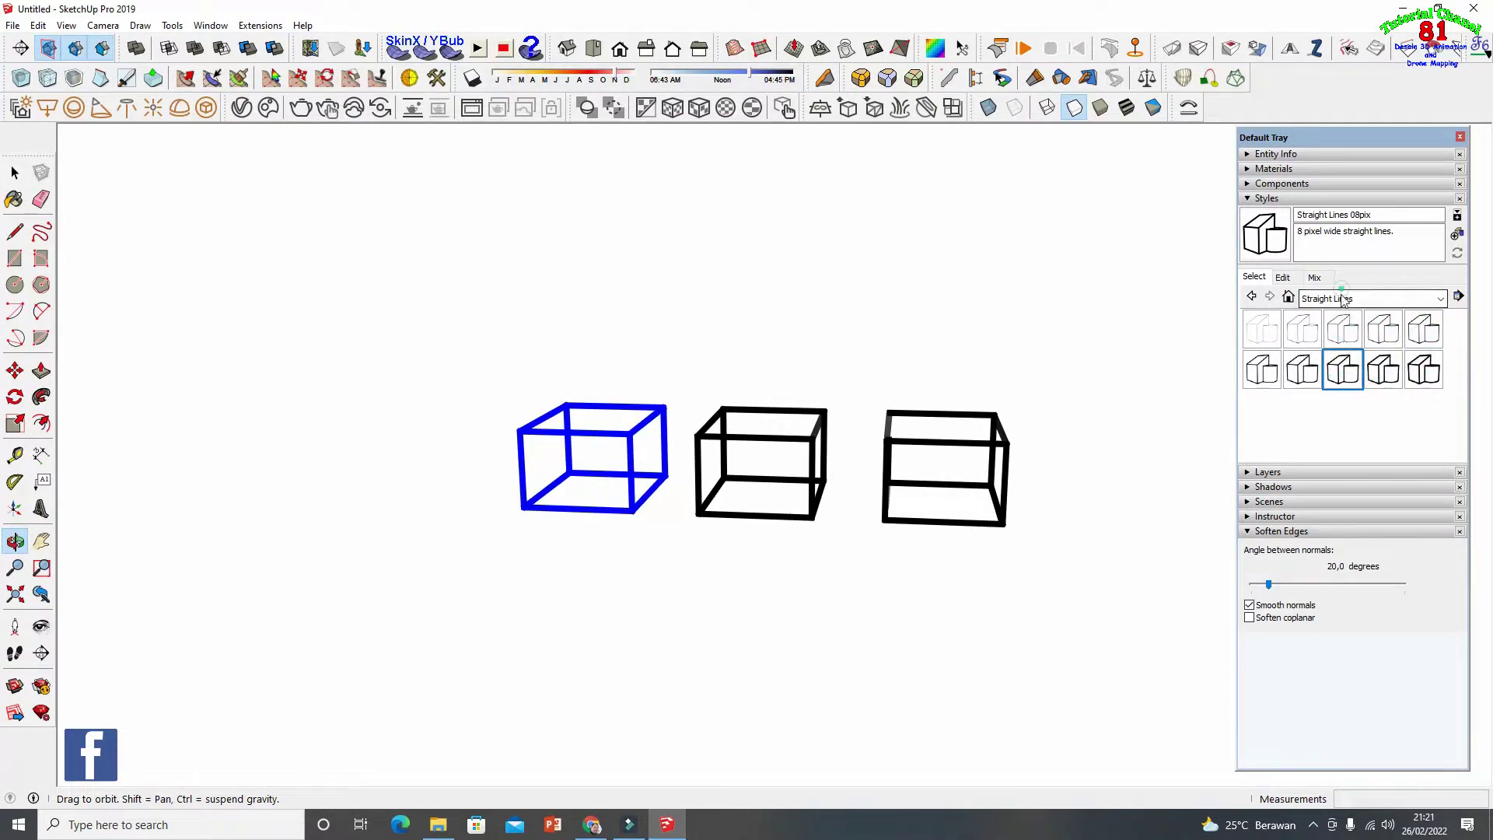
Return to the Default Styles collection and apply Architectural Design Style after trying Construction Documentation Style
click(1343, 302)
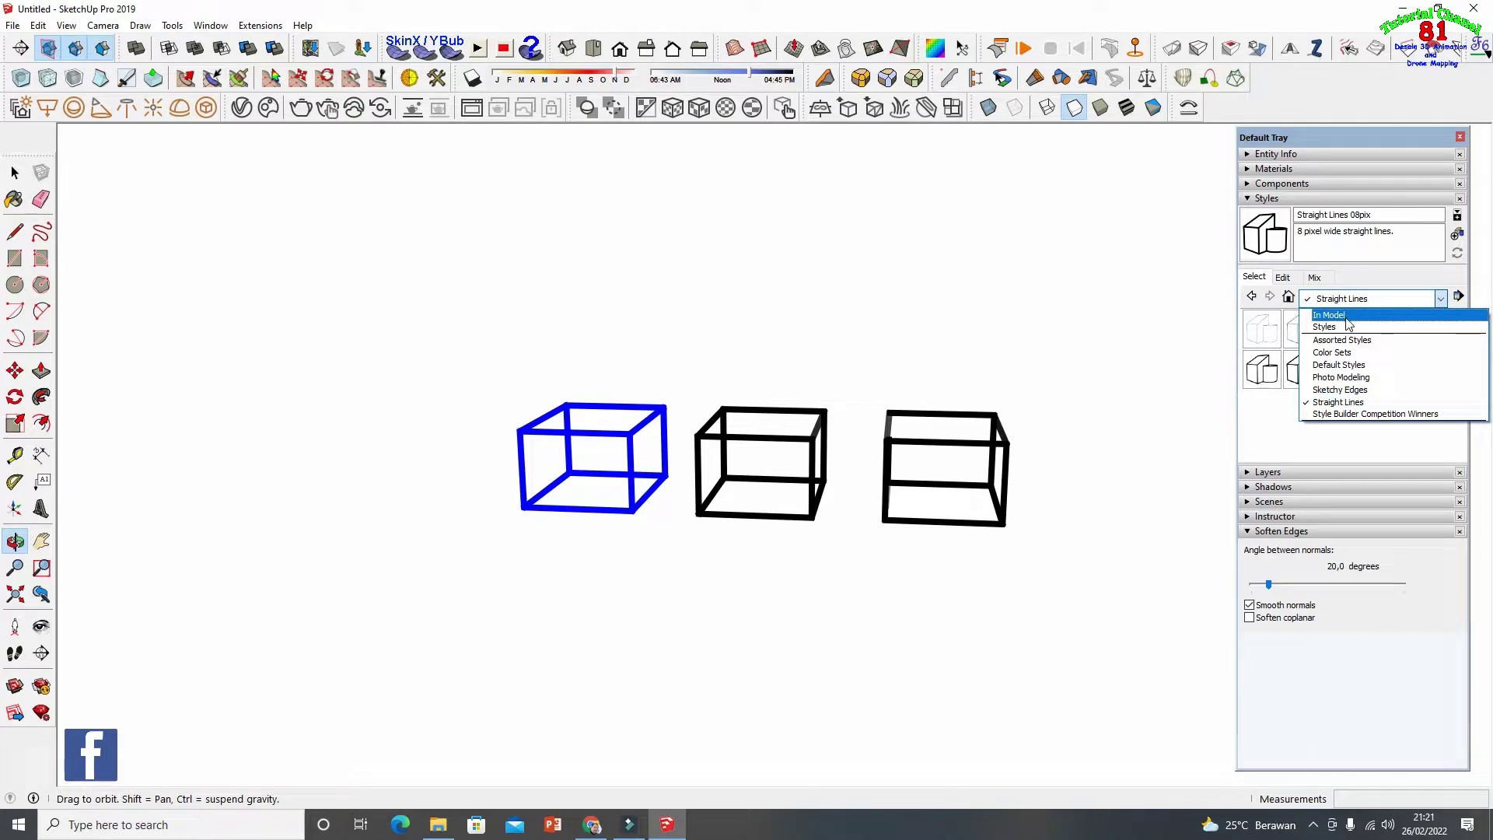
click(1352, 364)
click(1309, 331)
click(1345, 333)
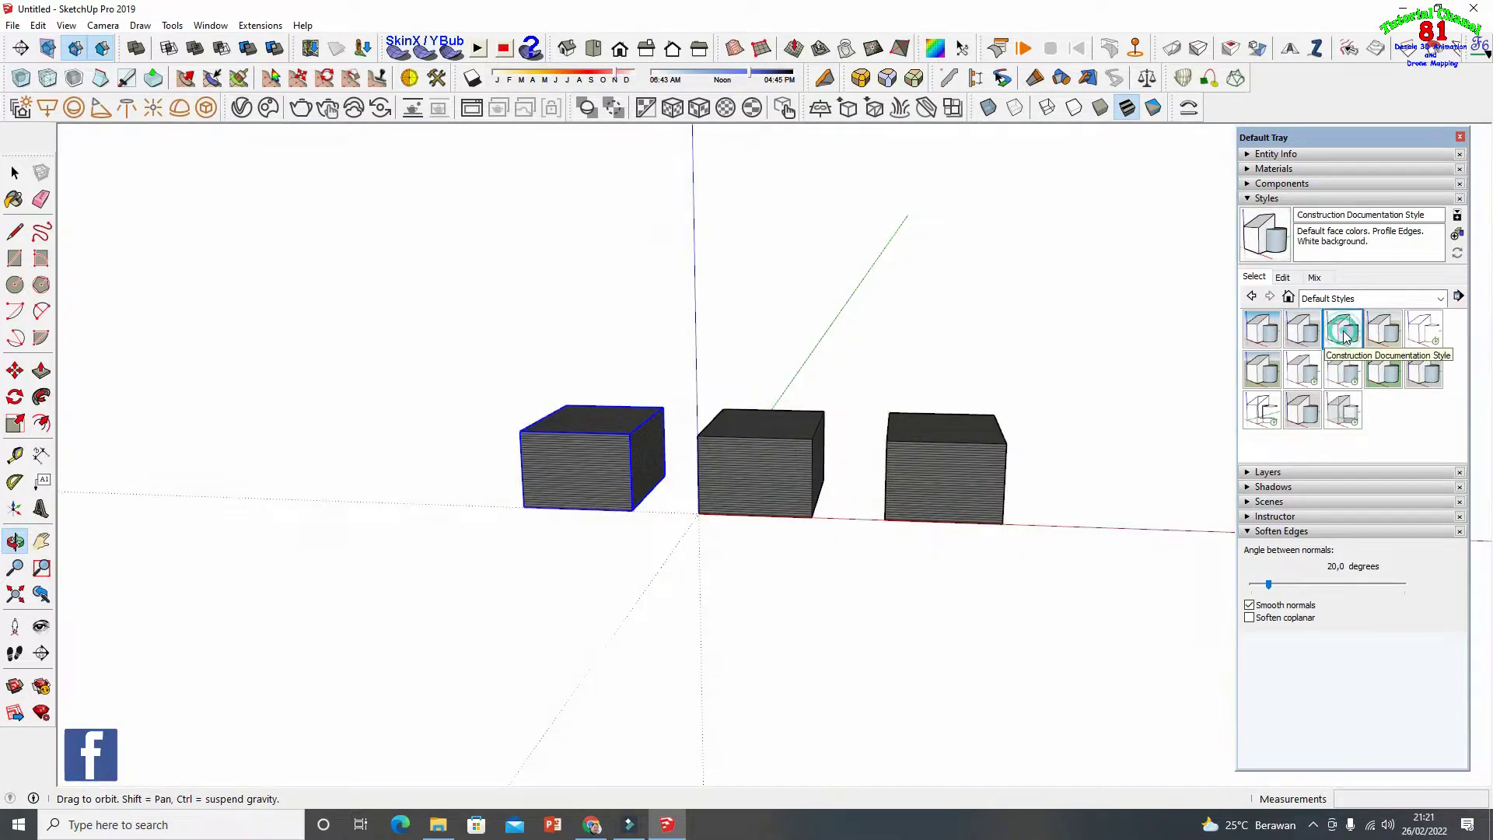
click(1302, 331)
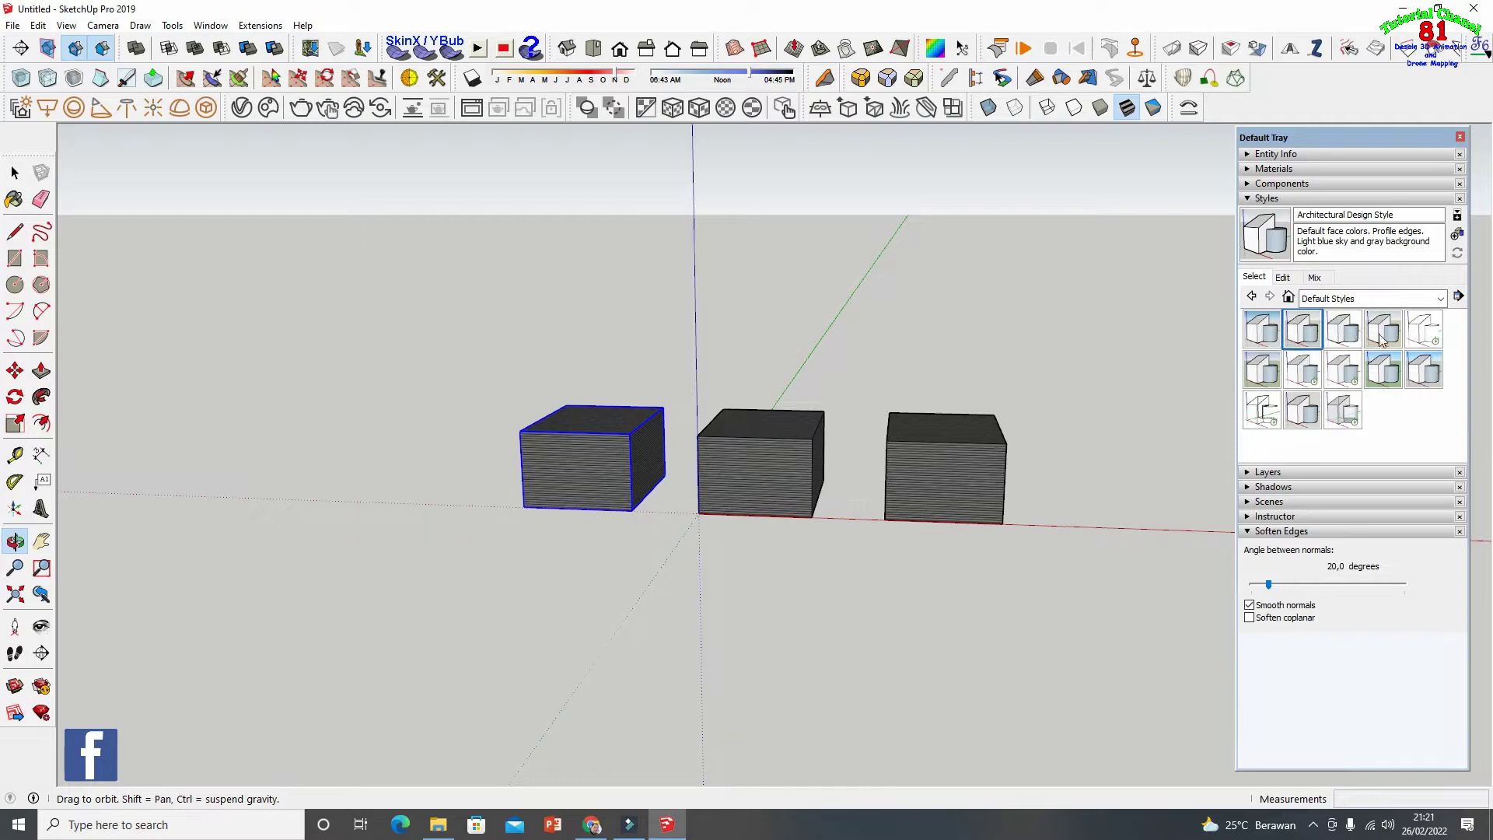
Collapse the Styles section and expand the Layers section
drag(866, 401, 819, 443)
drag(913, 446, 881, 439)
click(1251, 199)
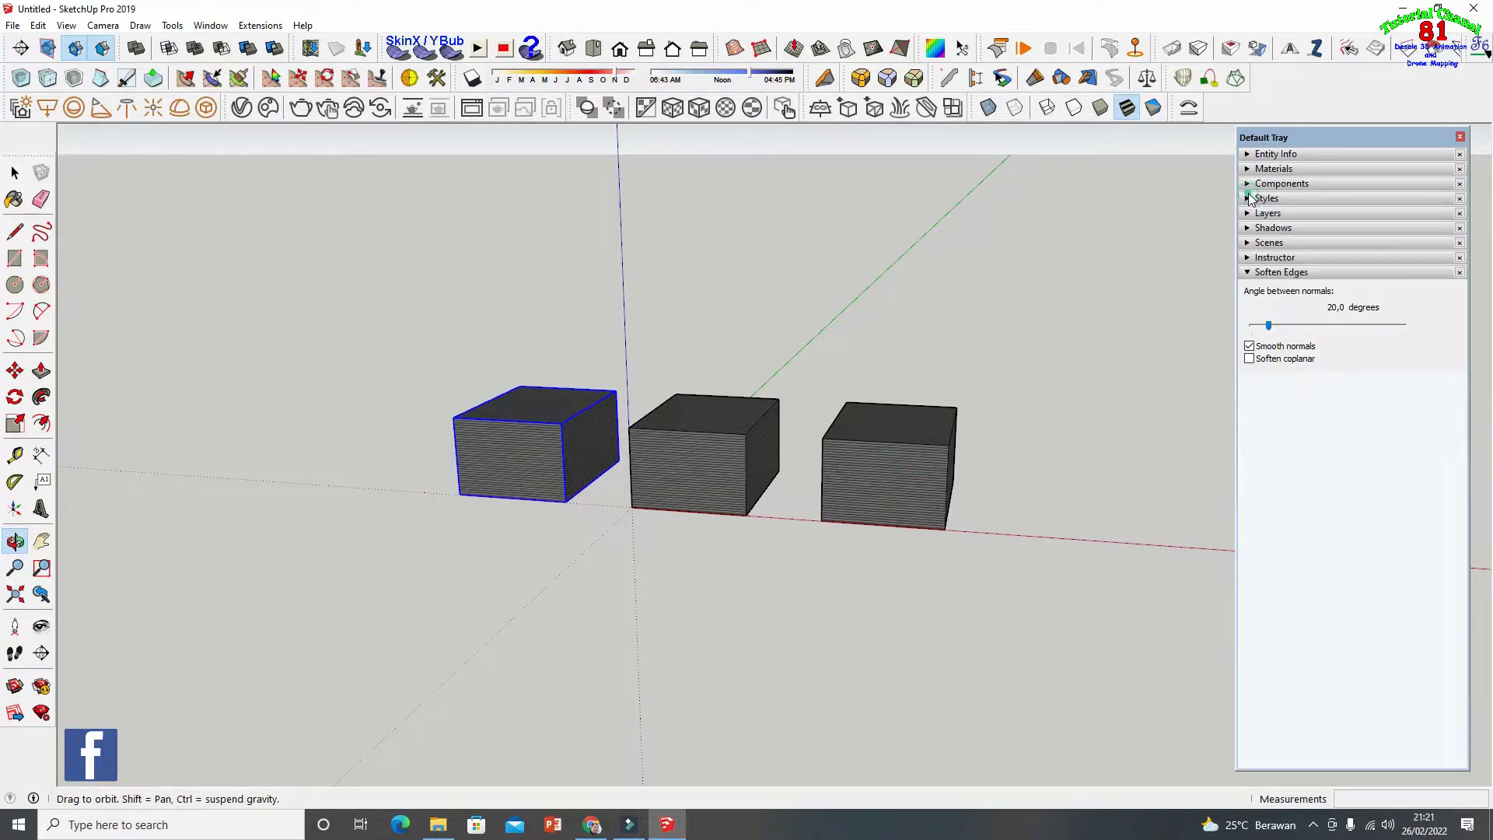
click(1248, 215)
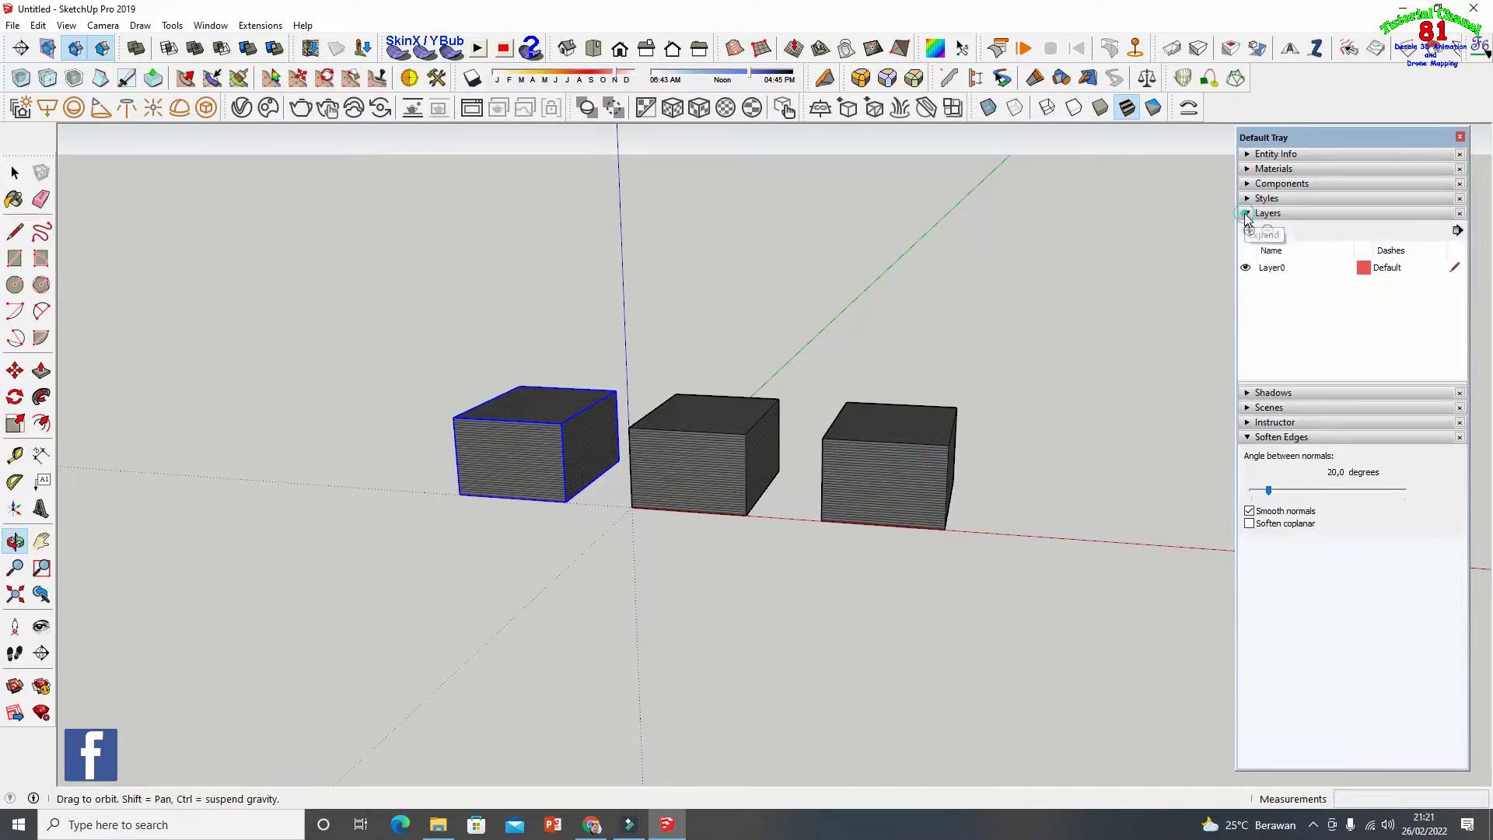
Select all three box components and delete them from the model
drag(829, 370, 870, 389)
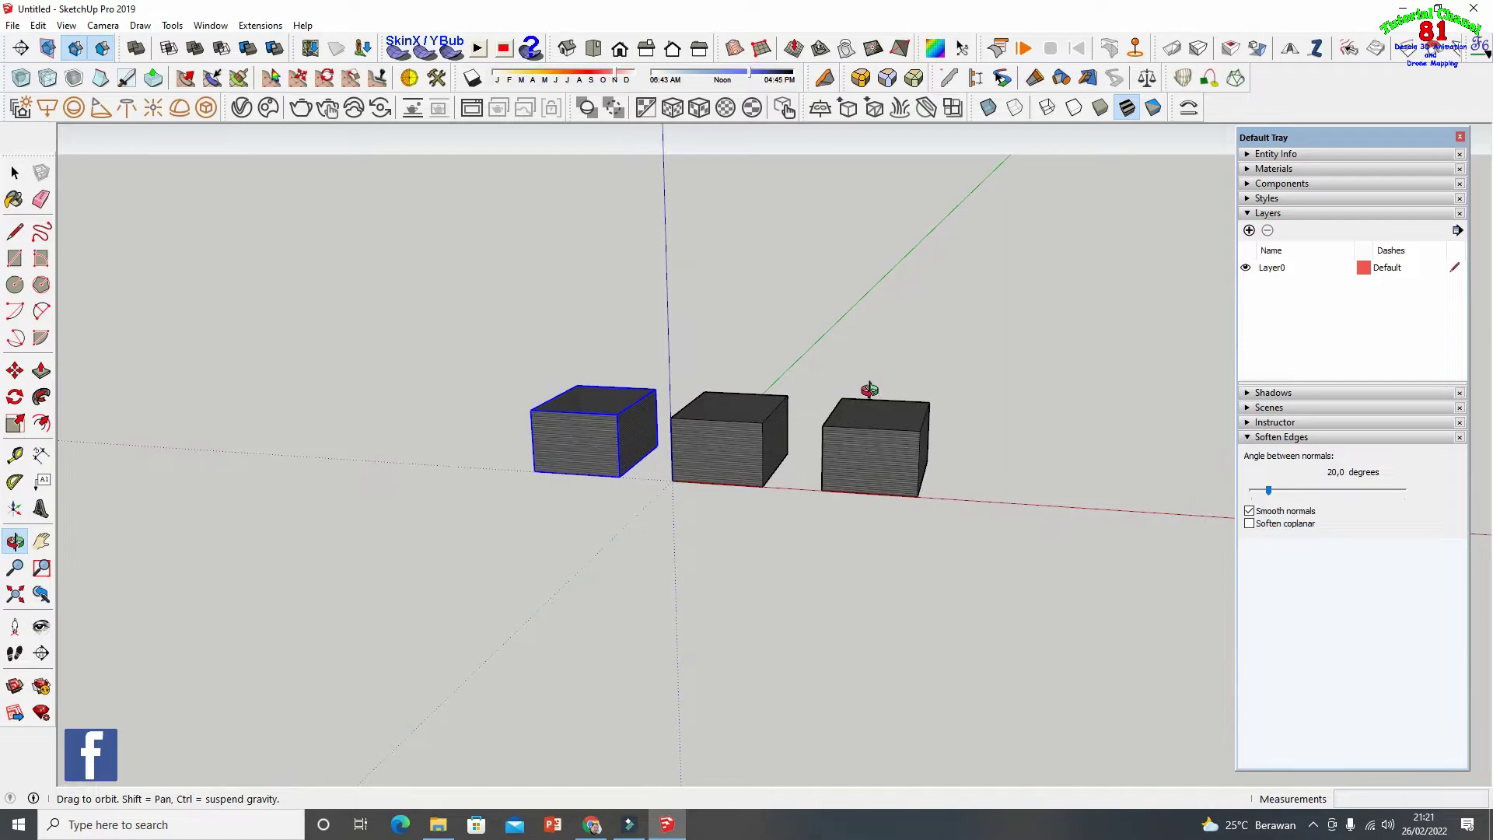
click(15, 173)
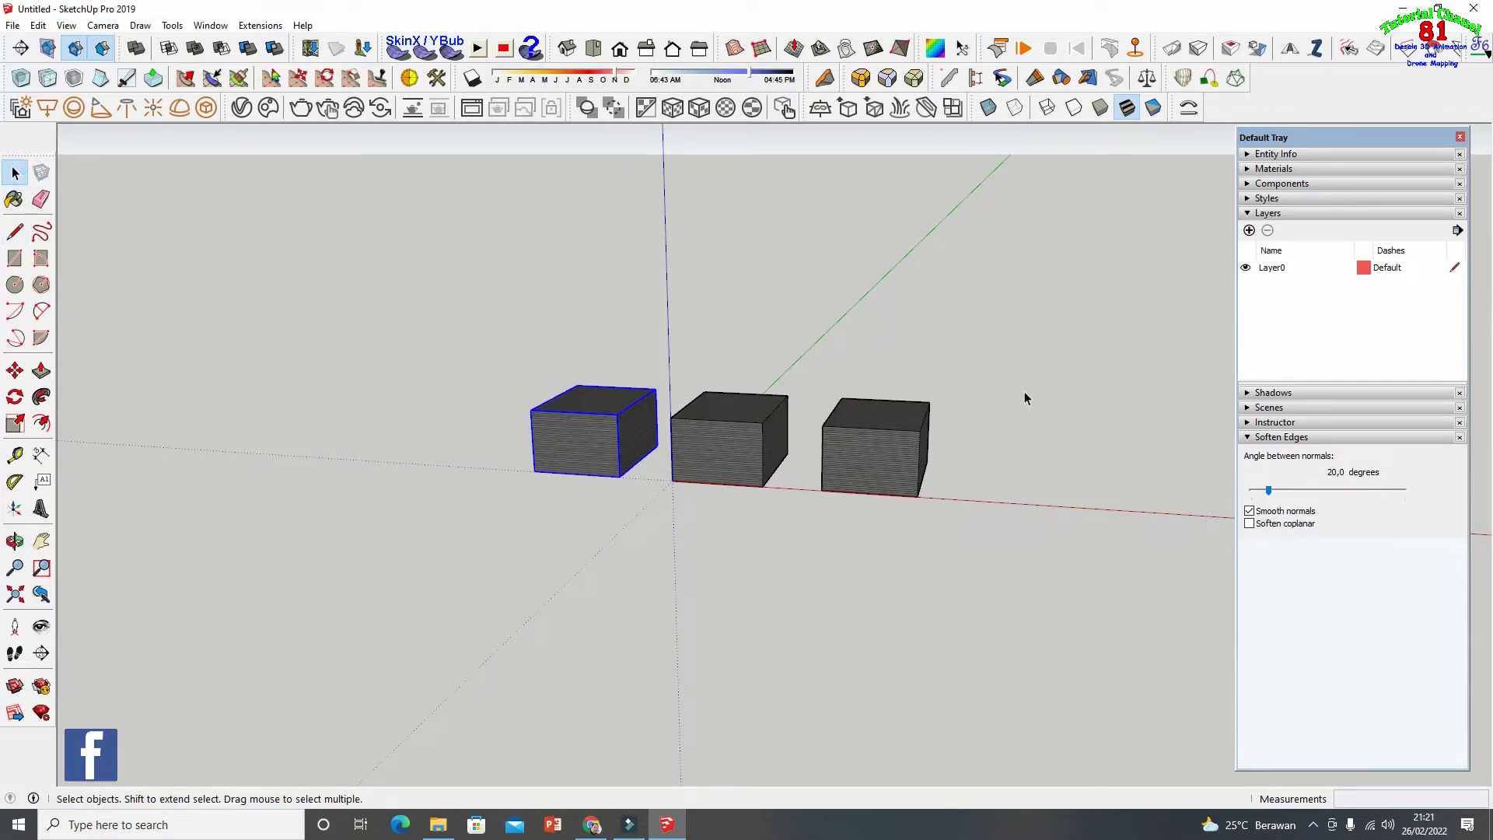
scroll(1011, 401, up, 2)
scroll(1007, 411, down, 2)
scroll(660, 336, up, 2)
scroll(1132, 455, up, 1)
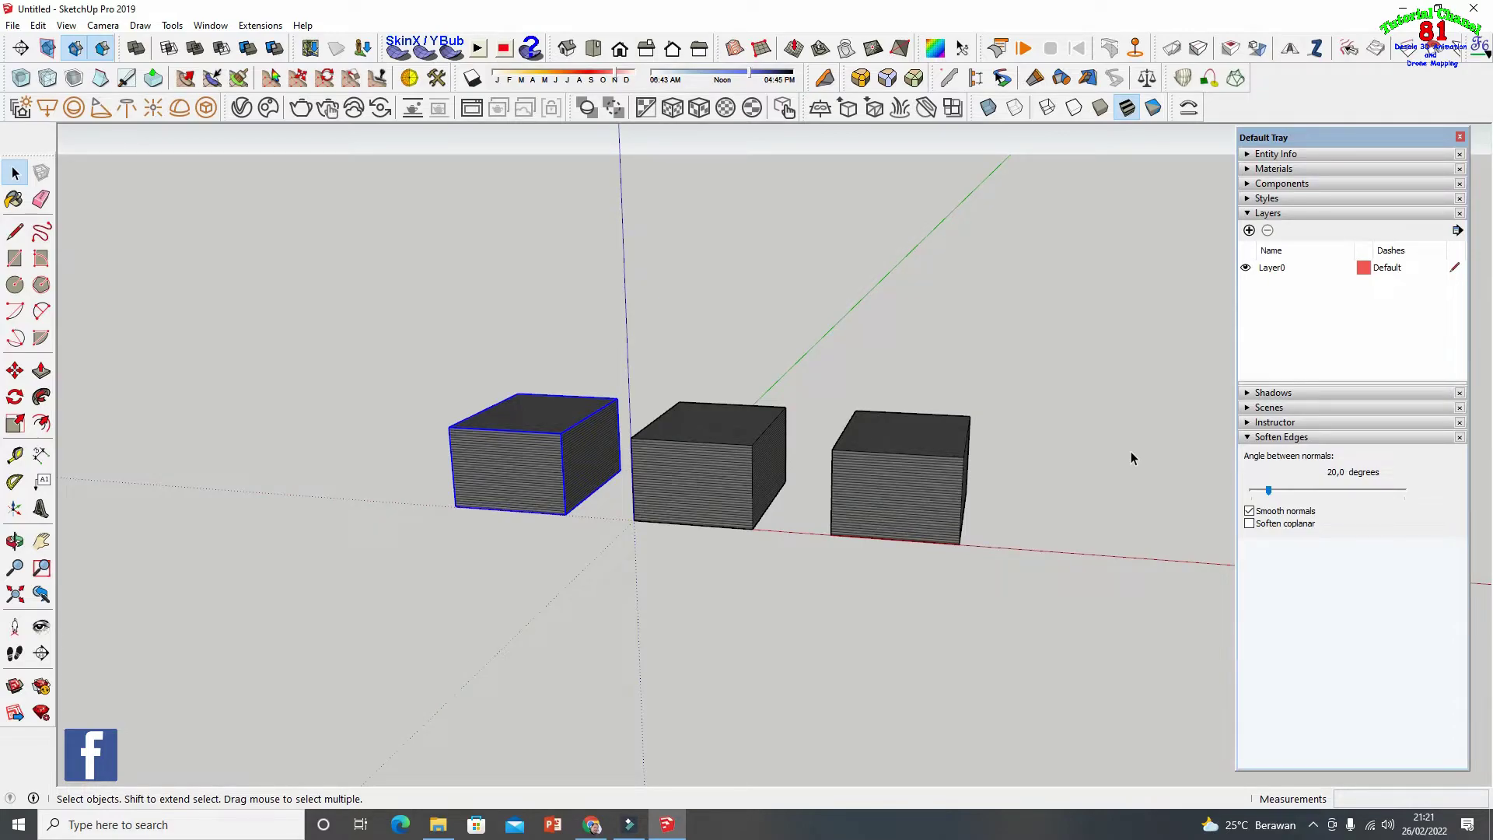
click(14, 172)
drag(273, 236, 1014, 583)
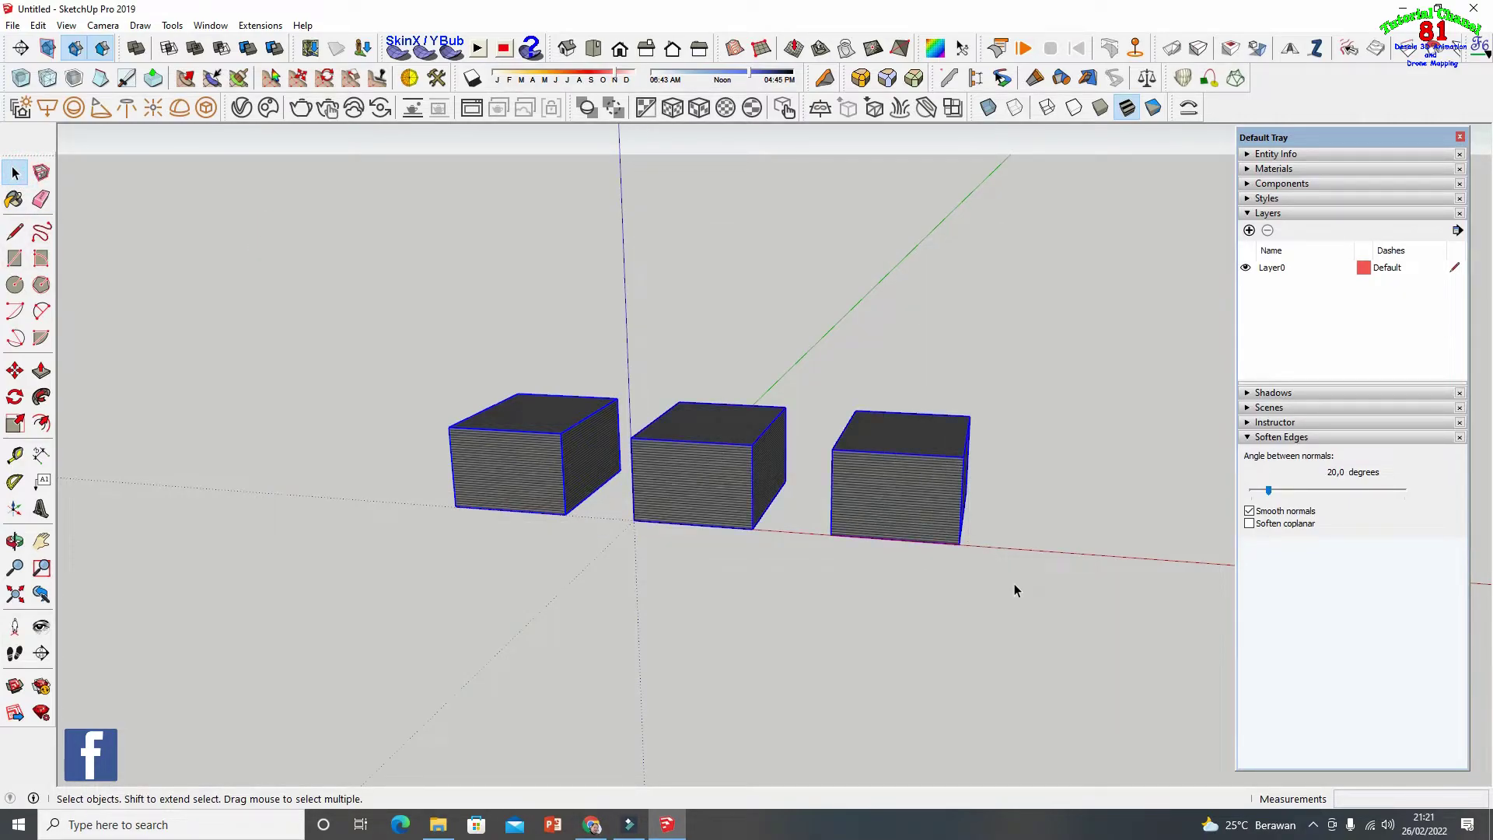
key(Delete)
Draw a ground rectangle from the origin between the red and green axes and push/pull it up about 0.26 m
click(14, 258)
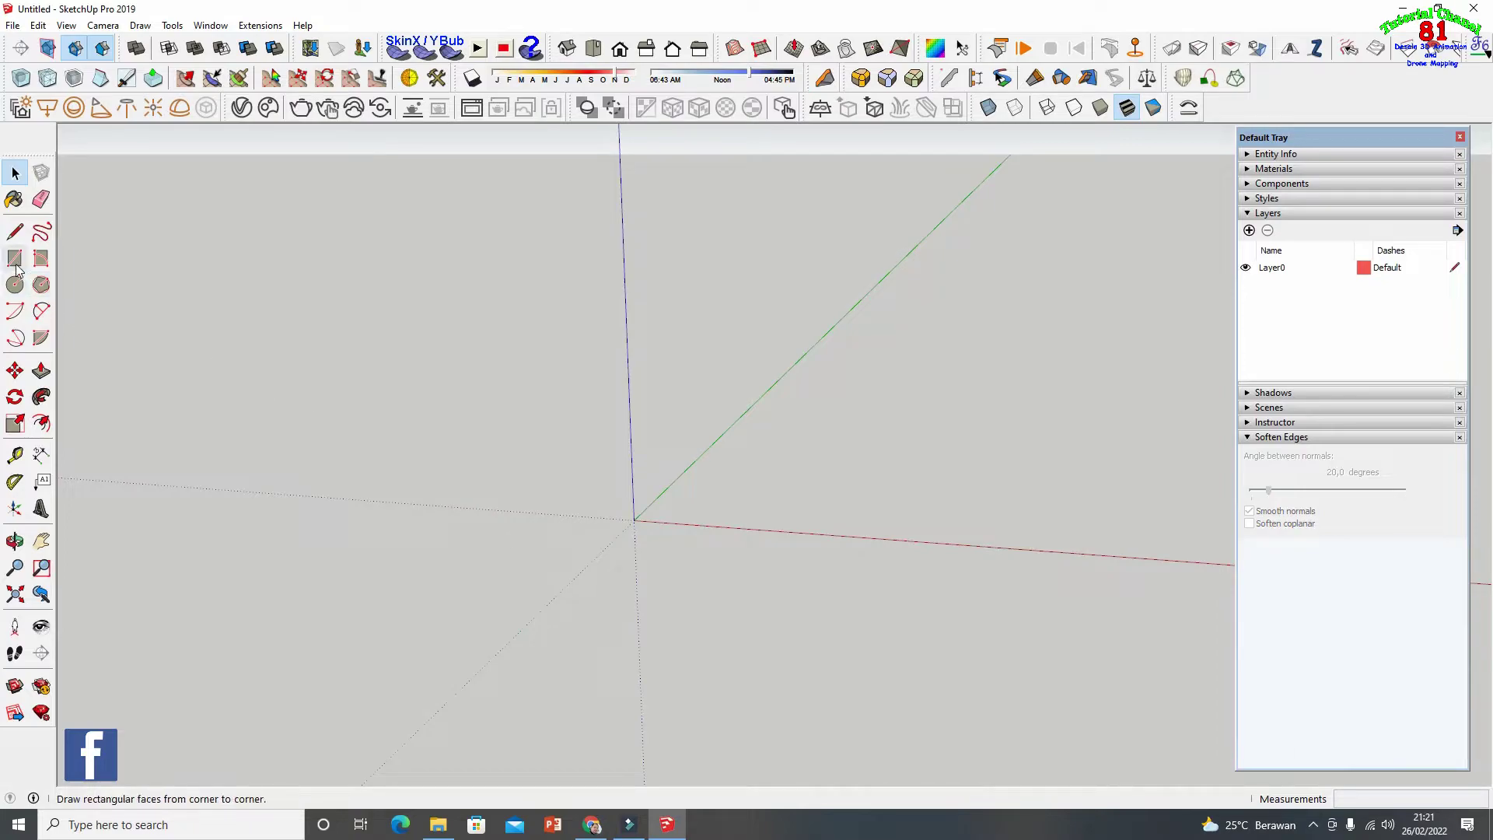
click(634, 520)
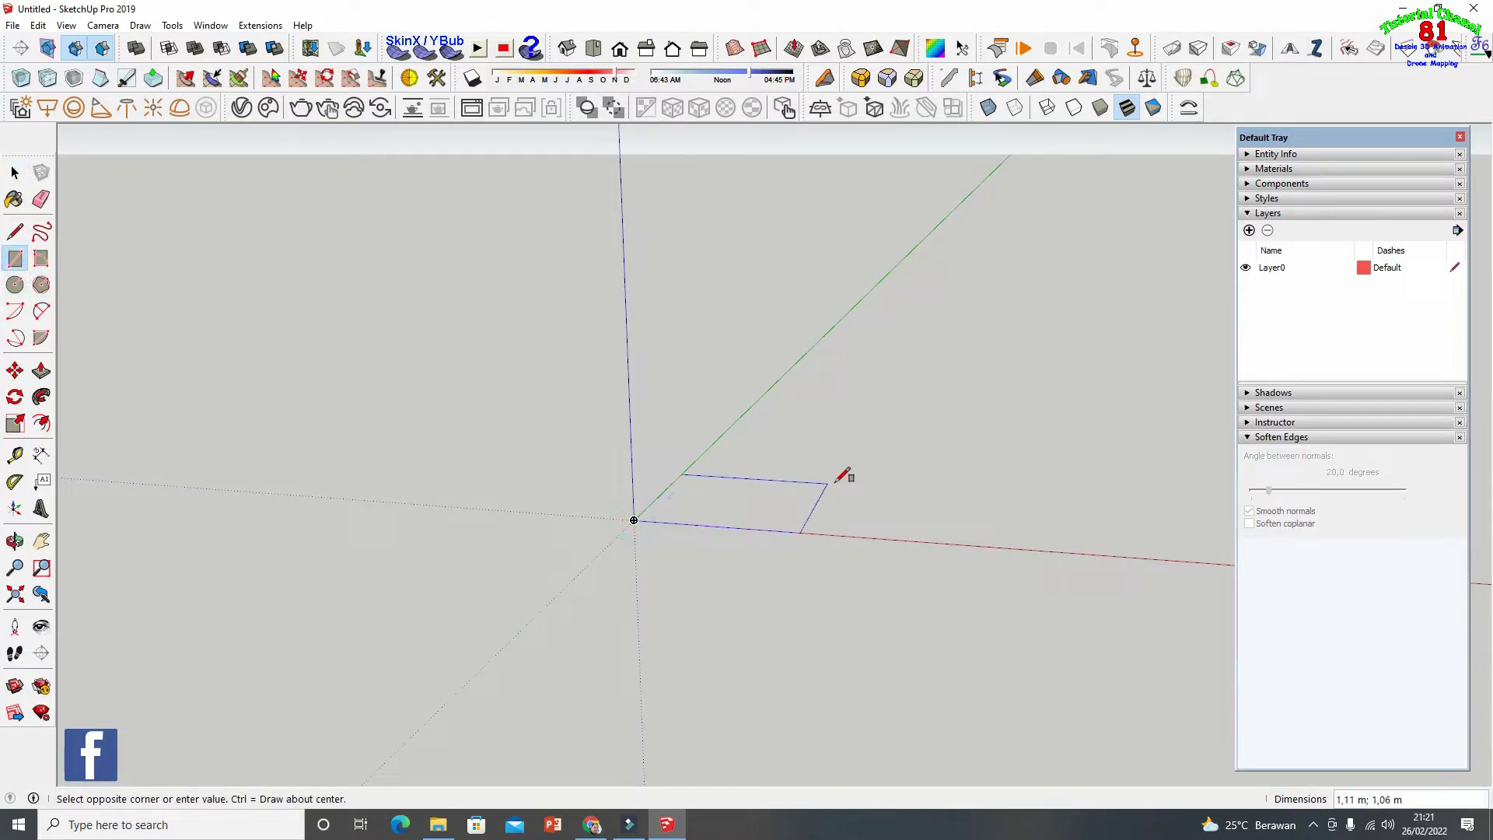
click(931, 440)
click(42, 370)
click(679, 510)
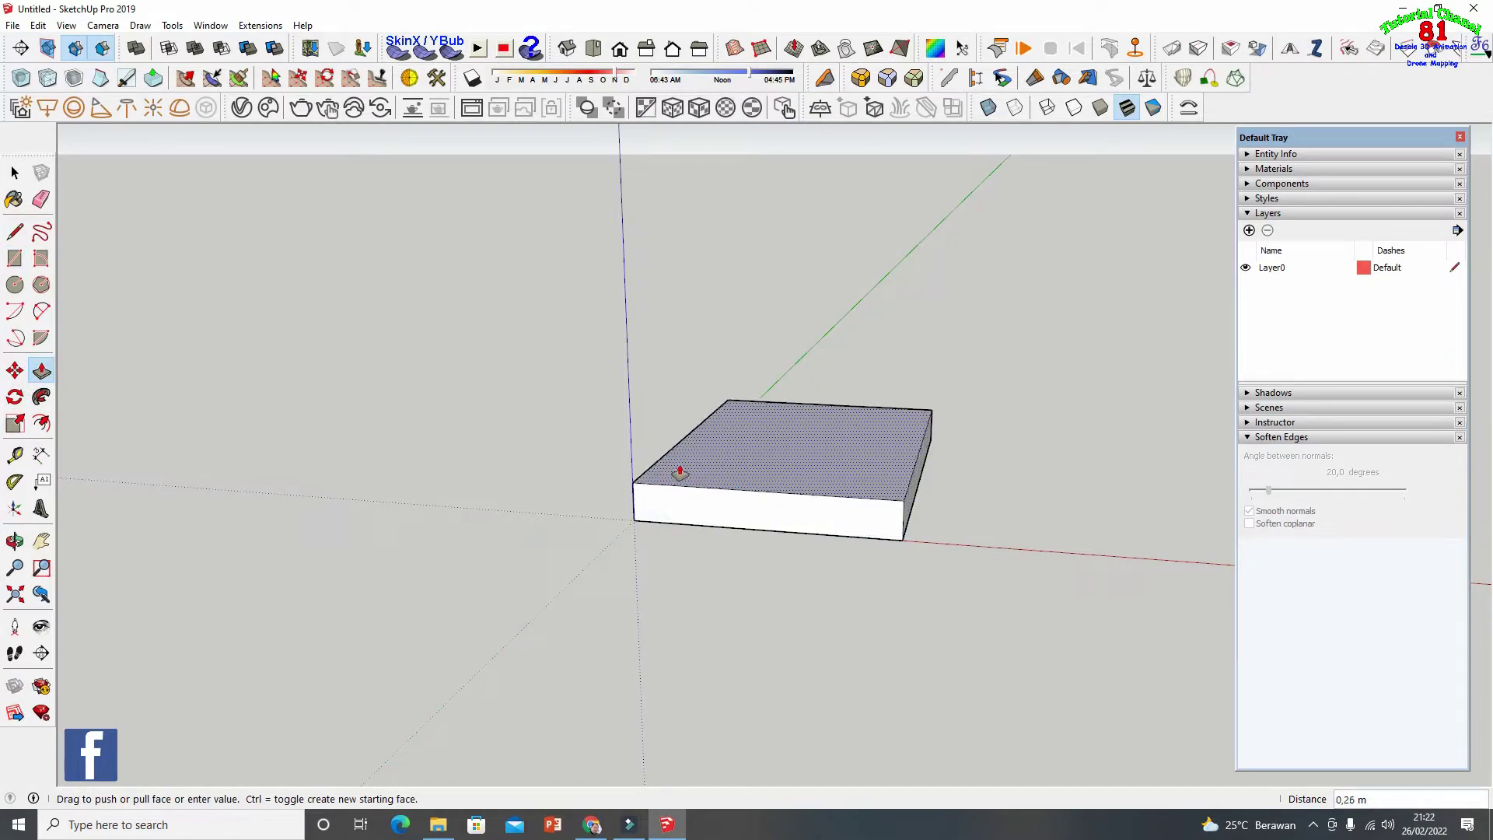
click(680, 466)
Expand the Materials section and paint the whole box with Brick Tumbled from the Brick, Cladding and Siding collection
middle_drag(300, 524, 290, 524)
scroll(618, 492, up, 2)
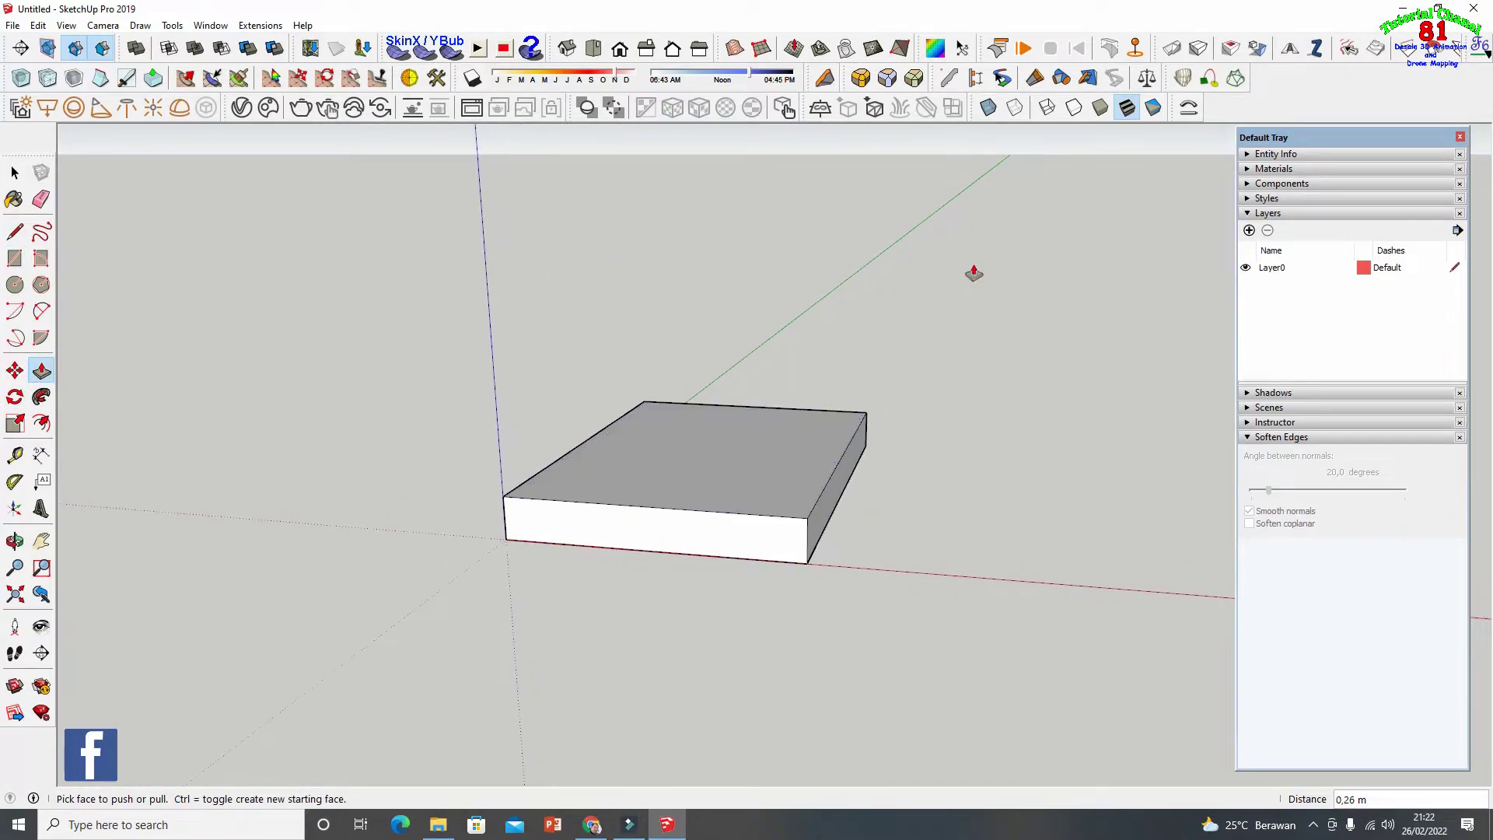
click(1245, 169)
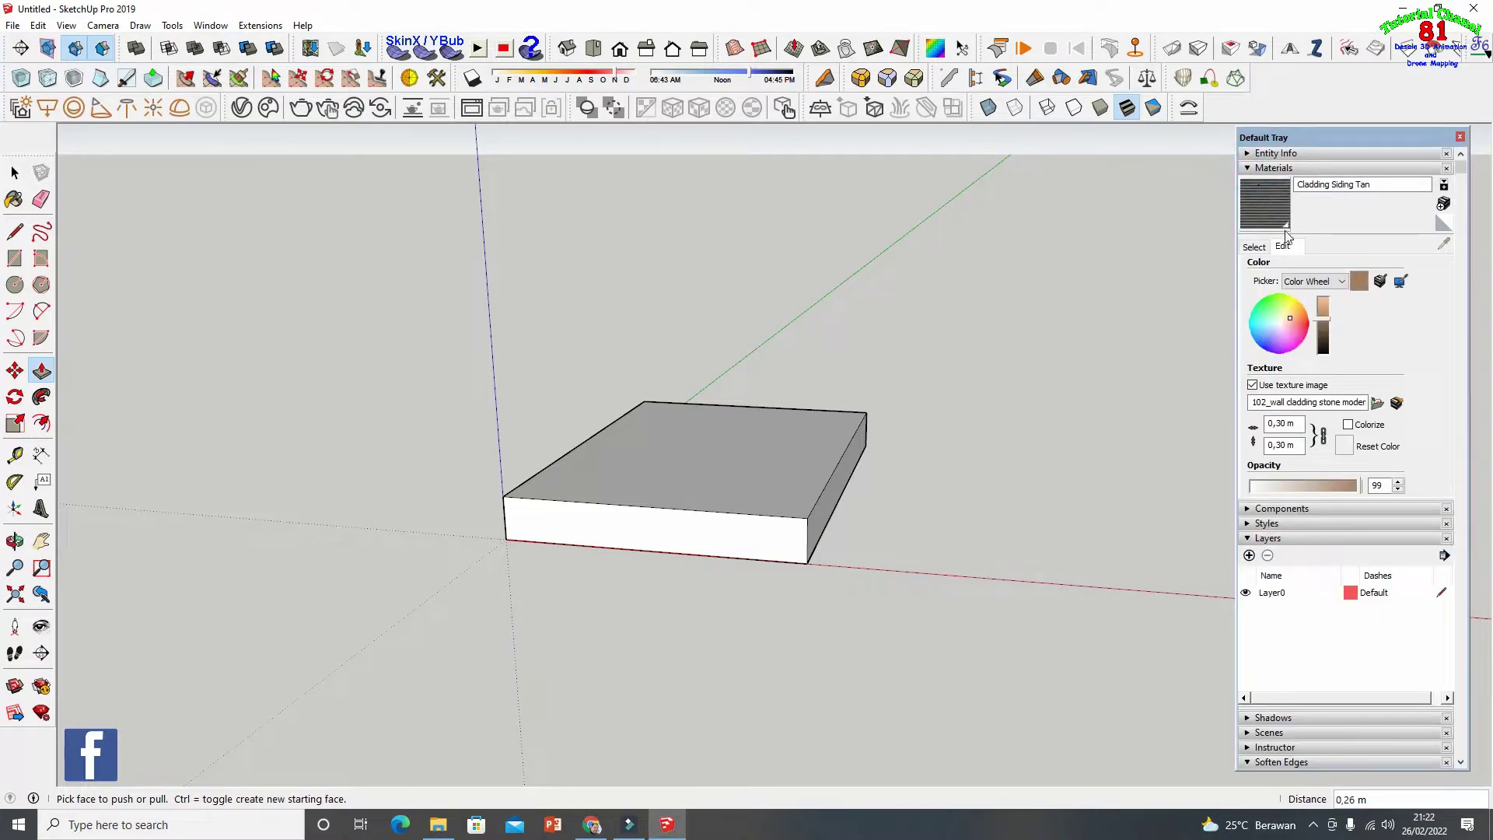
click(1264, 248)
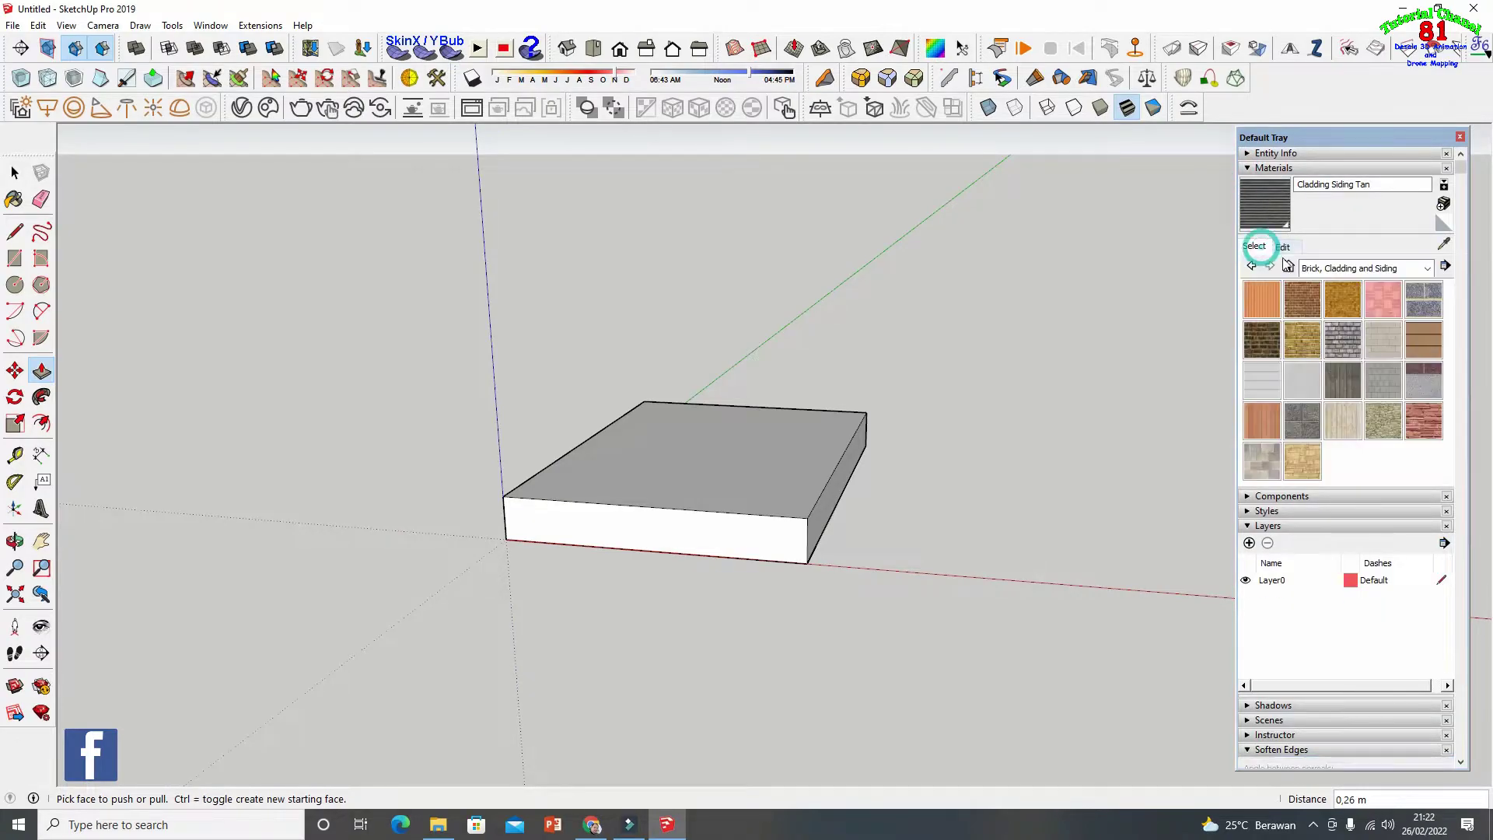
click(1345, 270)
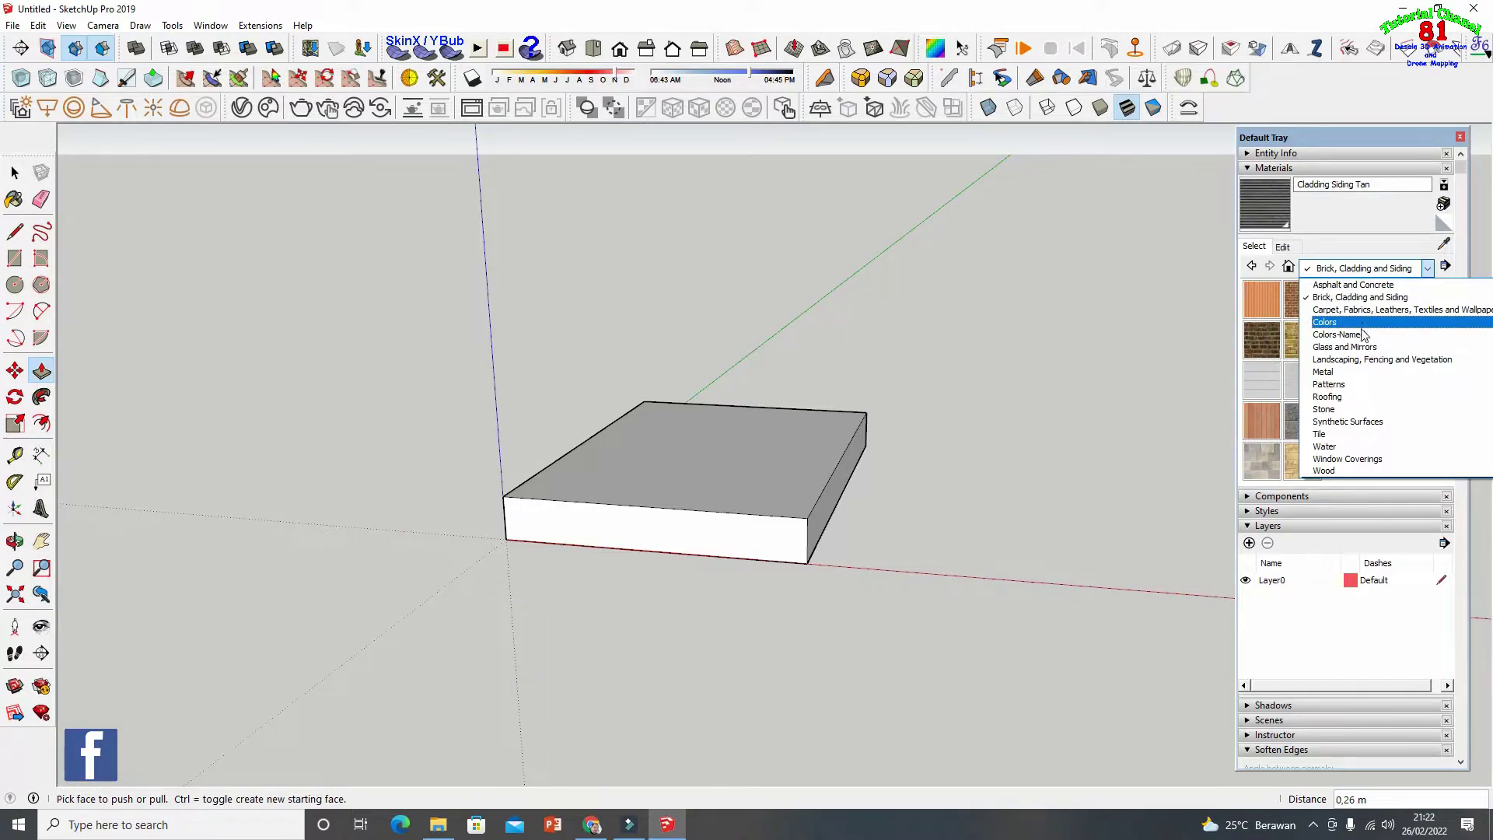
click(1361, 297)
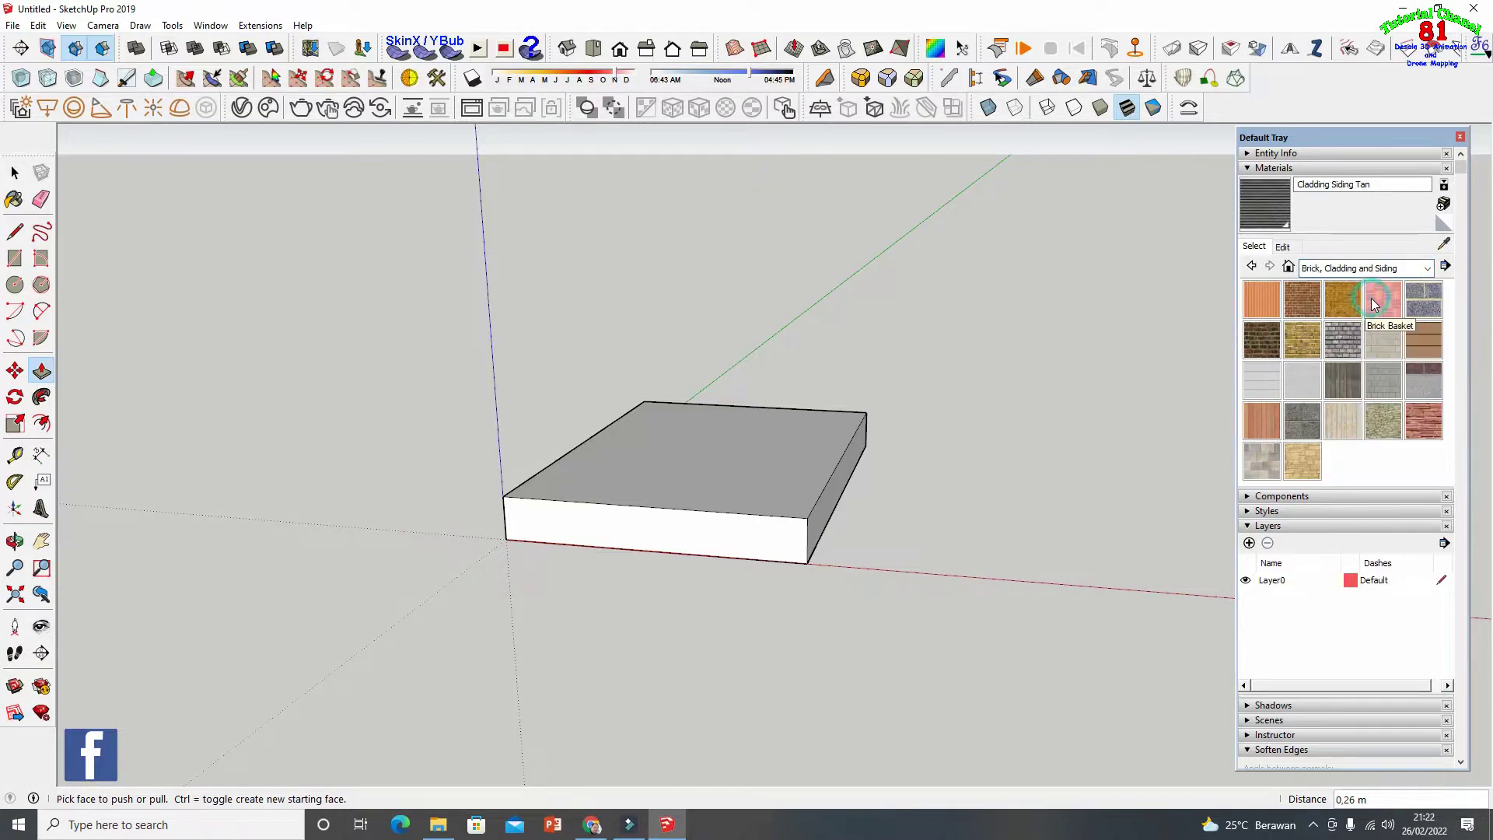
click(1342, 340)
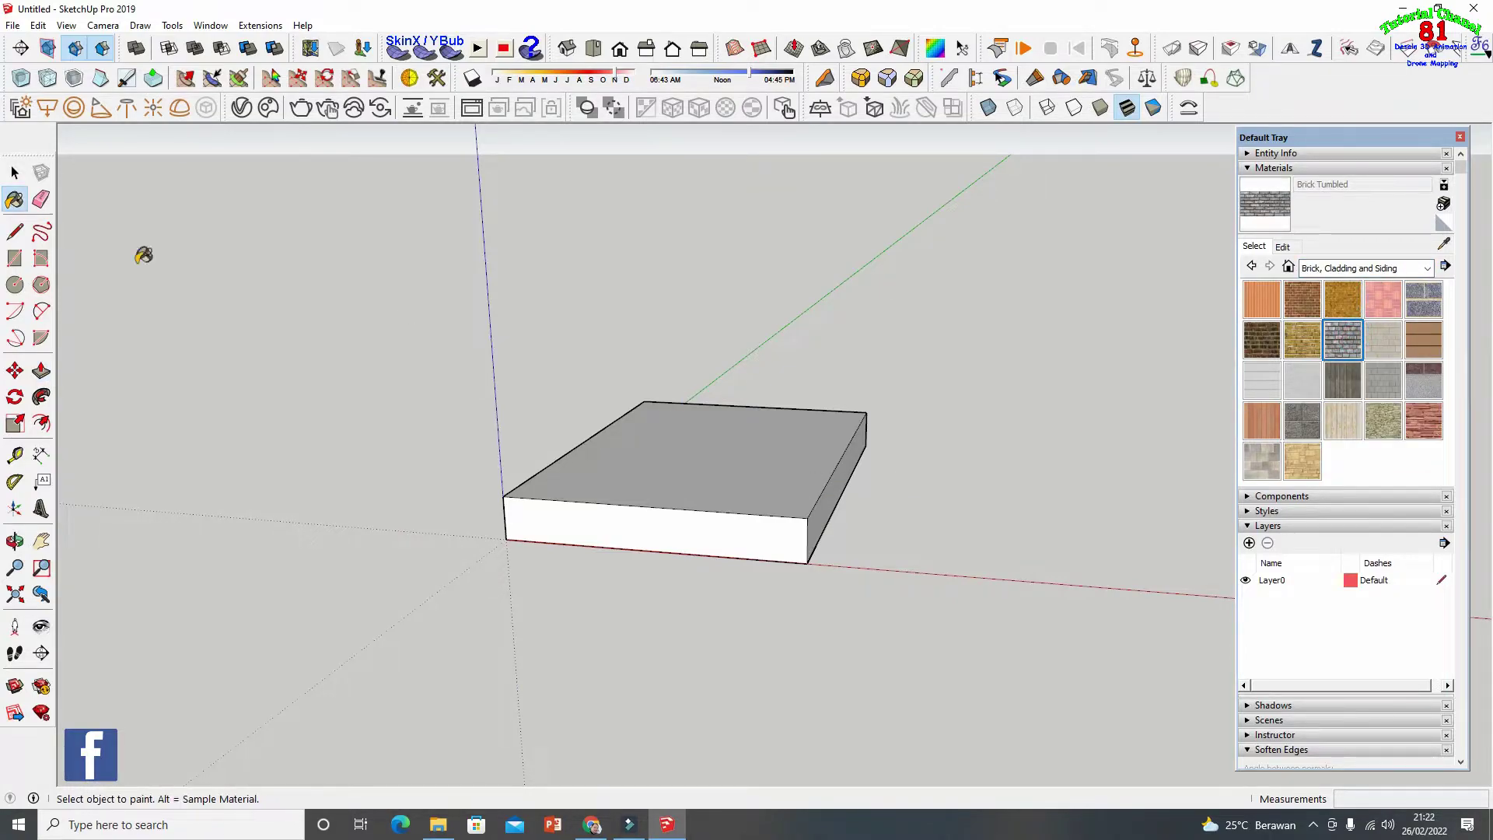
click(14, 172)
drag(179, 212, 988, 618)
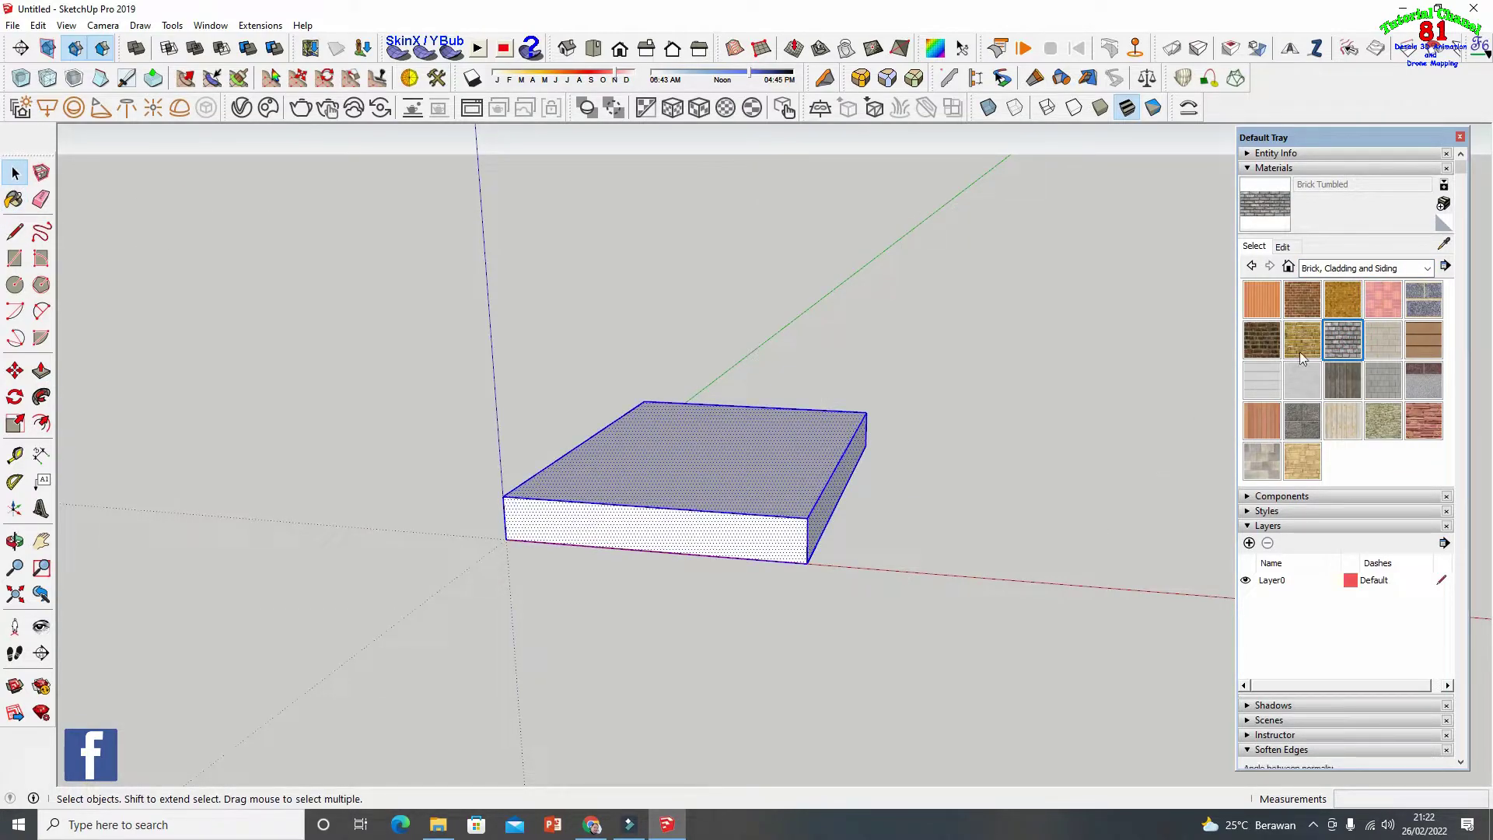
click(1343, 340)
click(787, 491)
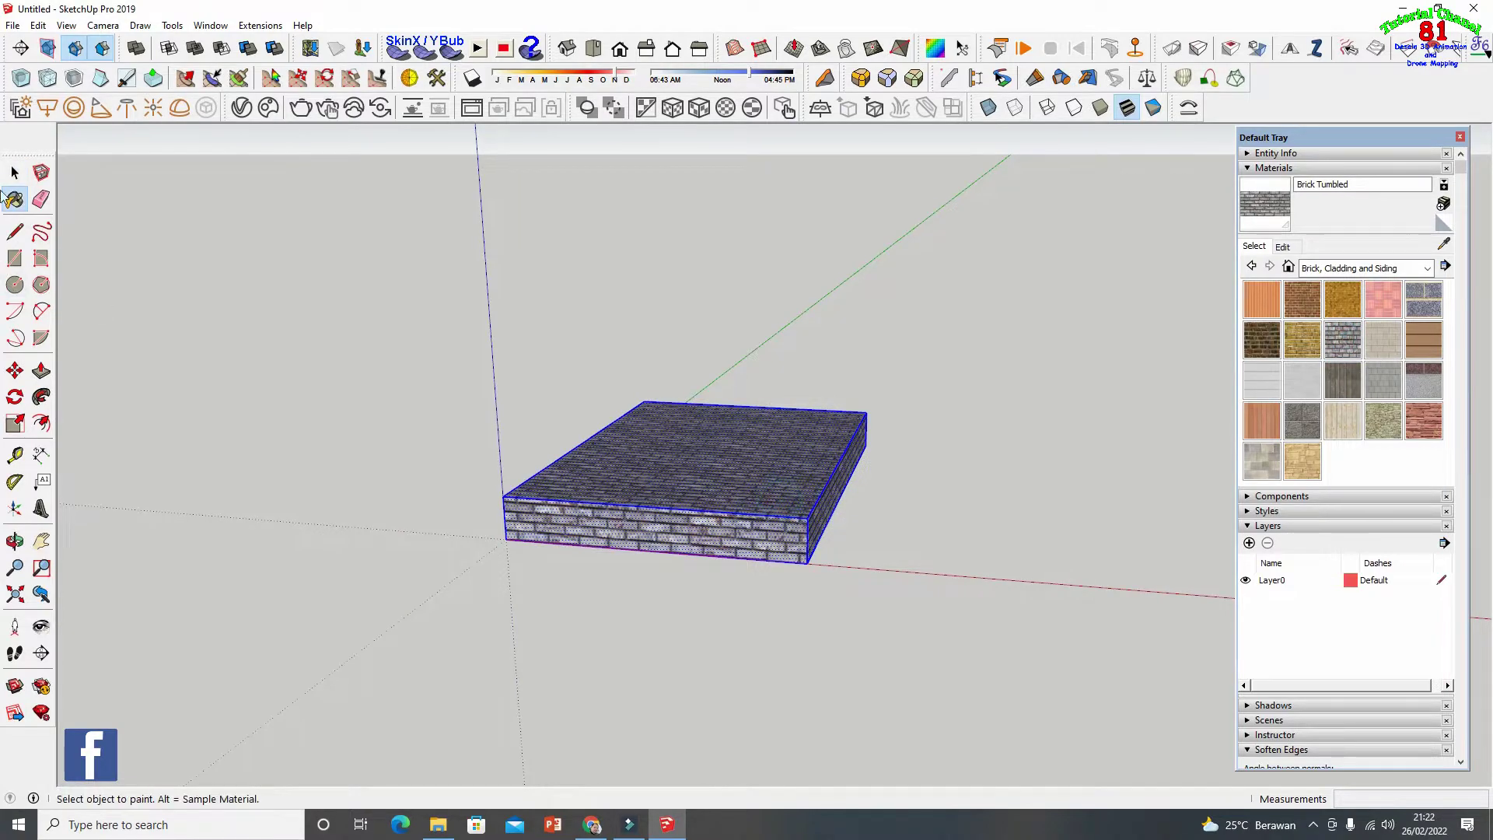
click(15, 173)
Make a group from the selected faces and edges of the Brick Tumbled box
scroll(661, 509, up, 2)
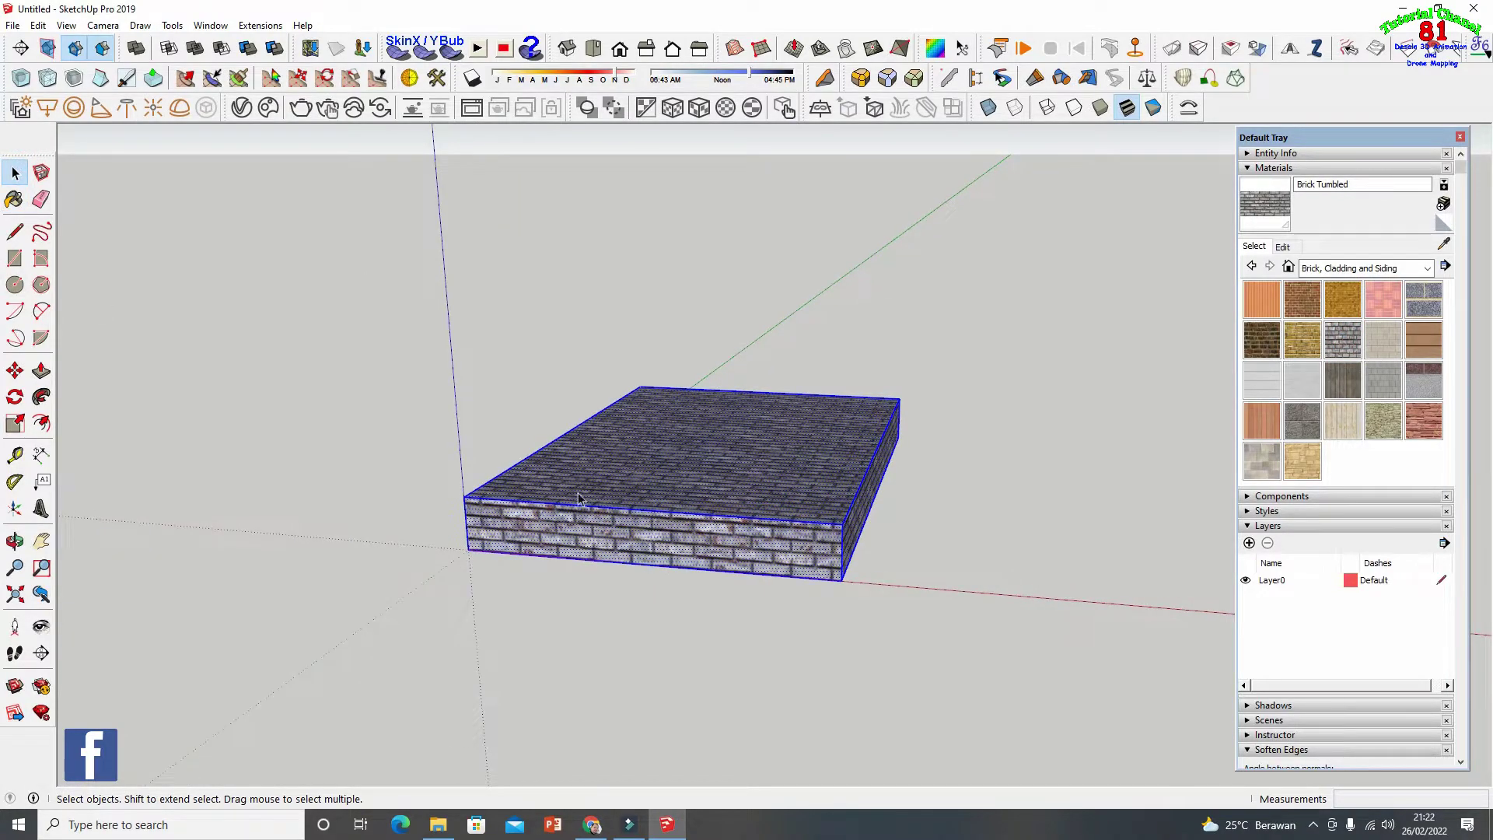
click(14, 541)
drag(617, 393, 590, 467)
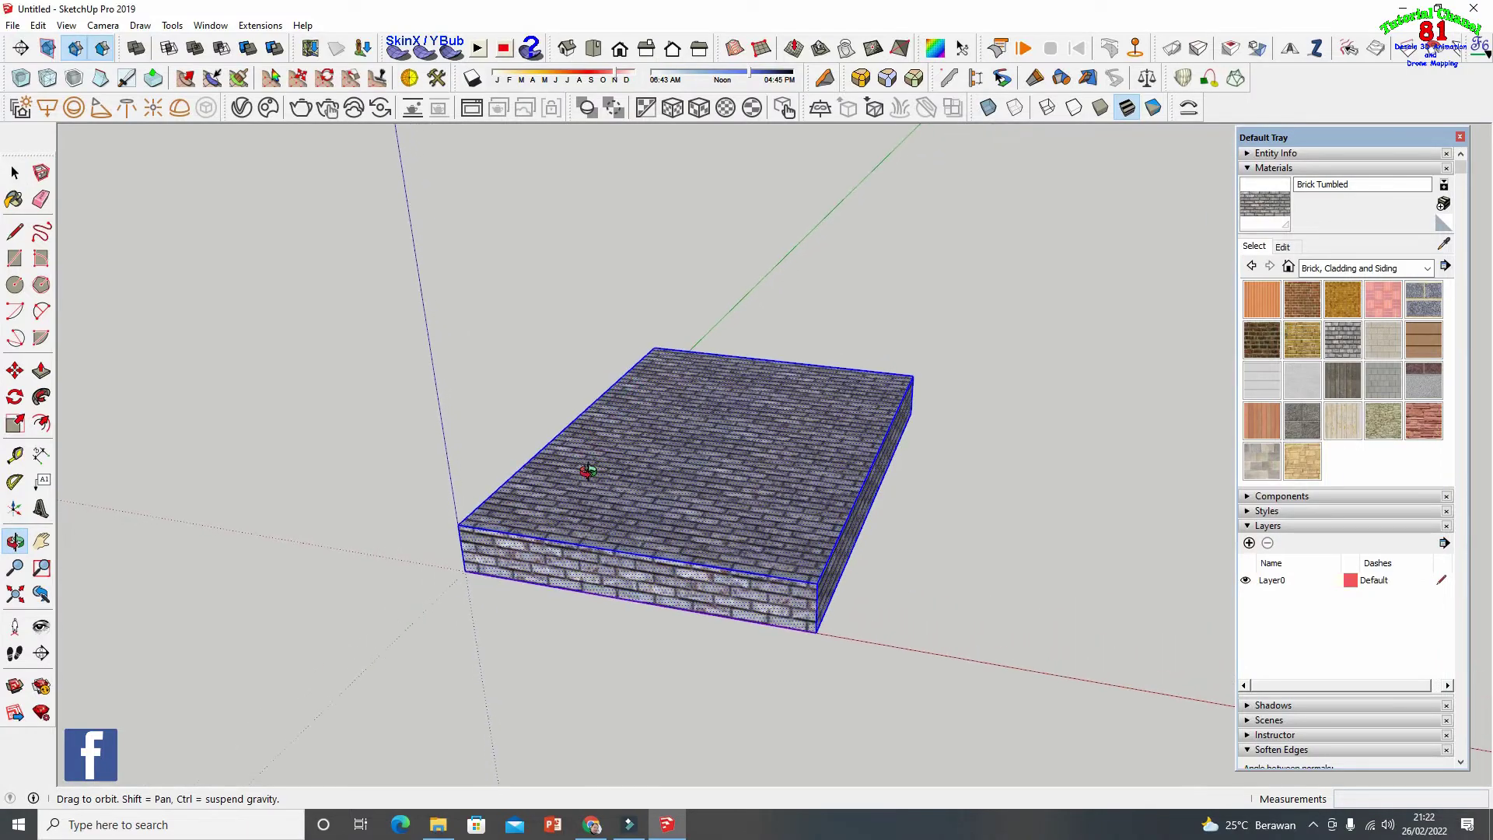
scroll(783, 552, up, 1)
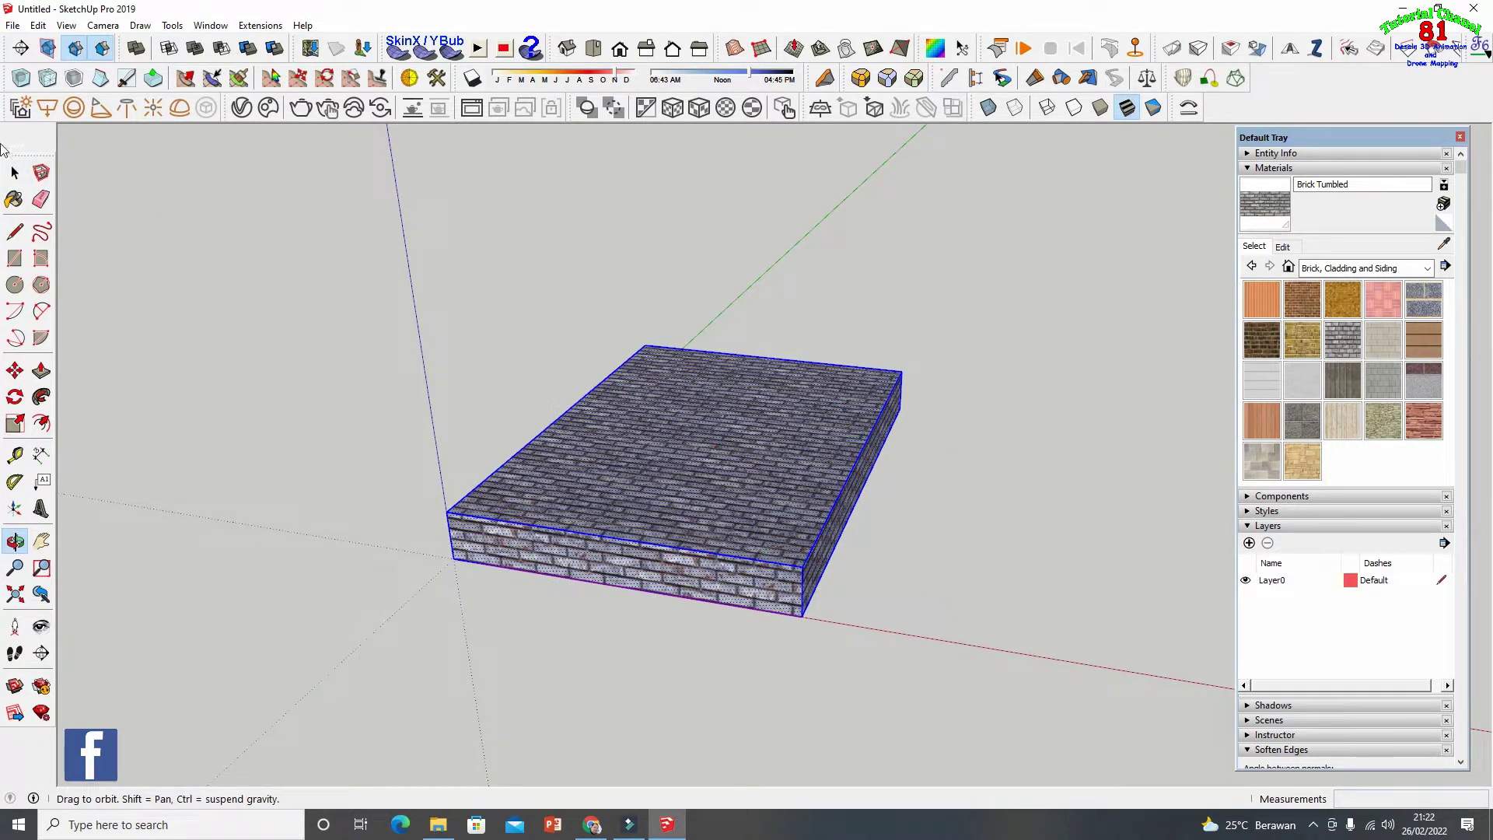
click(15, 172)
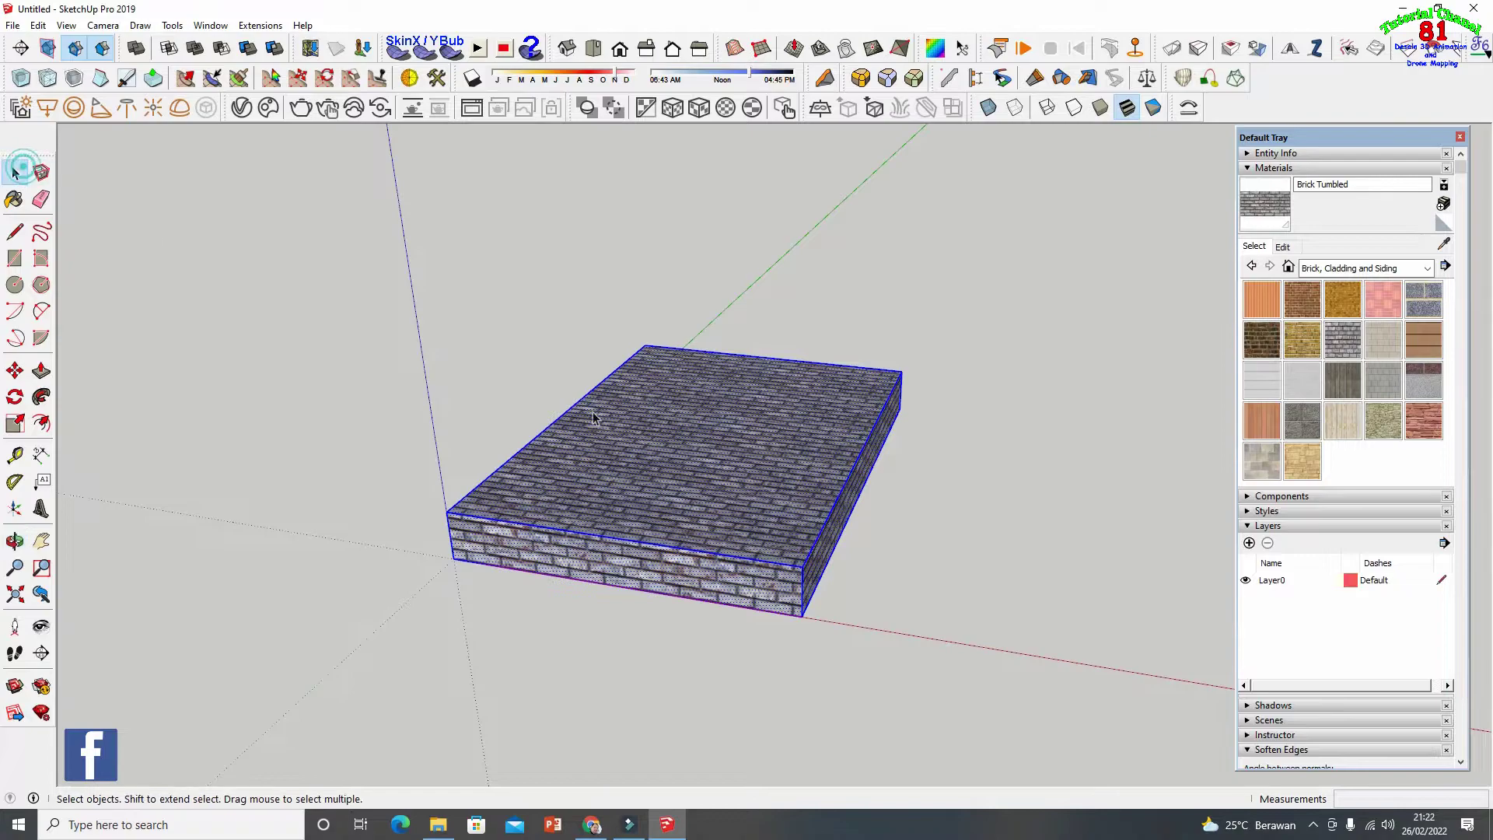
right_click(695, 484)
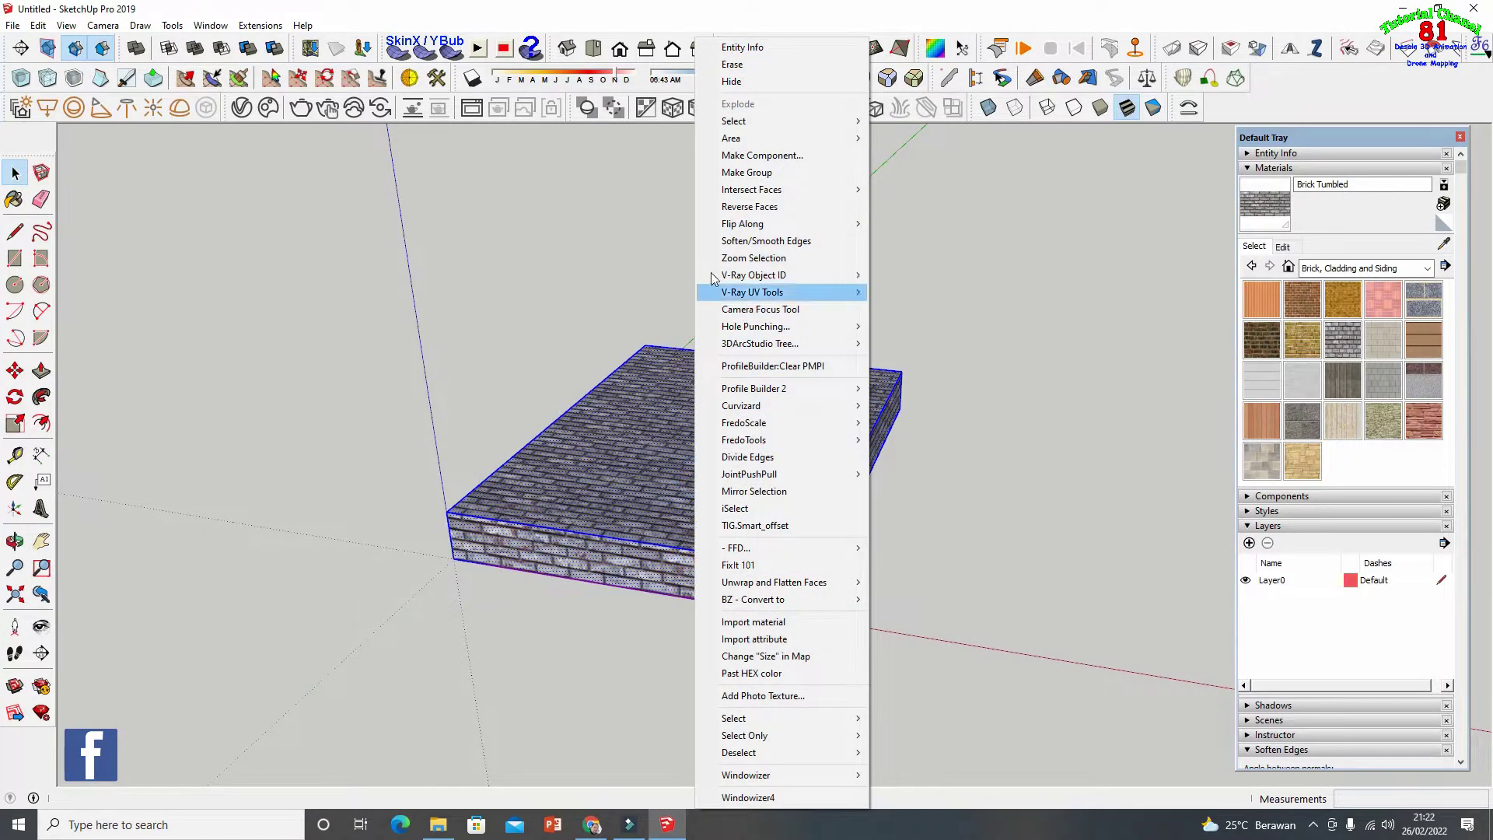
click(751, 173)
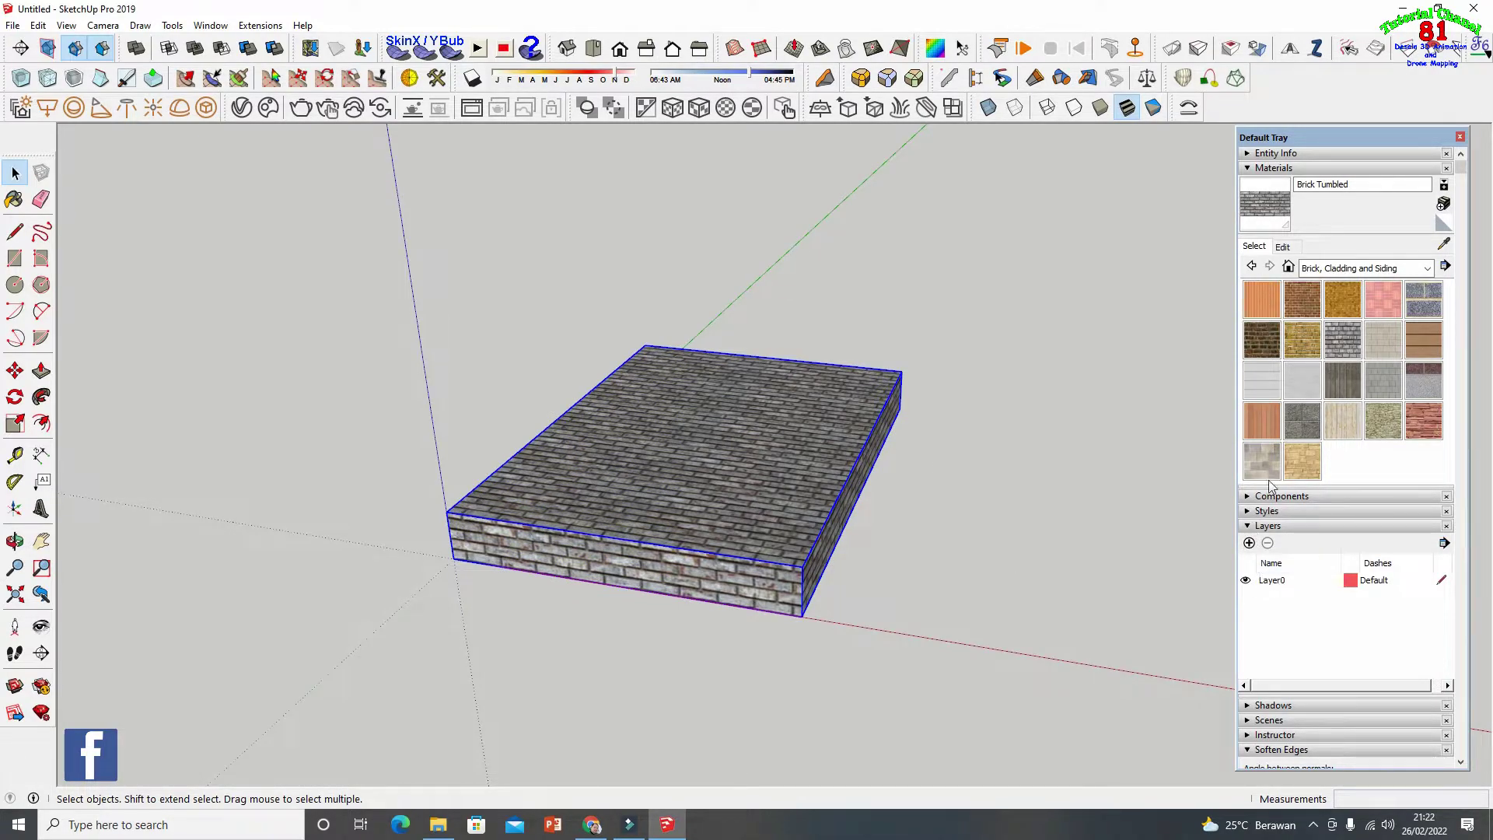
Add a layer named pondasi and assign the grey brick group to it in Entity Info
click(1248, 543)
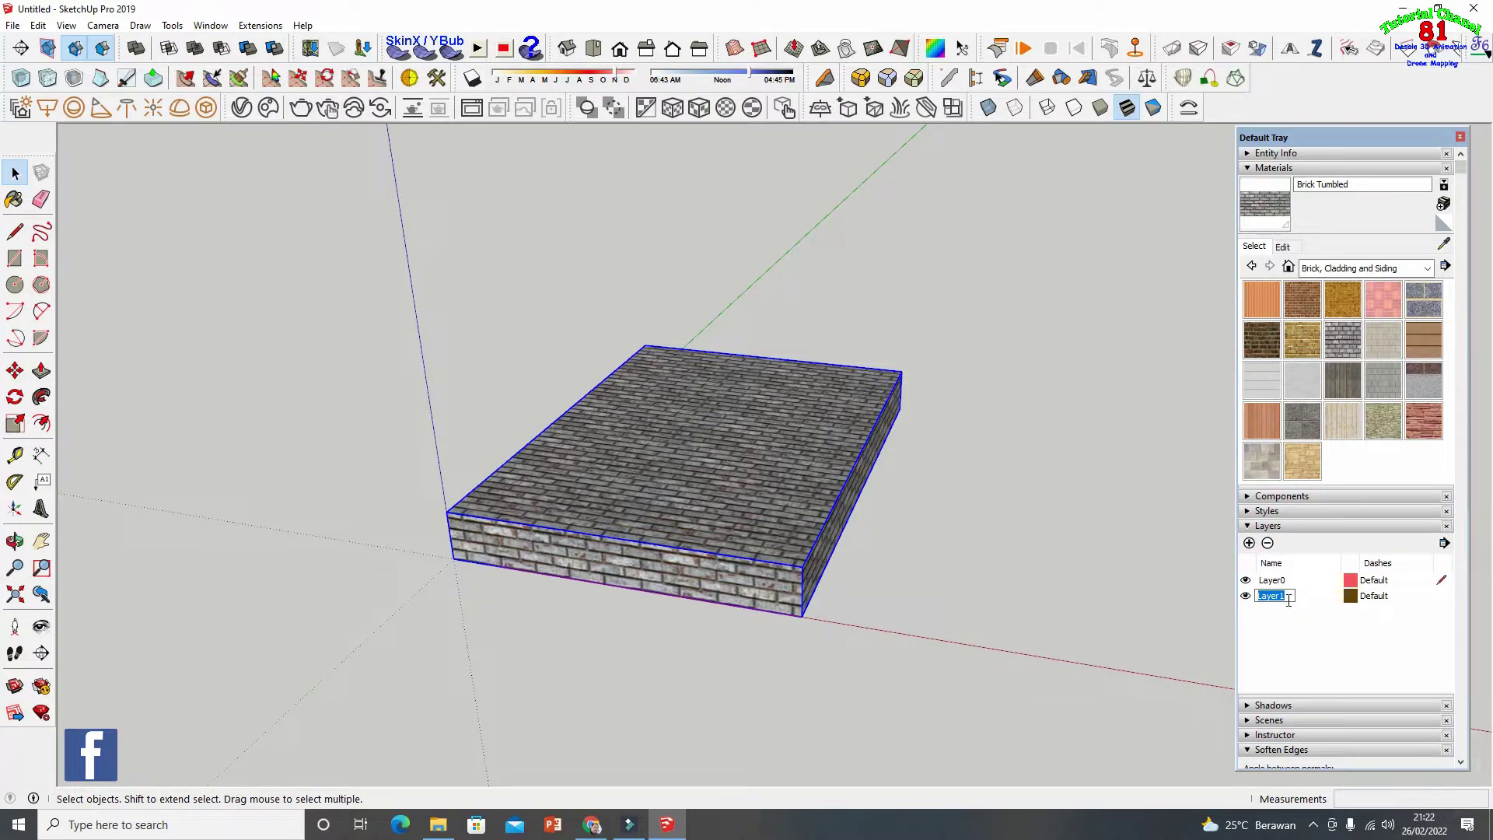
text(pondasi)
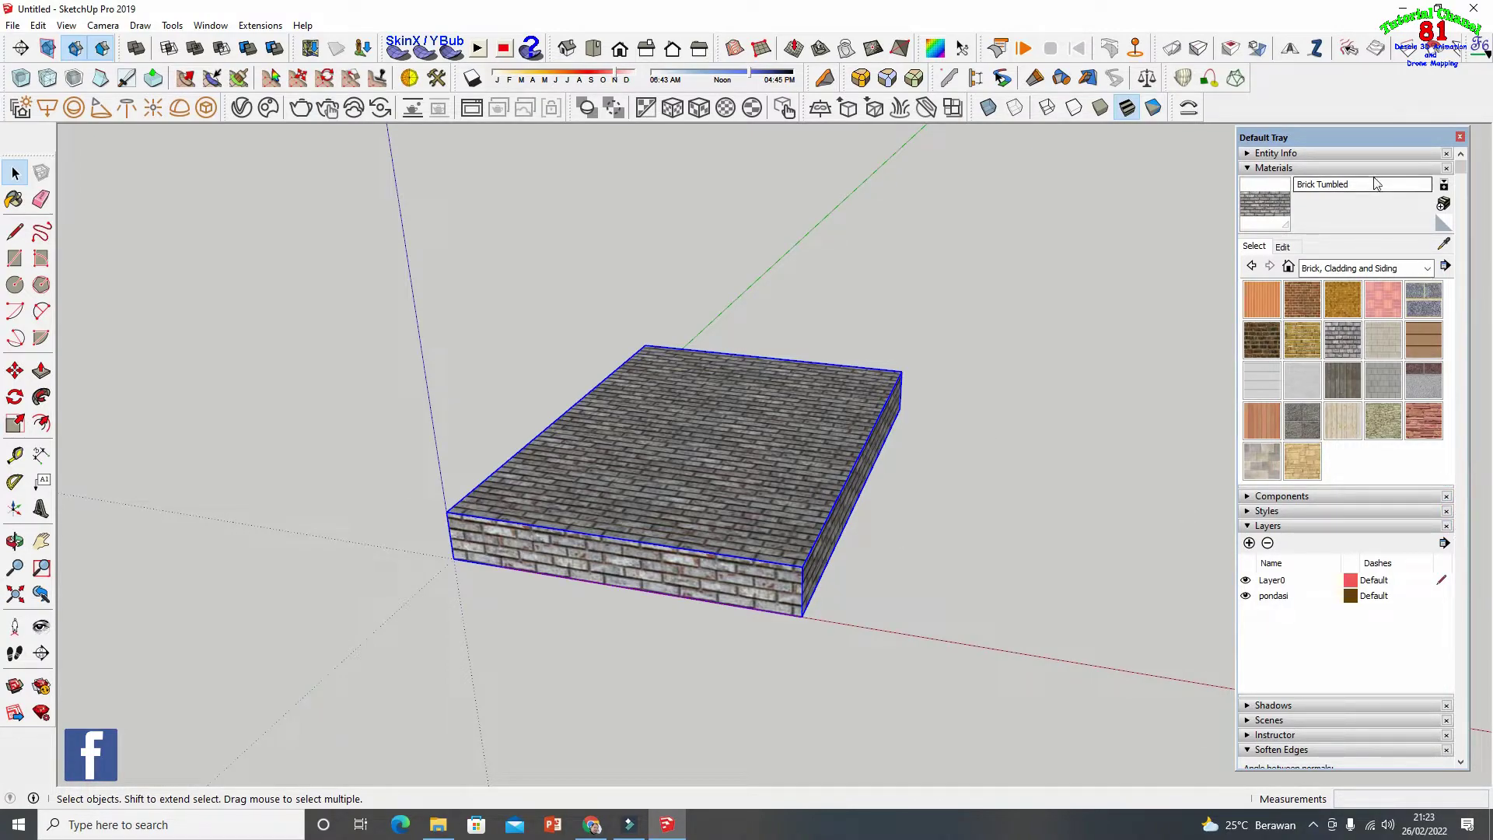
click(1249, 155)
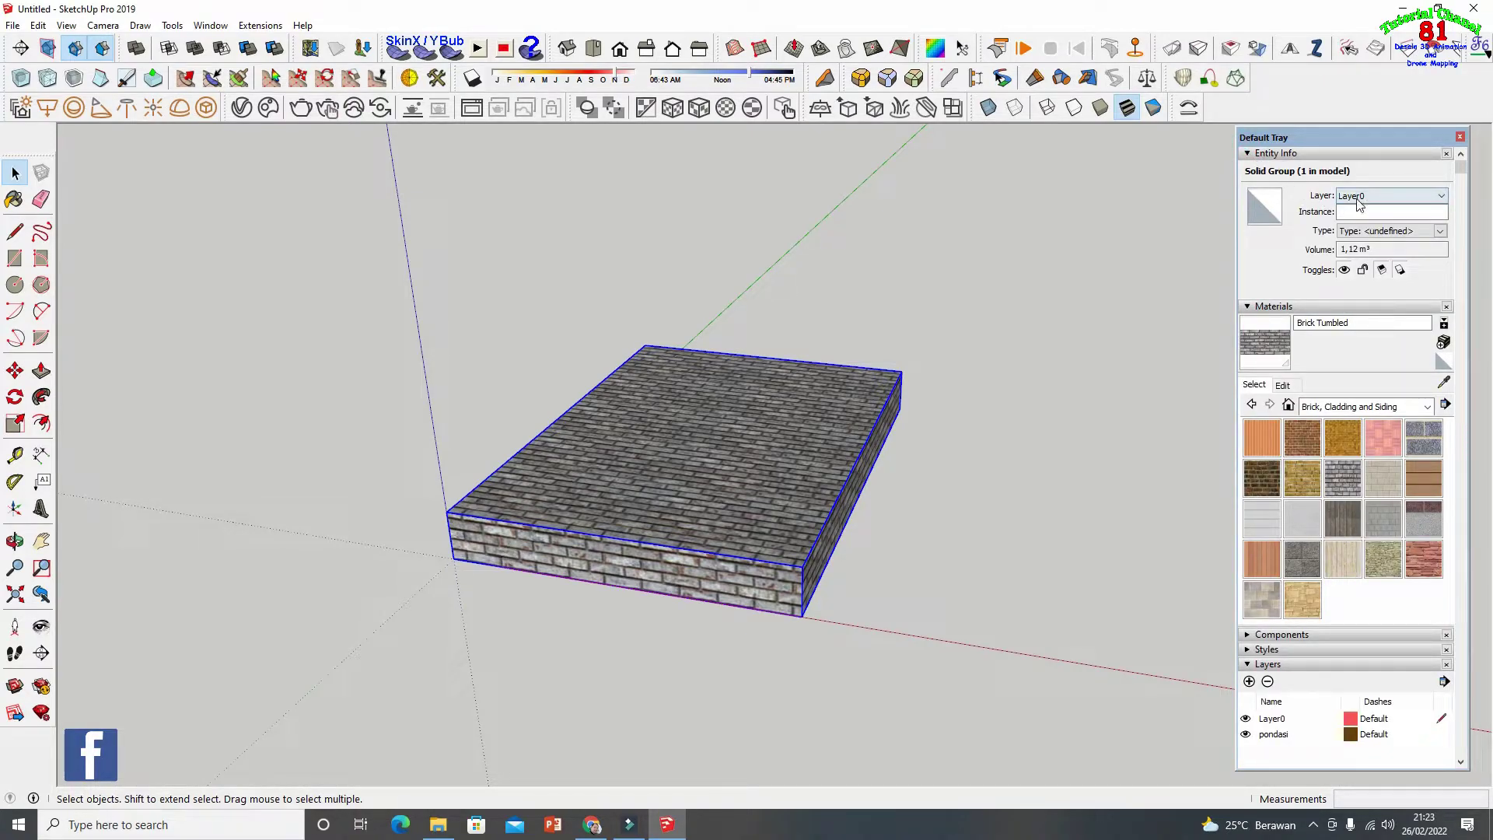
click(1437, 197)
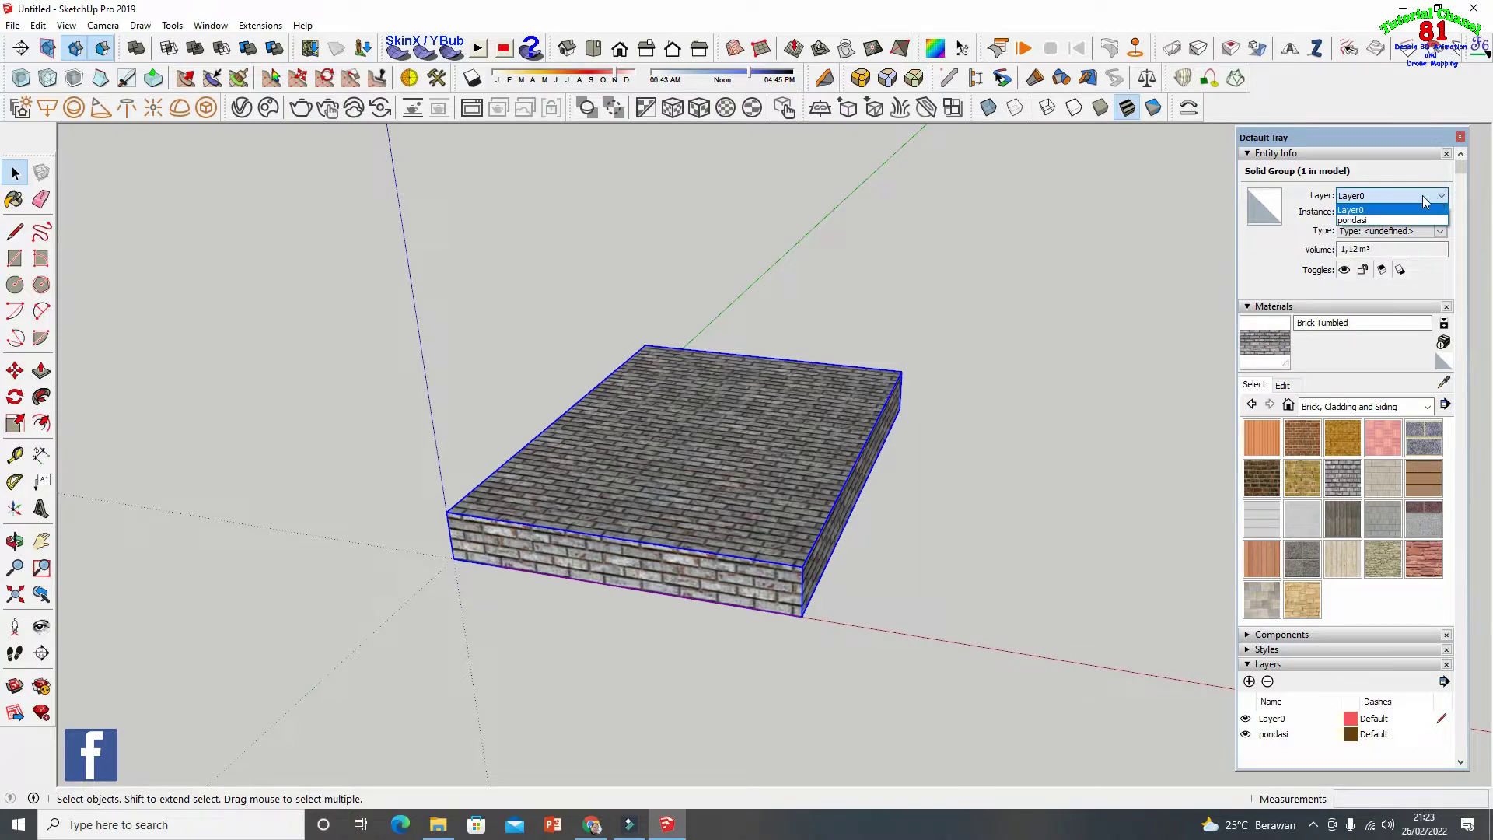
click(1364, 222)
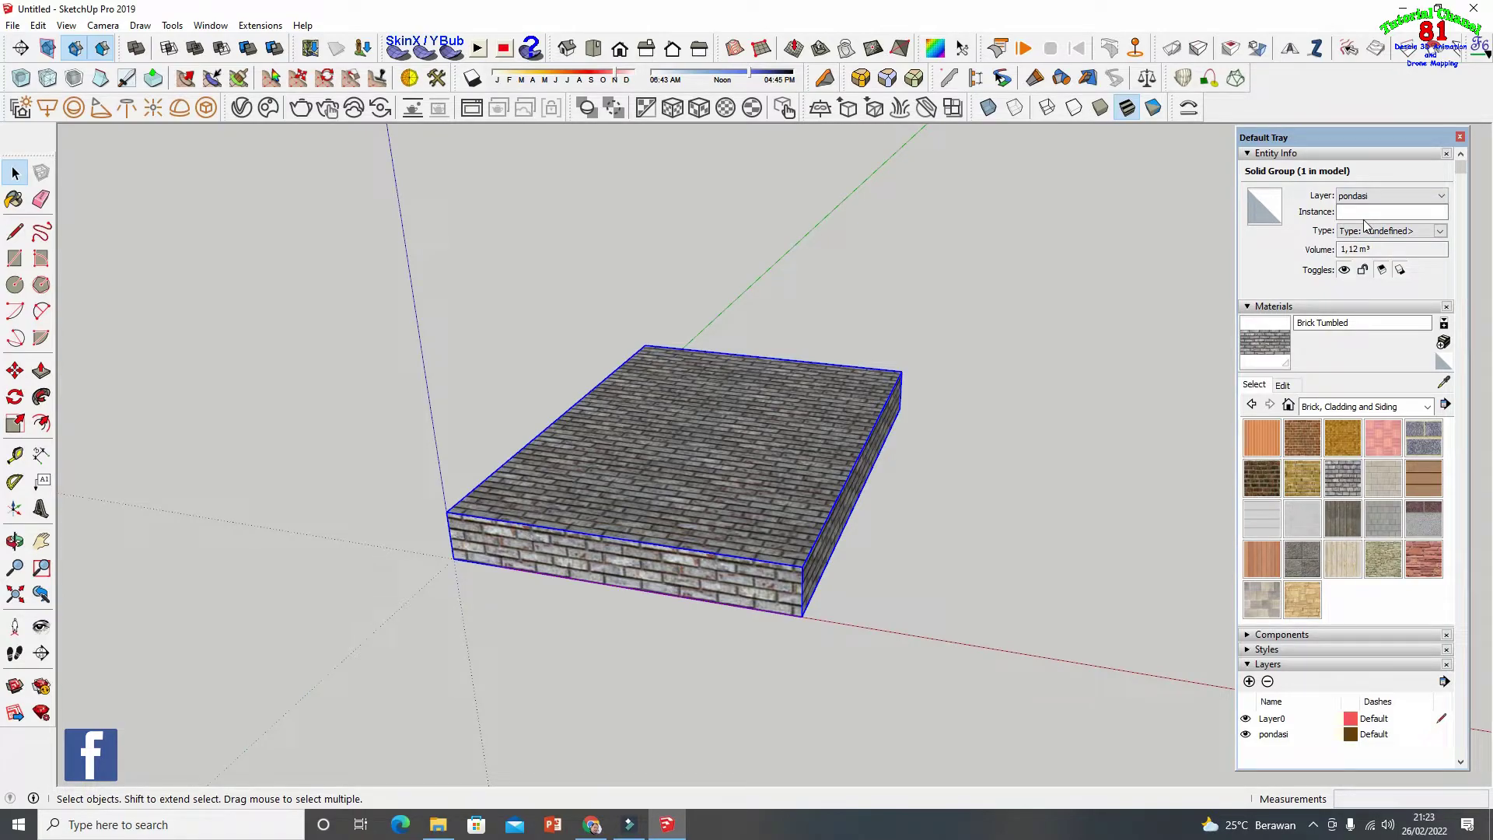
Draw a rectangle corner to corner over the grey brick group's top and push/pull it up about 0.39 m
scroll(992, 367, down, 1)
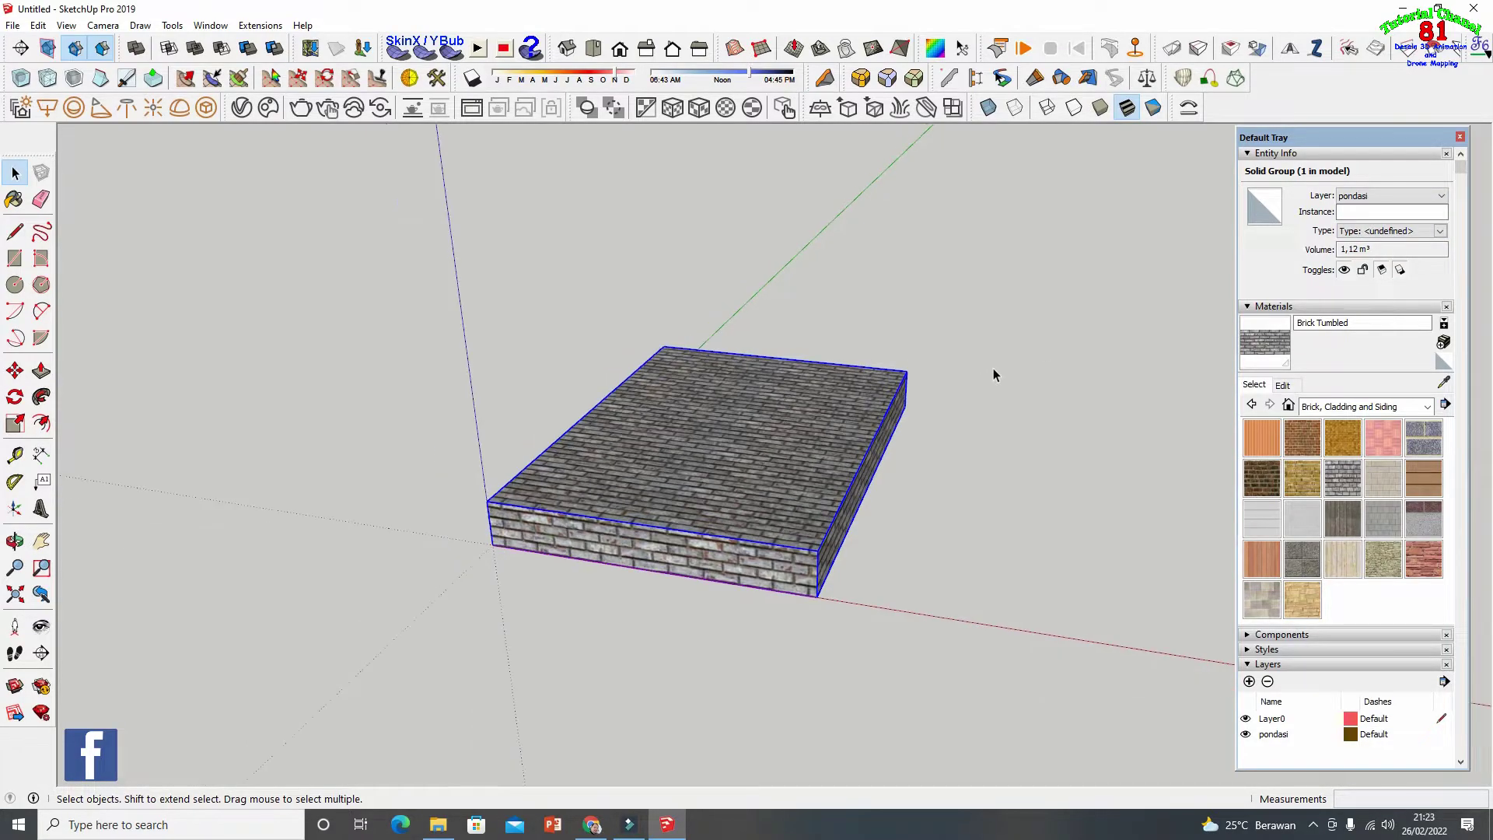
scroll(932, 417, down, 2)
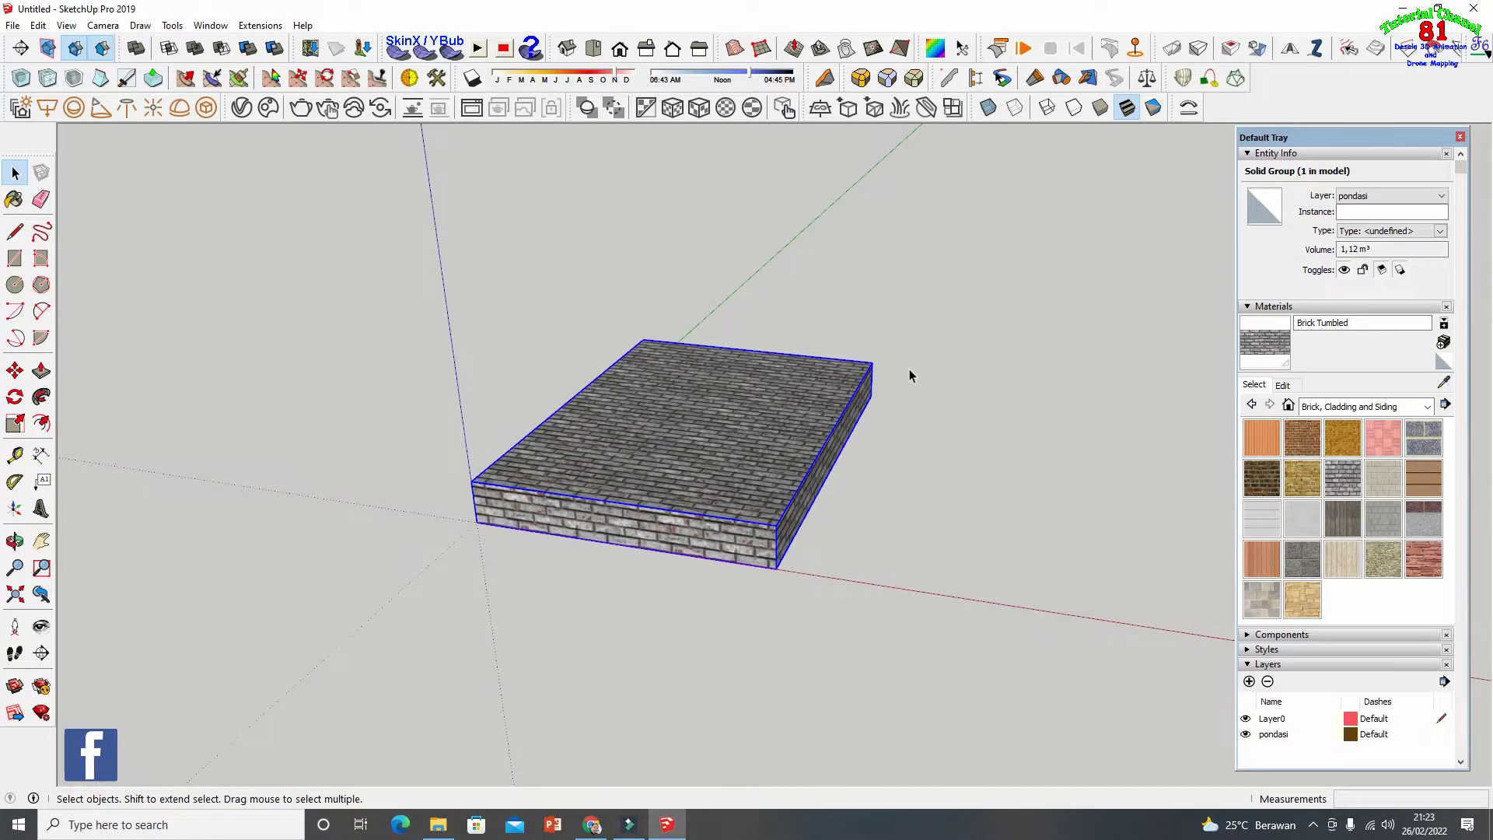
click(15, 423)
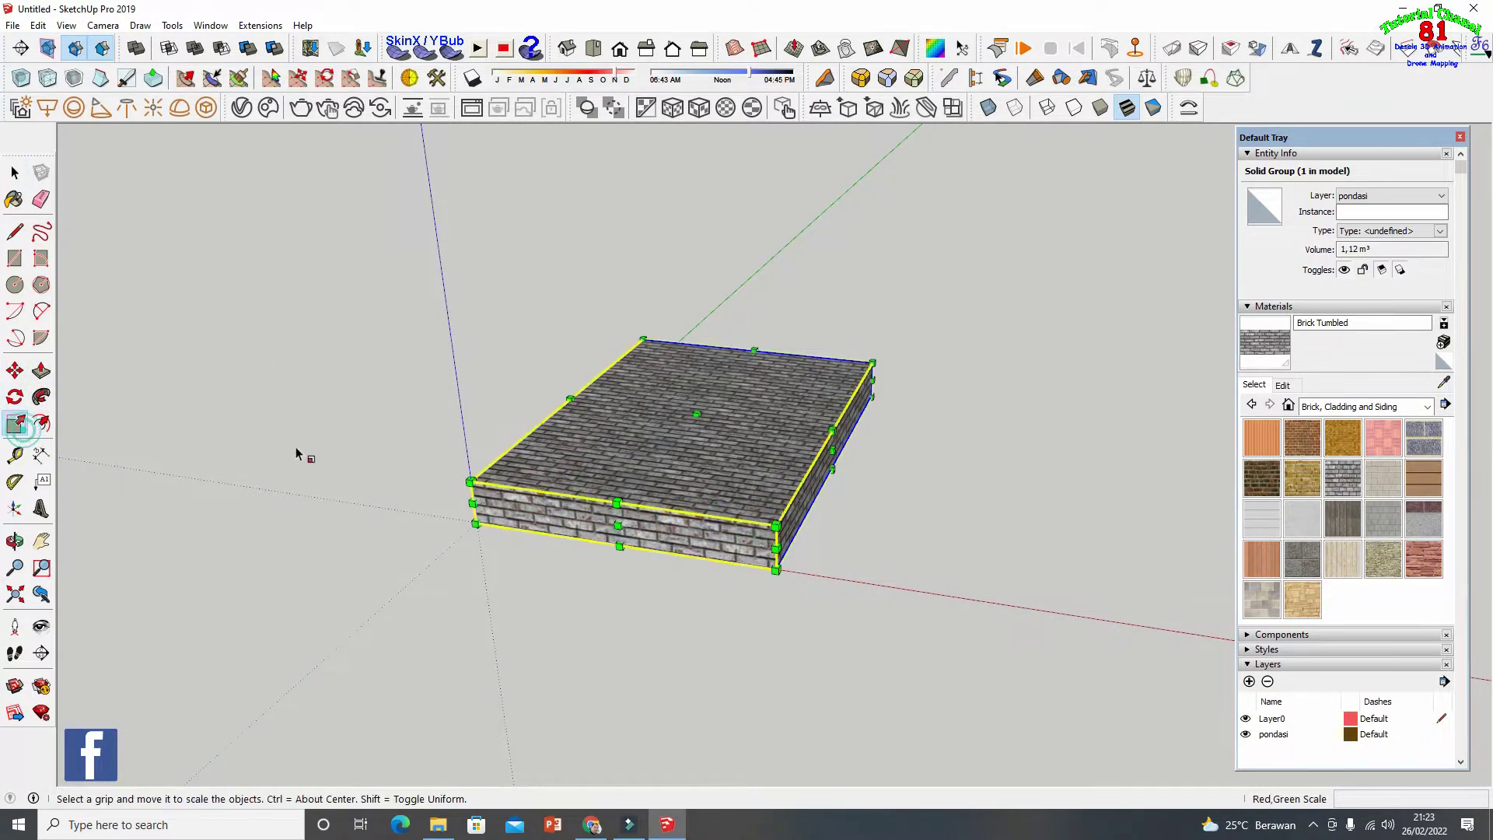
click(15, 258)
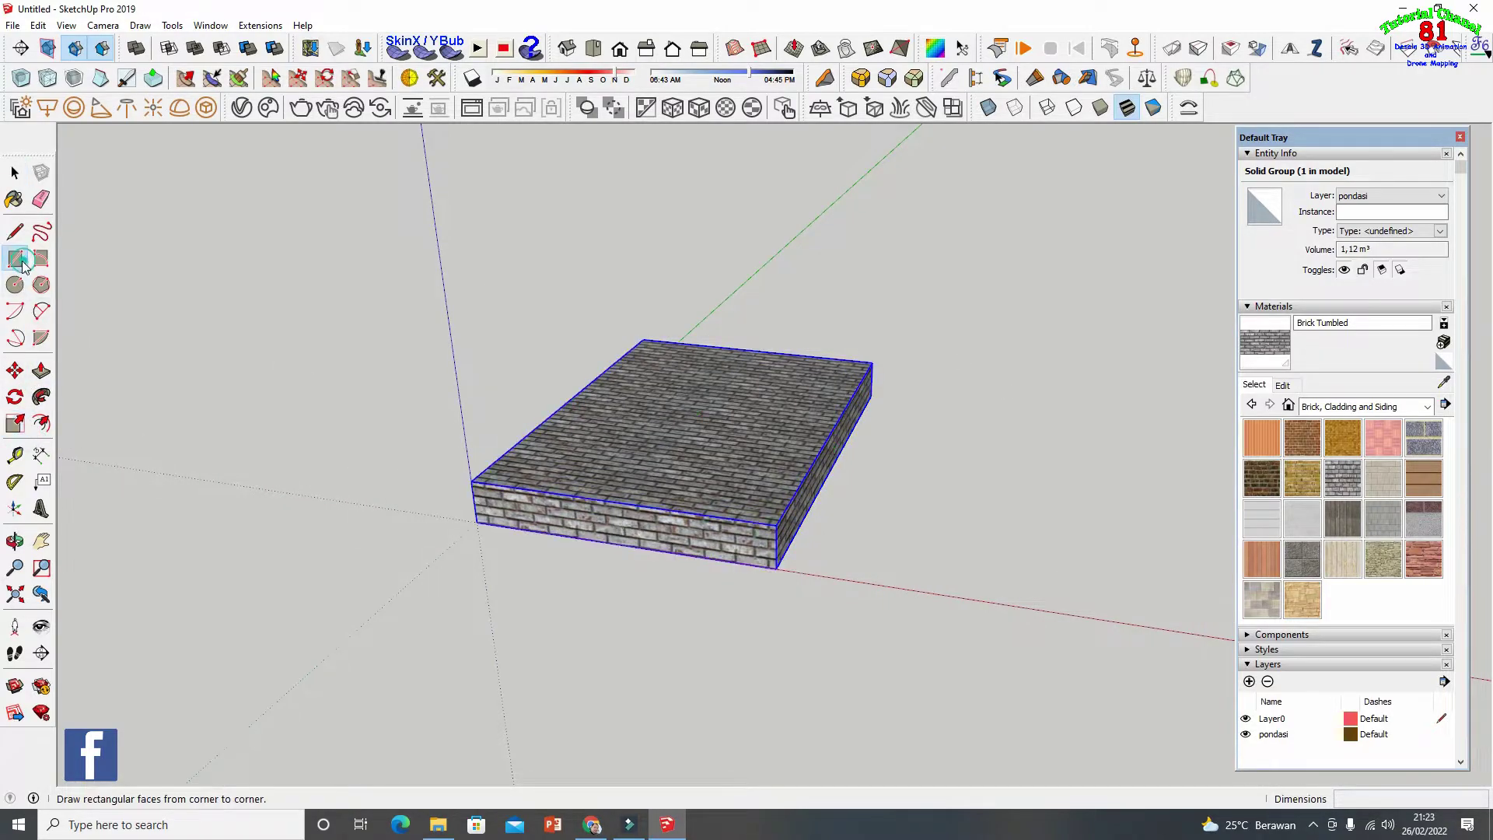
click(472, 481)
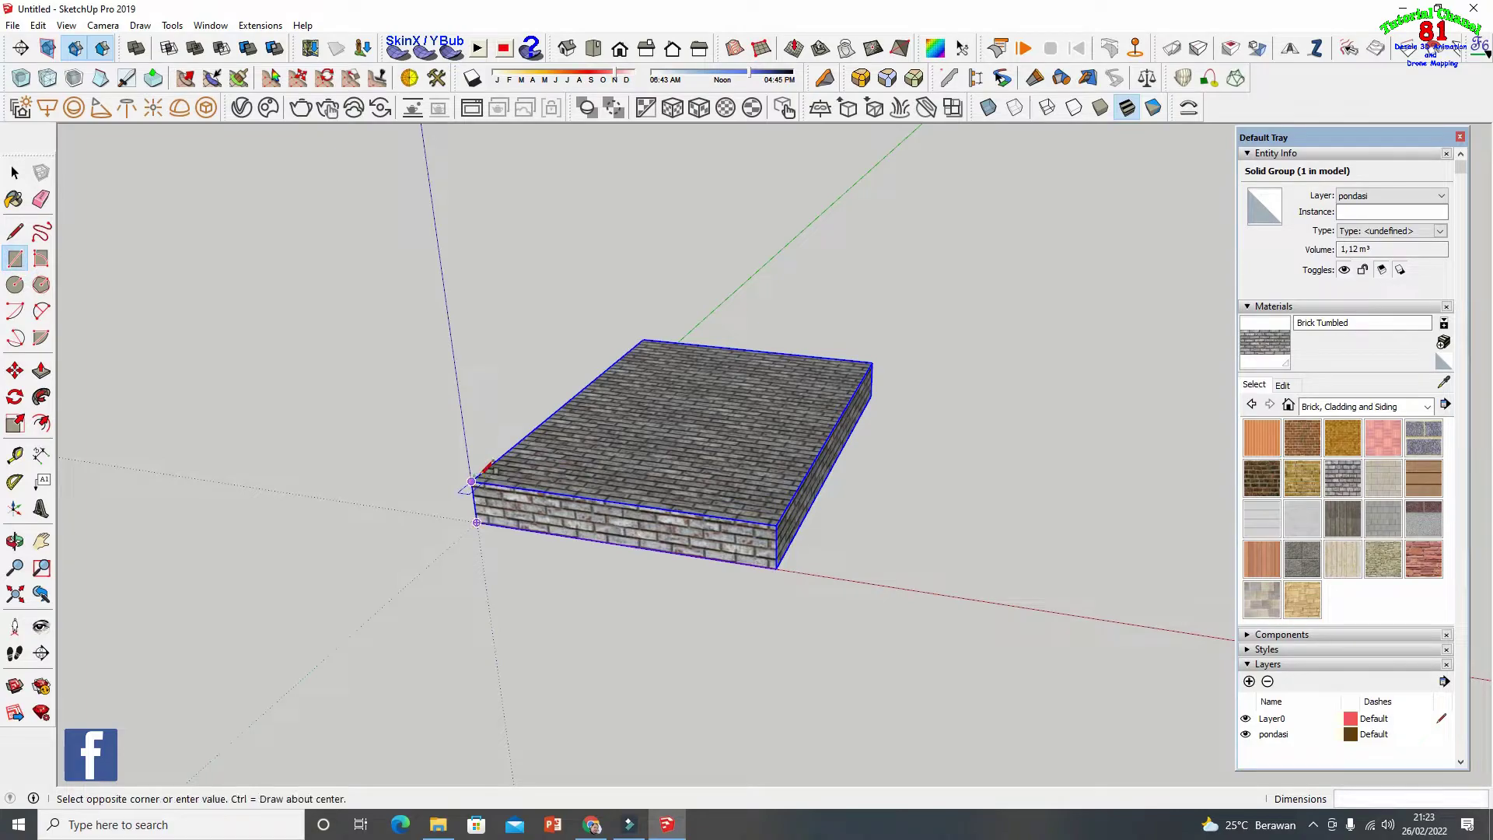
click(872, 361)
click(41, 370)
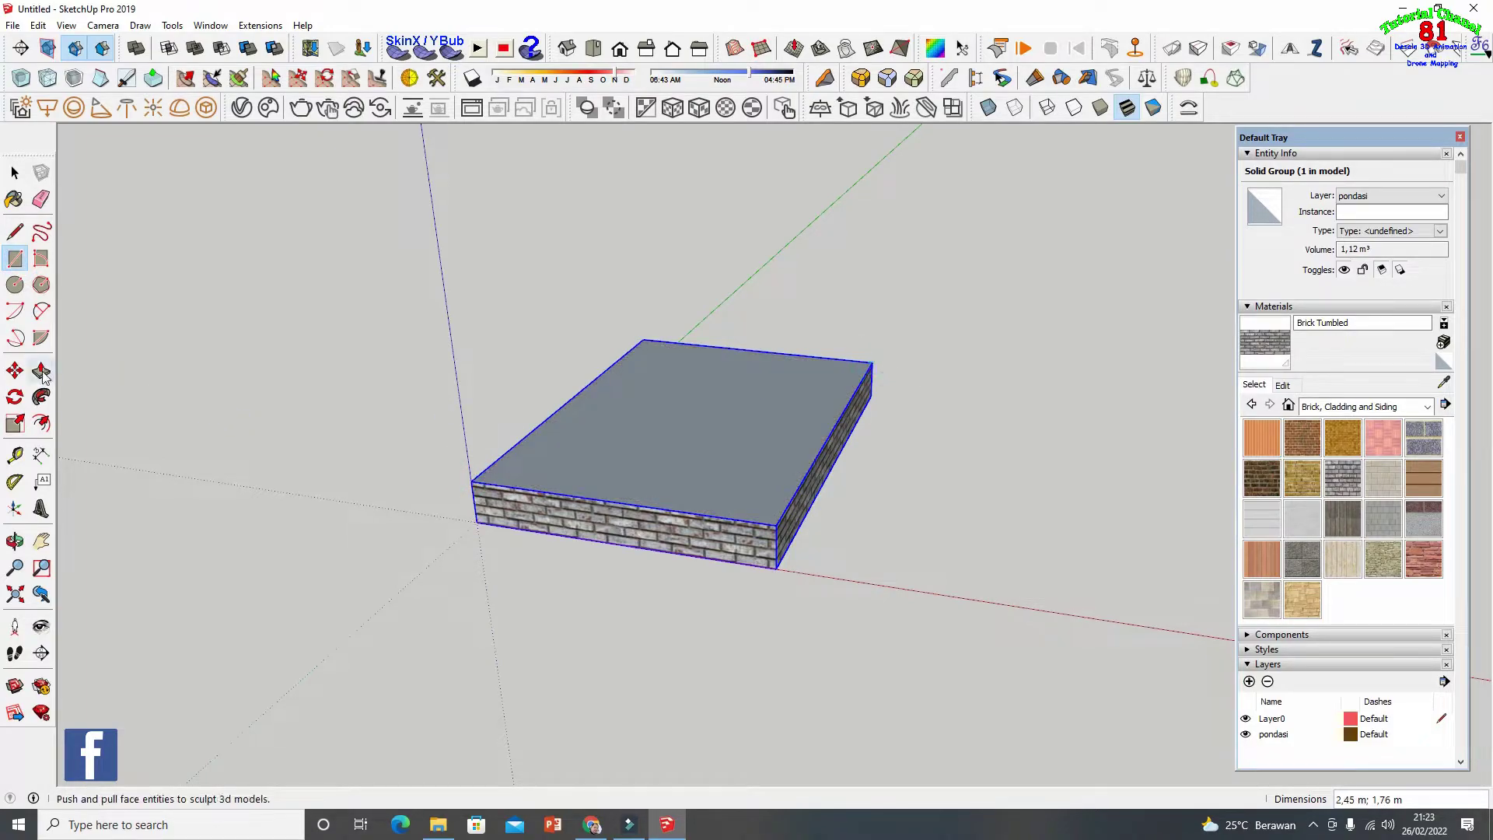
click(511, 476)
click(516, 416)
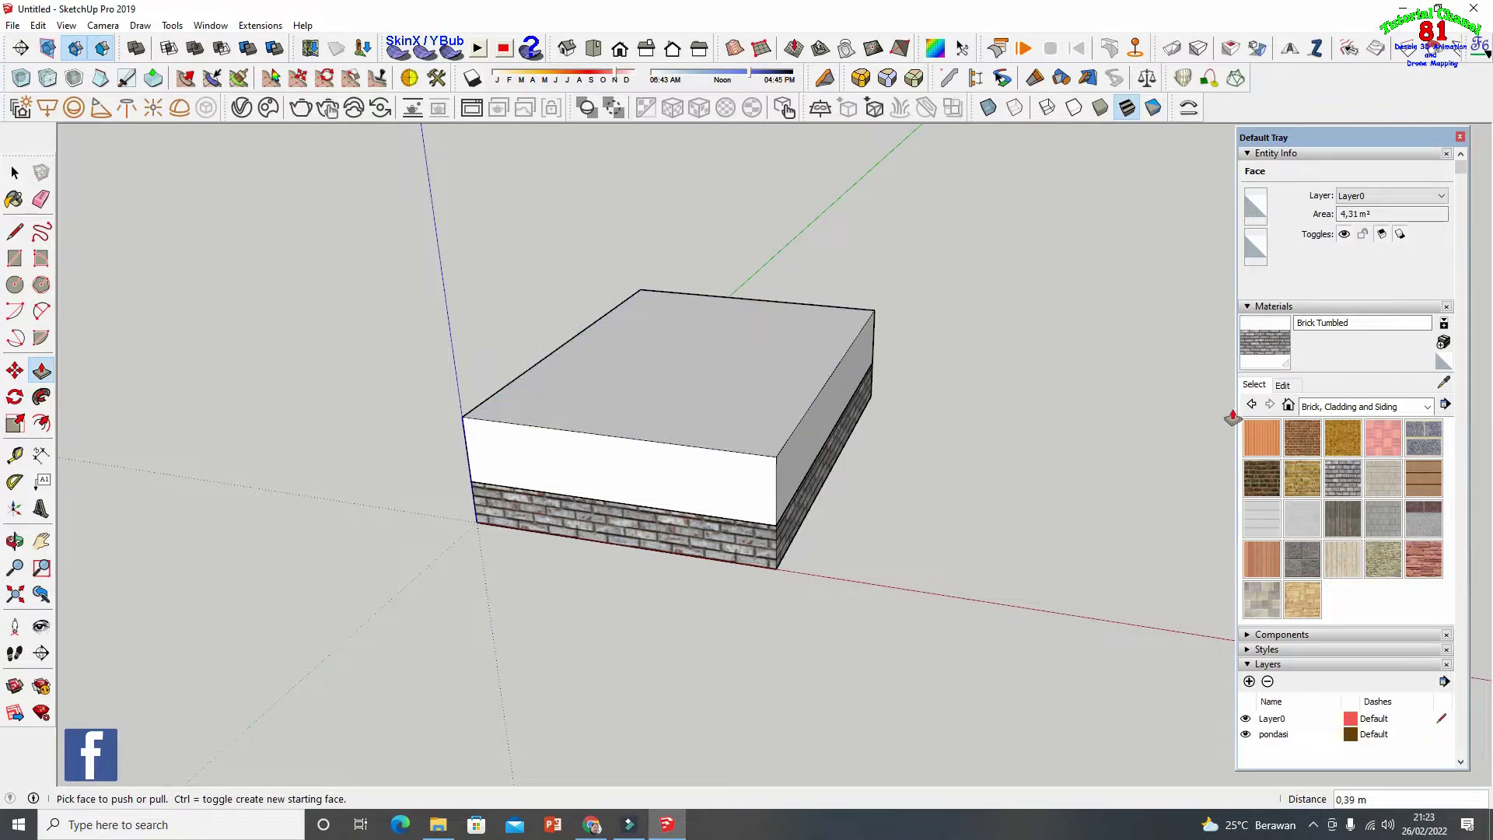
Paint the whole upper box with Brick Antique 01 and make it a group
click(15, 173)
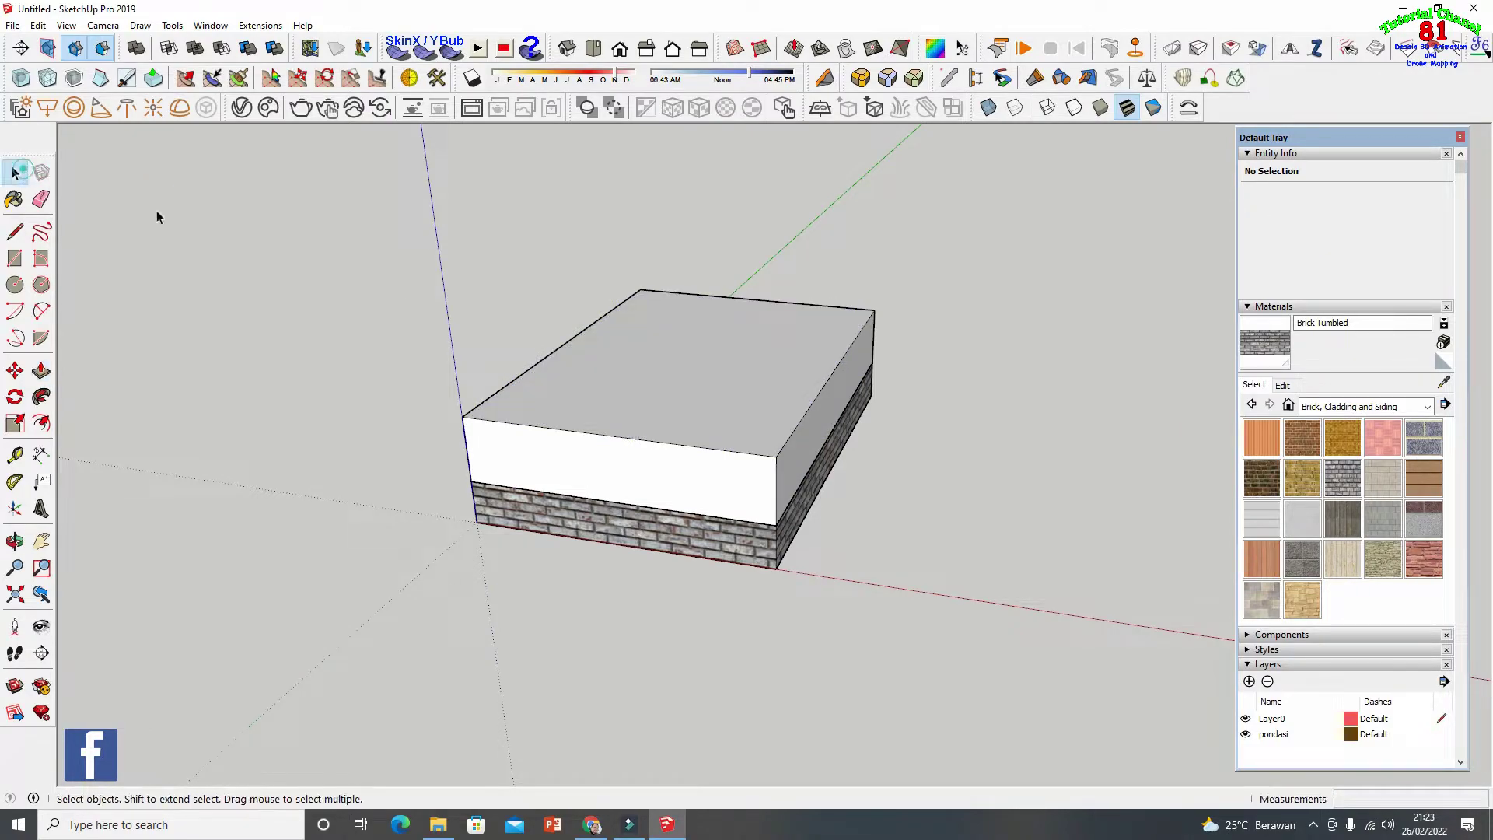
triple_click(628, 366)
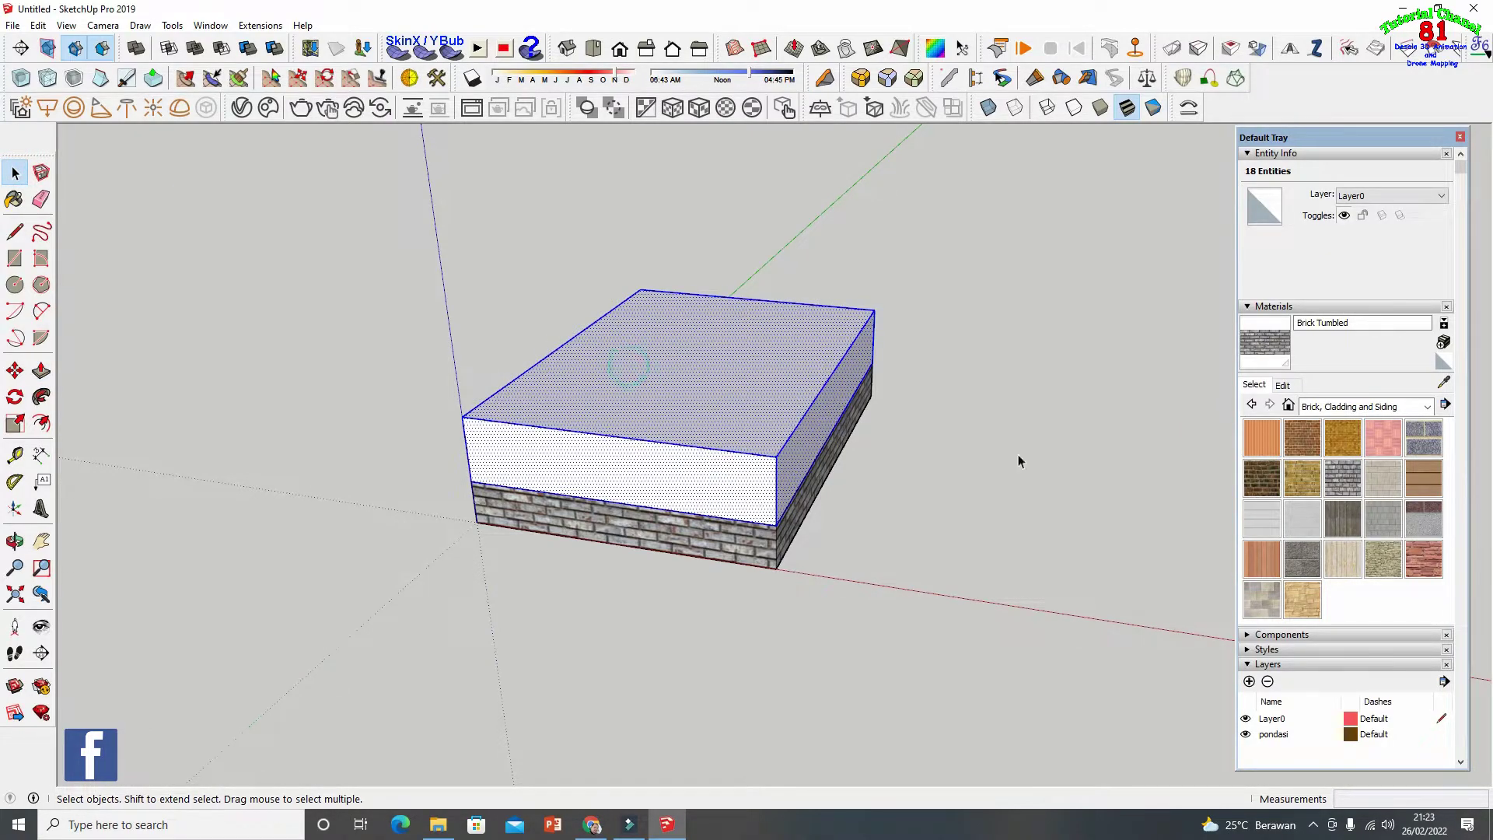
click(1302, 437)
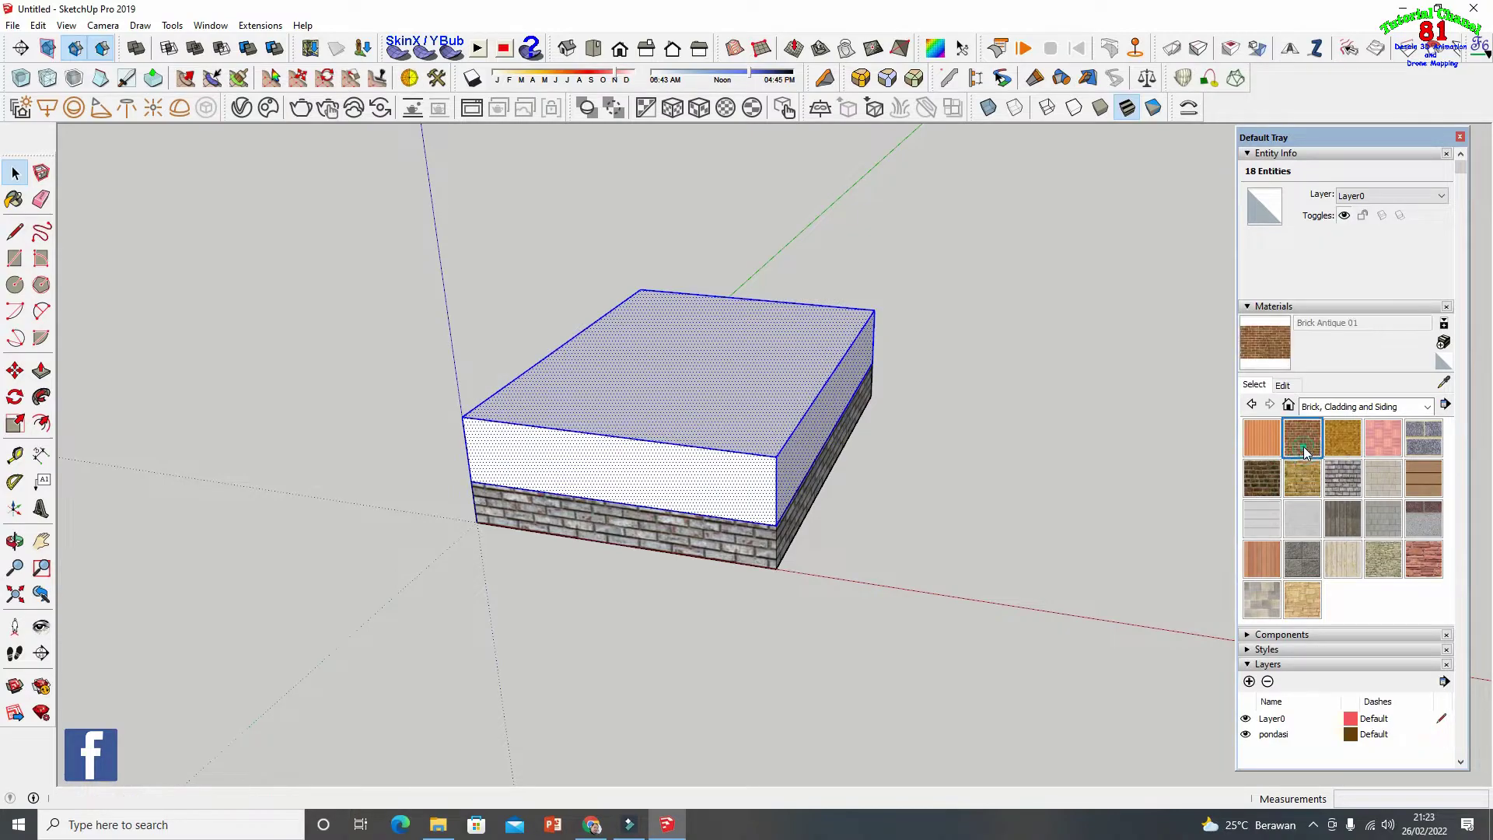
click(807, 429)
click(15, 175)
click(14, 200)
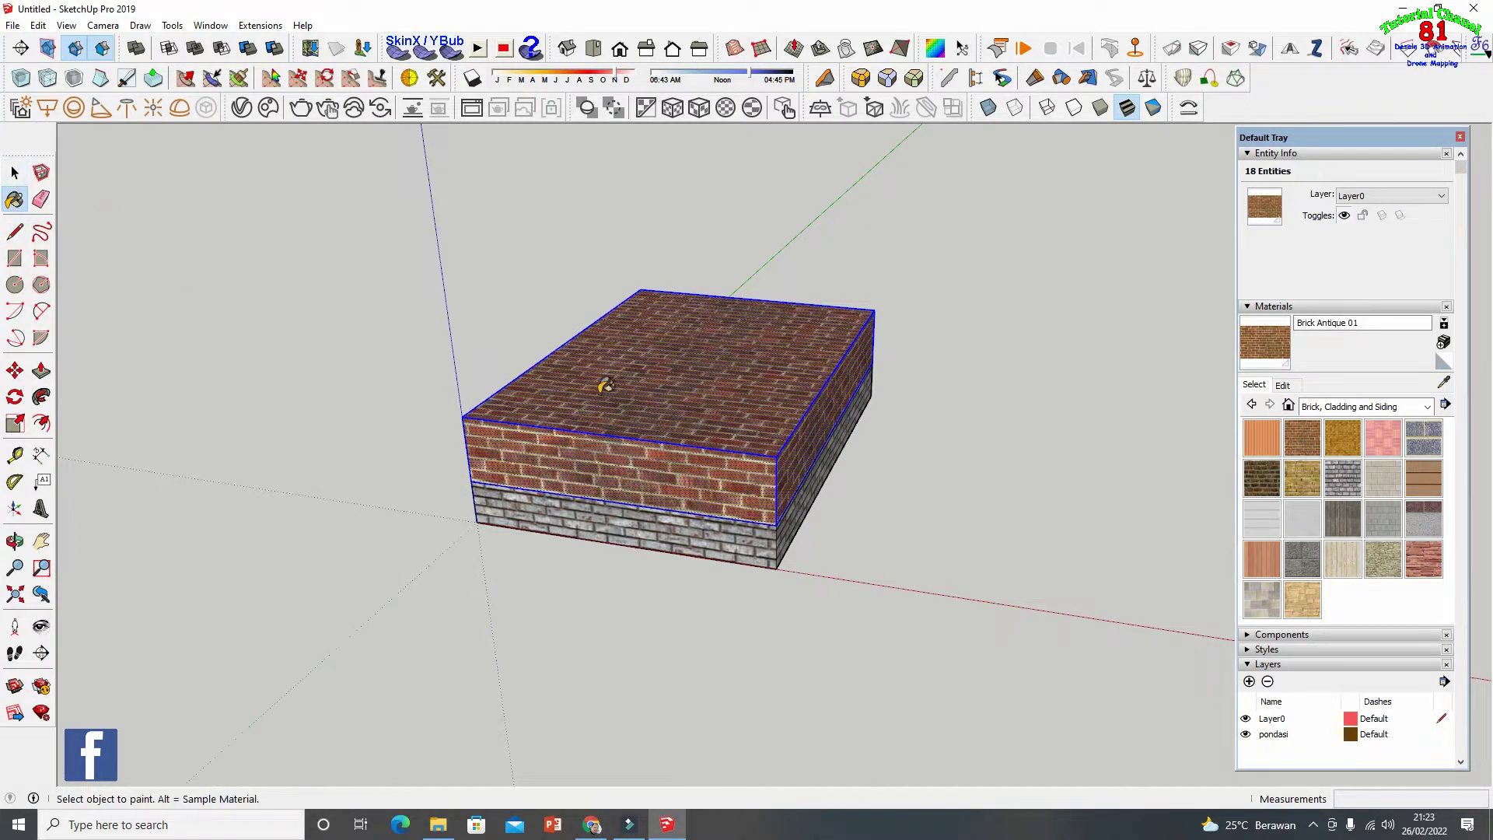
right_click(682, 388)
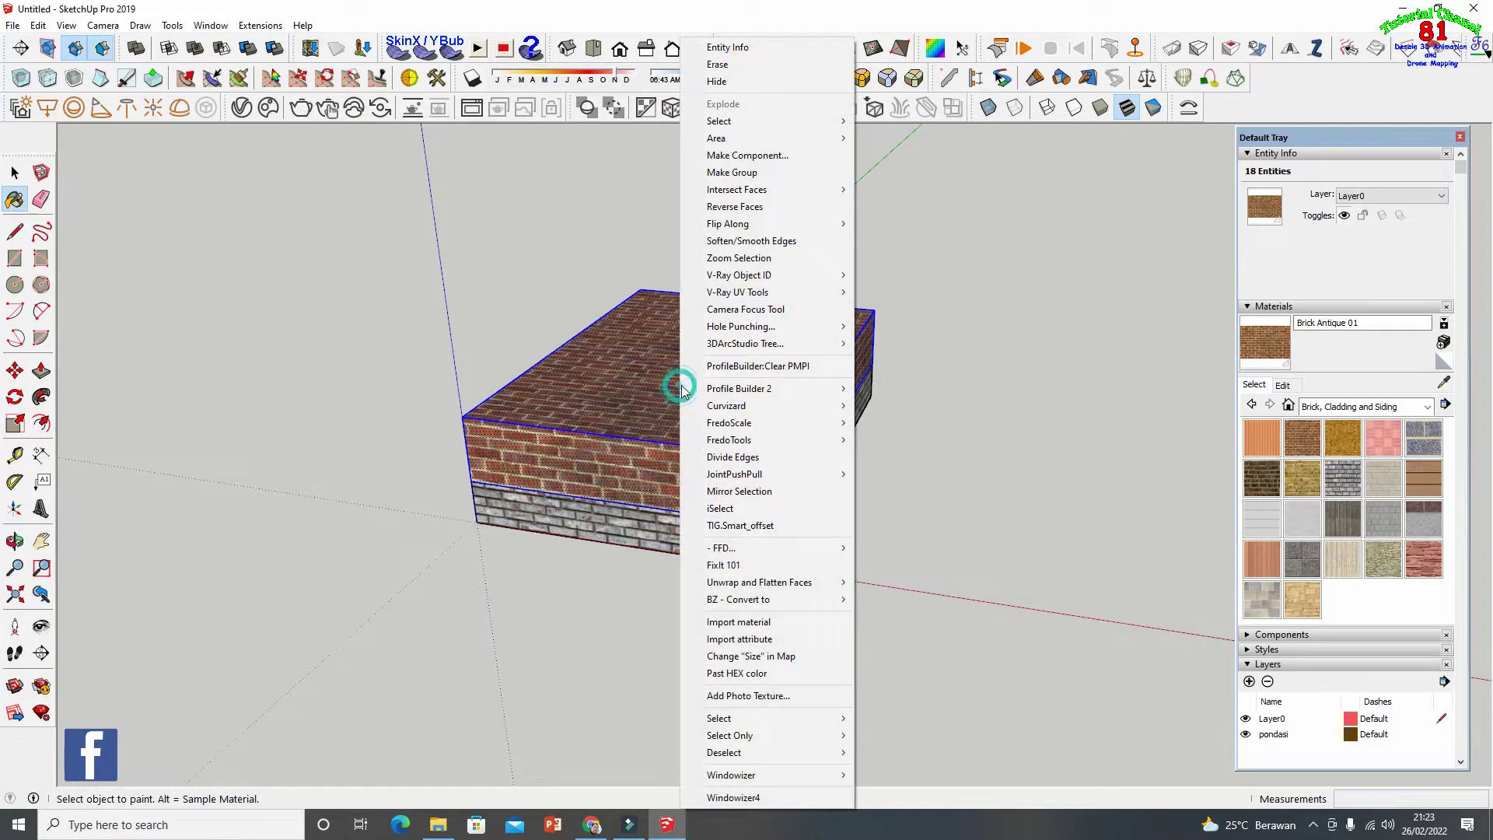
click(731, 172)
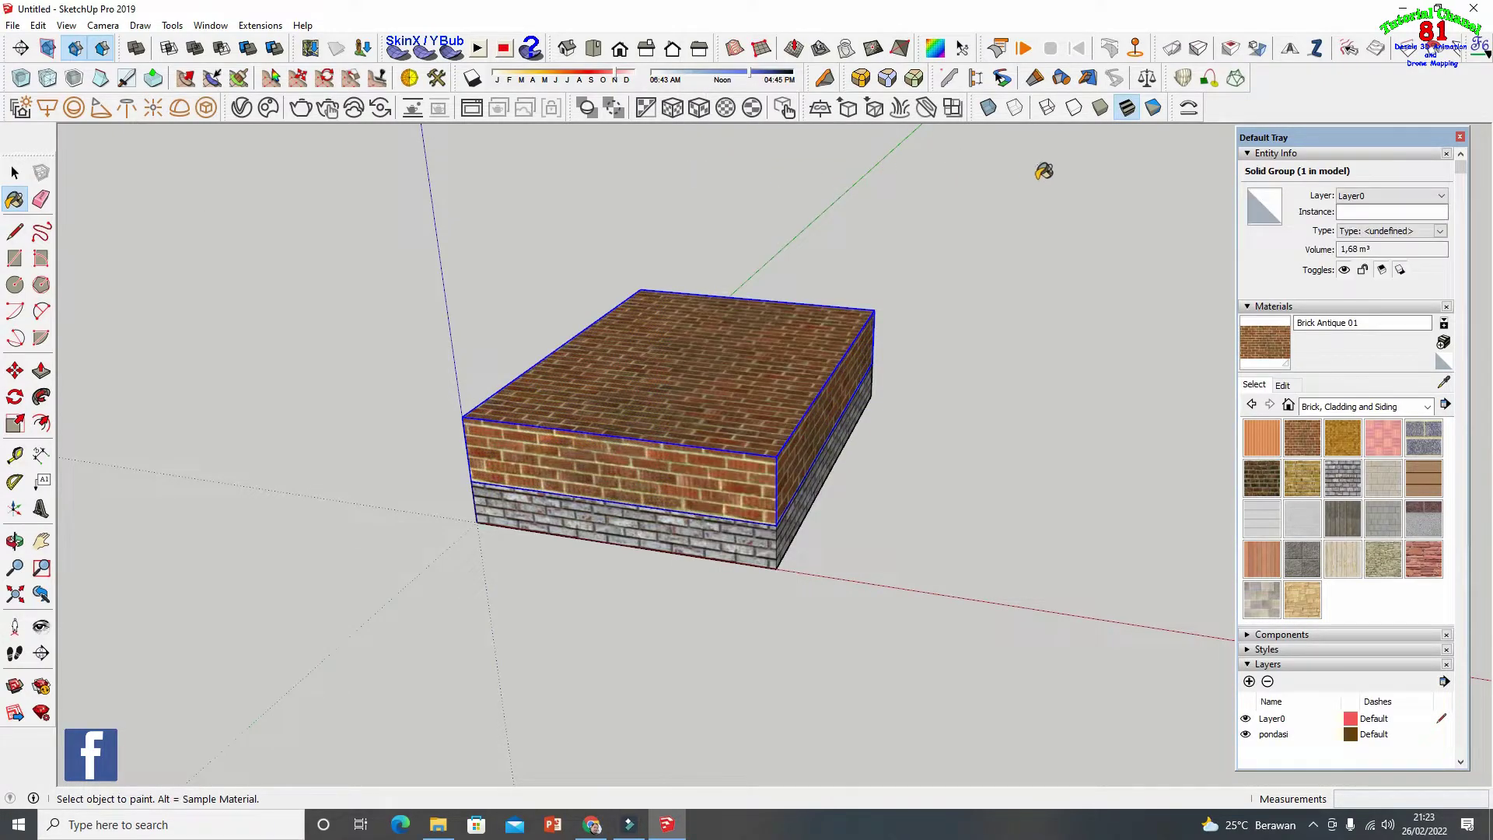
Add a layer named tembok and assign the upper red brick group to it in Entity Info
scroll(1442, 334, down, 2)
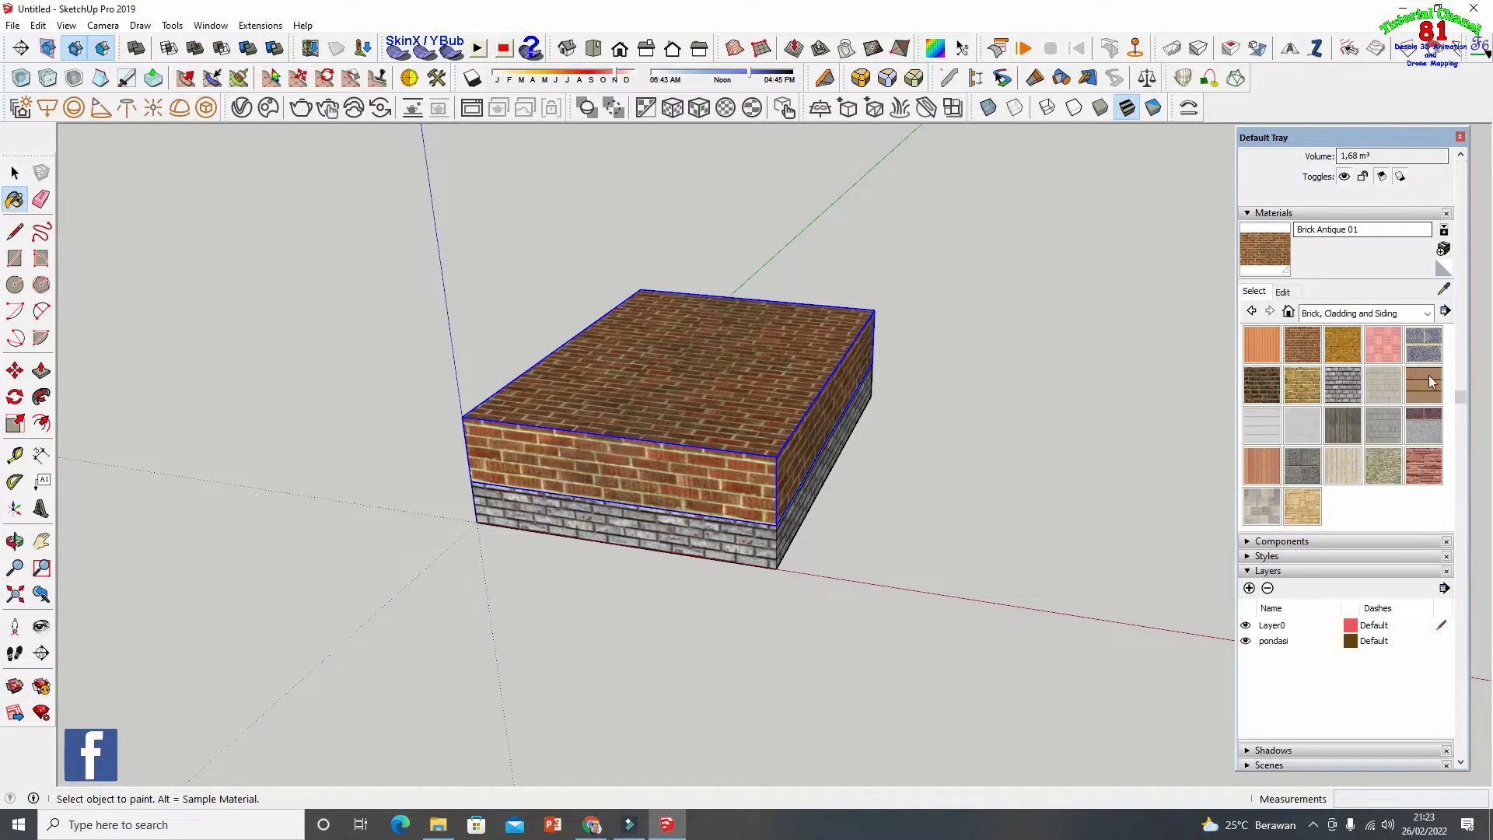
click(1248, 589)
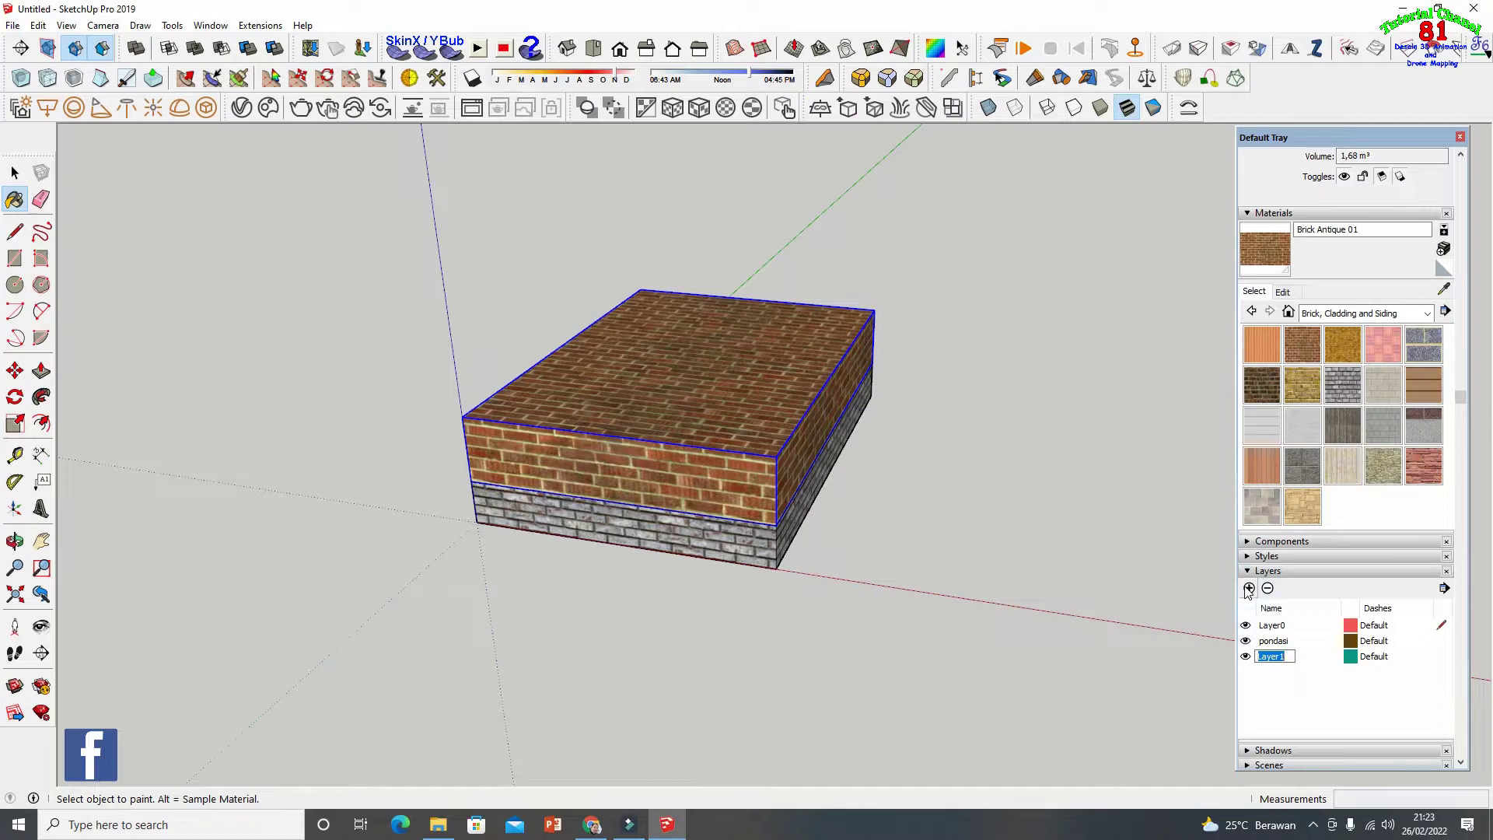
text(tembok)
key(Return)
drag(1460, 396, 1481, 179)
click(1441, 189)
click(1363, 225)
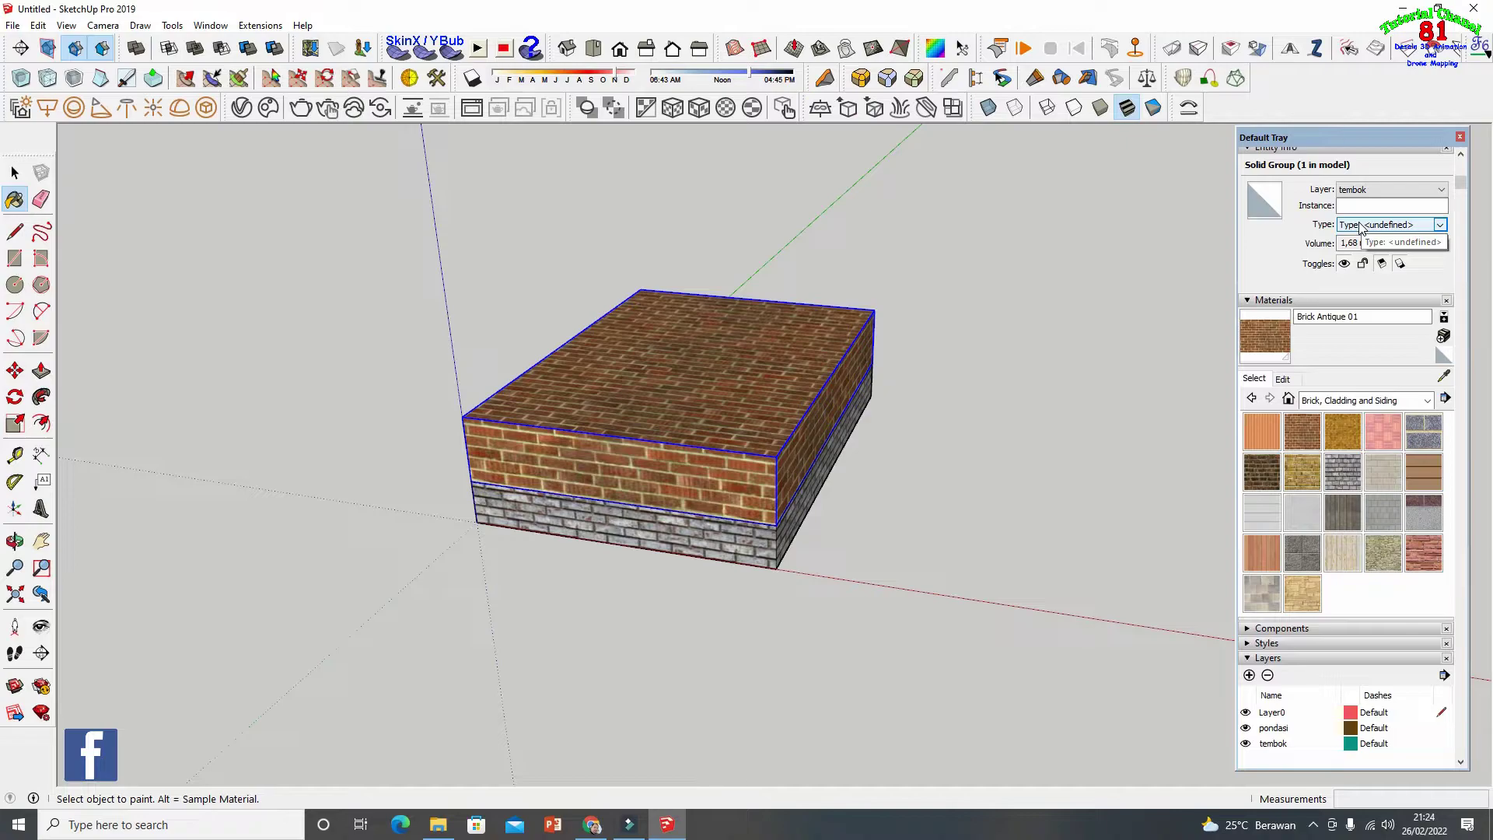
Hide and show the tembok layer, and do the same with the pondasi layer
drag(1460, 185, 1462, 519)
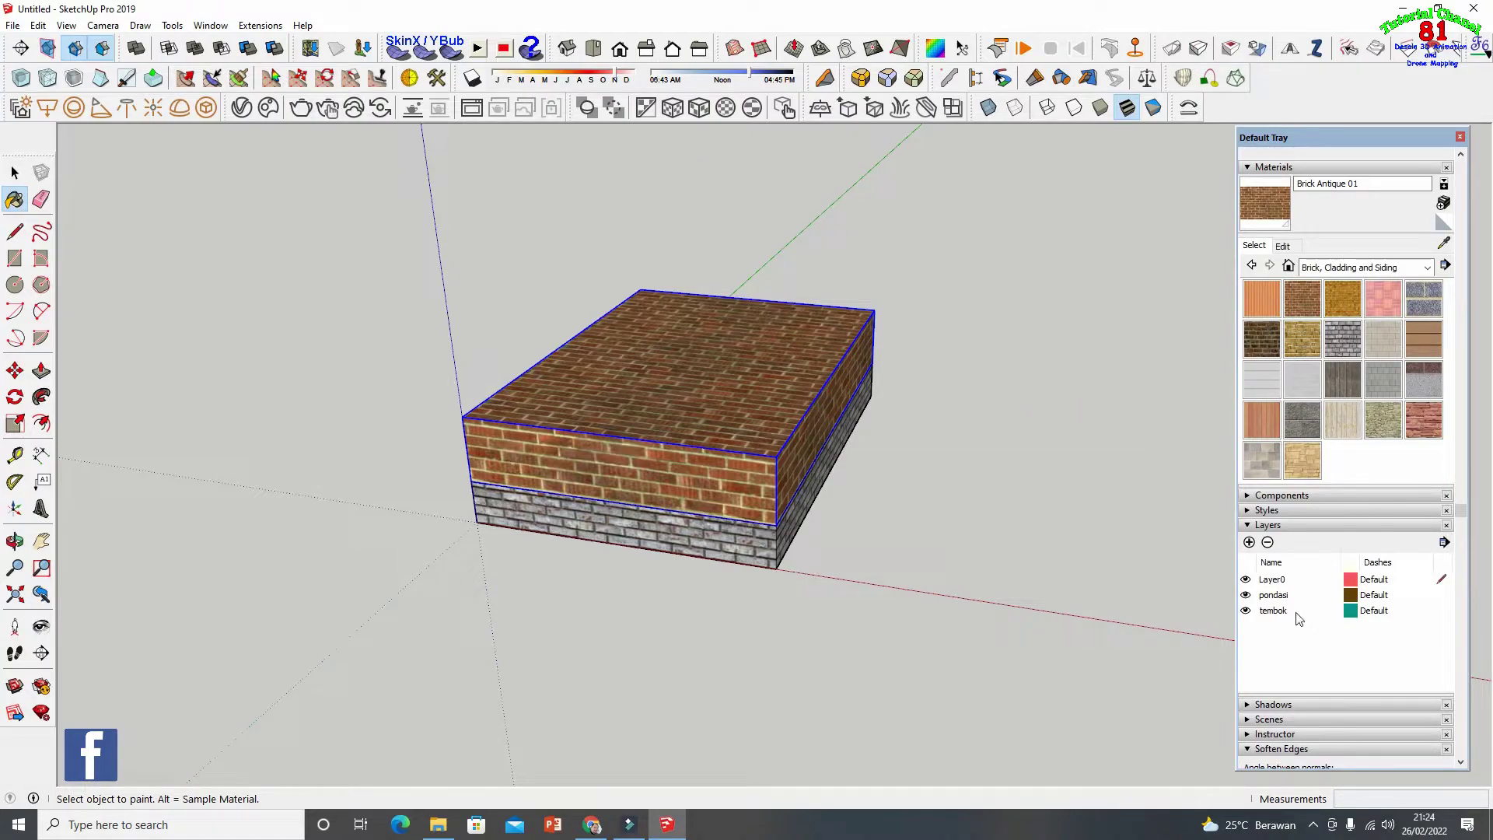
click(1247, 611)
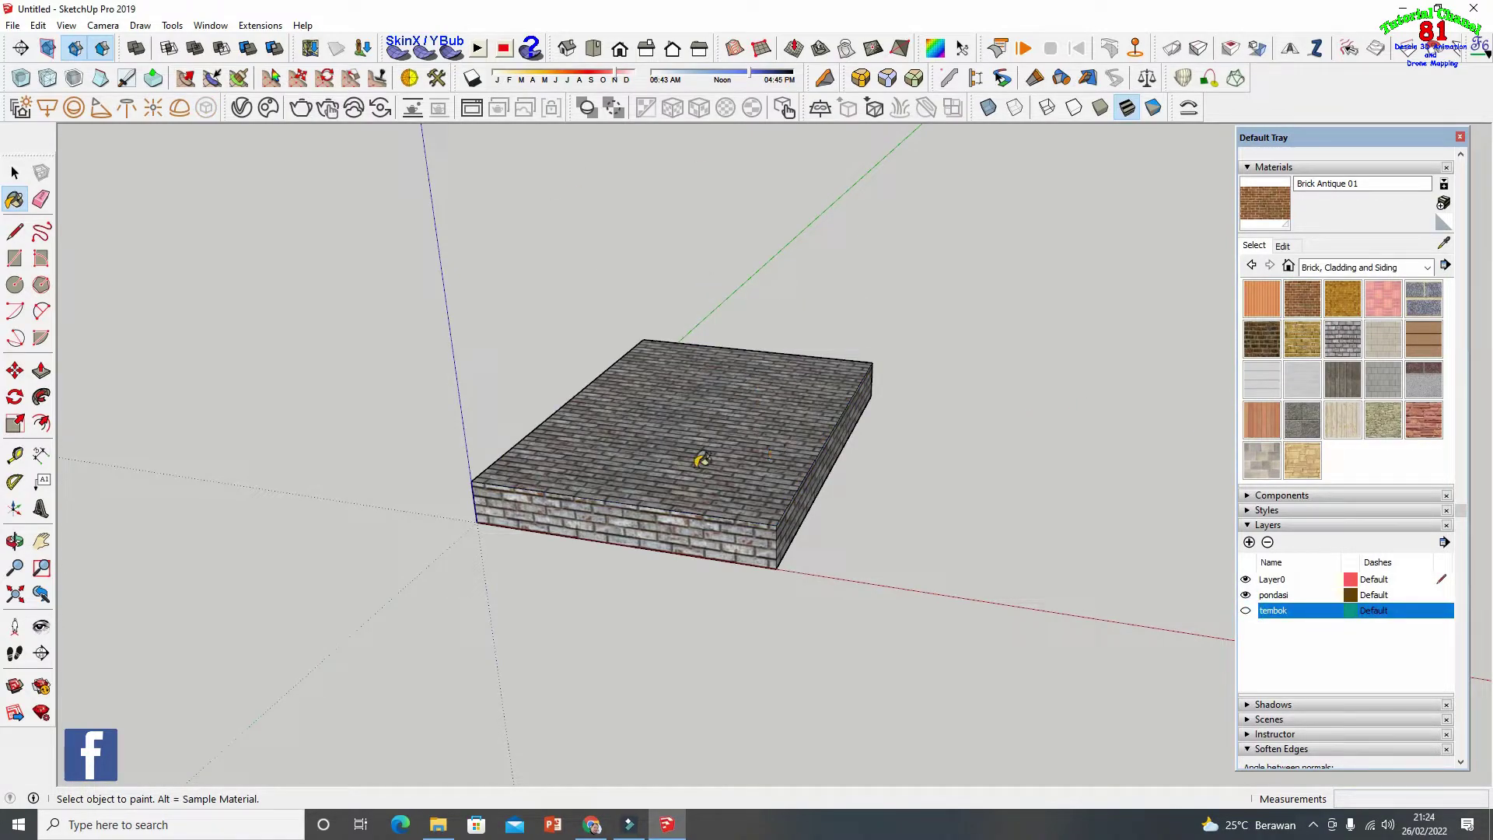
click(1246, 611)
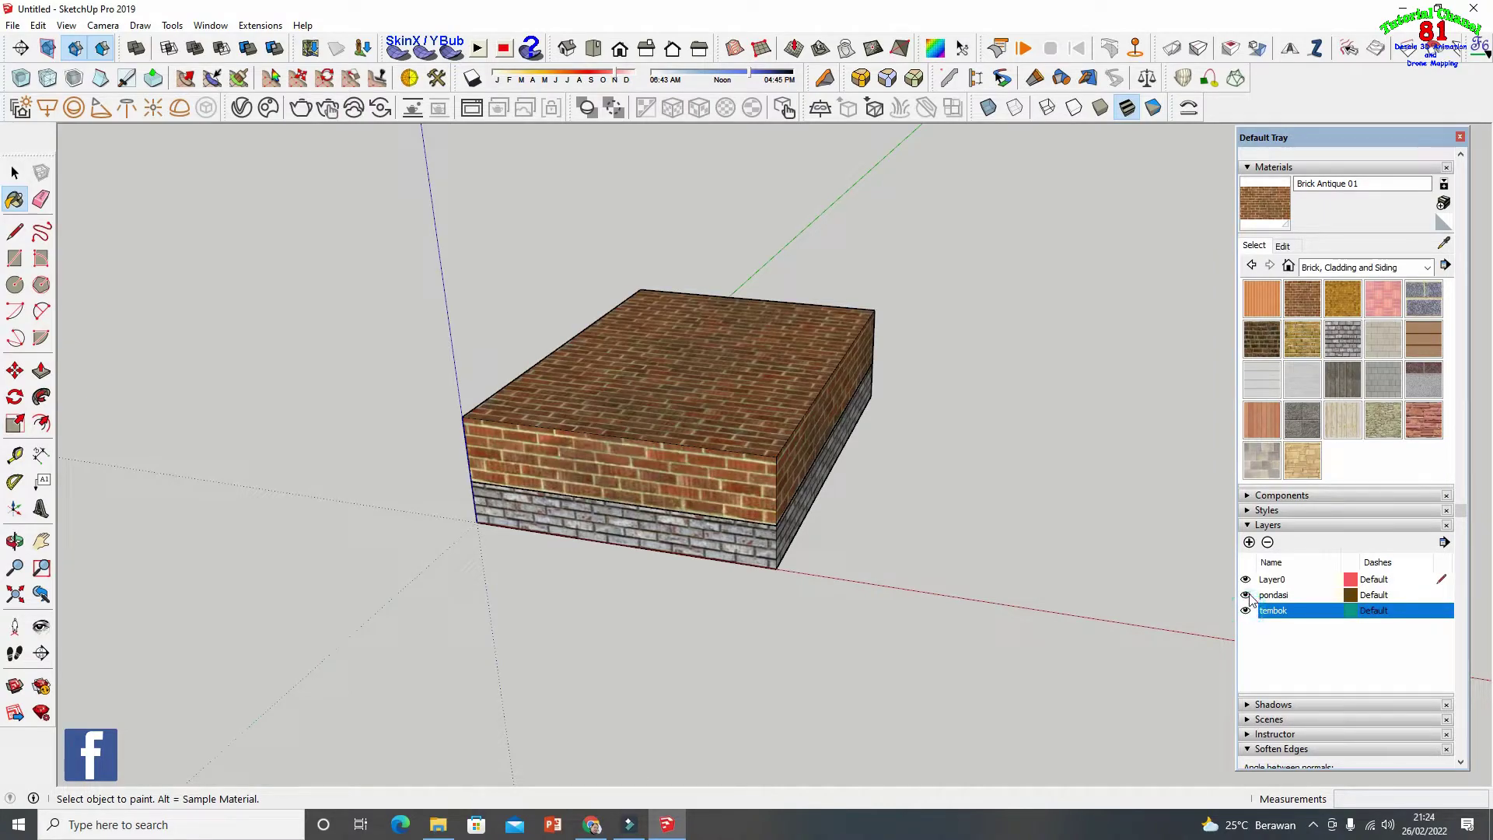
click(1246, 594)
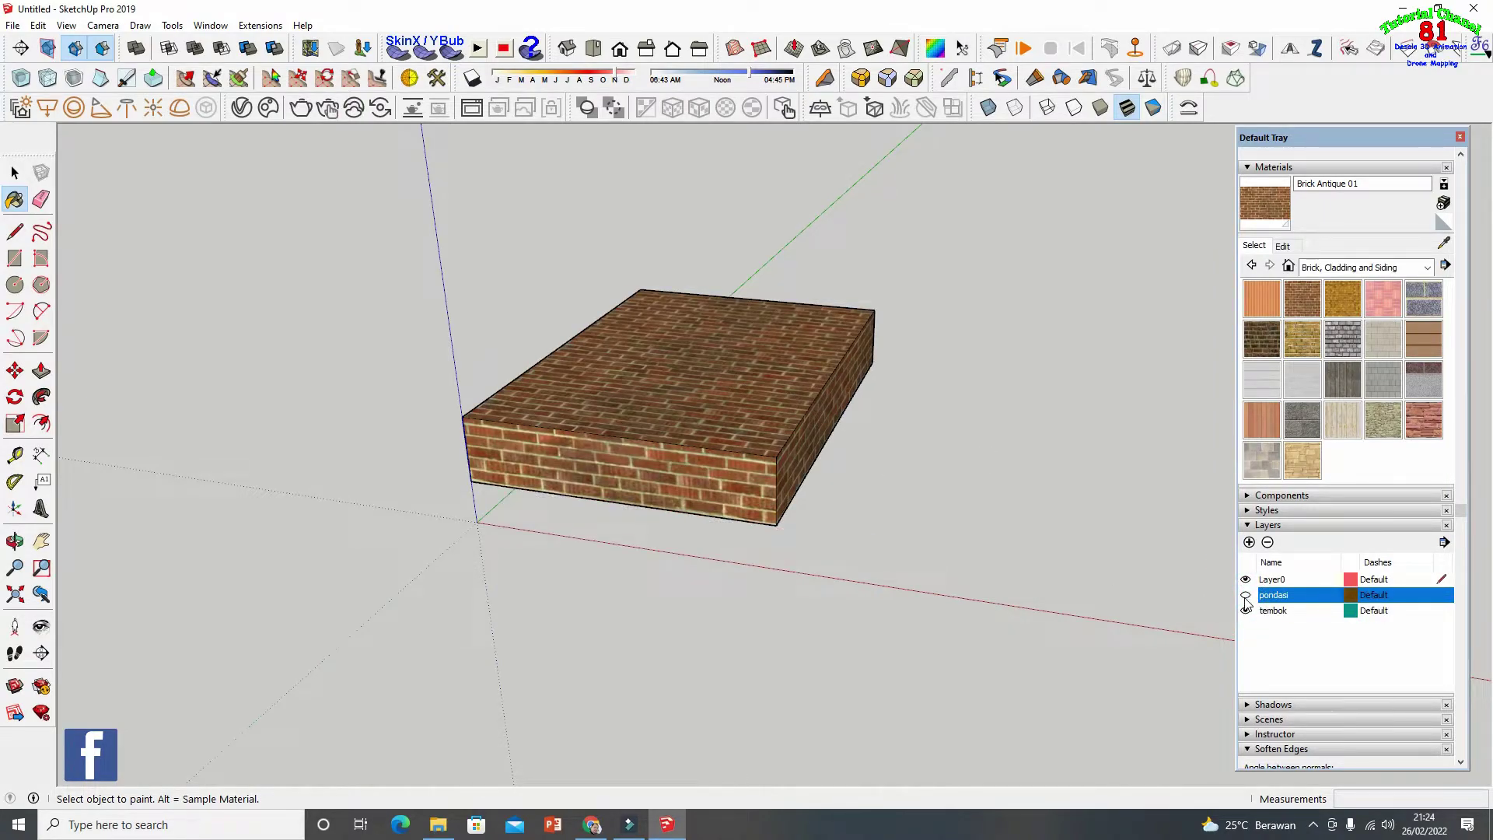
click(1246, 595)
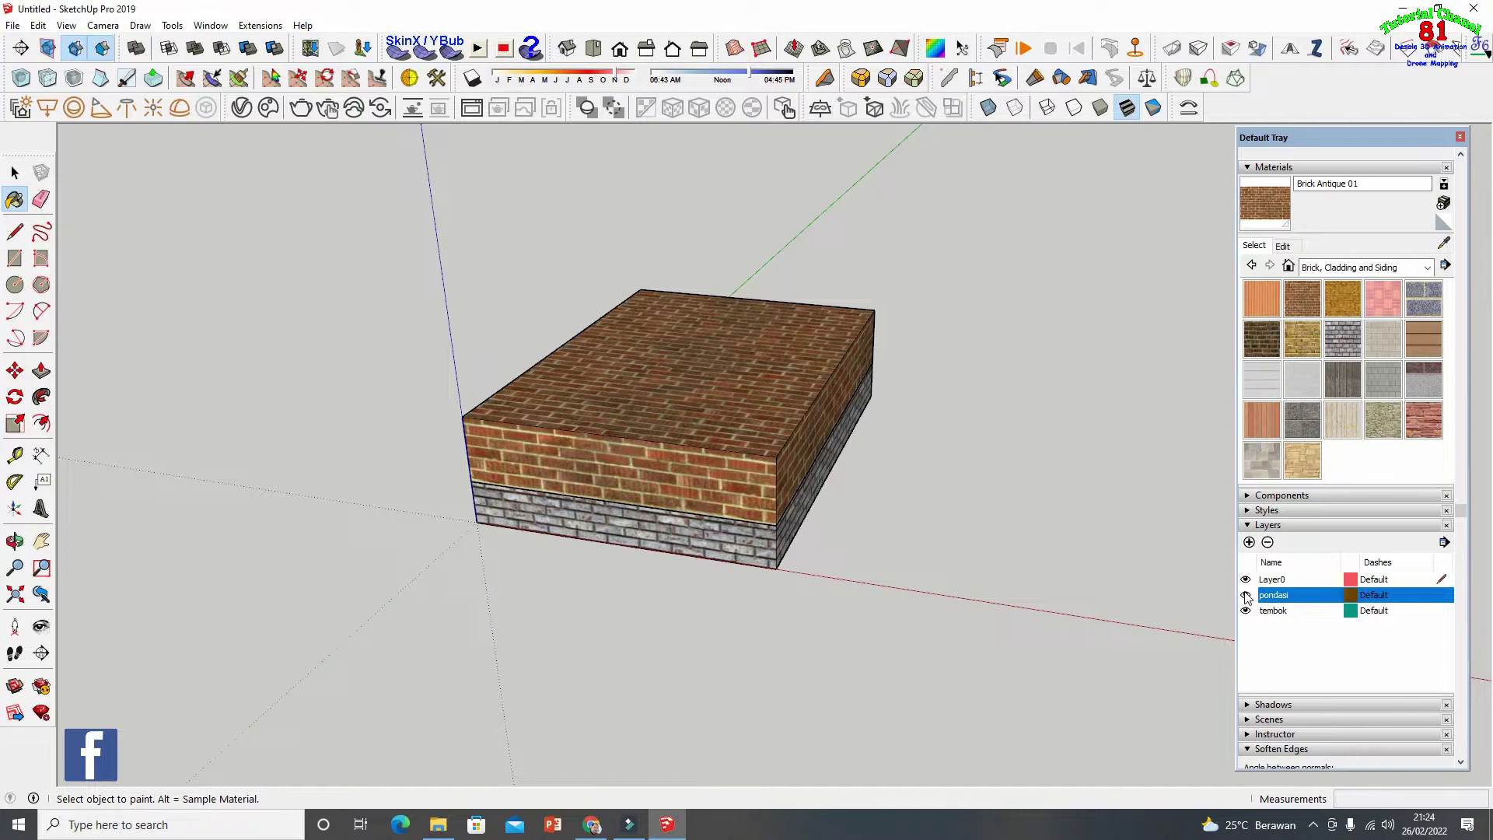
Switch the visibility of the pondasi and tembok layers off and on repeatedly, leaving both layers visible
click(1246, 595)
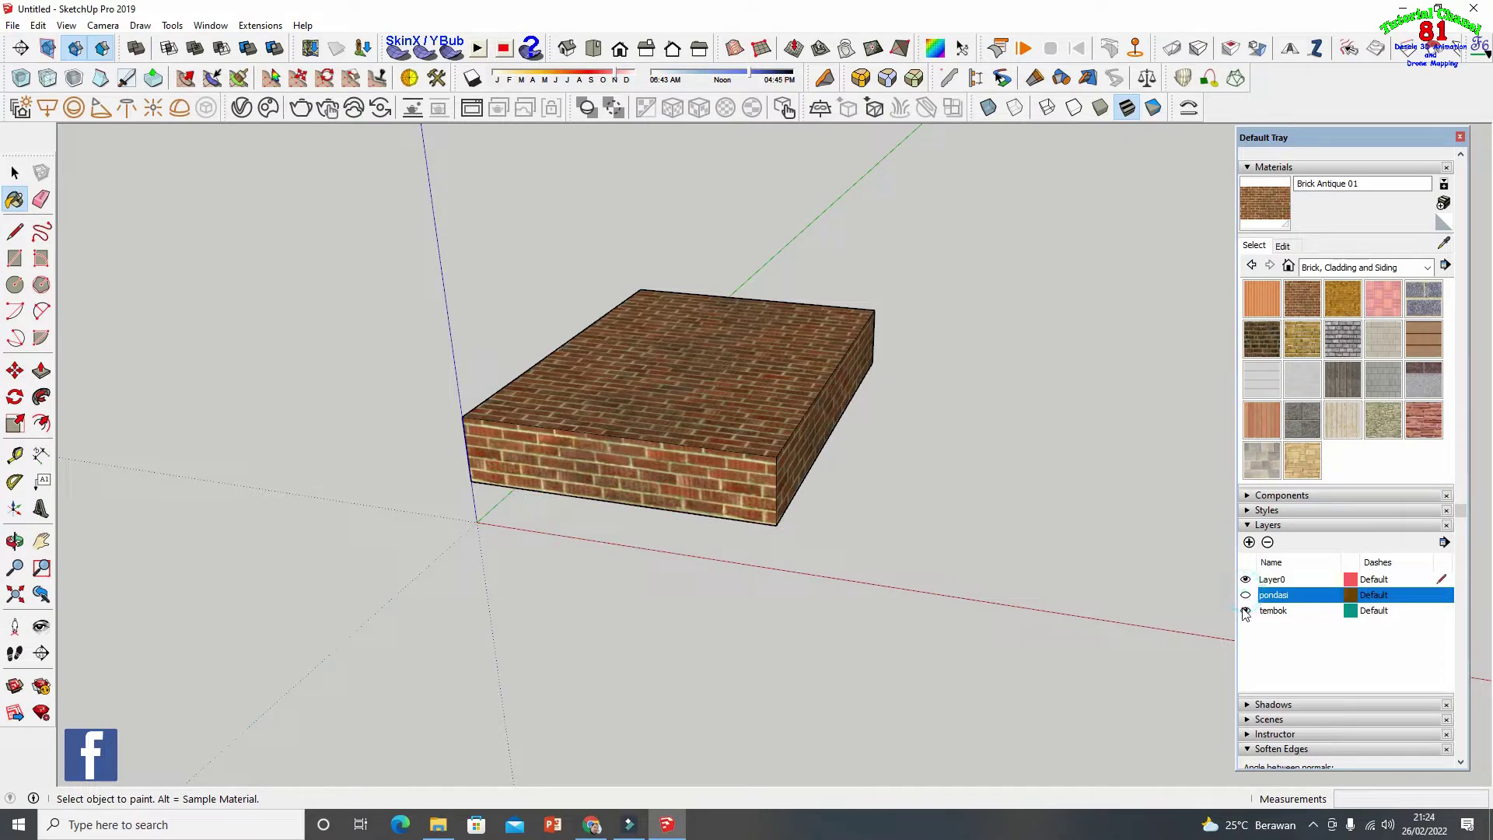
click(1246, 610)
click(1245, 595)
click(1246, 610)
click(1246, 594)
click(1246, 611)
click(1246, 595)
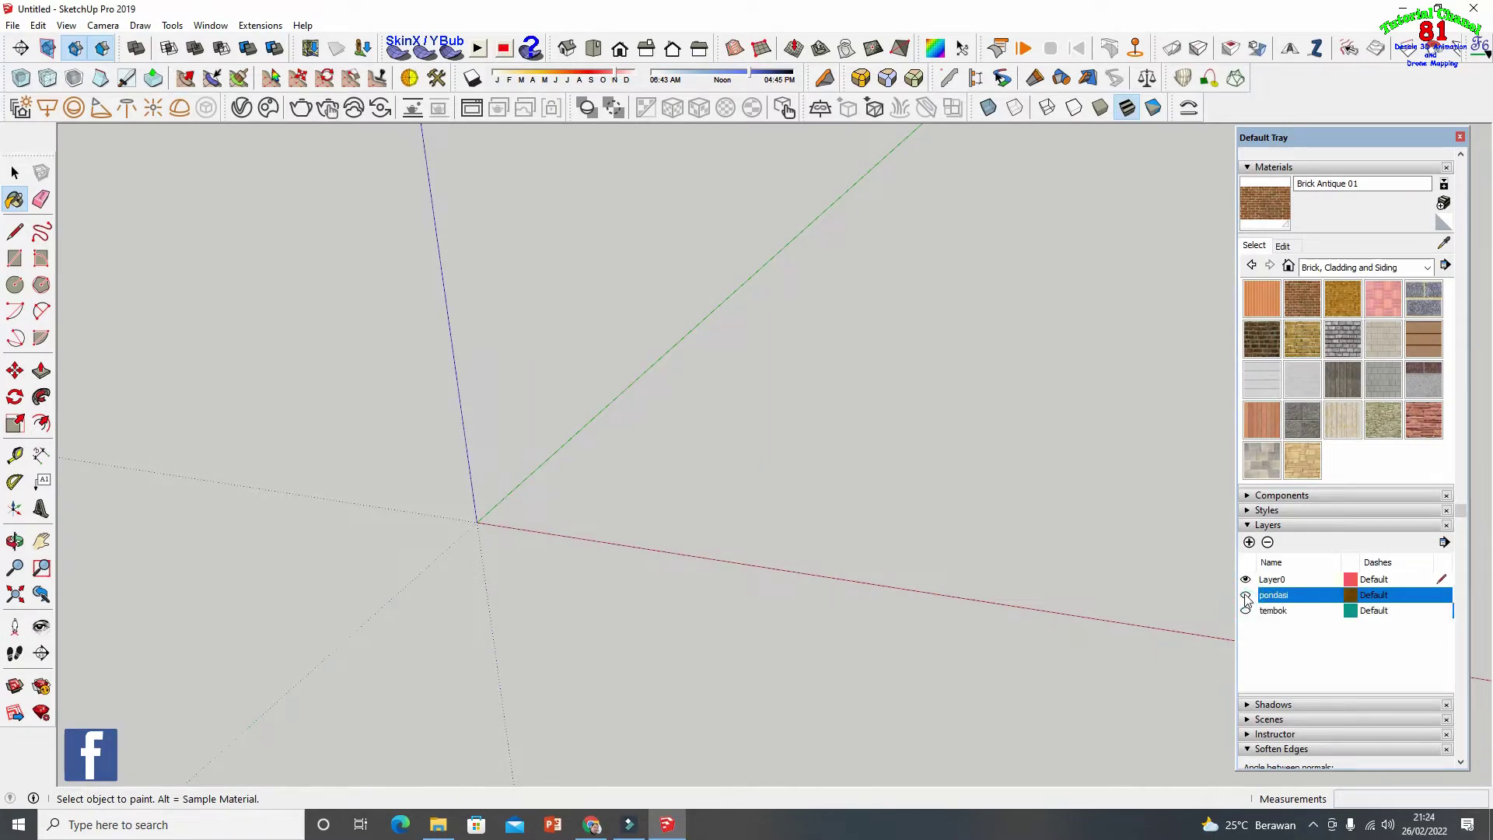
click(1246, 610)
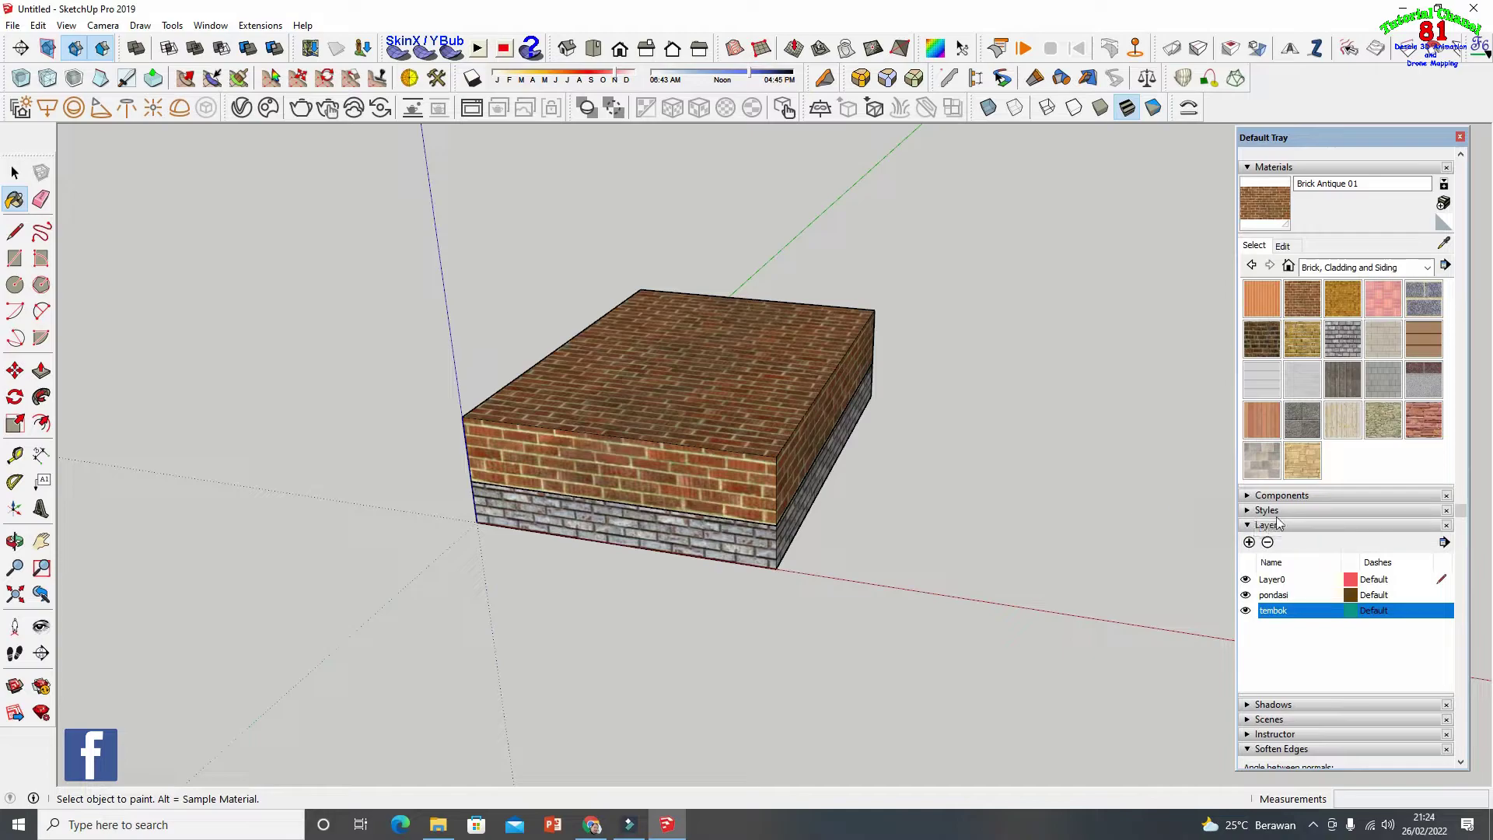
Collapse the Layers, Materials and Entity Info sections of the Default Tray
click(1247, 526)
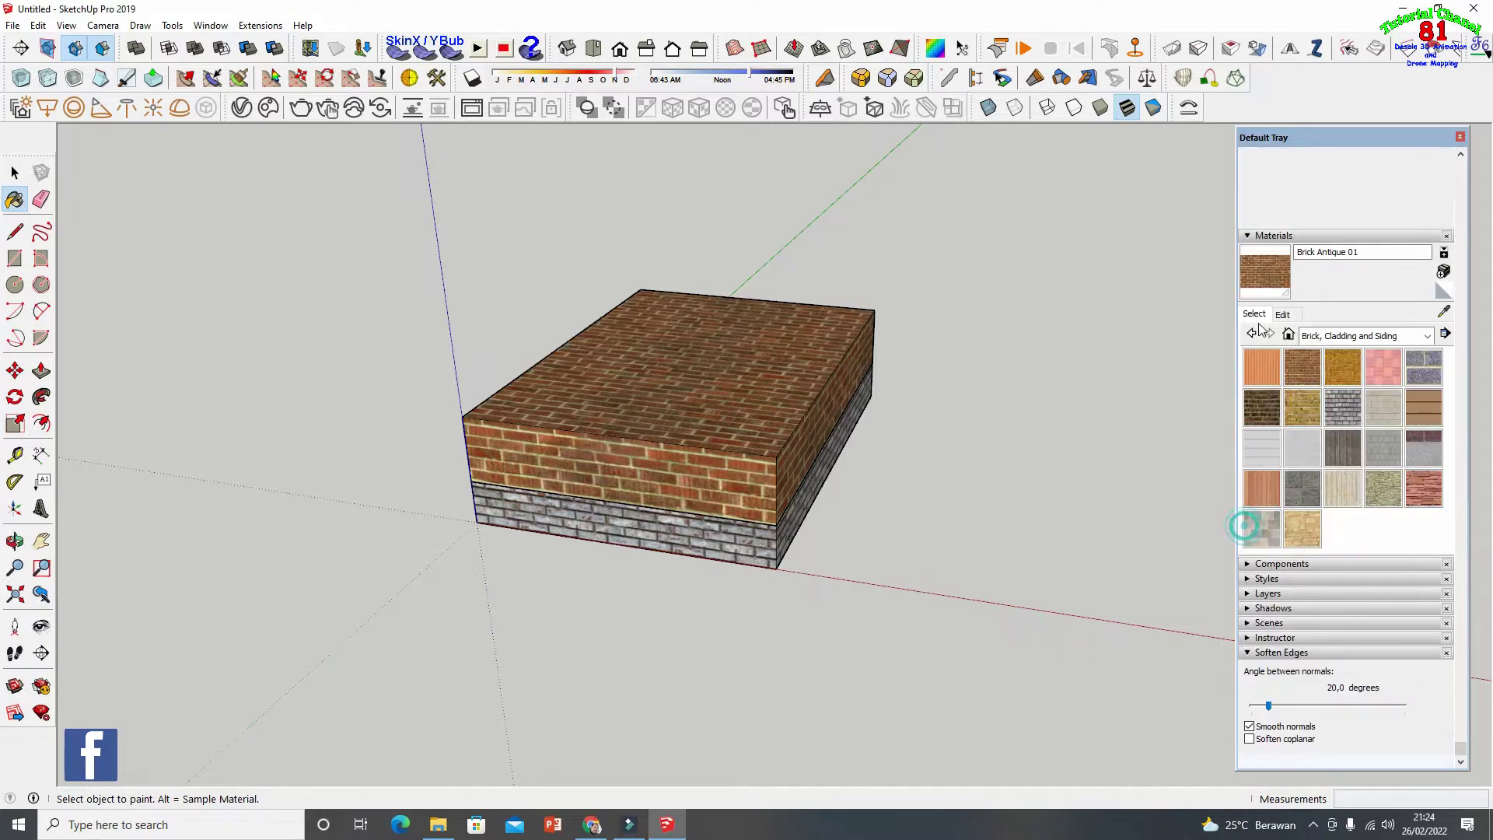
click(1246, 236)
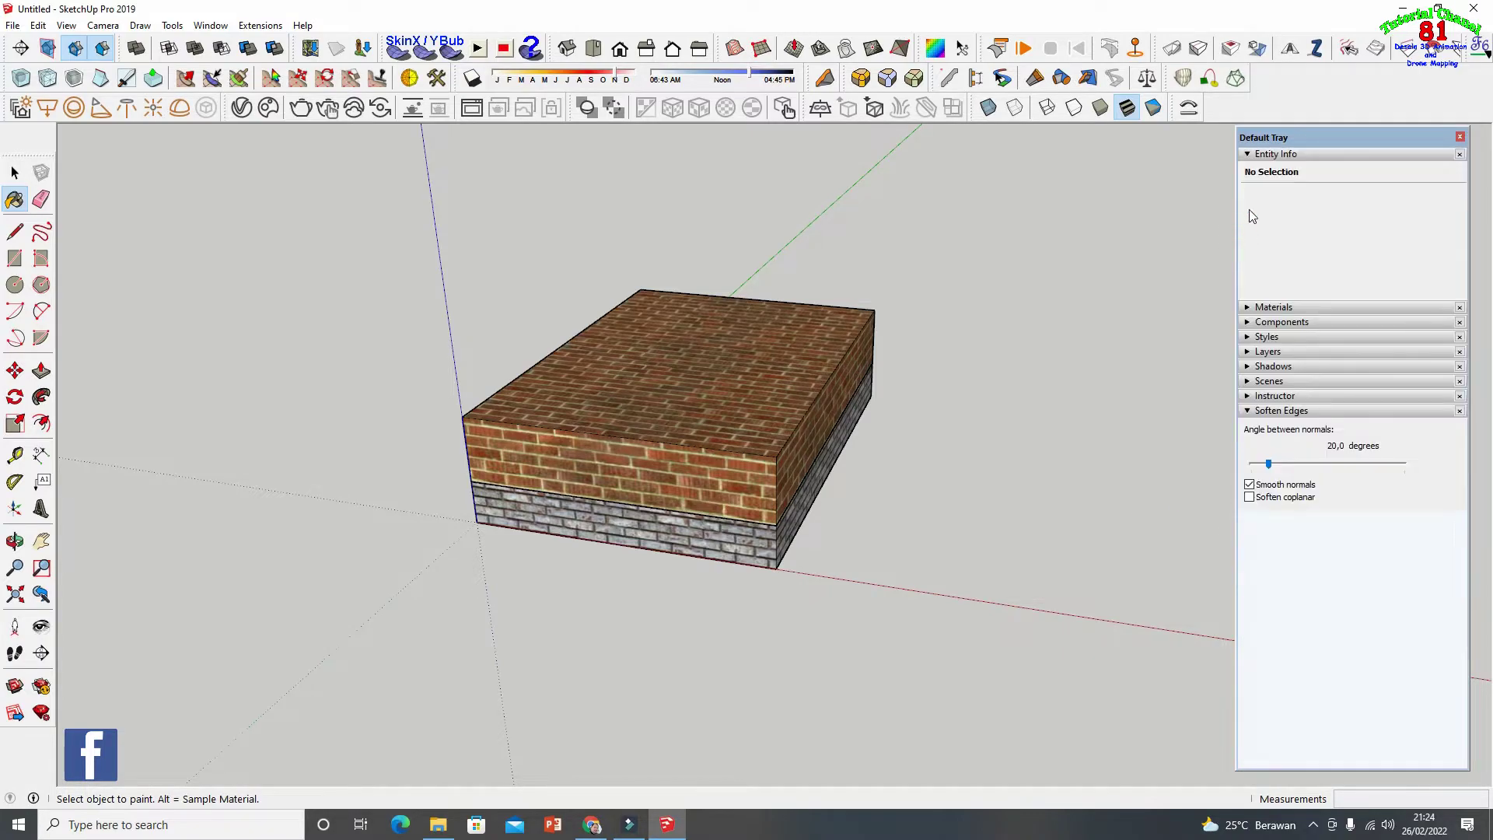
click(1248, 154)
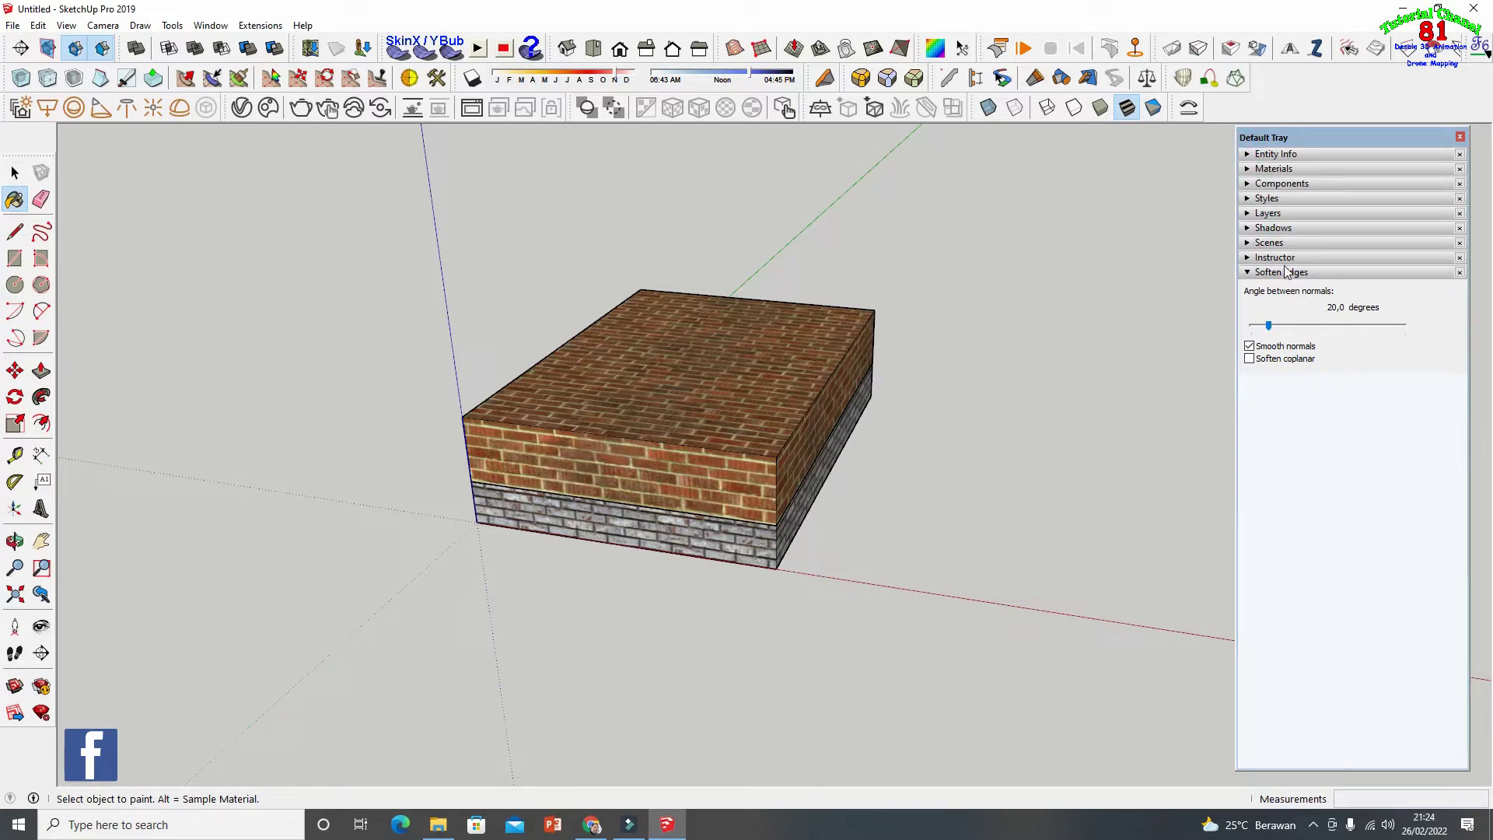
Expand the Shadows section and turn on shadows for the stacked brick boxes
click(1247, 229)
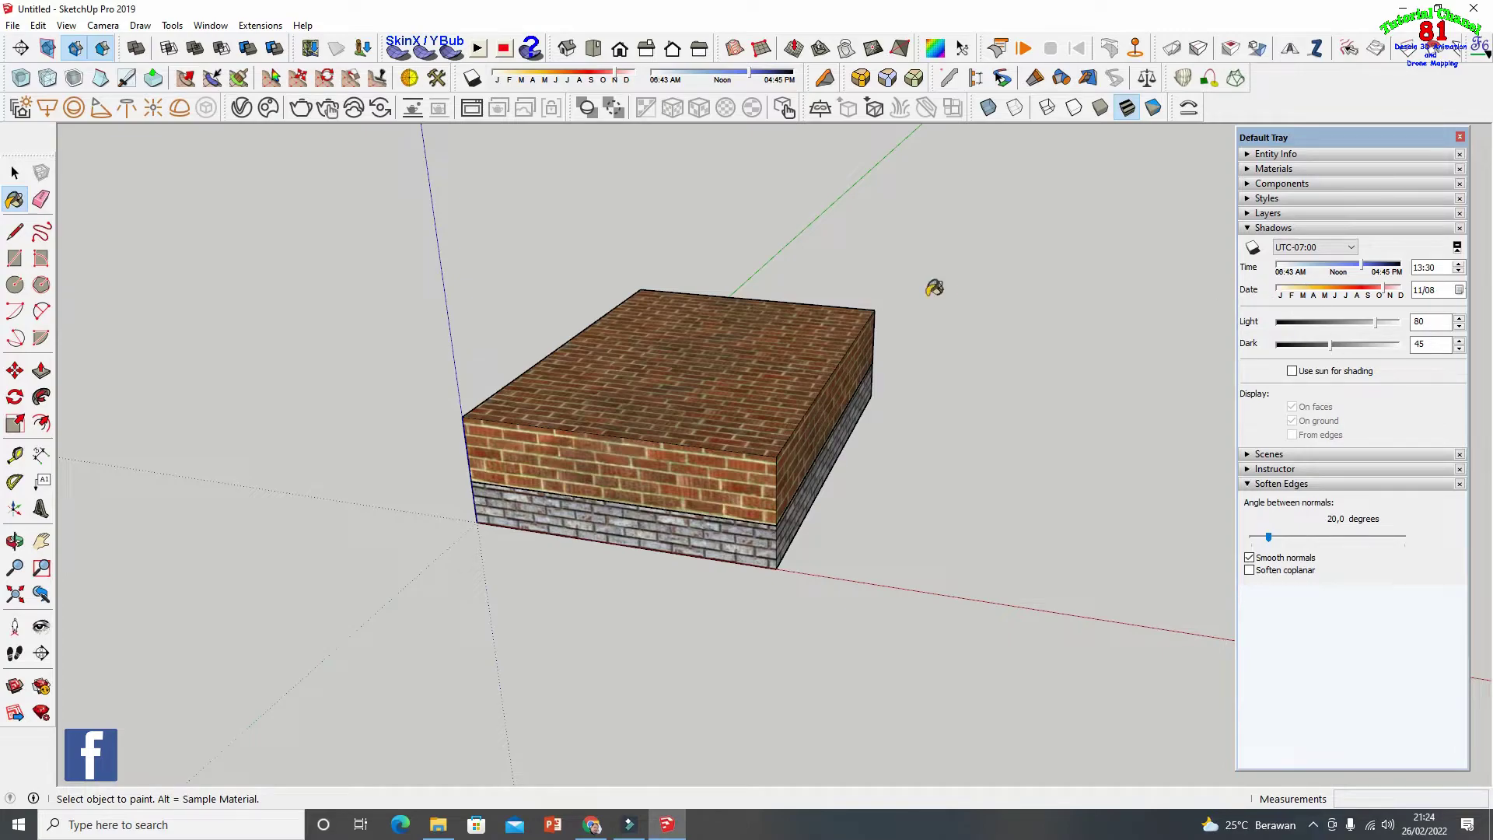
scroll(860, 424, down, 1)
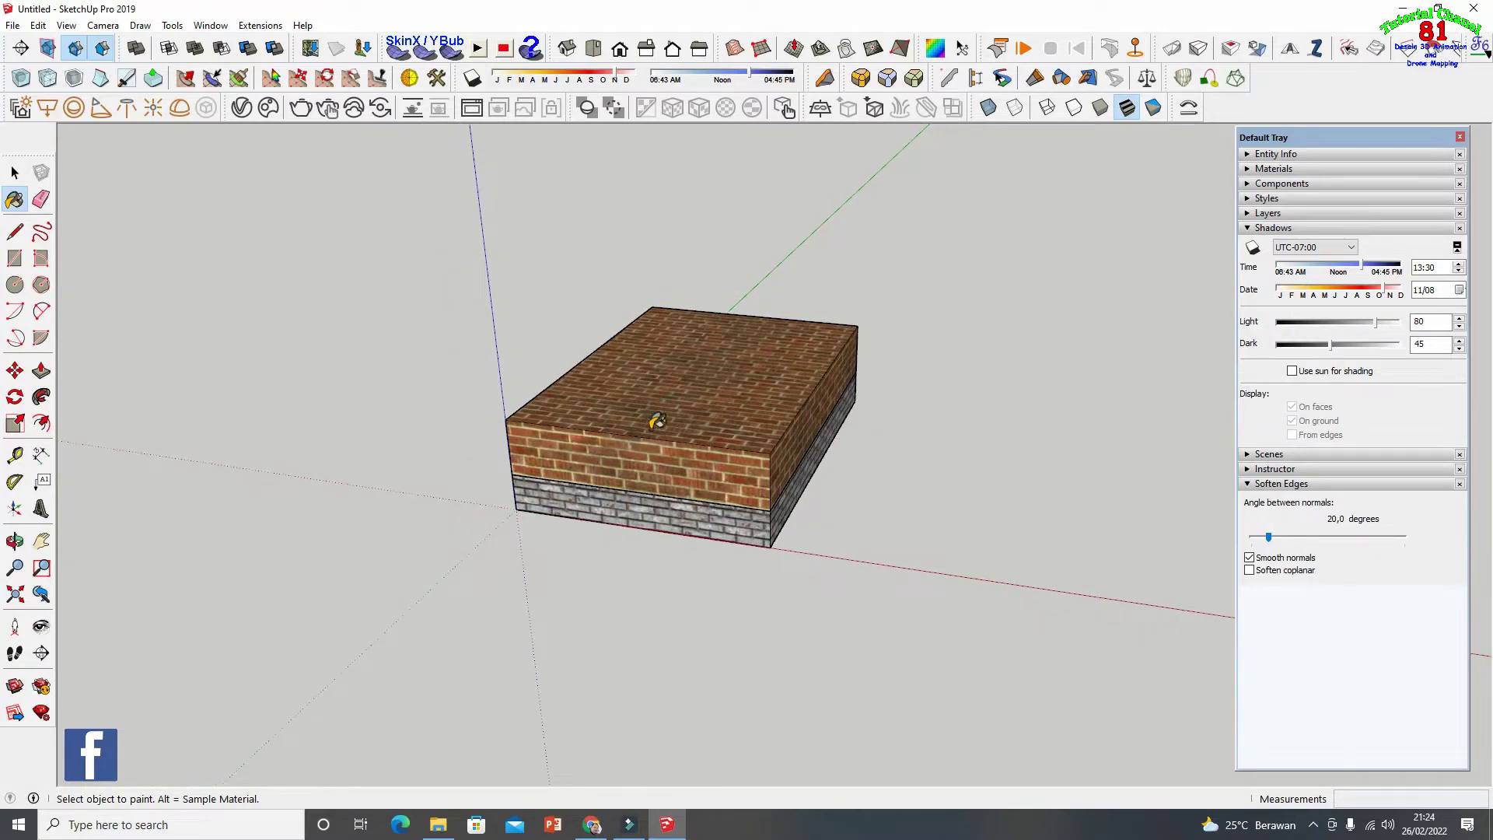
click(15, 540)
drag(509, 492, 771, 399)
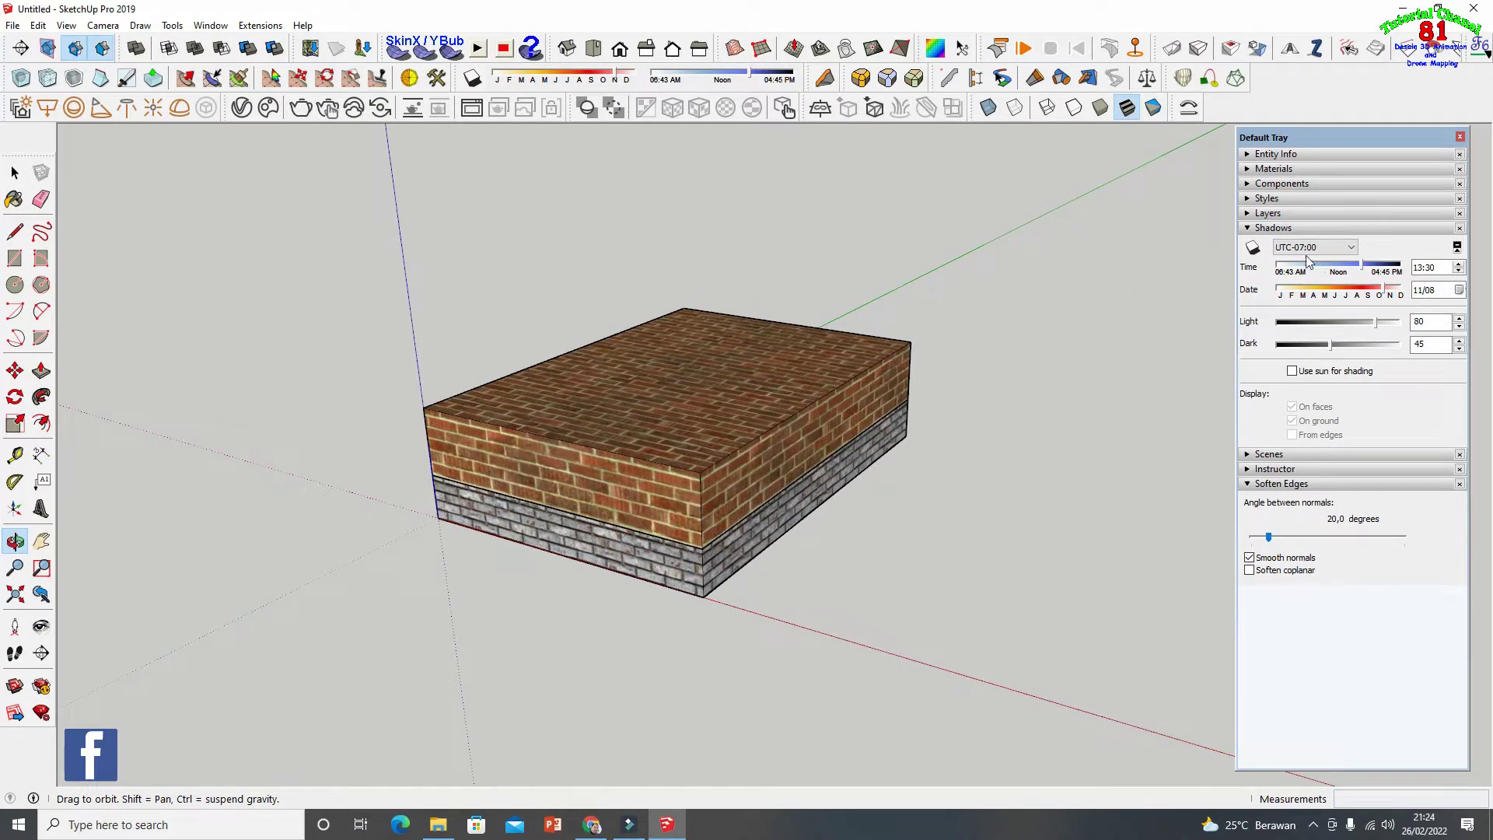
click(1252, 247)
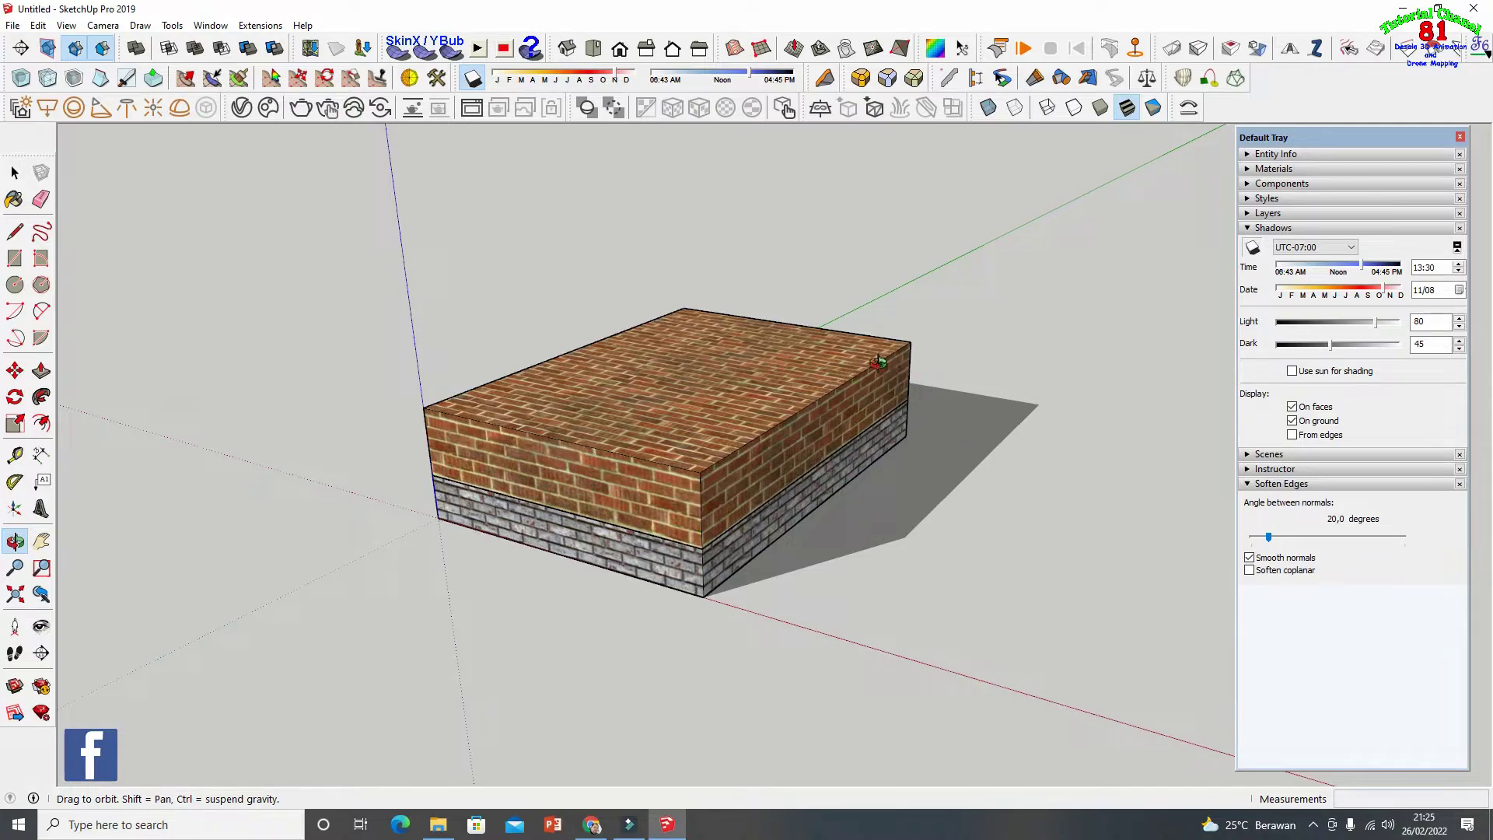
Set the shadow time to 15:32 and the shadow date to 09/18
mouse_move(1362, 269)
mouse_down()
mouse_move(1382, 270)
mouse_move(1357, 292)
mouse_move(1374, 291)
mouse_move(1336, 289)
mouse_move(1374, 292)
mouse_up()
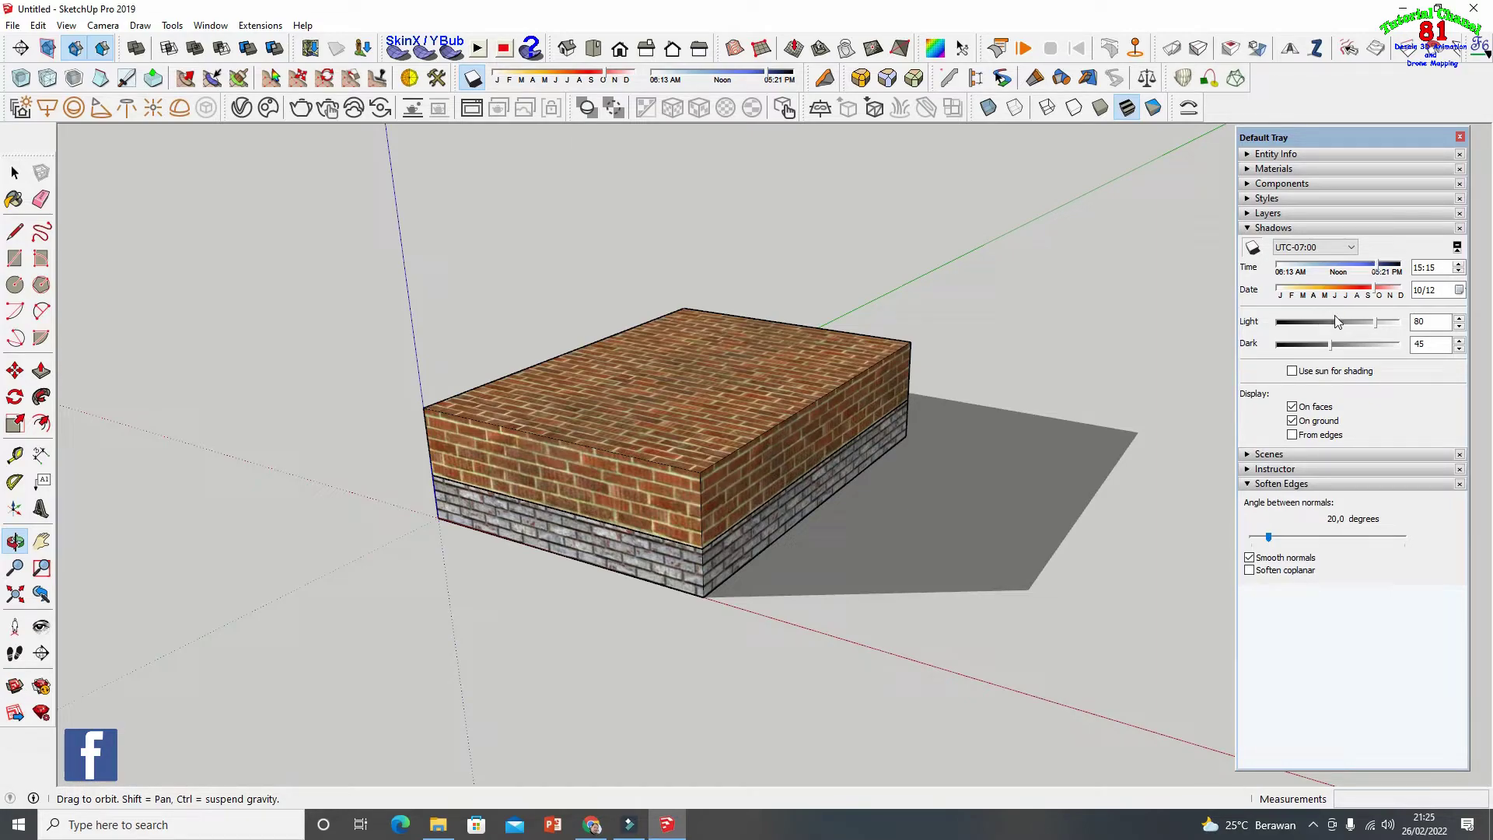
drag(1365, 290, 1366, 287)
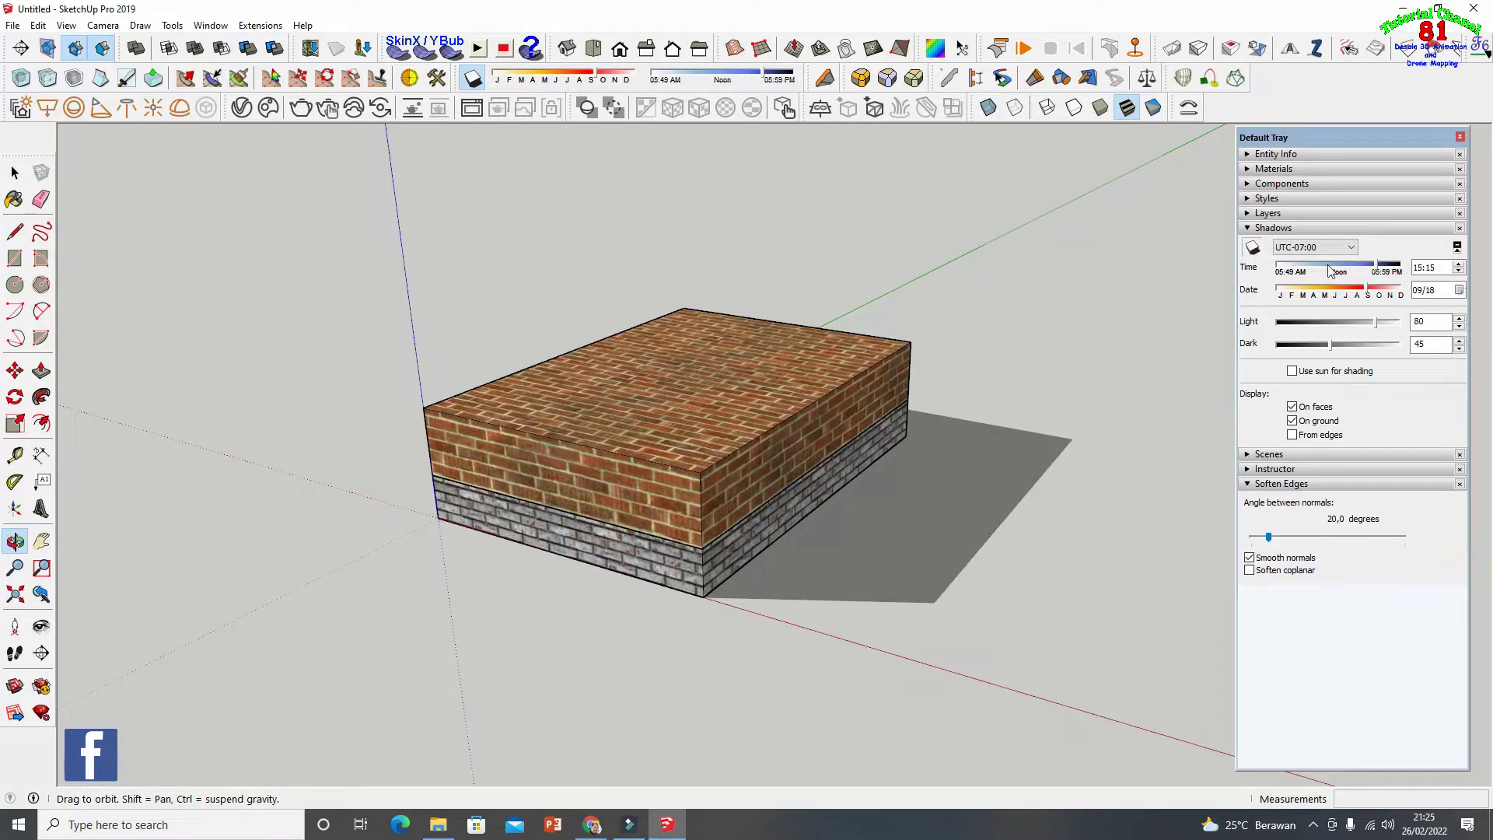
drag(1380, 268, 1375, 265)
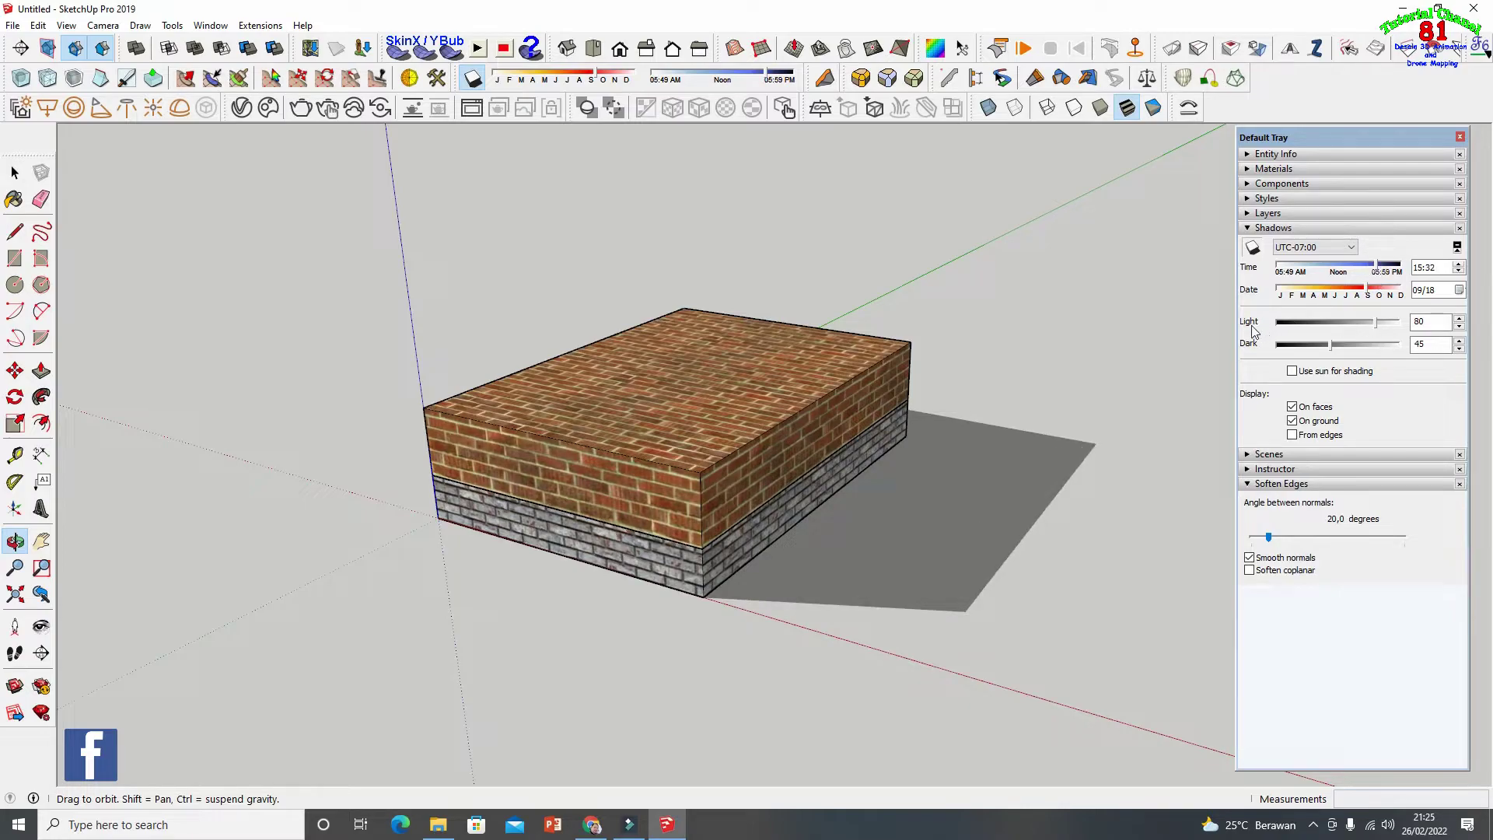
Set the shadow Light value to 74 and the Dark value to 62
drag(1379, 325, 1353, 348)
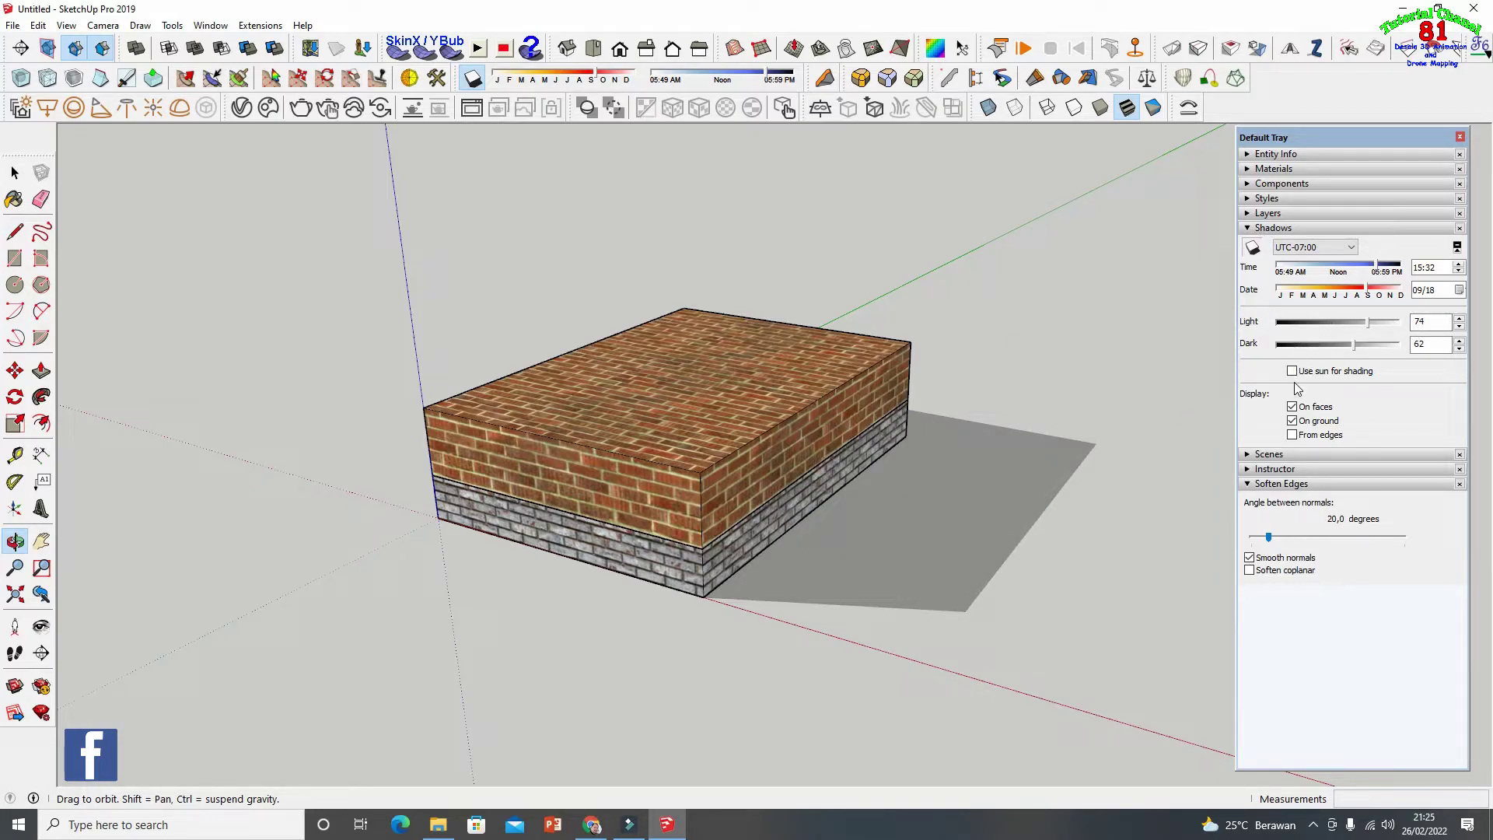
key(Right)
key(Right)
key(Right)
key(Right)
Collapse and re-expand the Shadows section, and turn the model's shadows off
click(1248, 228)
click(1248, 229)
click(1252, 247)
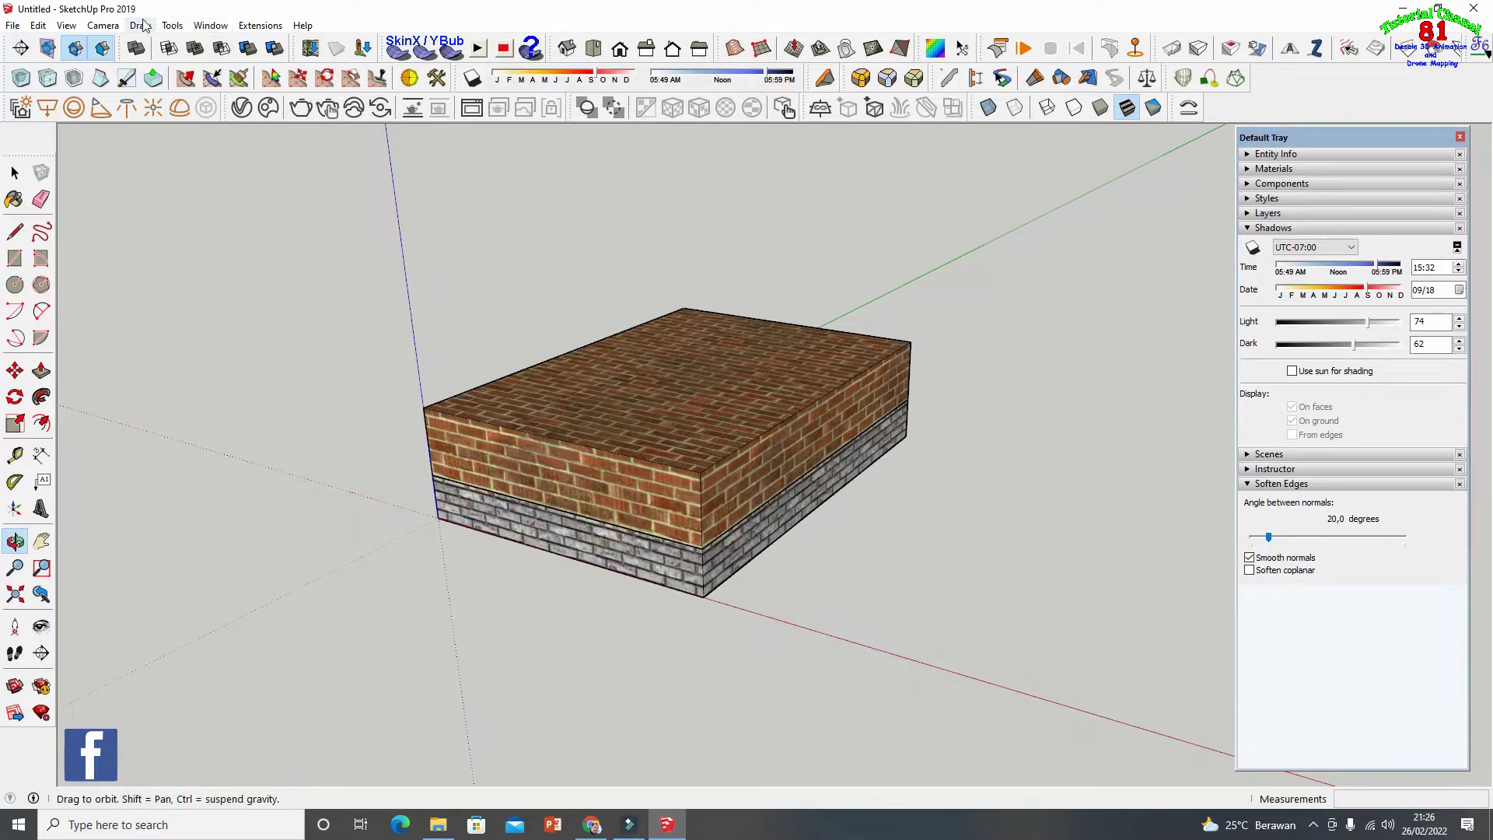
Find the Shadows entry in the Toolbars list, keep it enabled and close the dialog
click(72, 26)
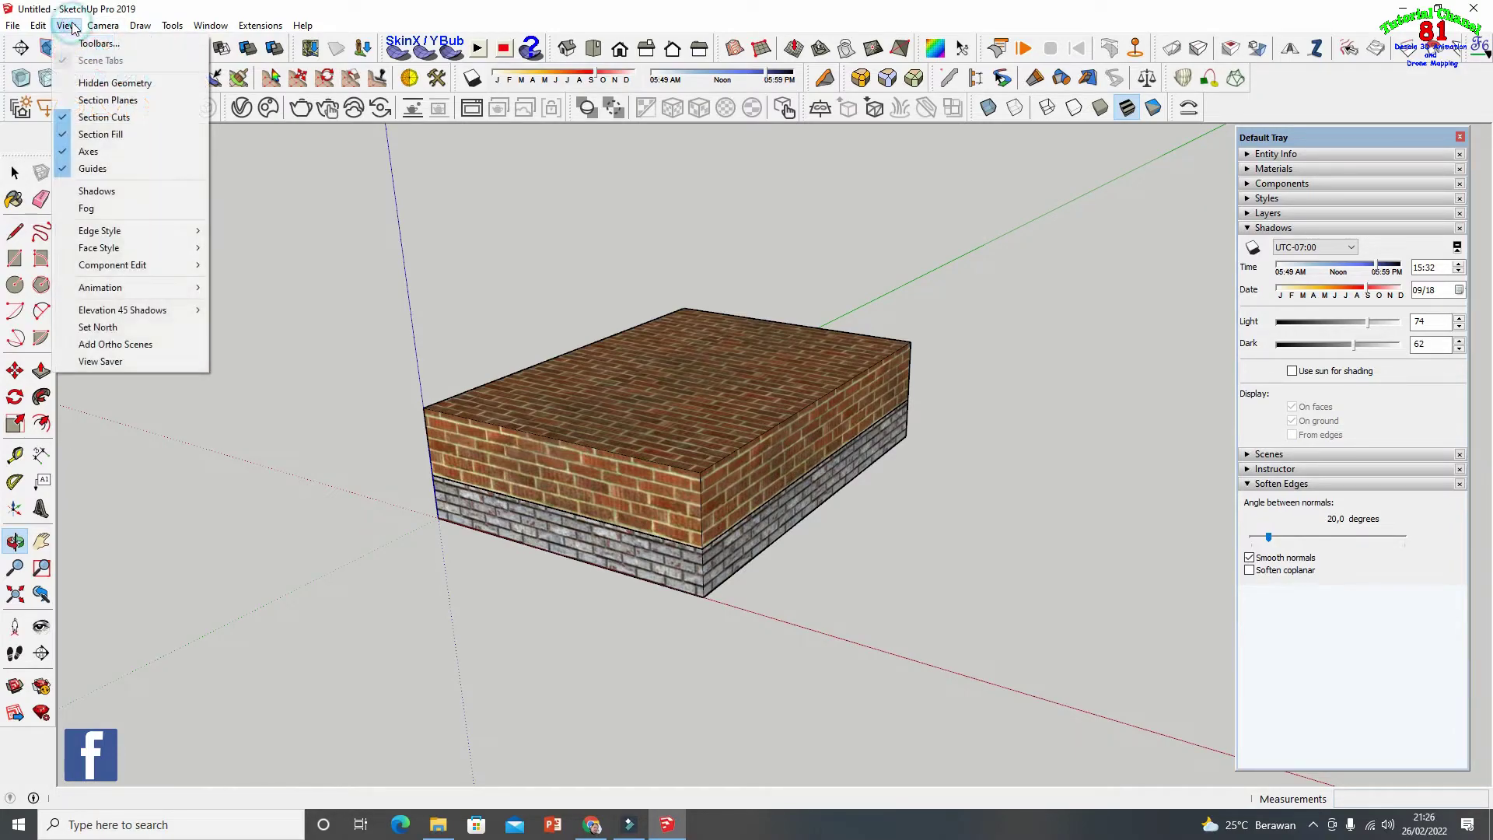
click(84, 38)
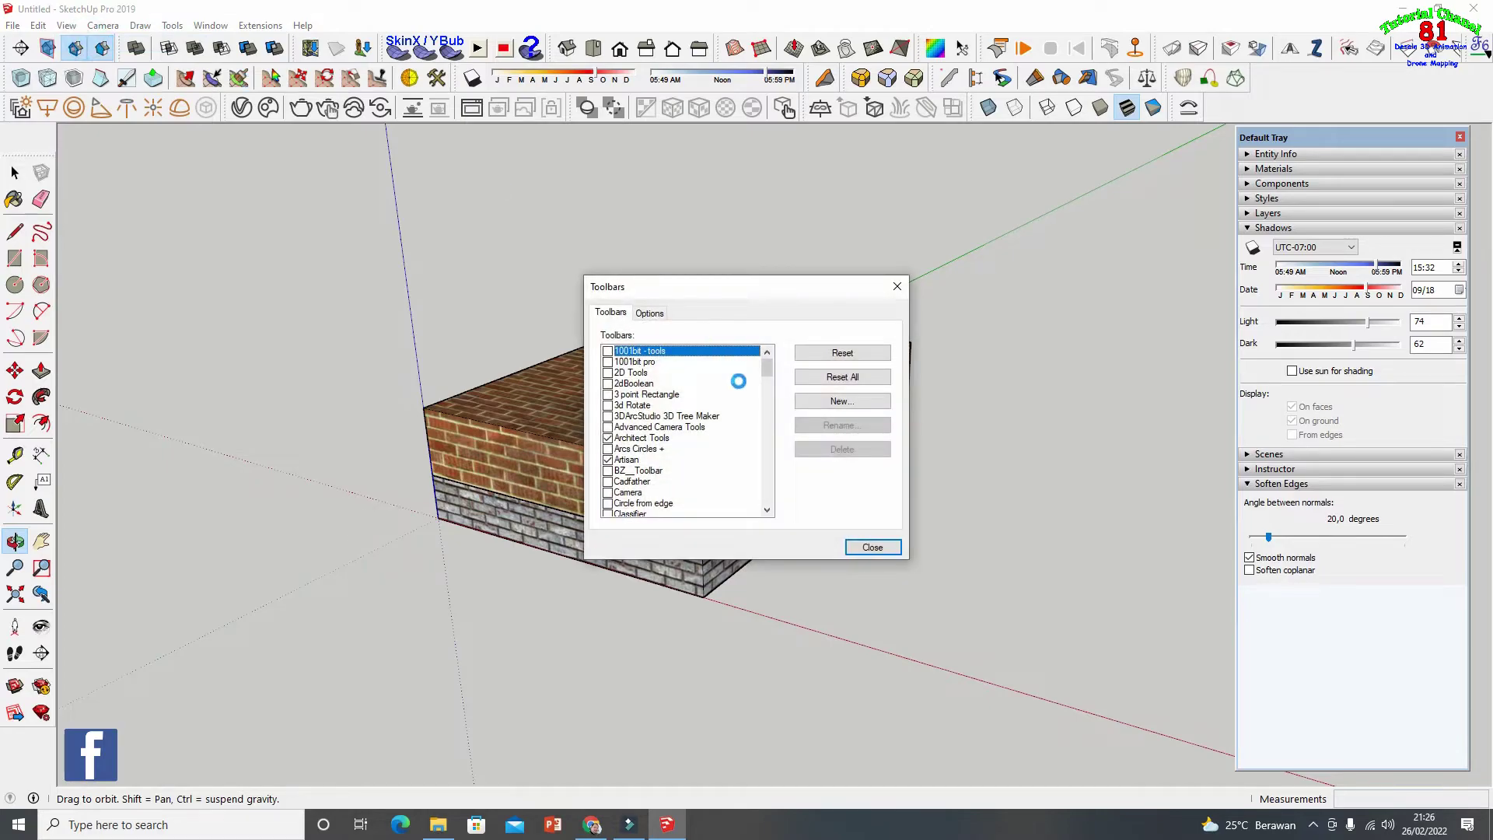
drag(767, 371, 801, 458)
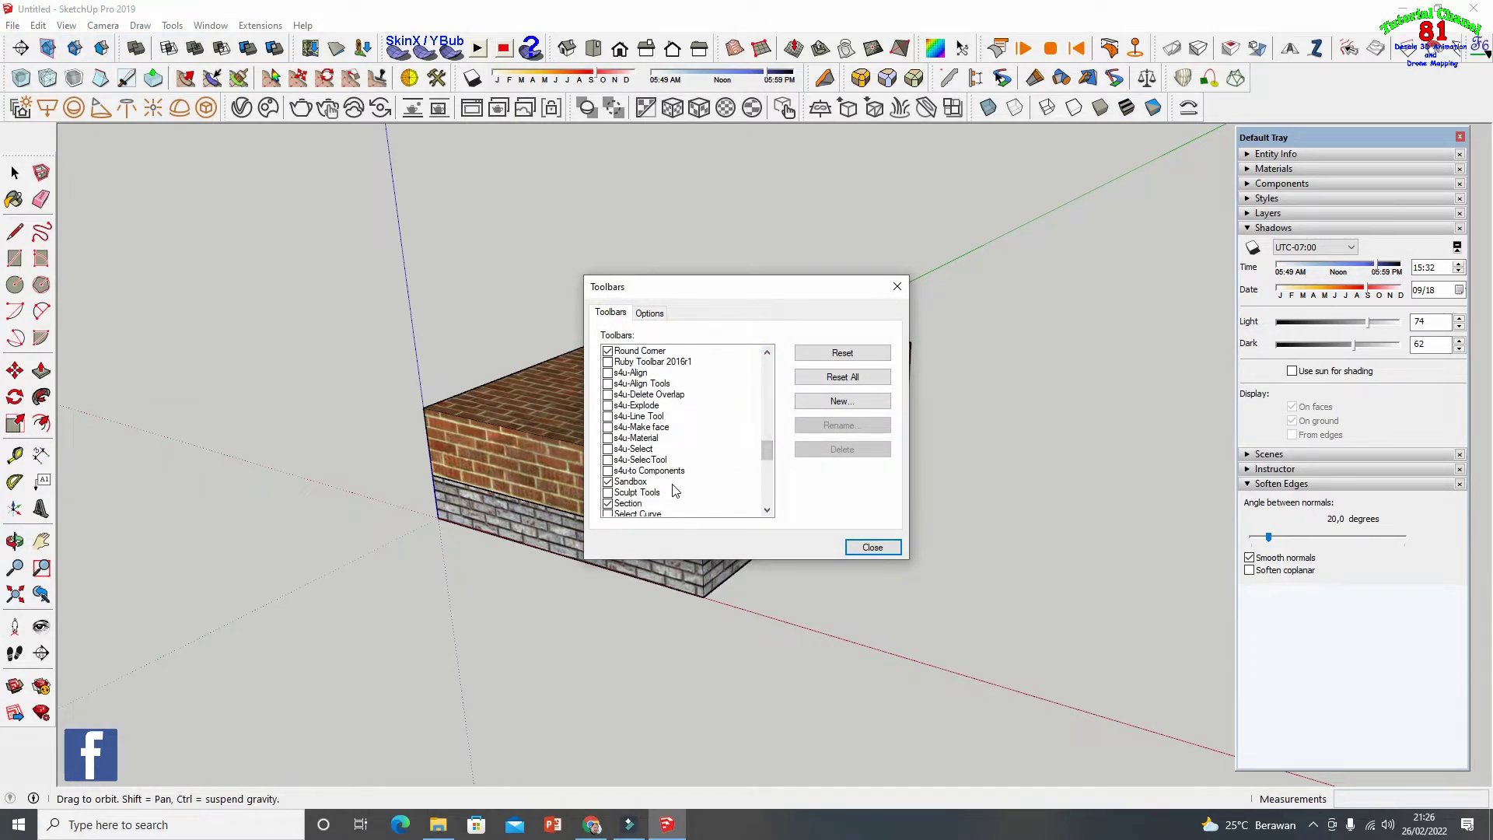
scroll(669, 484, down, 1)
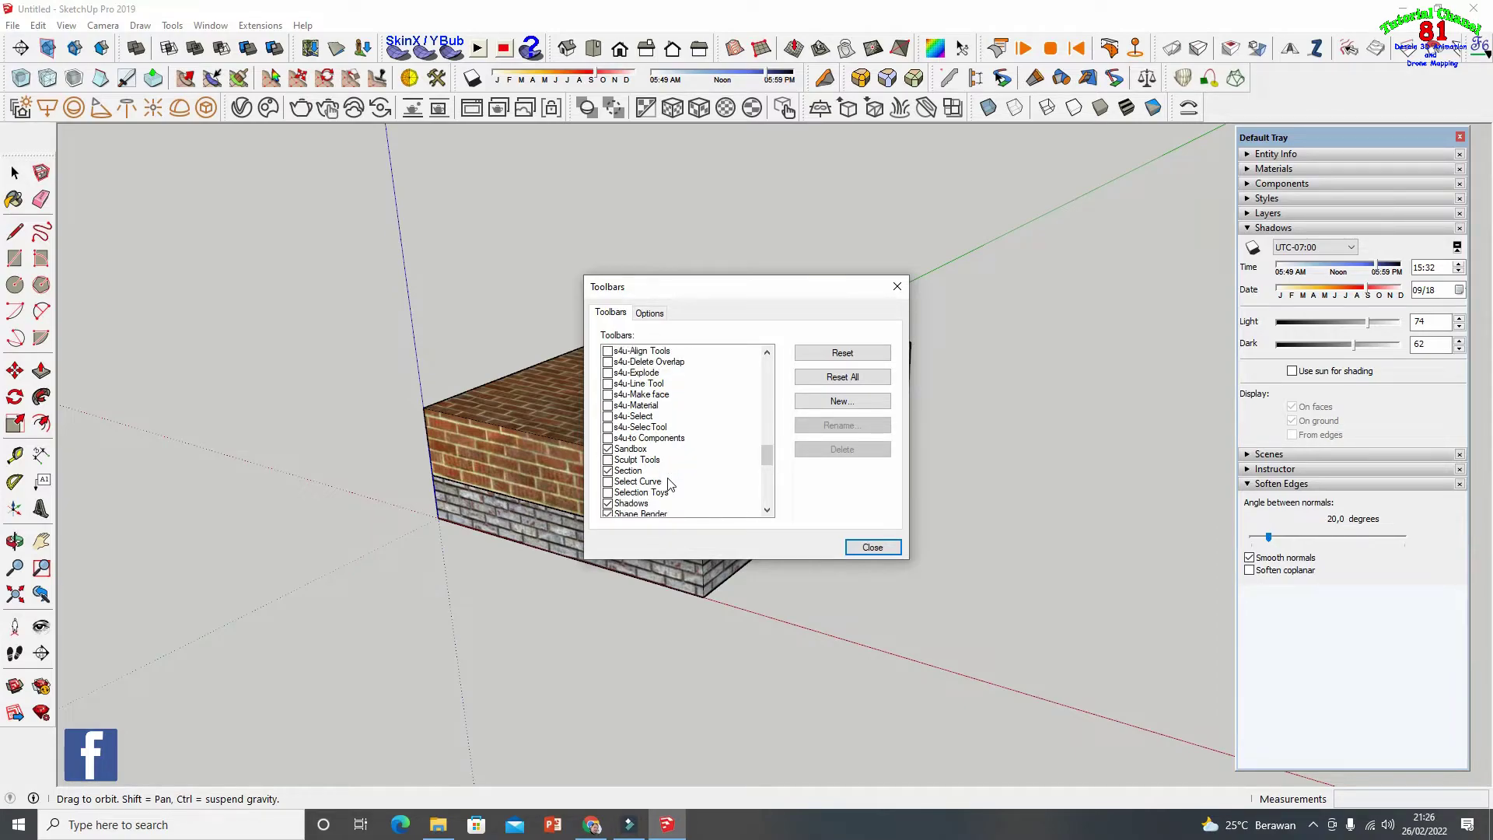
scroll(618, 502, down, 1)
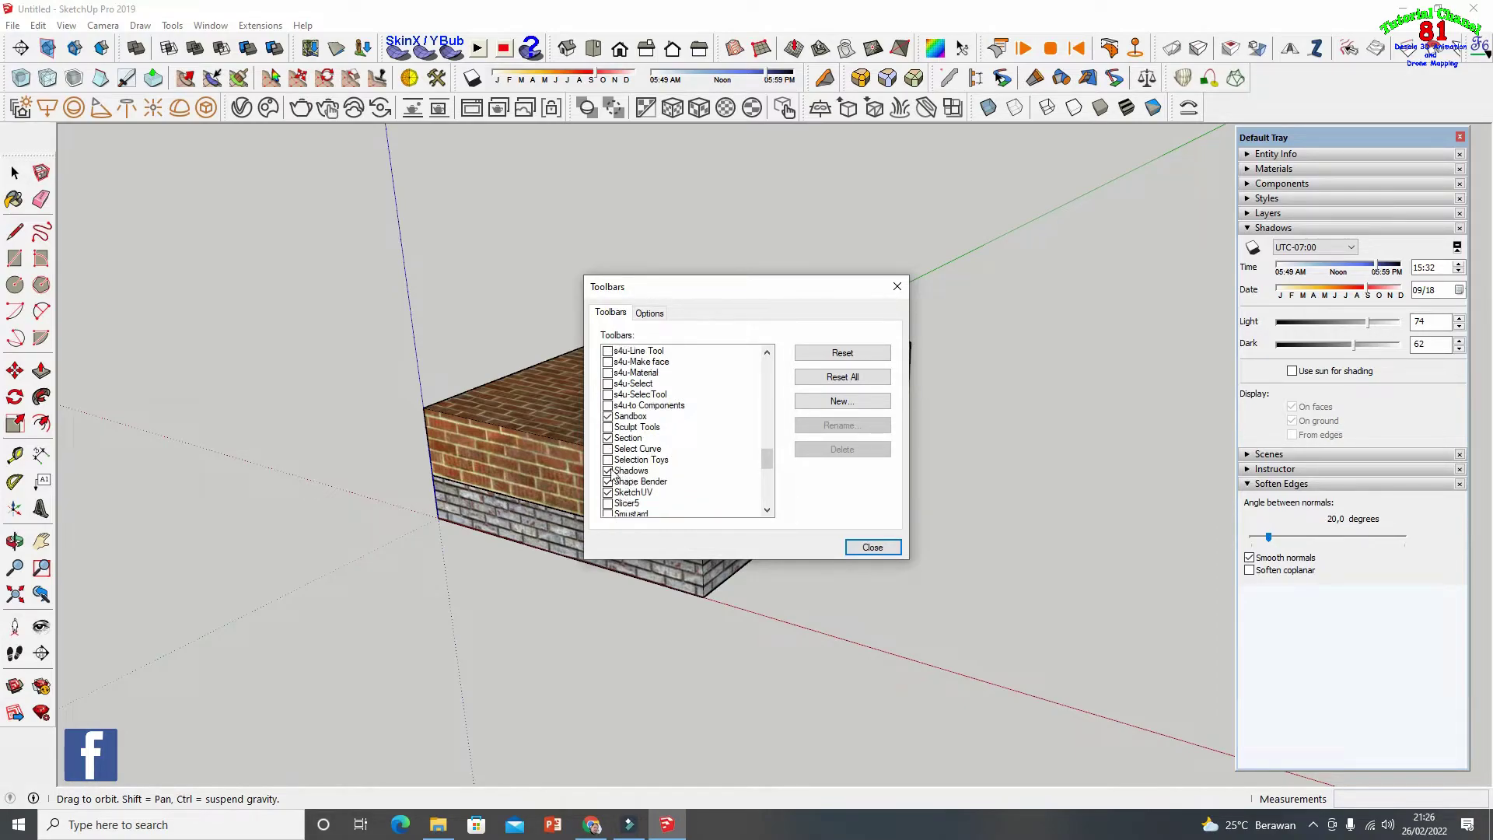
click(607, 471)
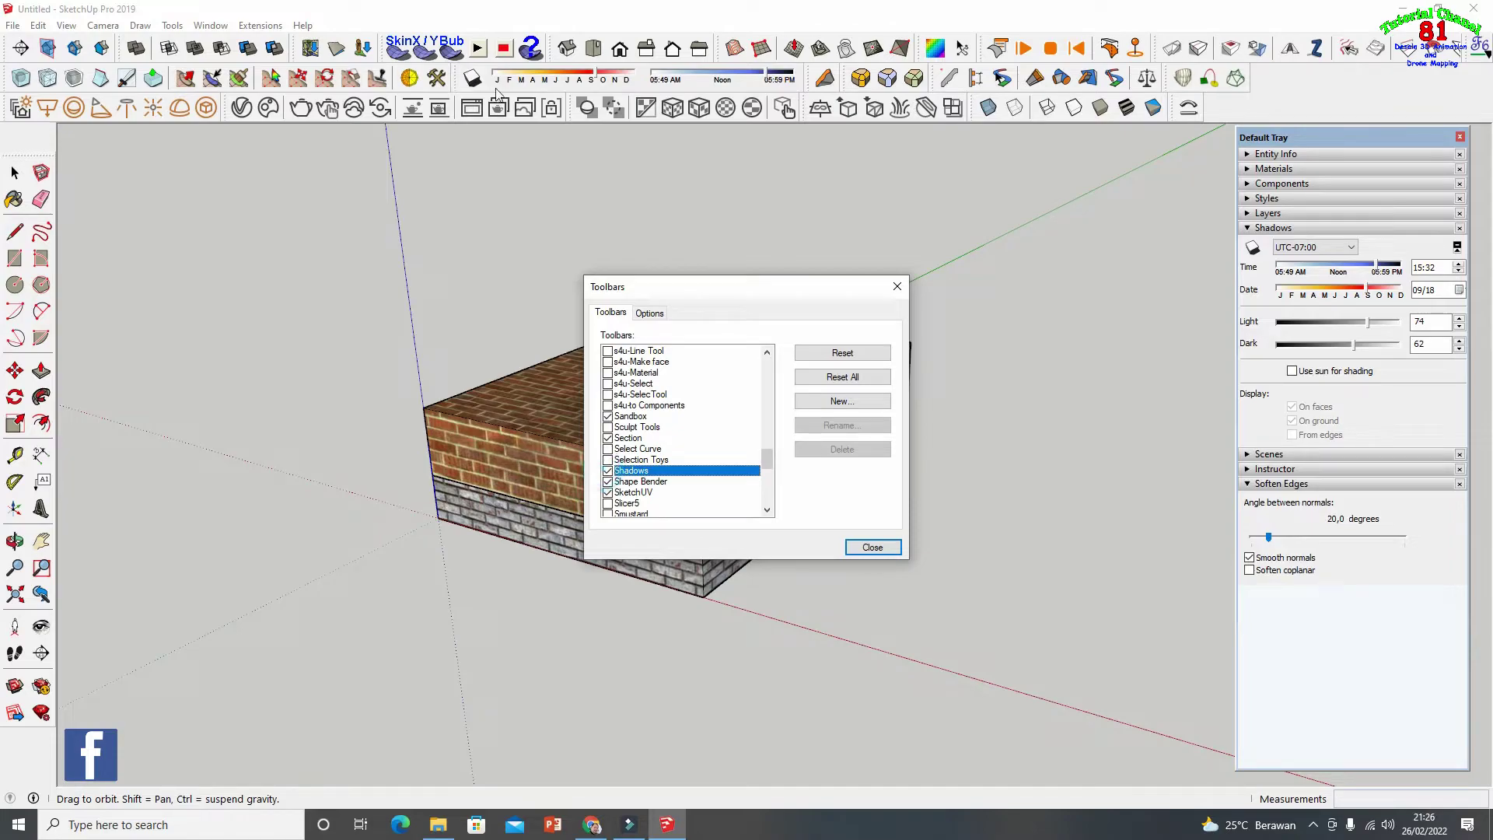
click(863, 546)
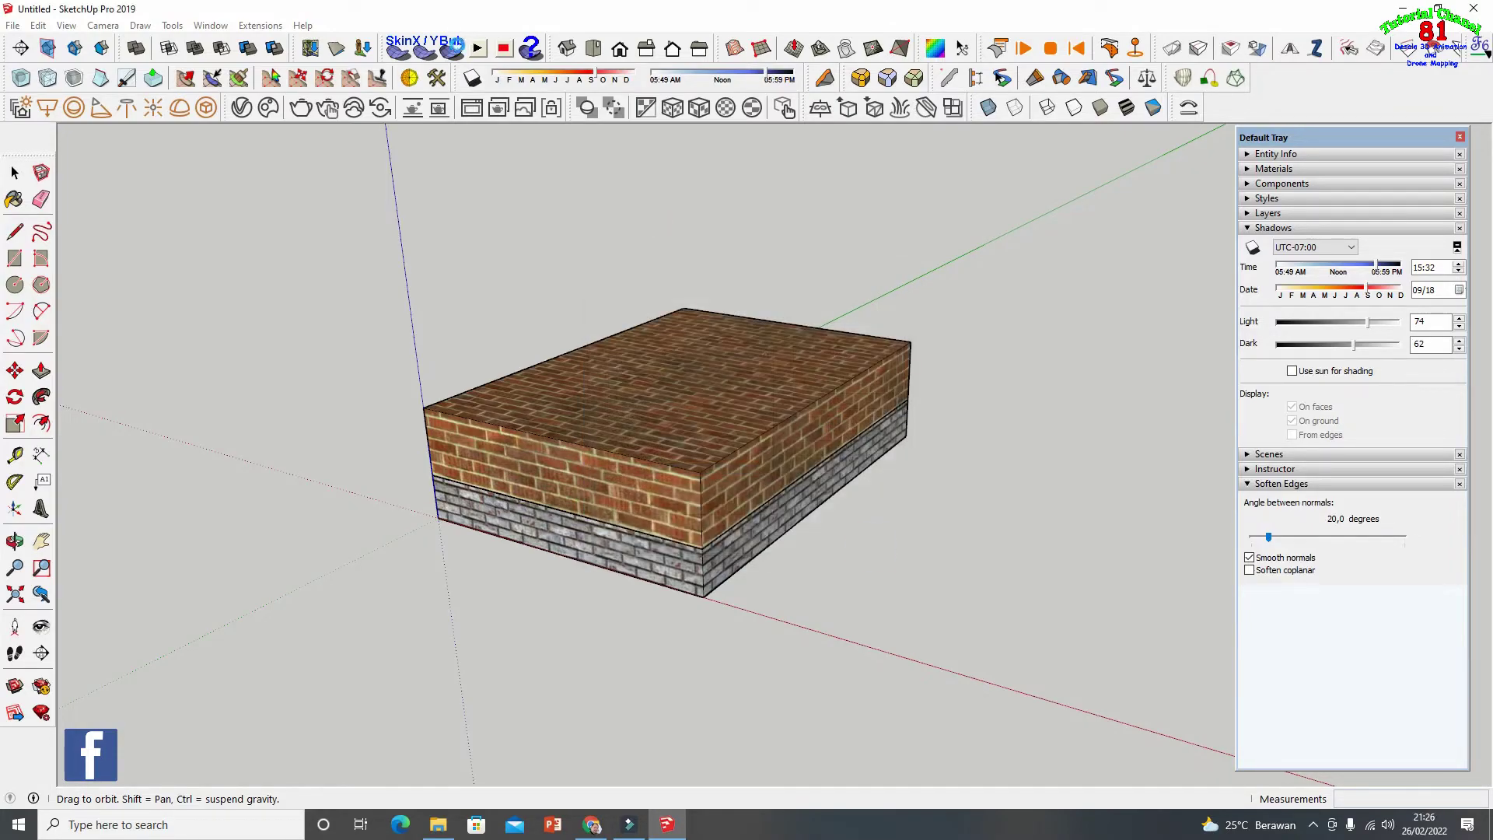
Toggle the model's shadows on and off twice from the Shadows toolbar, leaving them off
click(472, 78)
click(473, 79)
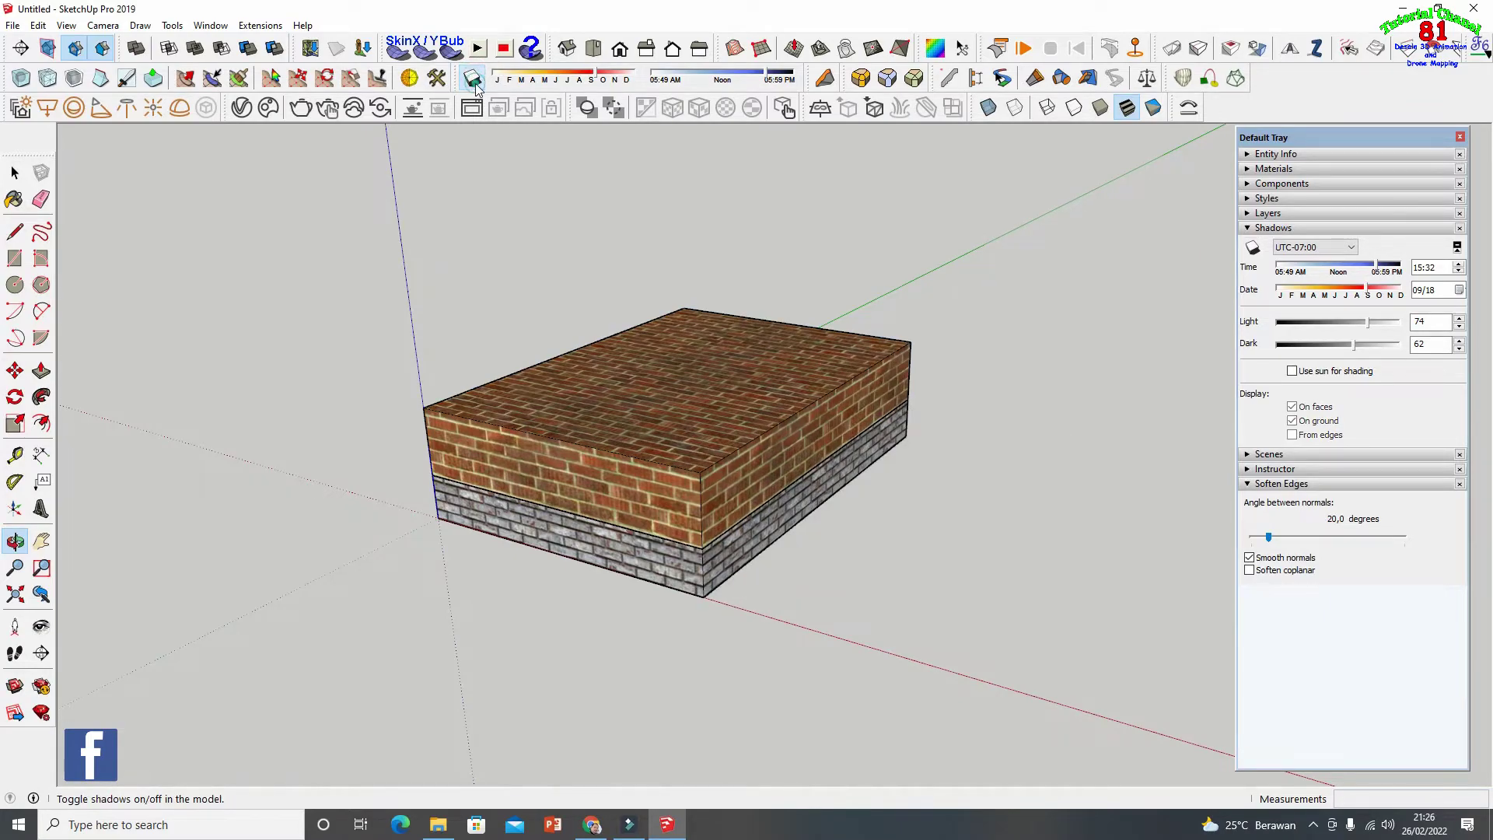
click(474, 79)
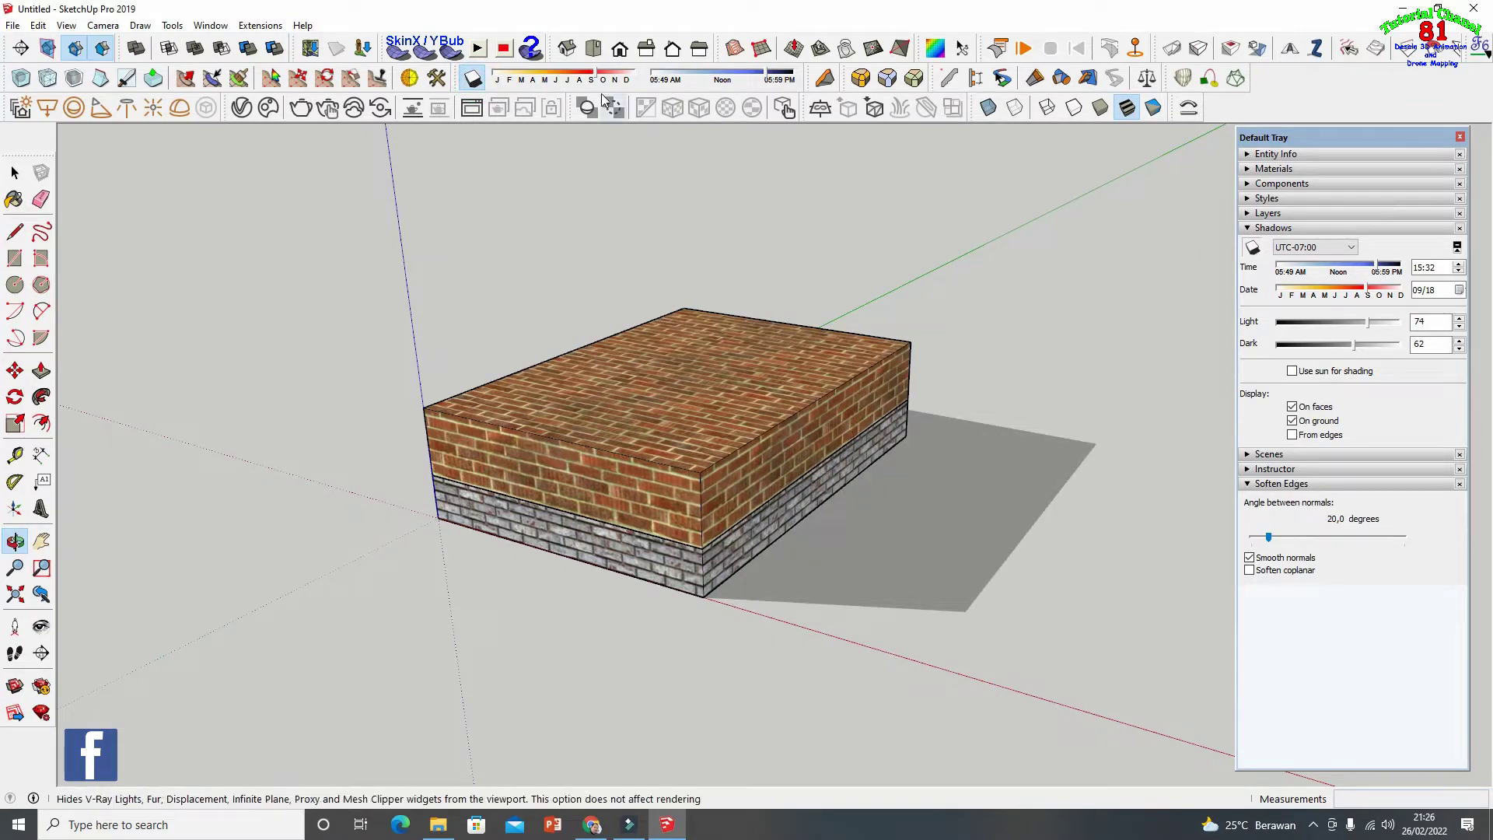
click(475, 81)
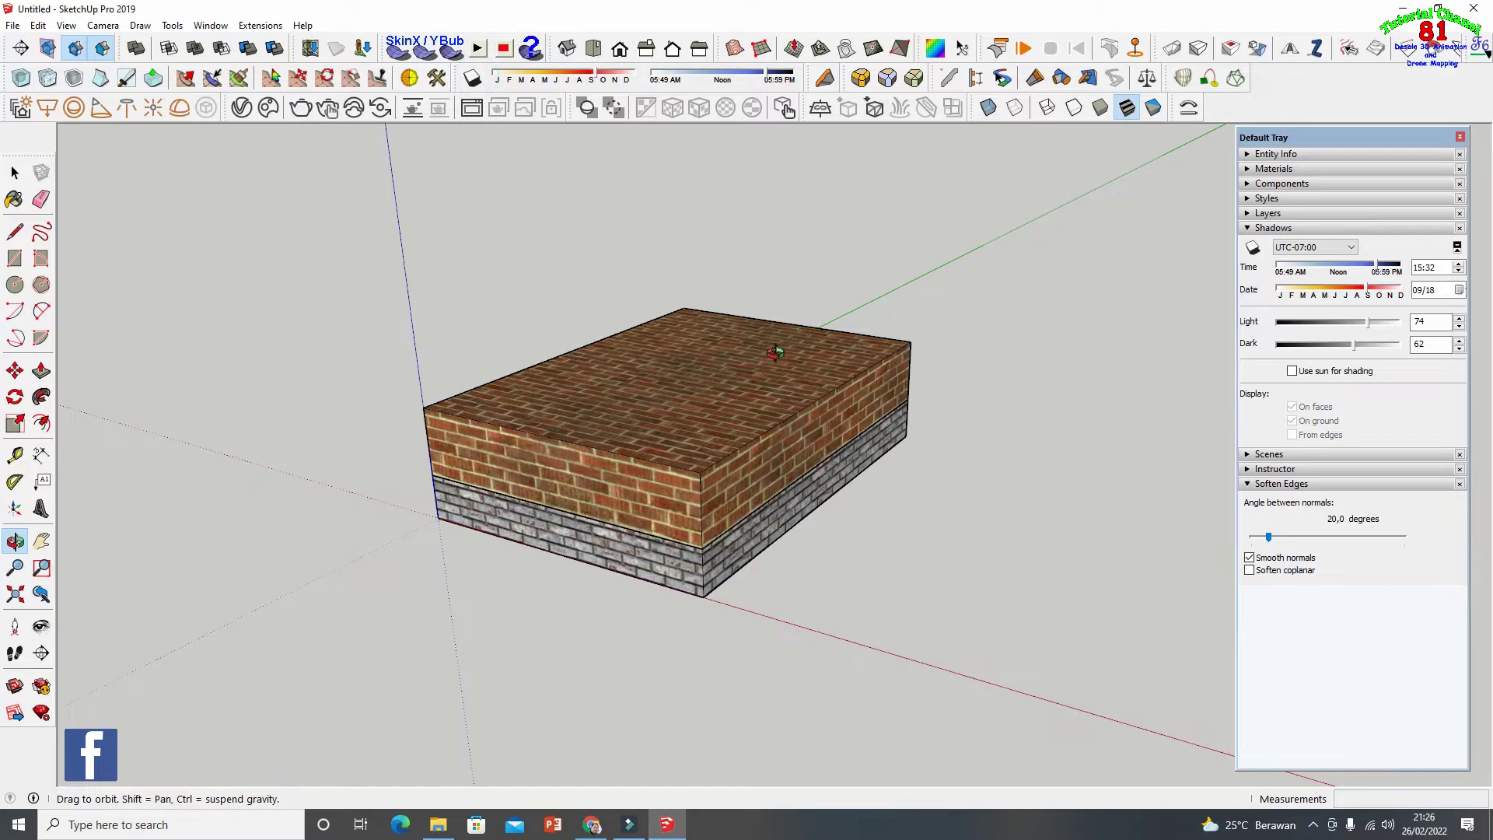
Collapse Shadows, expand Scenes and add a new scene showing the brick boxes close up from the front
click(1248, 228)
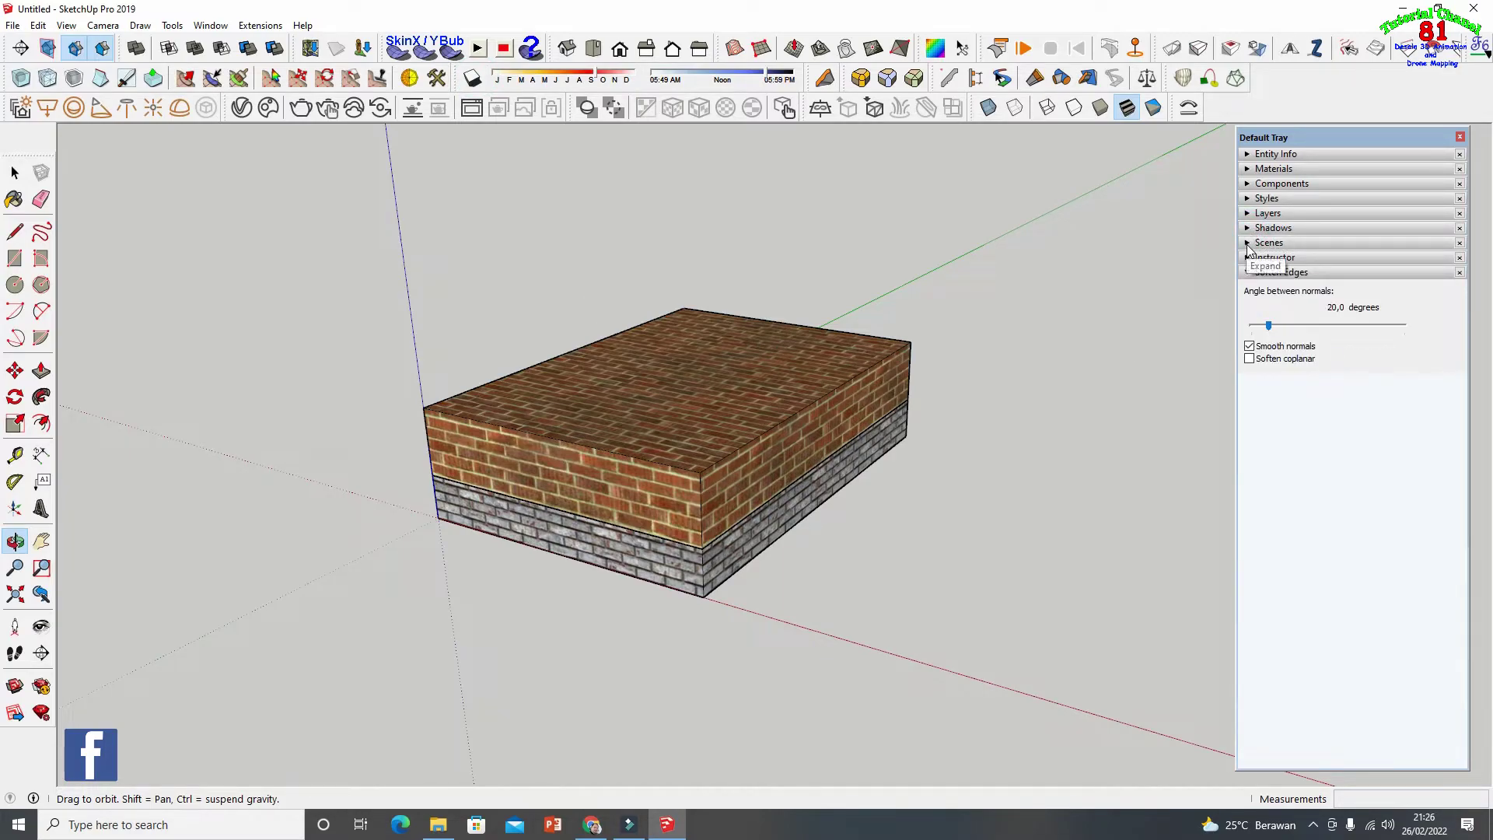
click(1247, 243)
drag(666, 507, 733, 463)
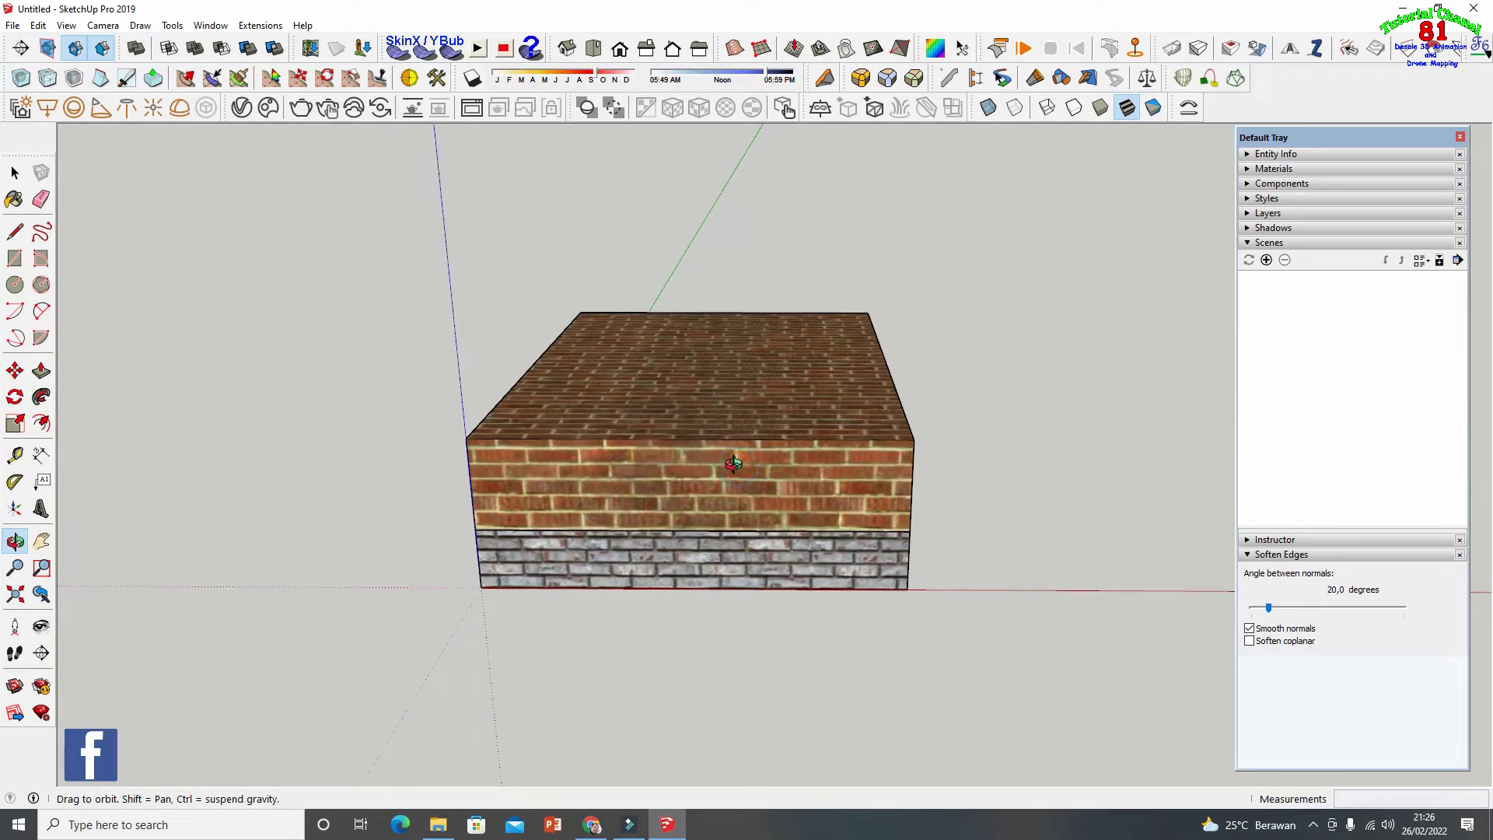
scroll(733, 464, up, 2)
scroll(733, 464, down, 4)
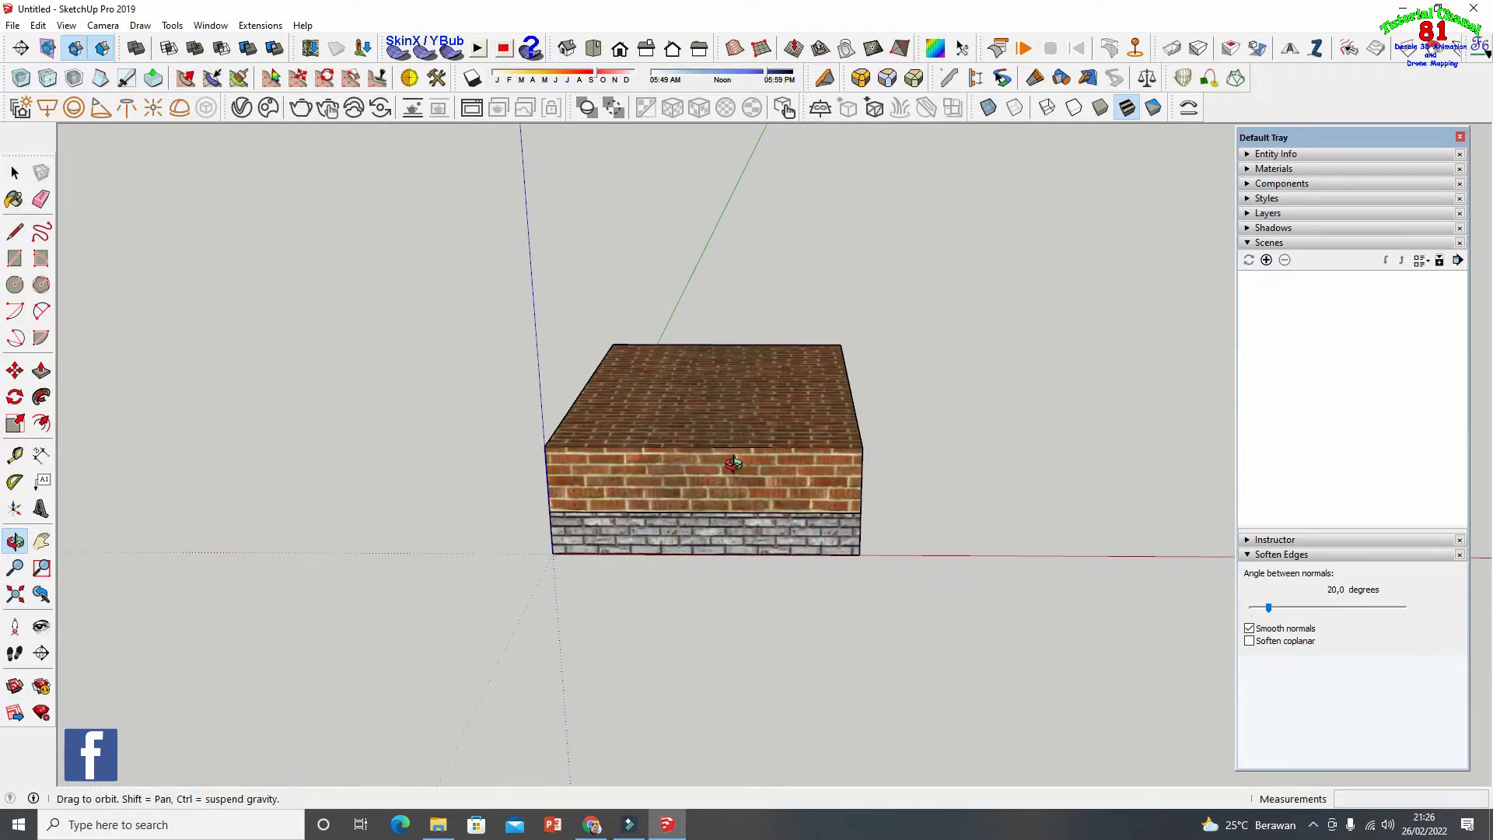
scroll(733, 463, up, 3)
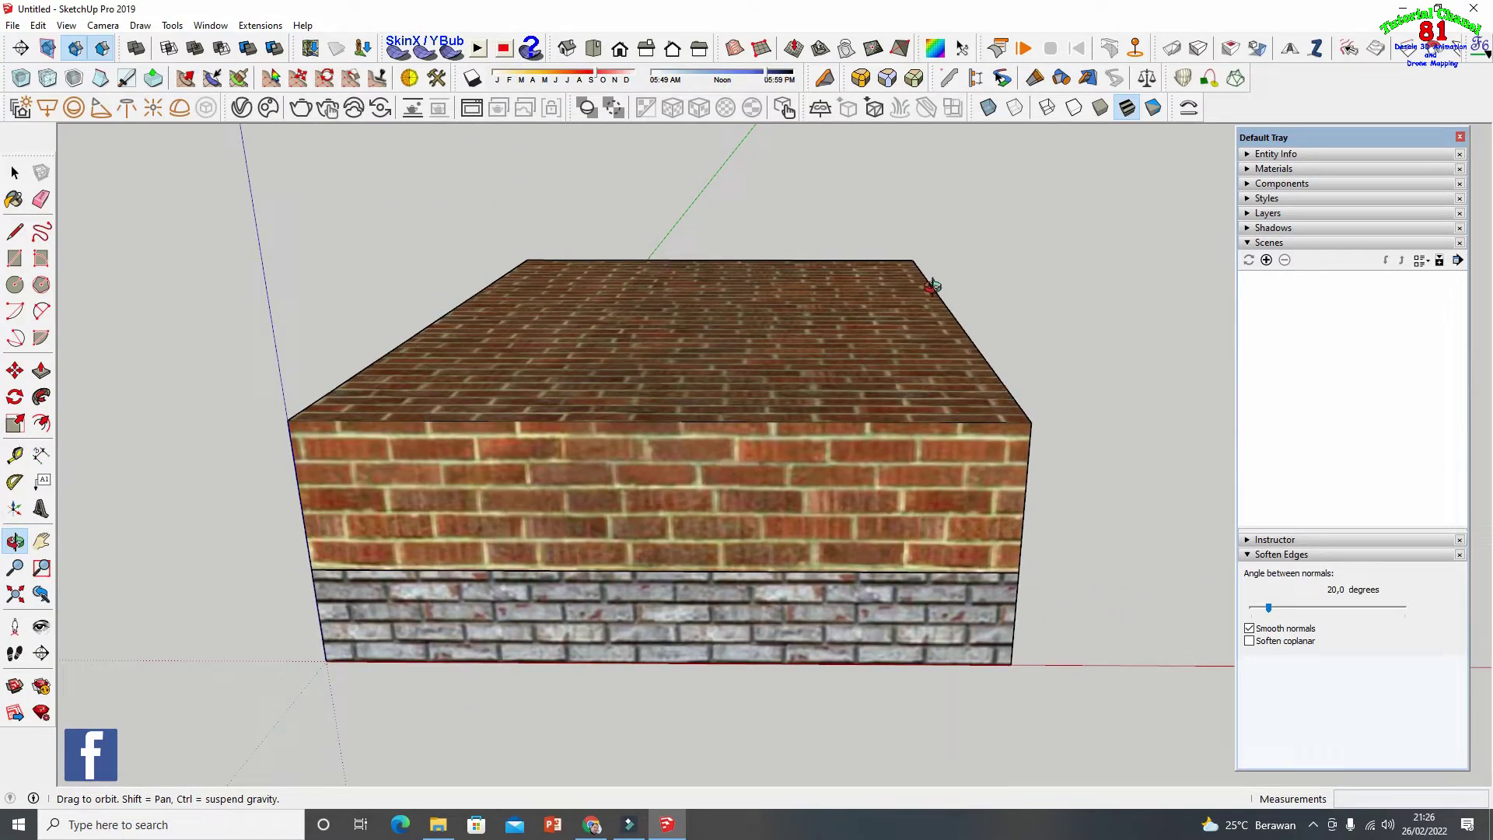
click(1267, 260)
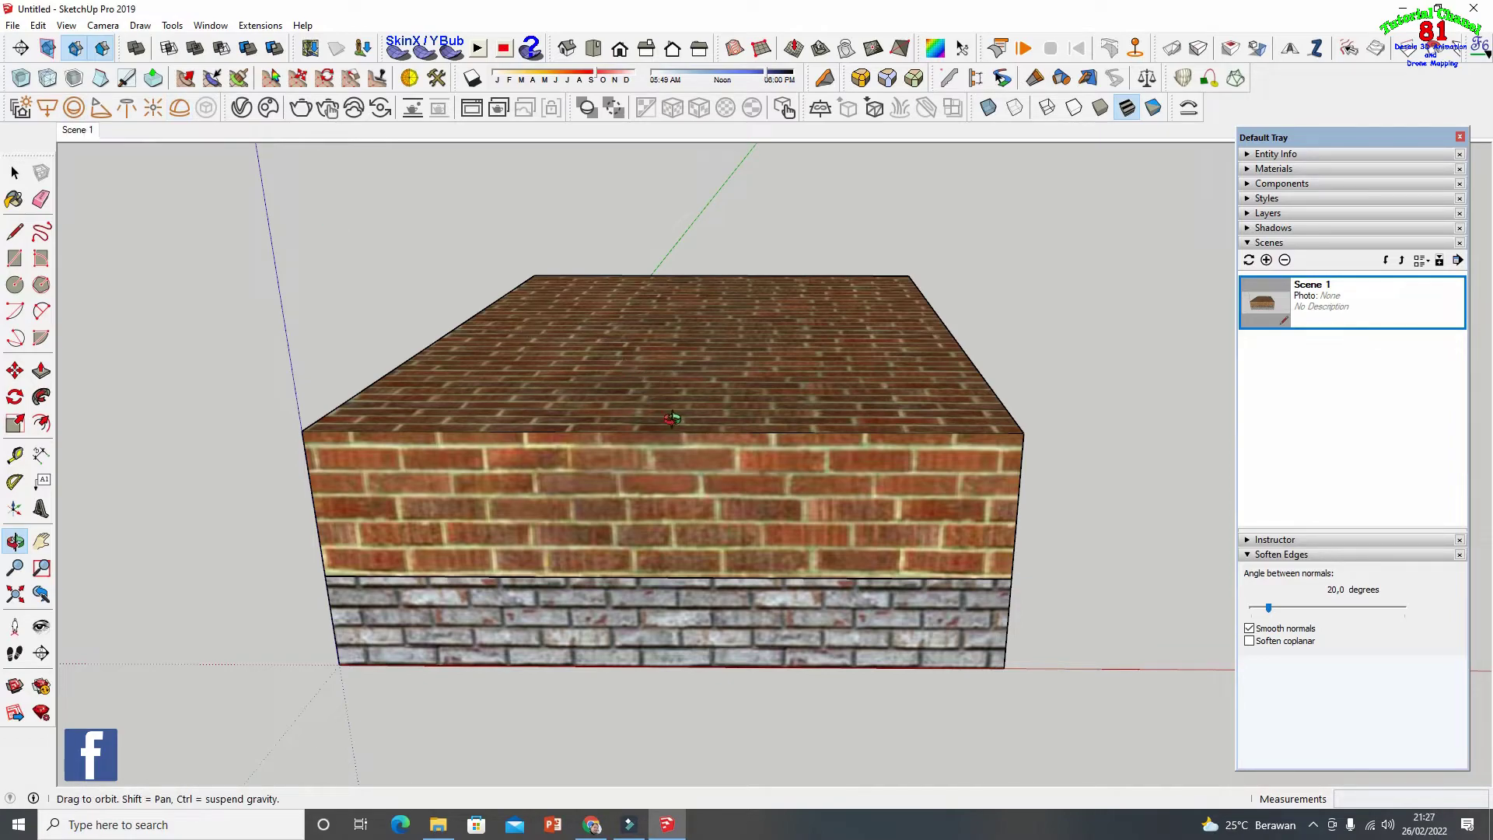
Add a second scene showing the brick boxes from the front at a greater distance
drag(677, 420, 743, 398)
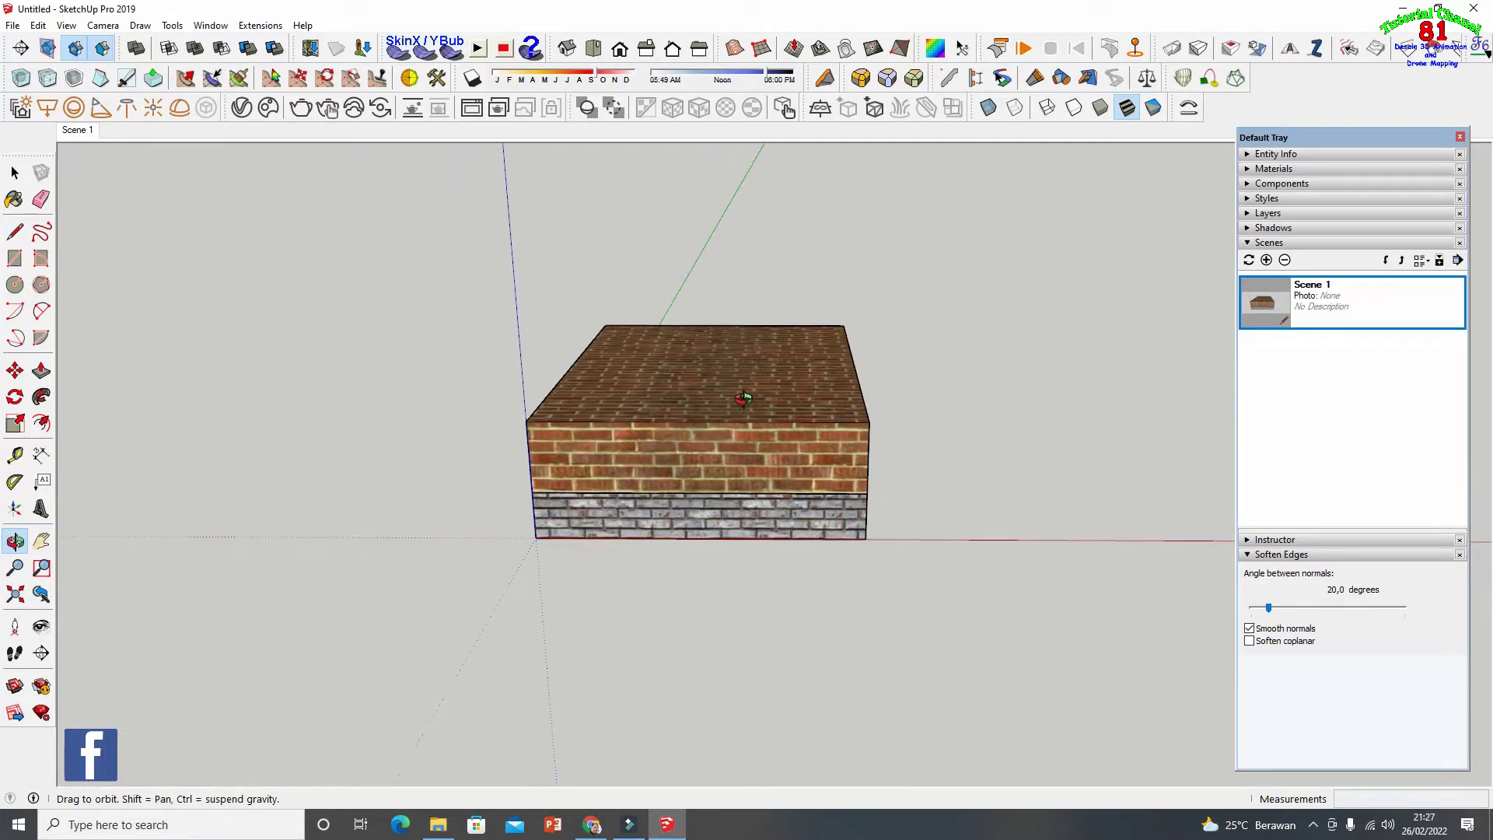
click(1267, 261)
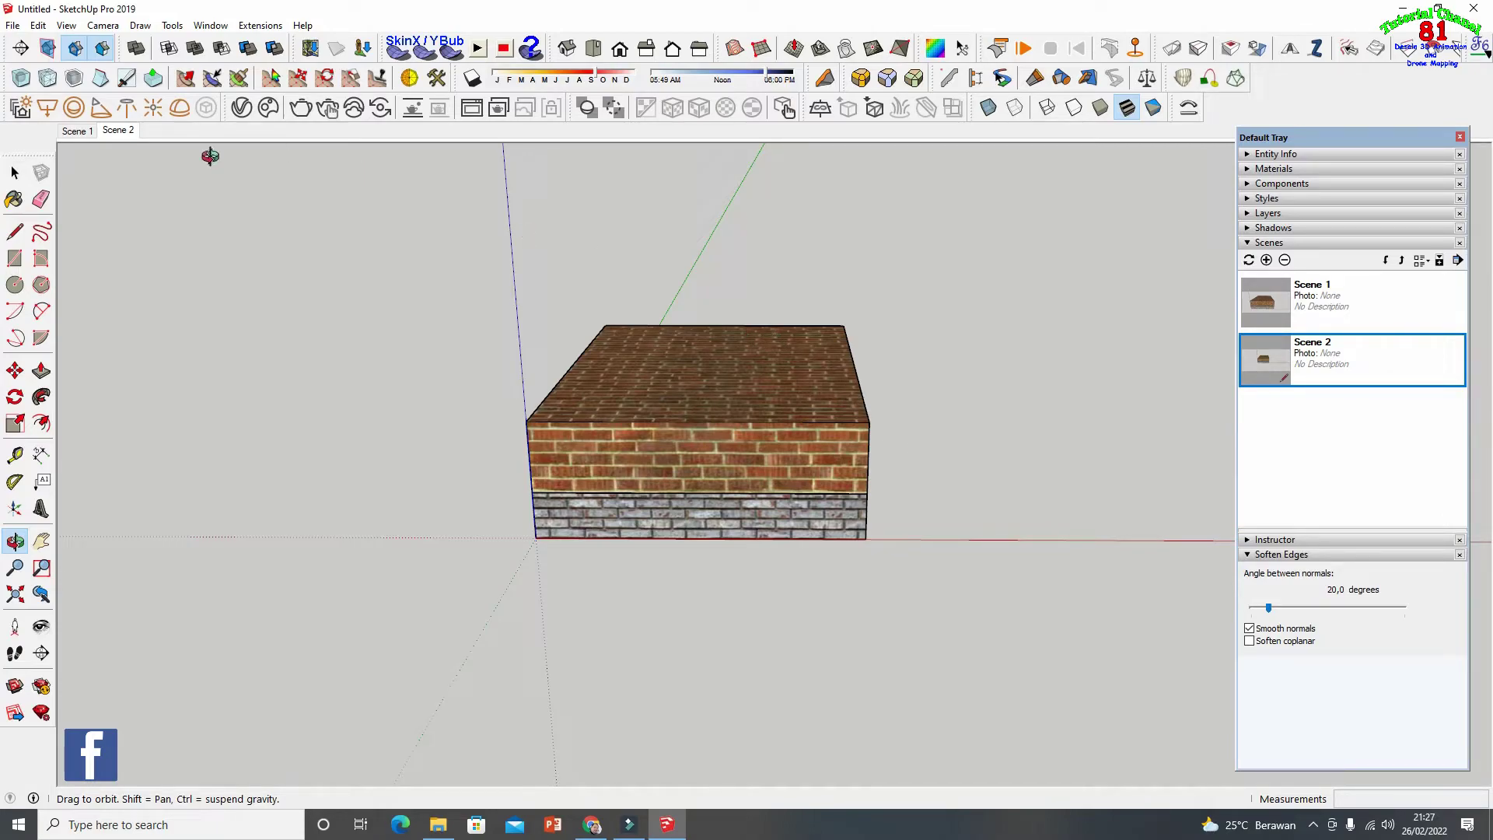
right_click(126, 129)
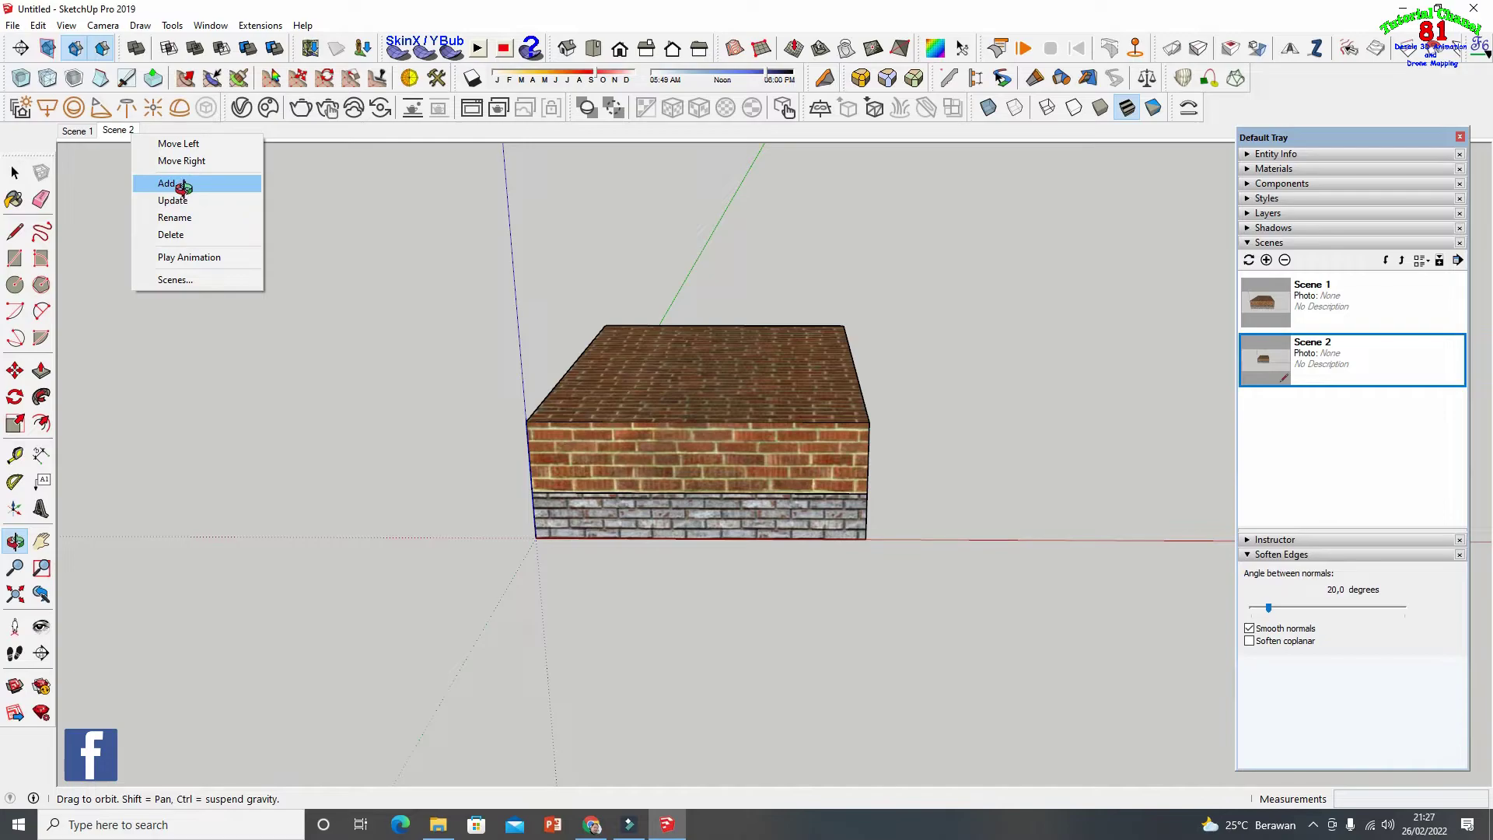
Orbit to a corner view of the brick boxes' front and side, and add it as a third scene after Scene 2
click(849, 465)
drag(849, 465, 579, 470)
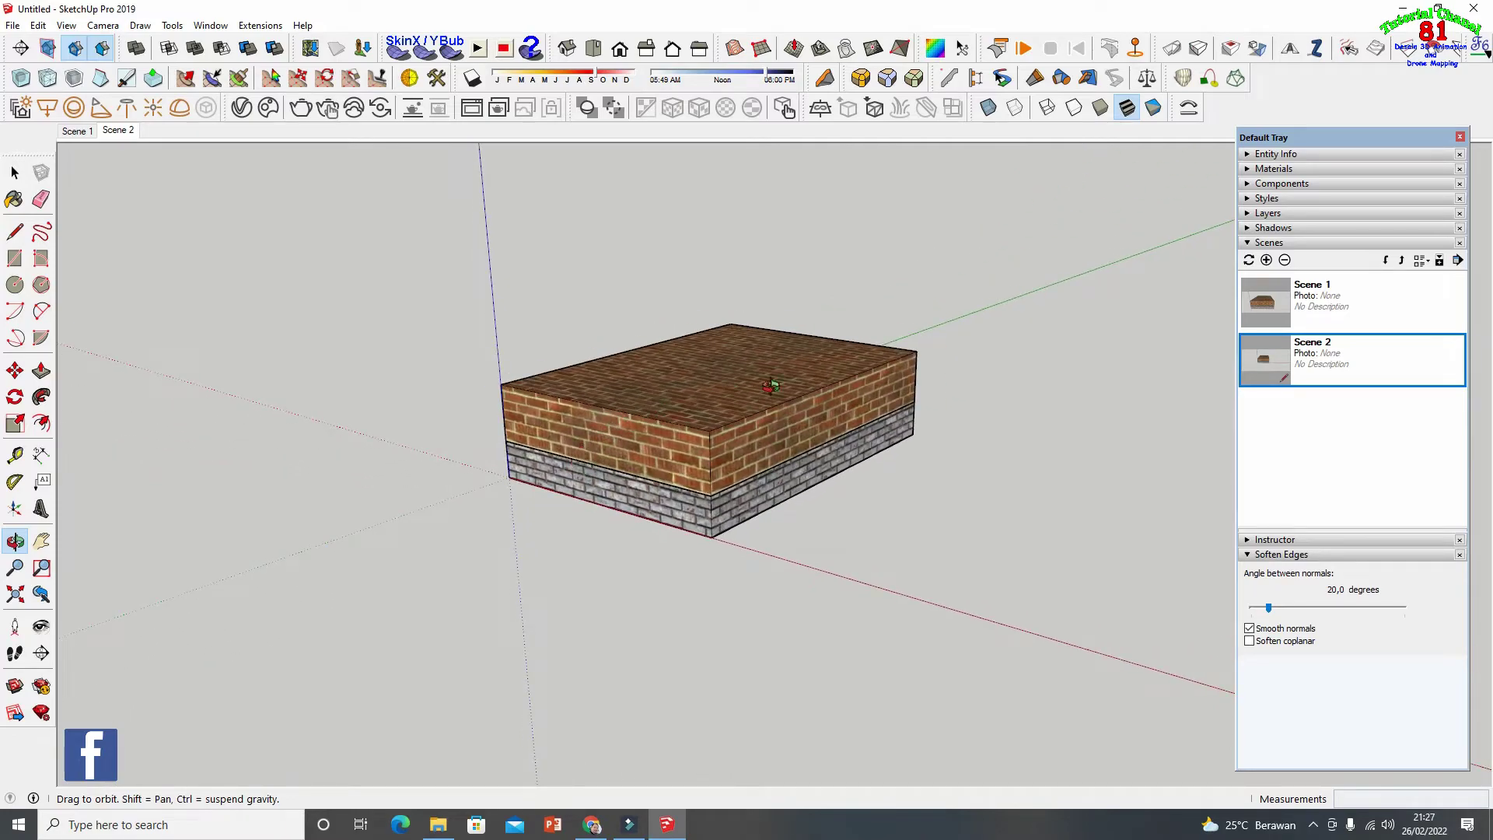
right_click(131, 137)
click(165, 181)
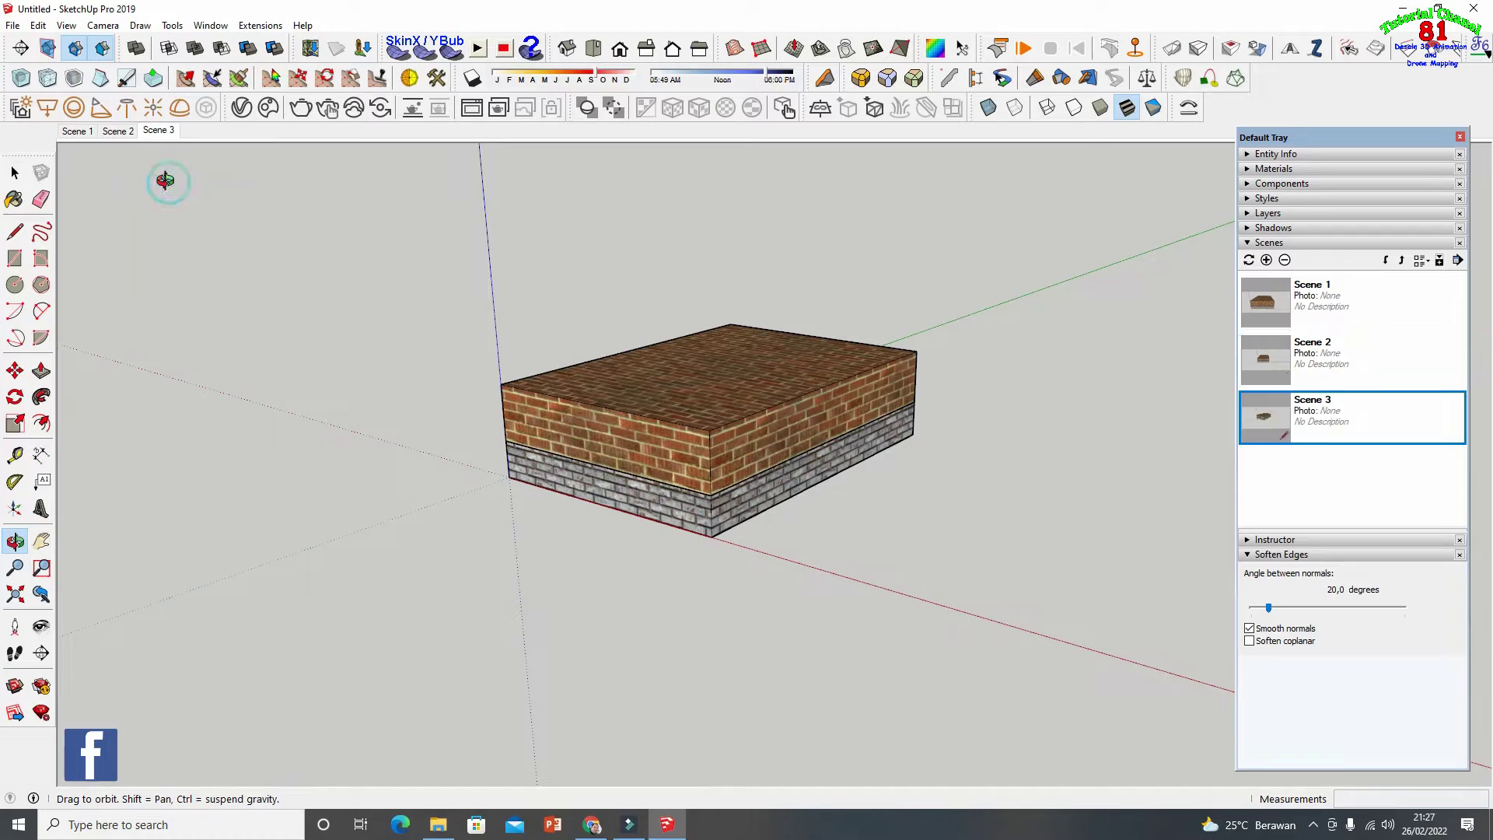
Orbit further around to the opposite corner of the brick boxes and add this view as a fourth scene
drag(1081, 453, 812, 424)
mouse_move(970, 455)
mouse_down()
mouse_move(460, 468)
mouse_move(971, 427)
mouse_up()
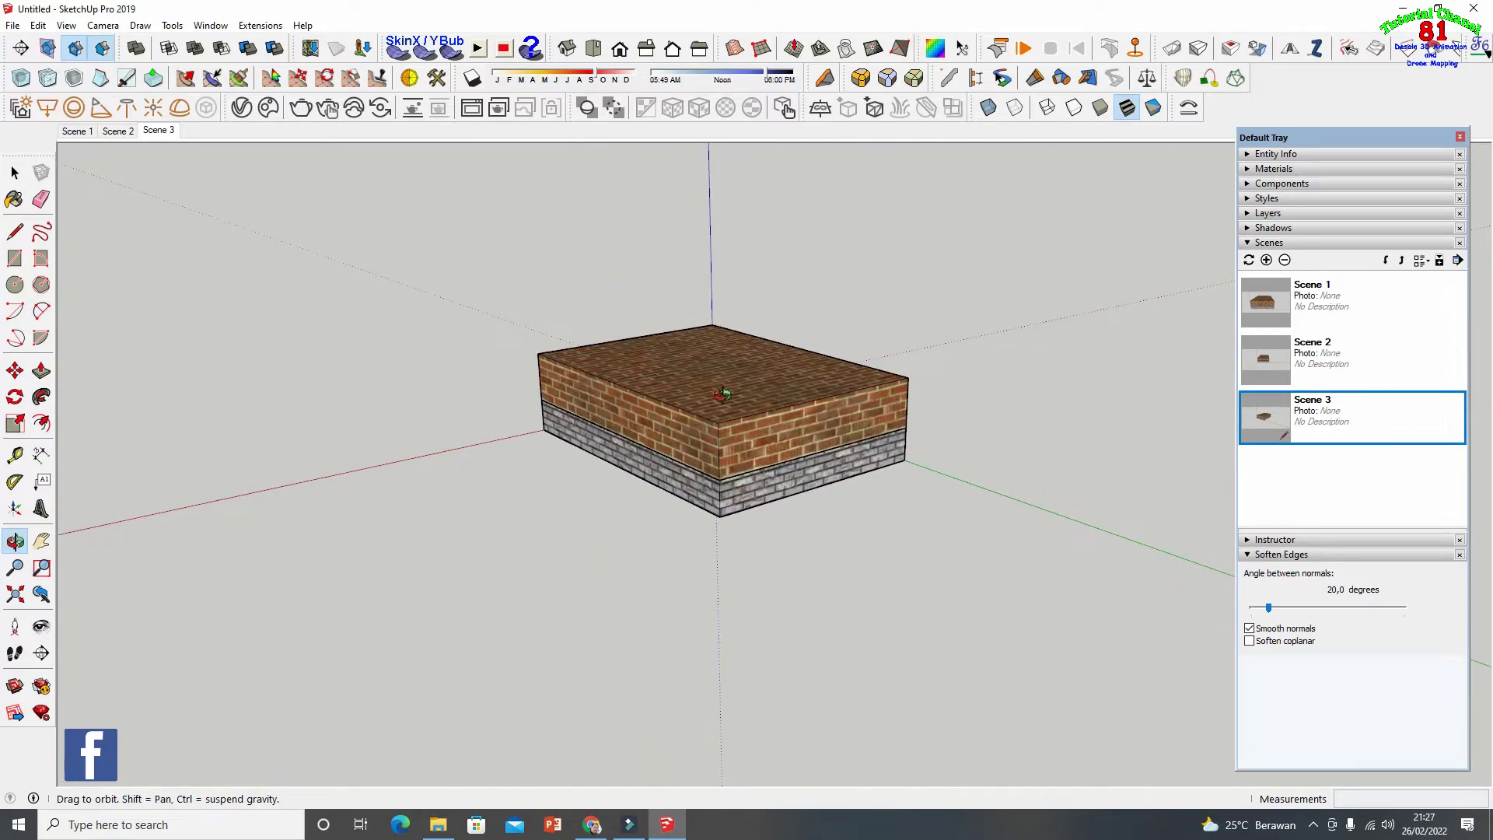
right_click(160, 129)
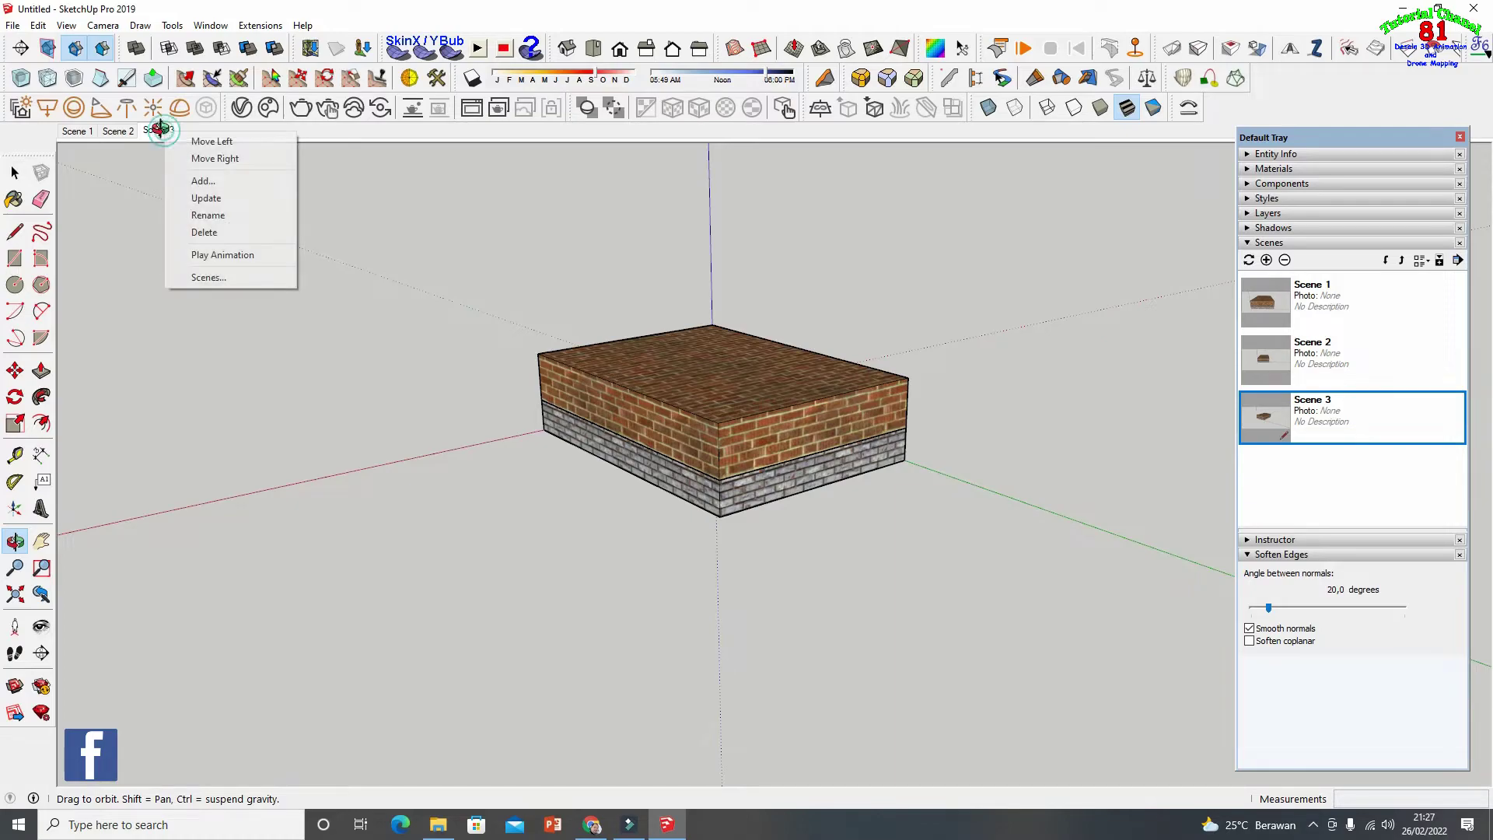
click(201, 181)
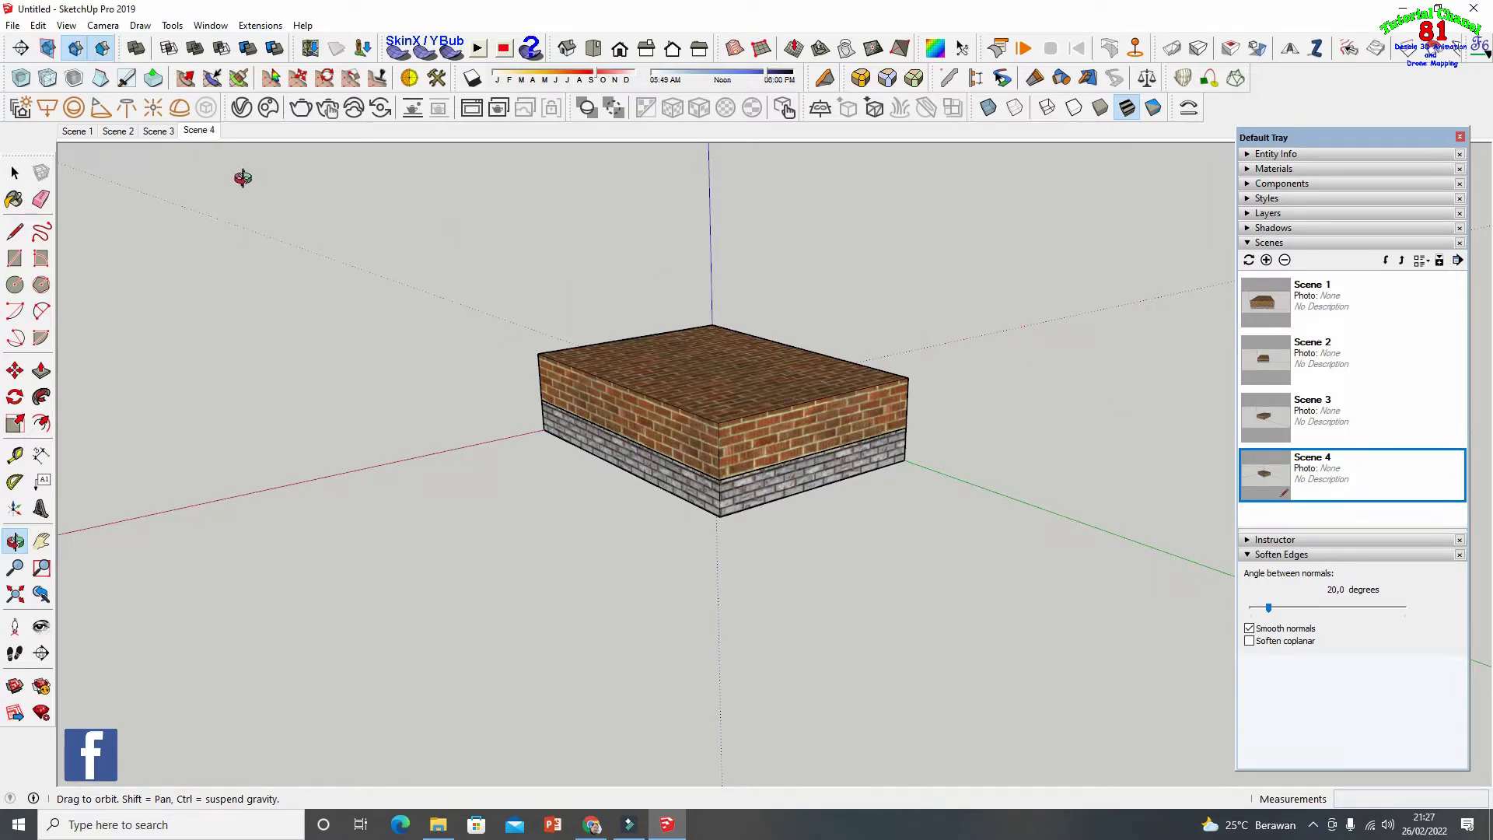
Play the animation through the saved scenes, stop it and zoom in on the brick boxes
right_click(196, 132)
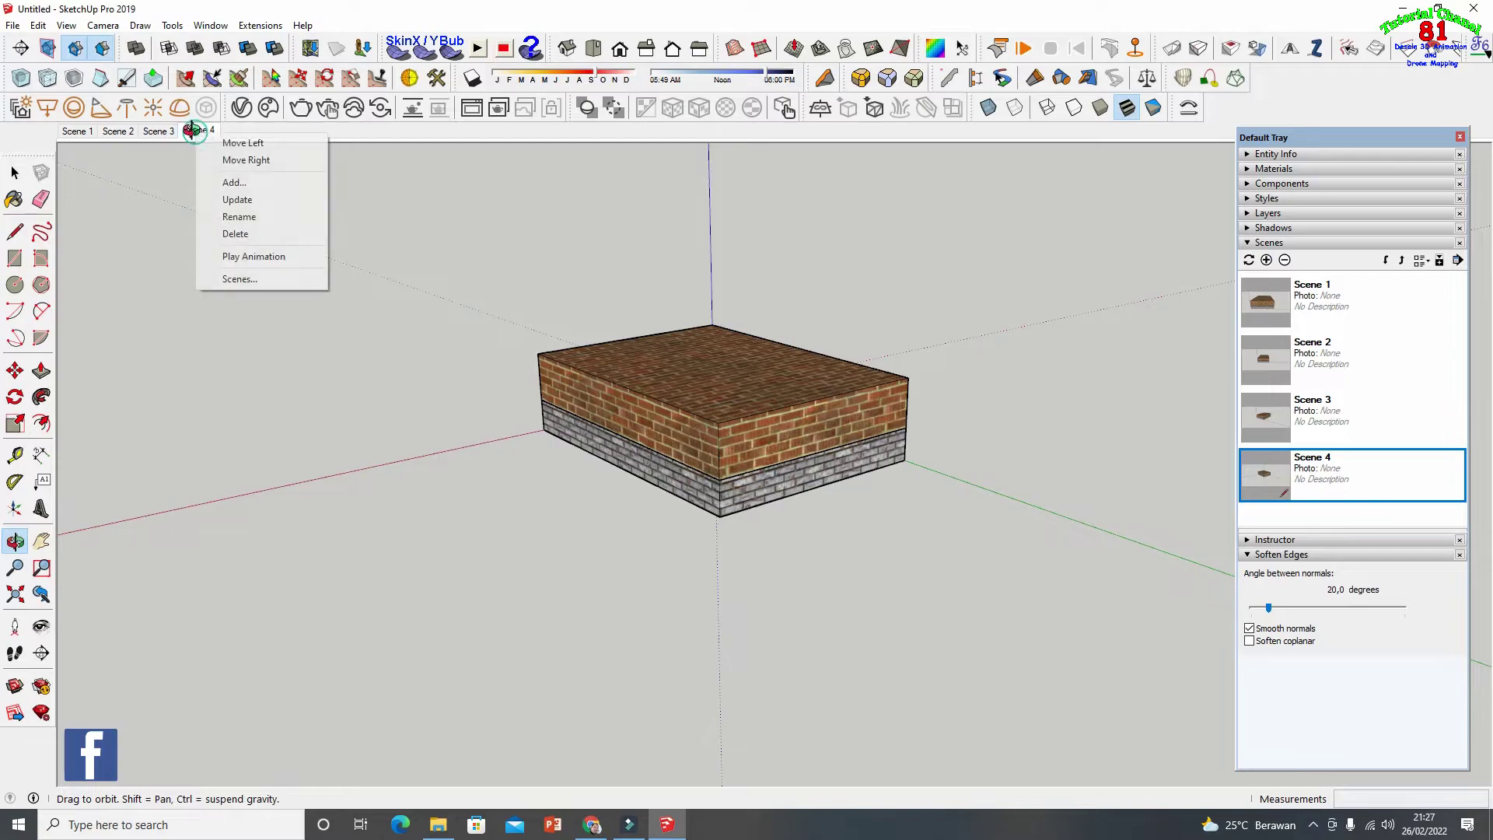
click(239, 254)
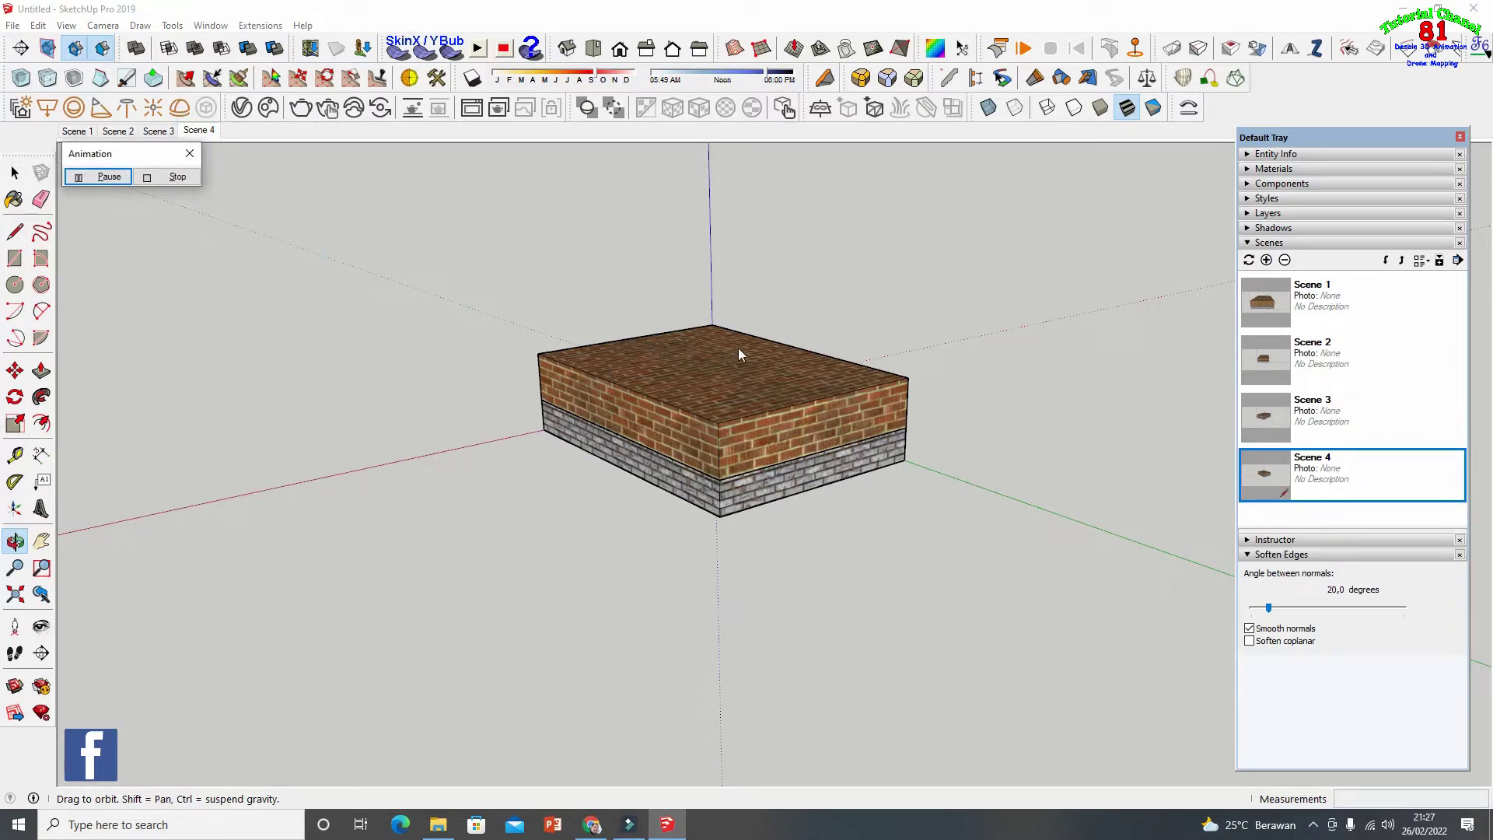
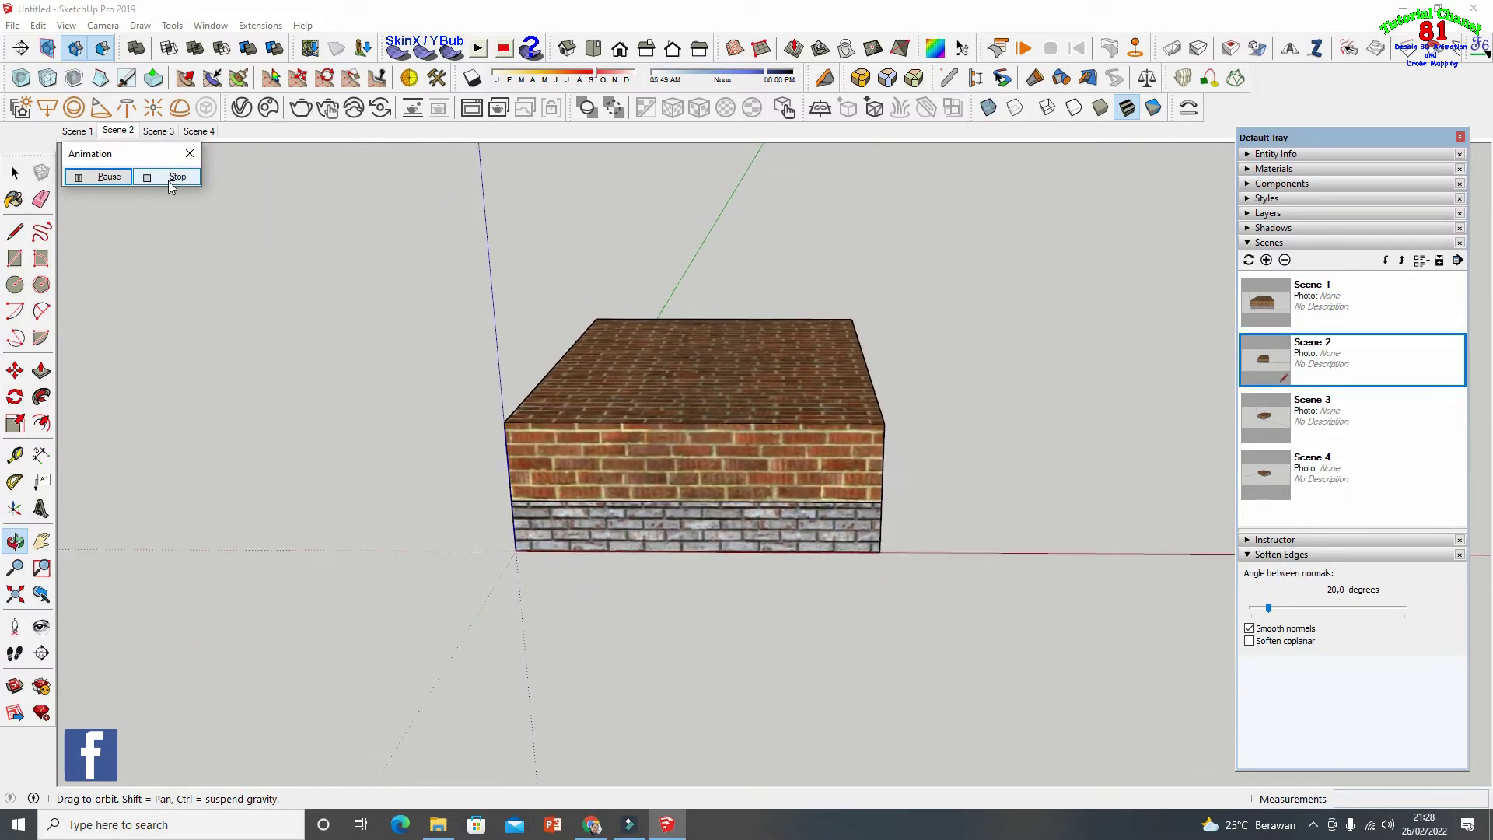
click(173, 178)
scroll(751, 537, up, 1)
drag(751, 537, 816, 393)
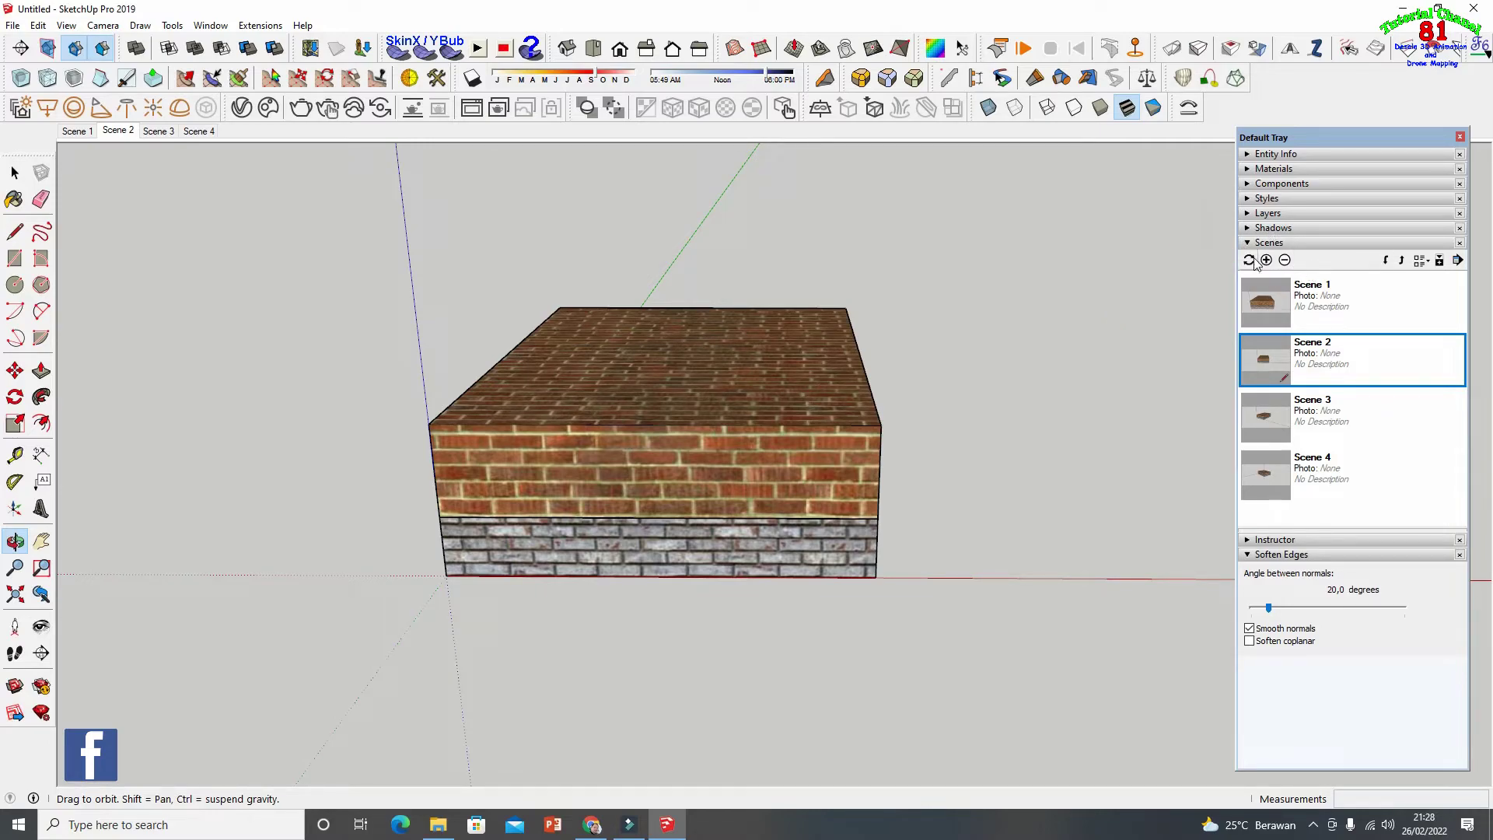
Open the animation settings, try different scene delay and scene transition durations, and close Model Info
right_click(85, 132)
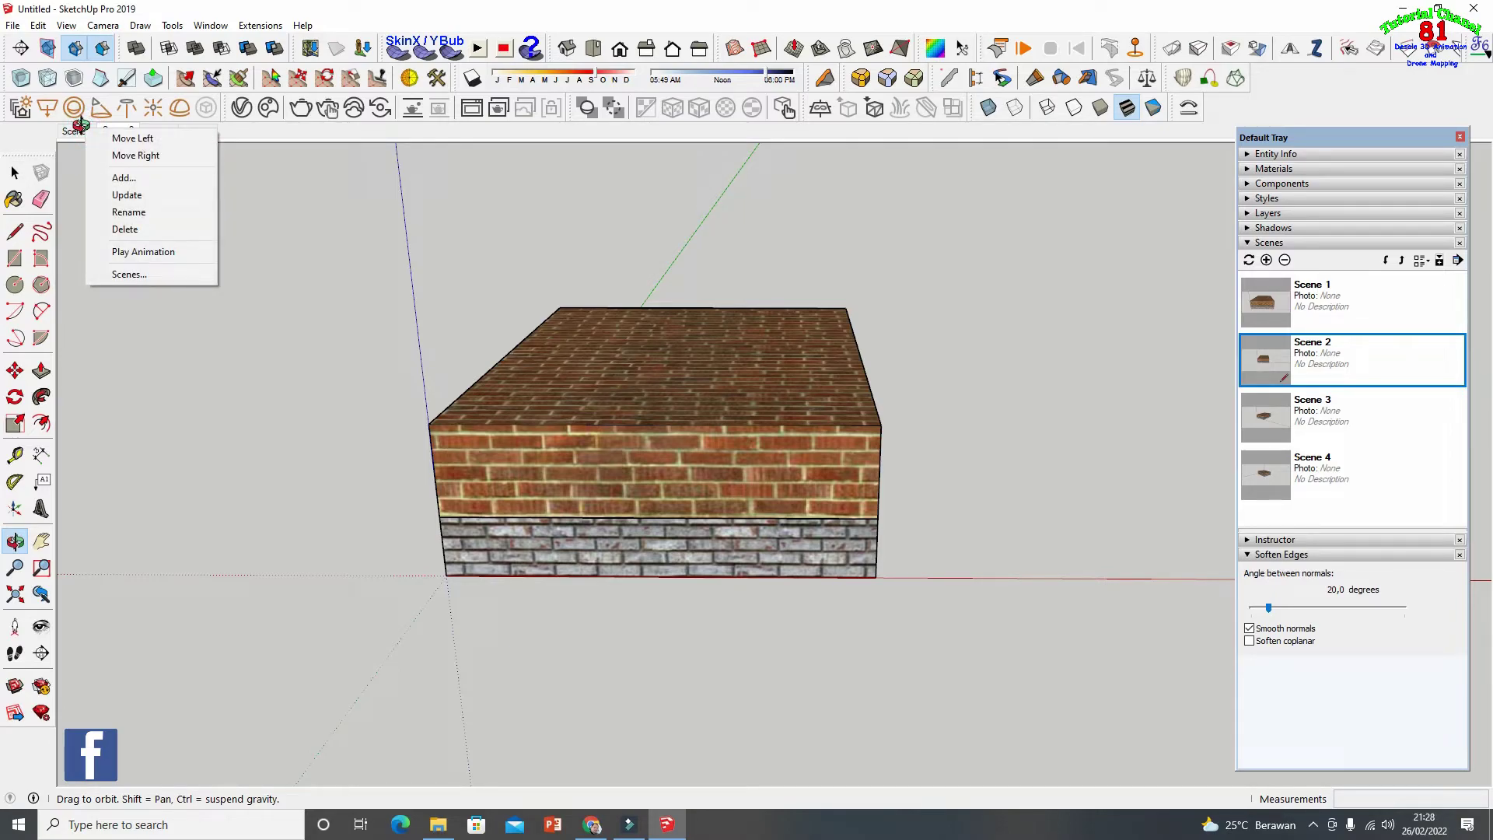
click(72, 27)
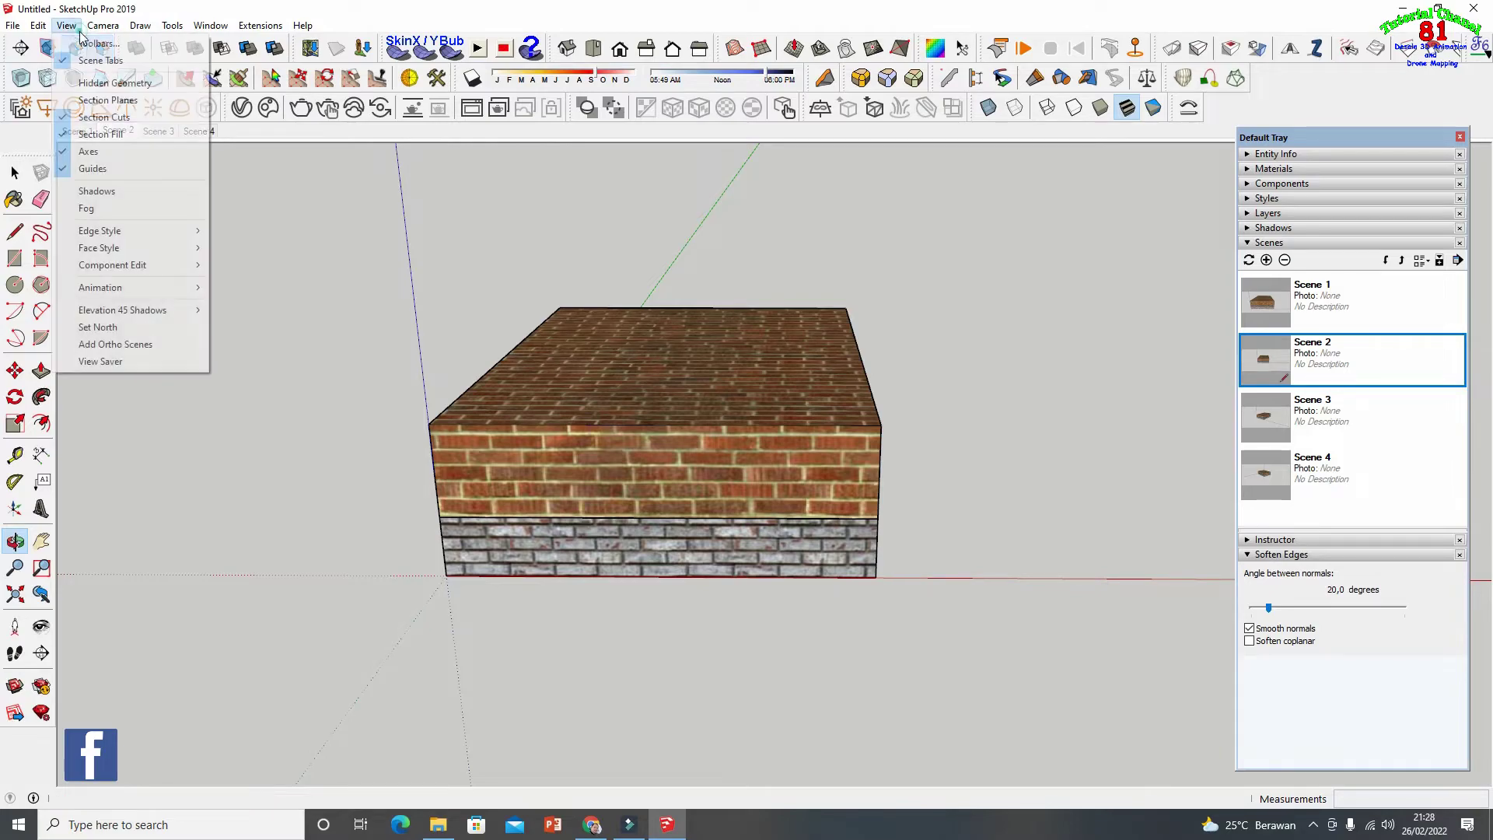
mouse_move(187, 288)
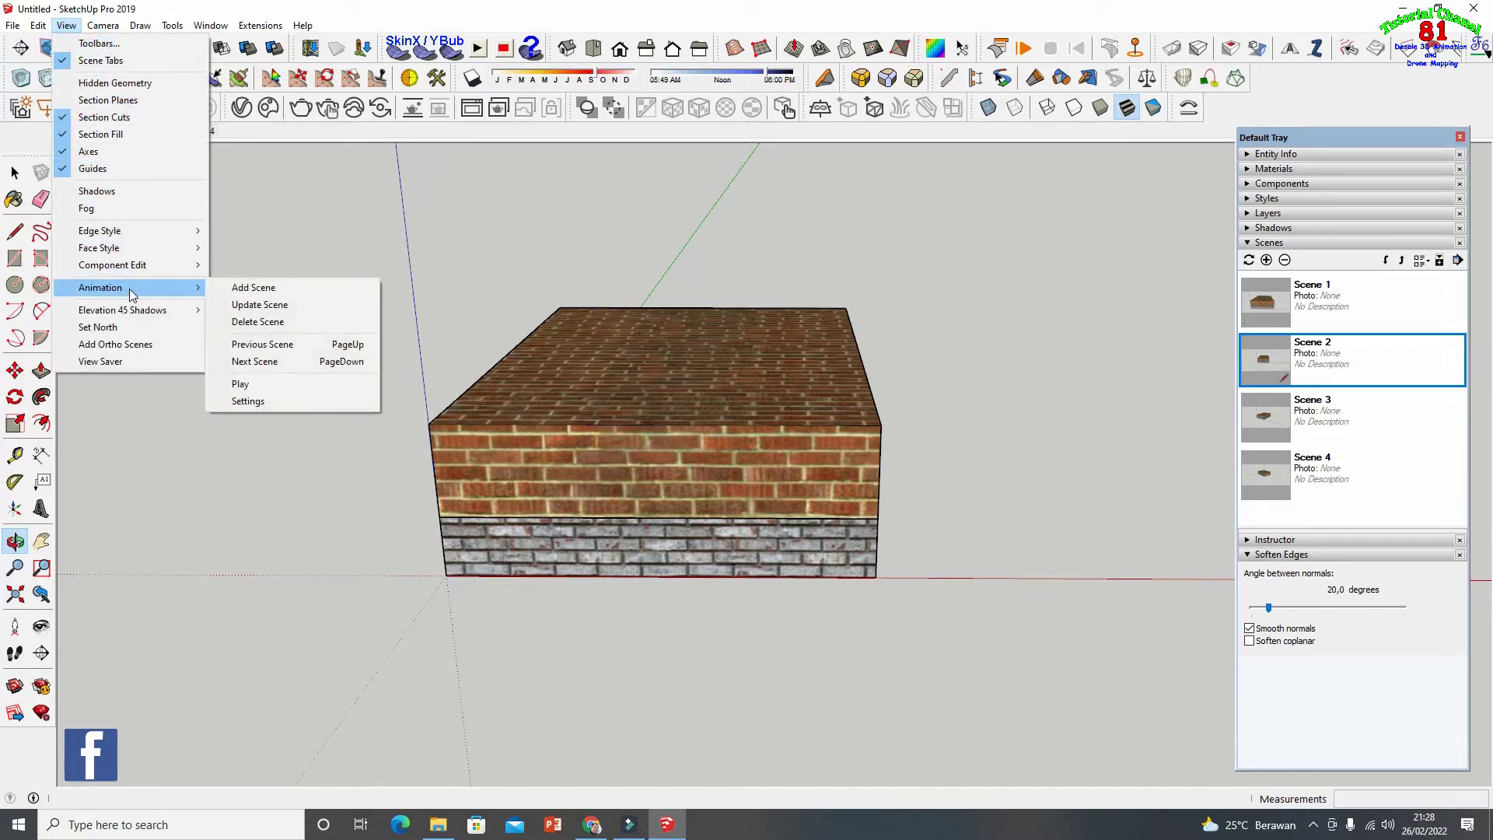
click(278, 394)
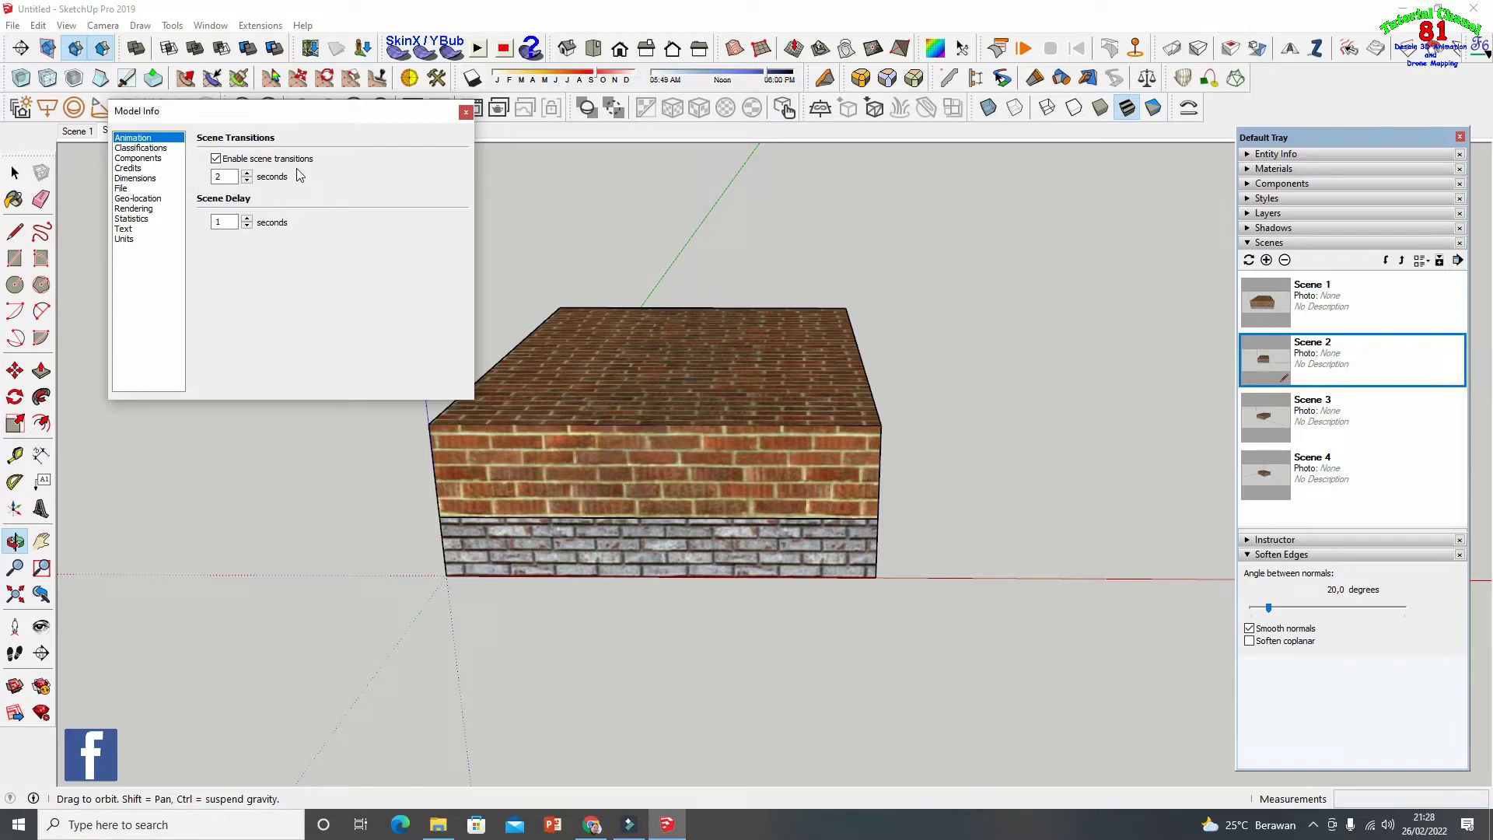
click(247, 219)
click(247, 219)
click(247, 227)
click(247, 178)
click(246, 181)
click(249, 183)
click(247, 183)
click(466, 113)
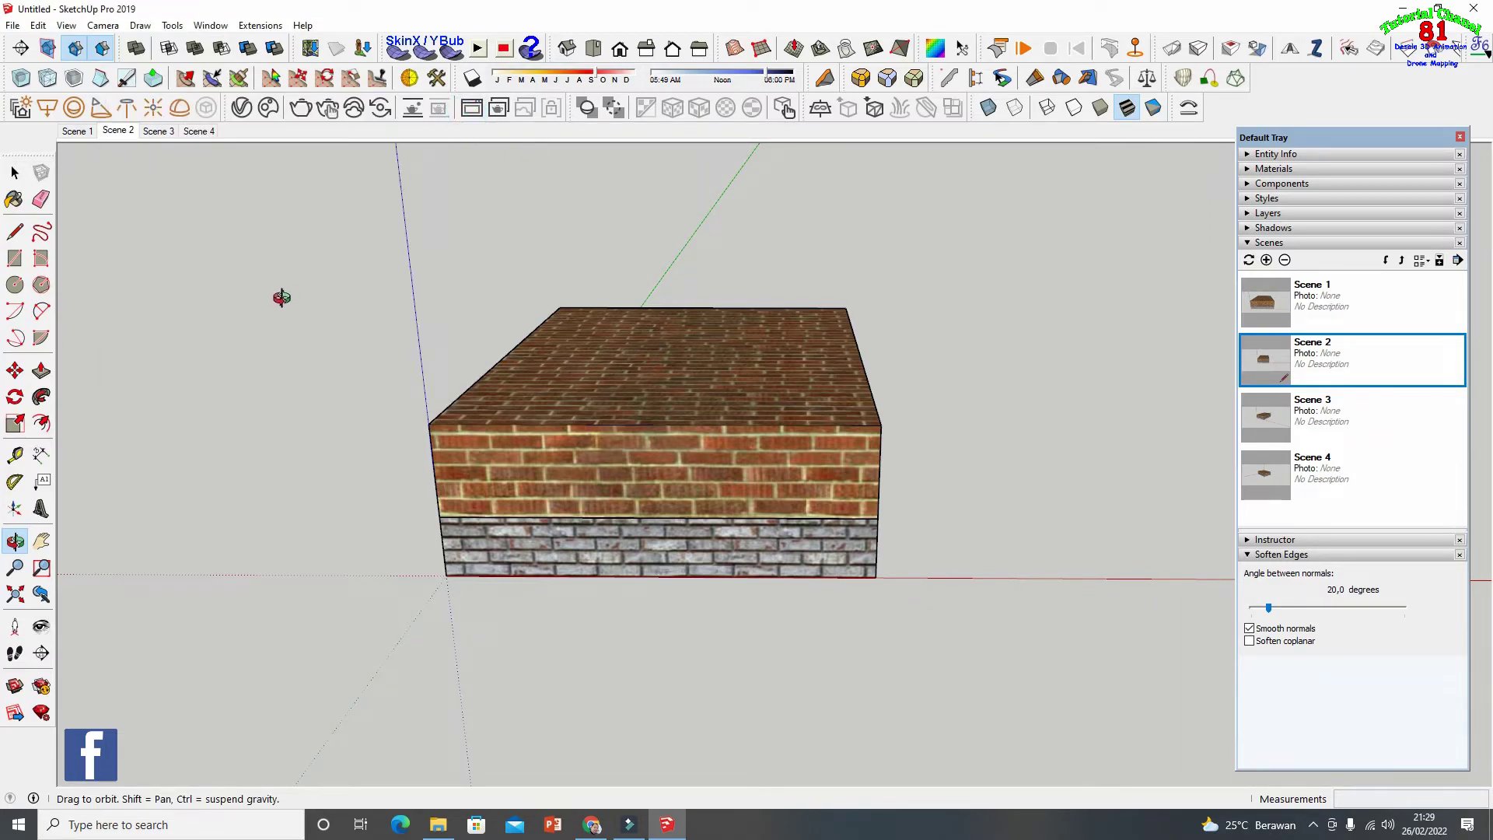
Collapse Scenes, expand Instructor to view the Orbit Tool help, and collapse it again
click(1249, 244)
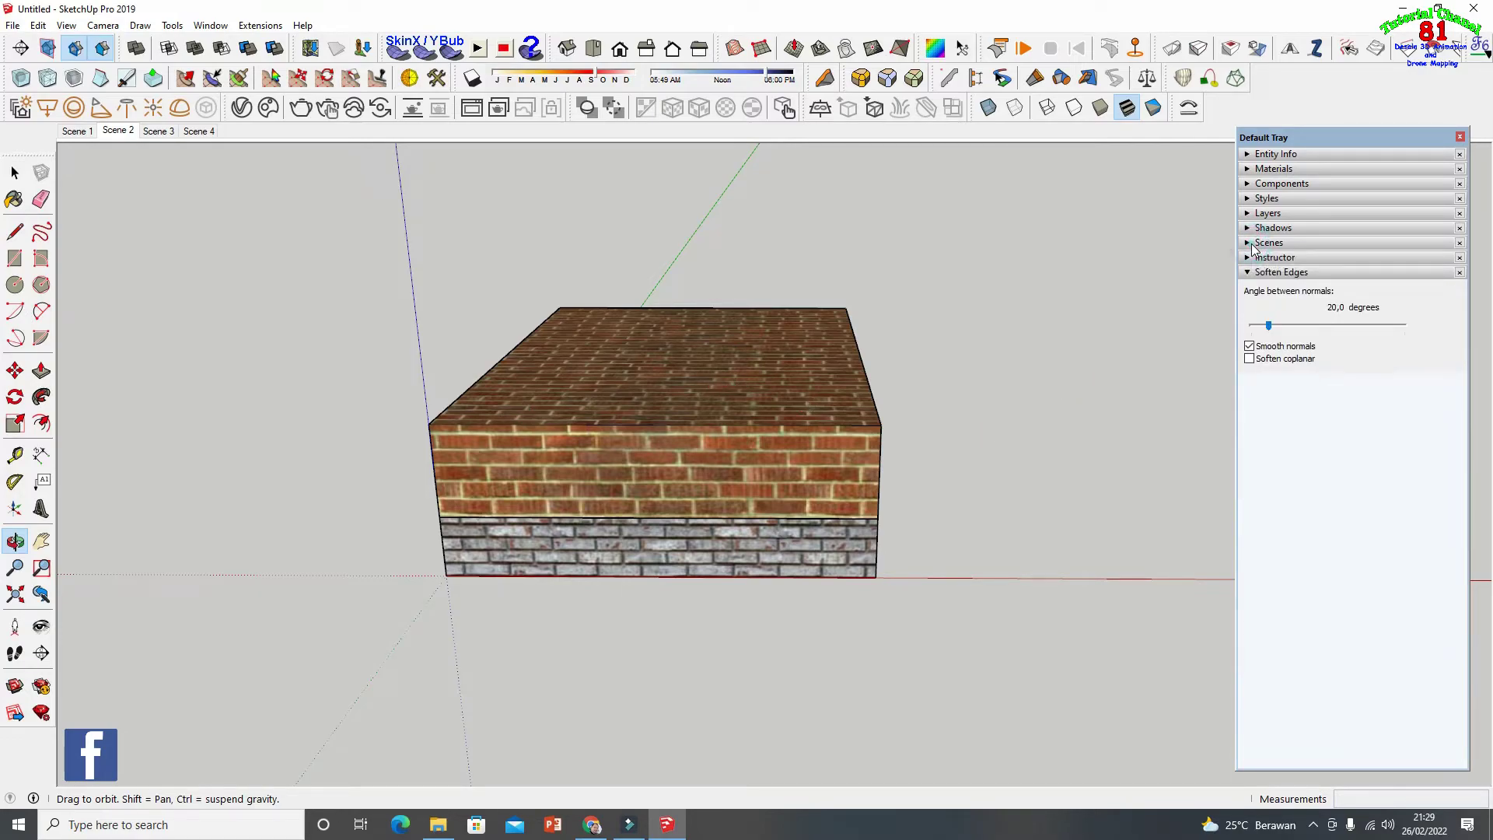
click(1252, 258)
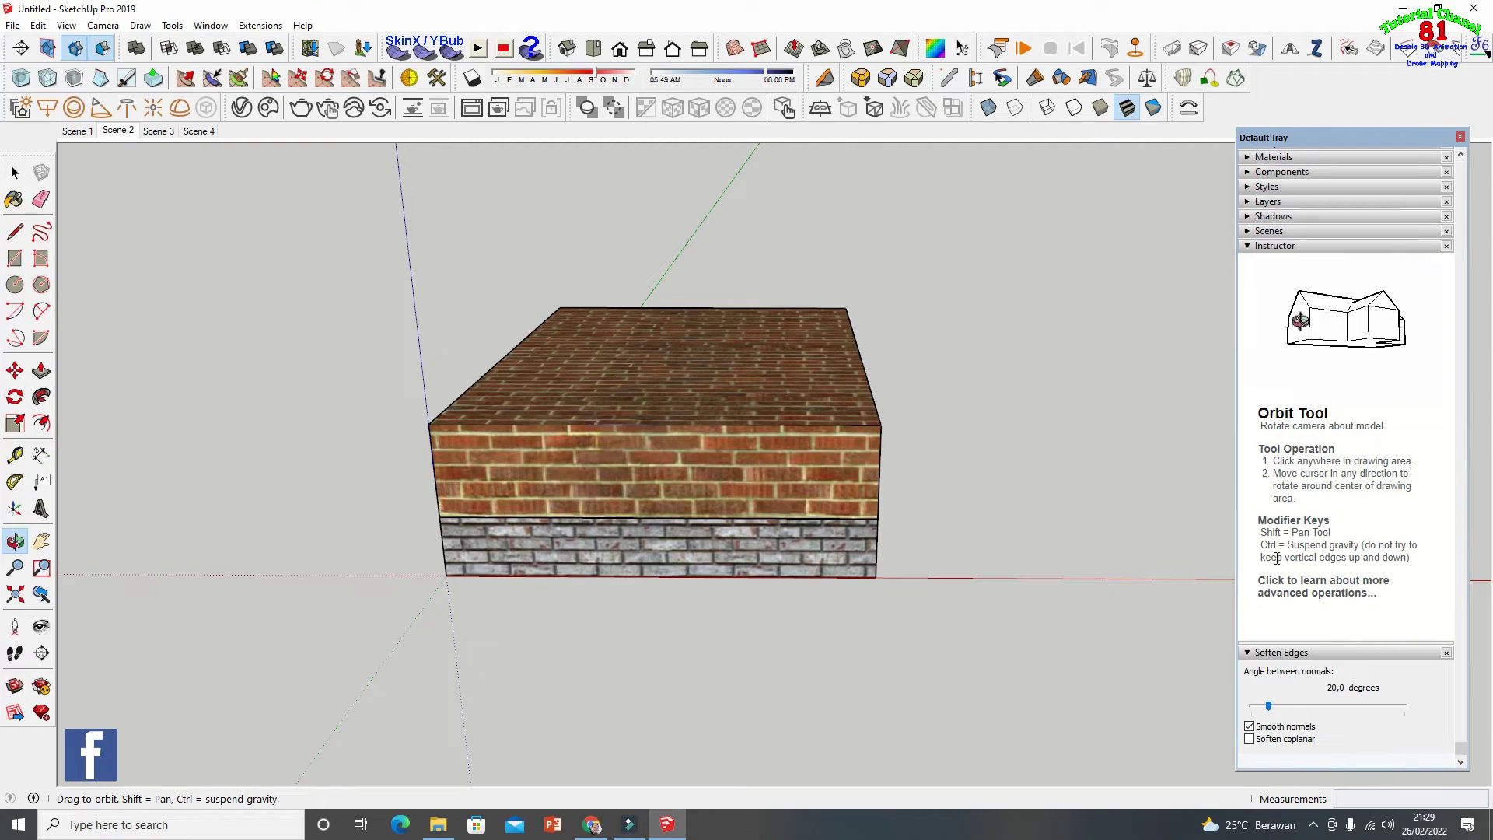
scroll(1255, 397, up, 1)
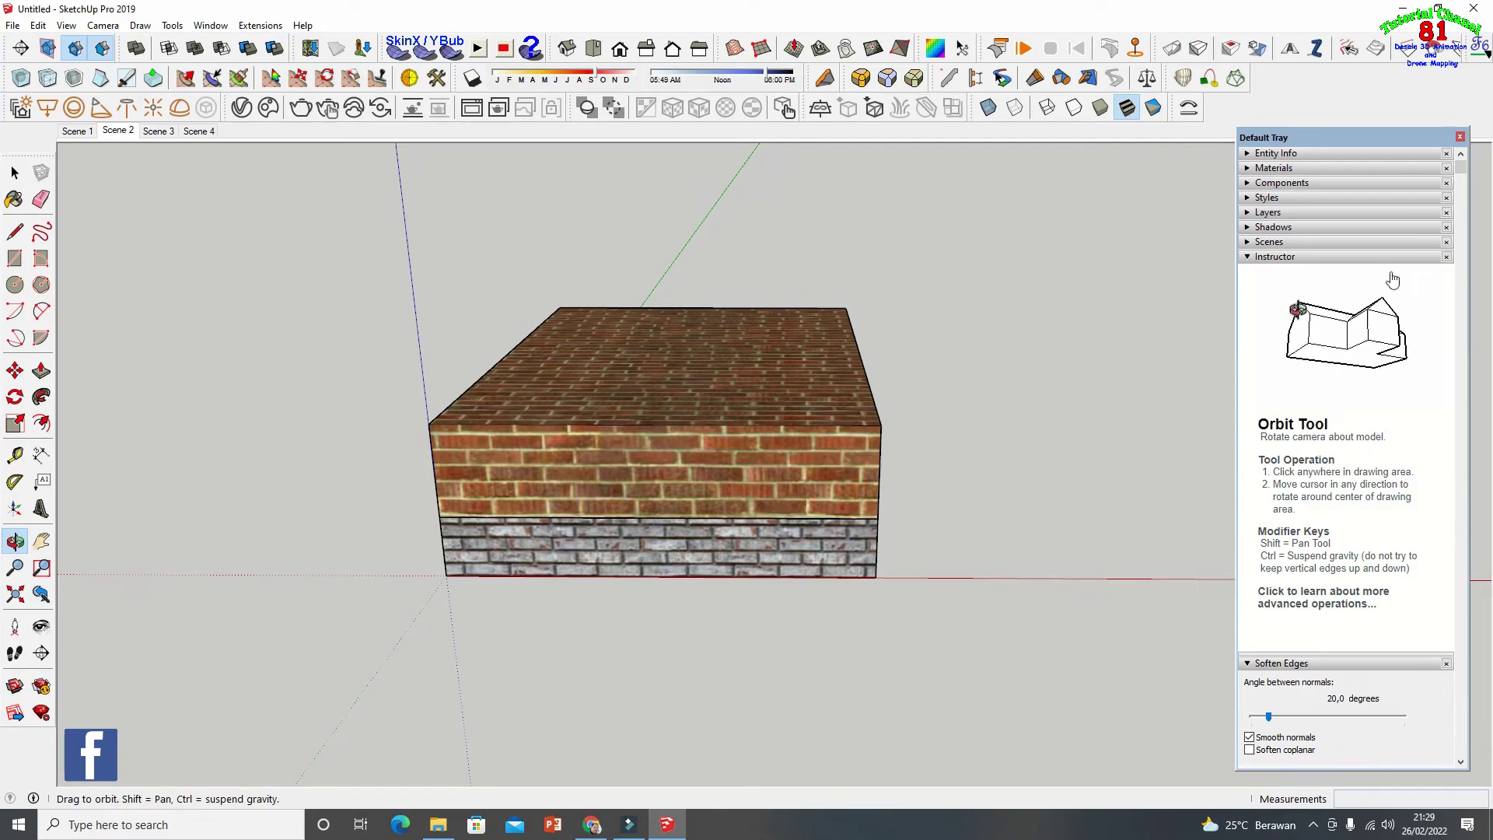
click(1249, 260)
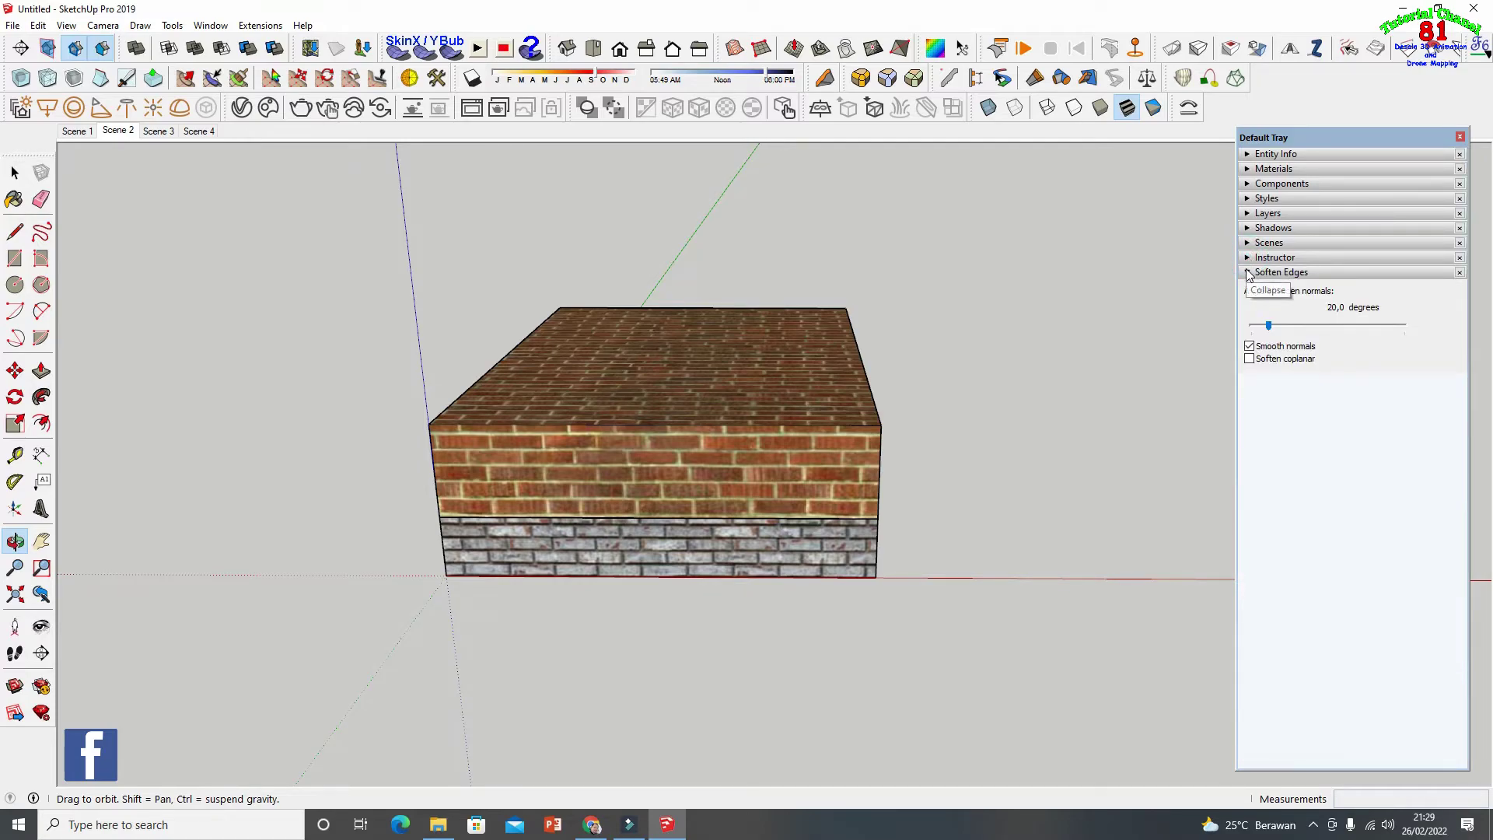
Select the stacked brick boxes and delete them from the model
drag(847, 406, 595, 511)
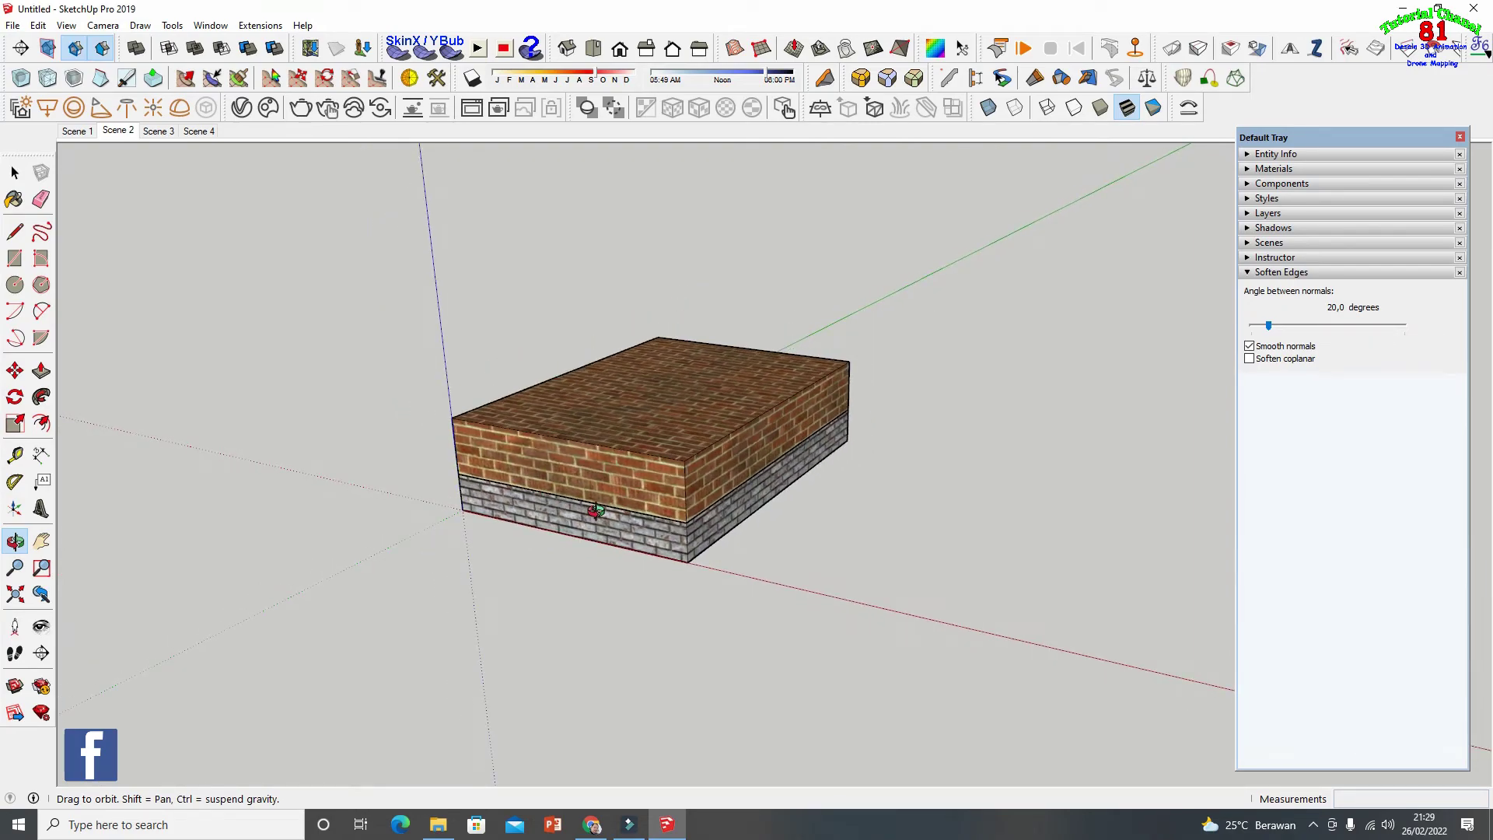
drag(610, 486, 537, 472)
scroll(562, 480, up, 3)
drag(130, 403, 144, 413)
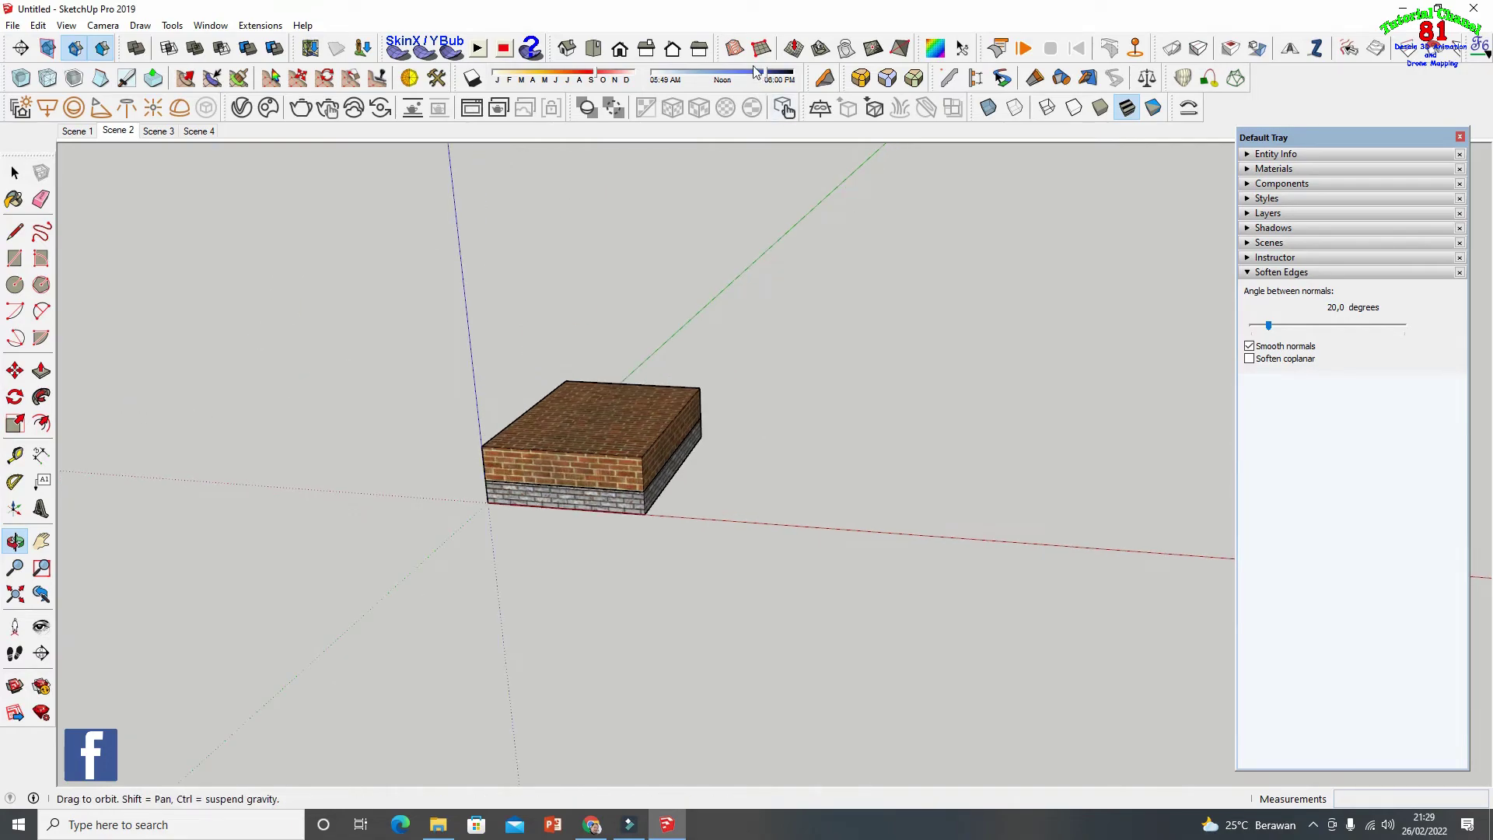
click(15, 173)
drag(130, 237, 797, 622)
key(Delete)
key(shift+z)
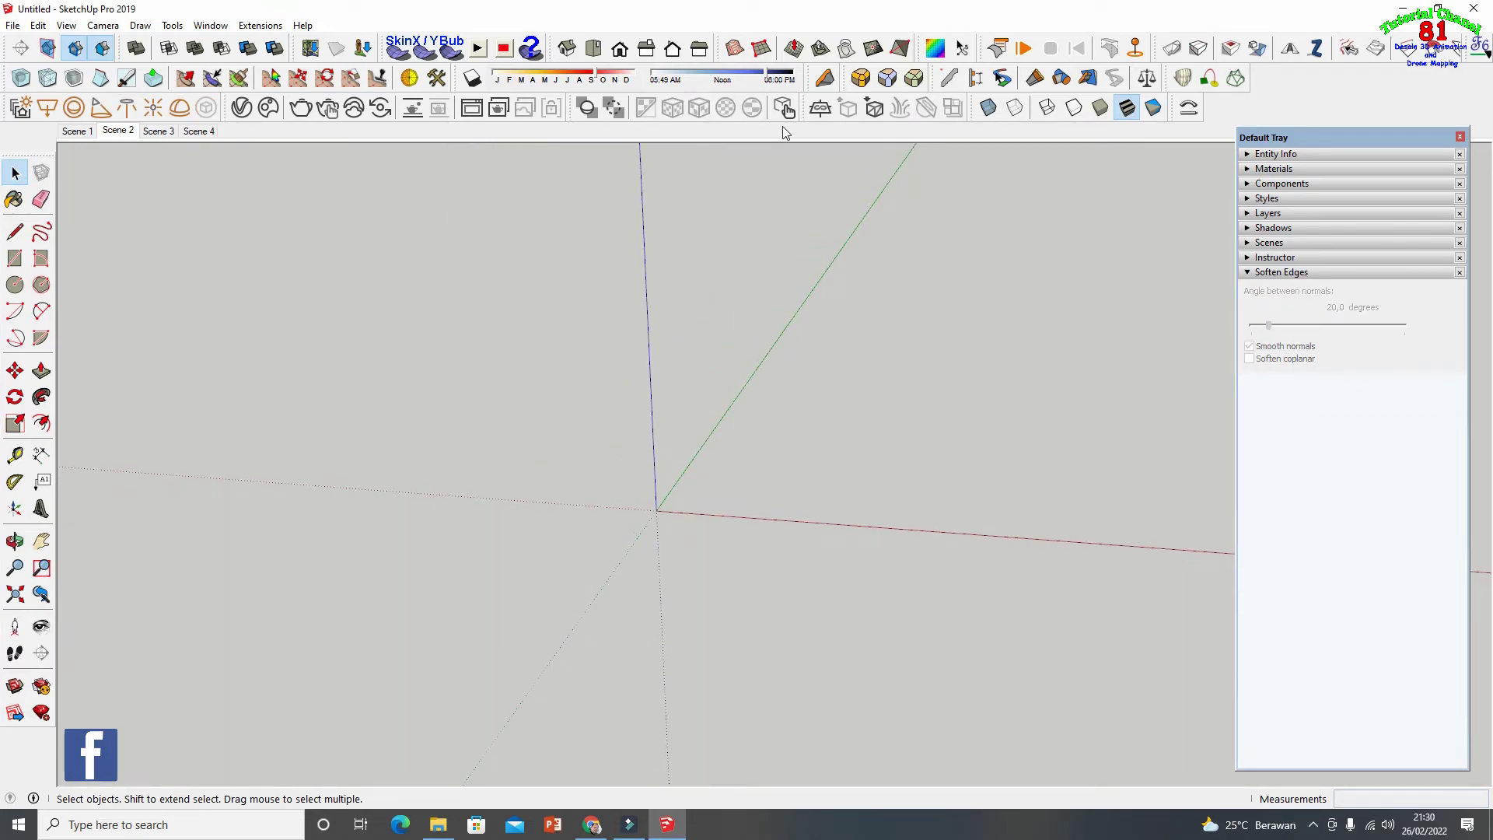
Undock the Sandbox toolbar and float it over the upper part of the drawing area
click(766, 52)
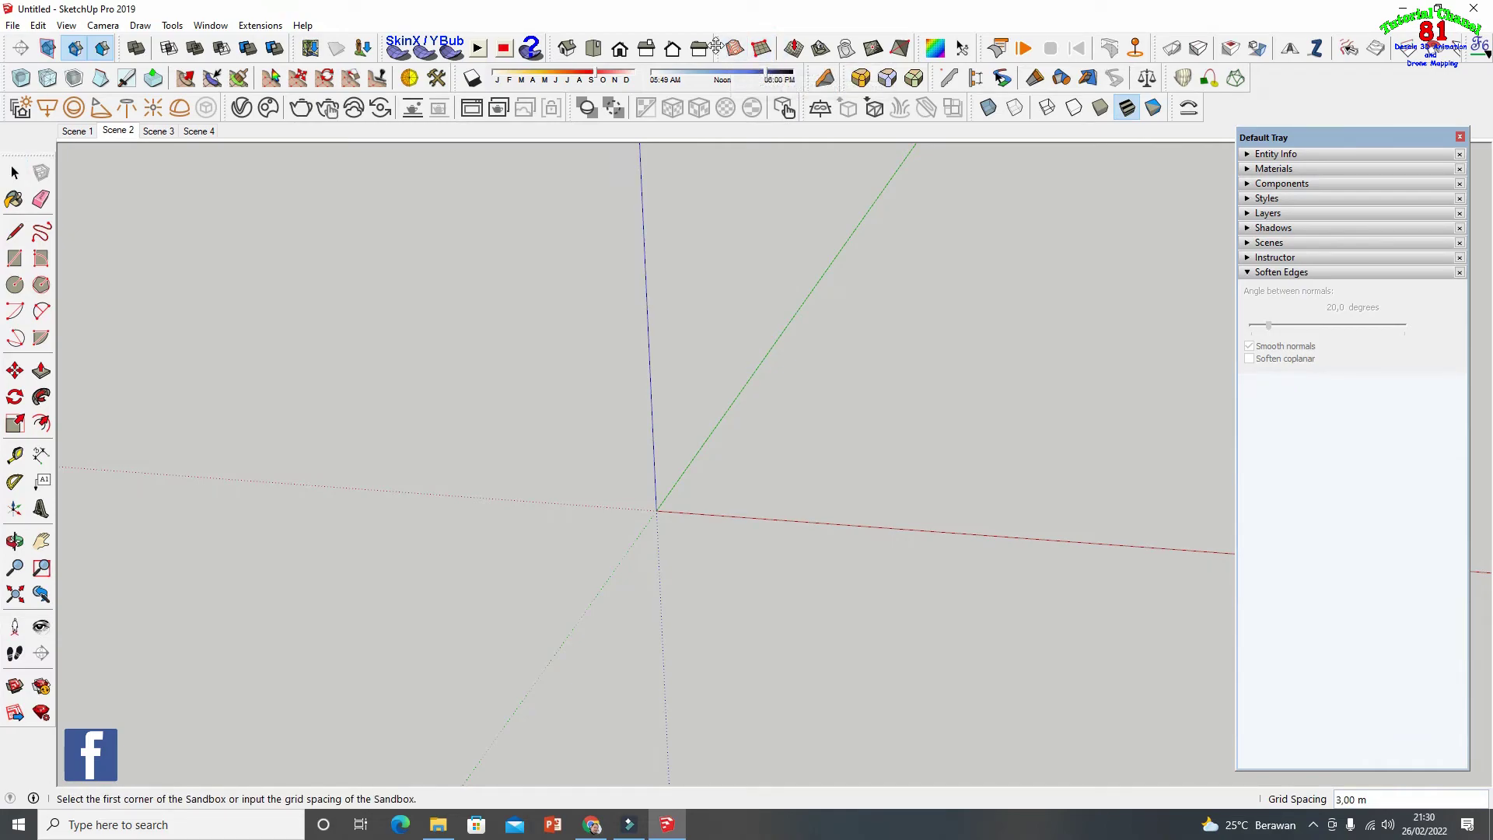
drag(715, 47, 709, 175)
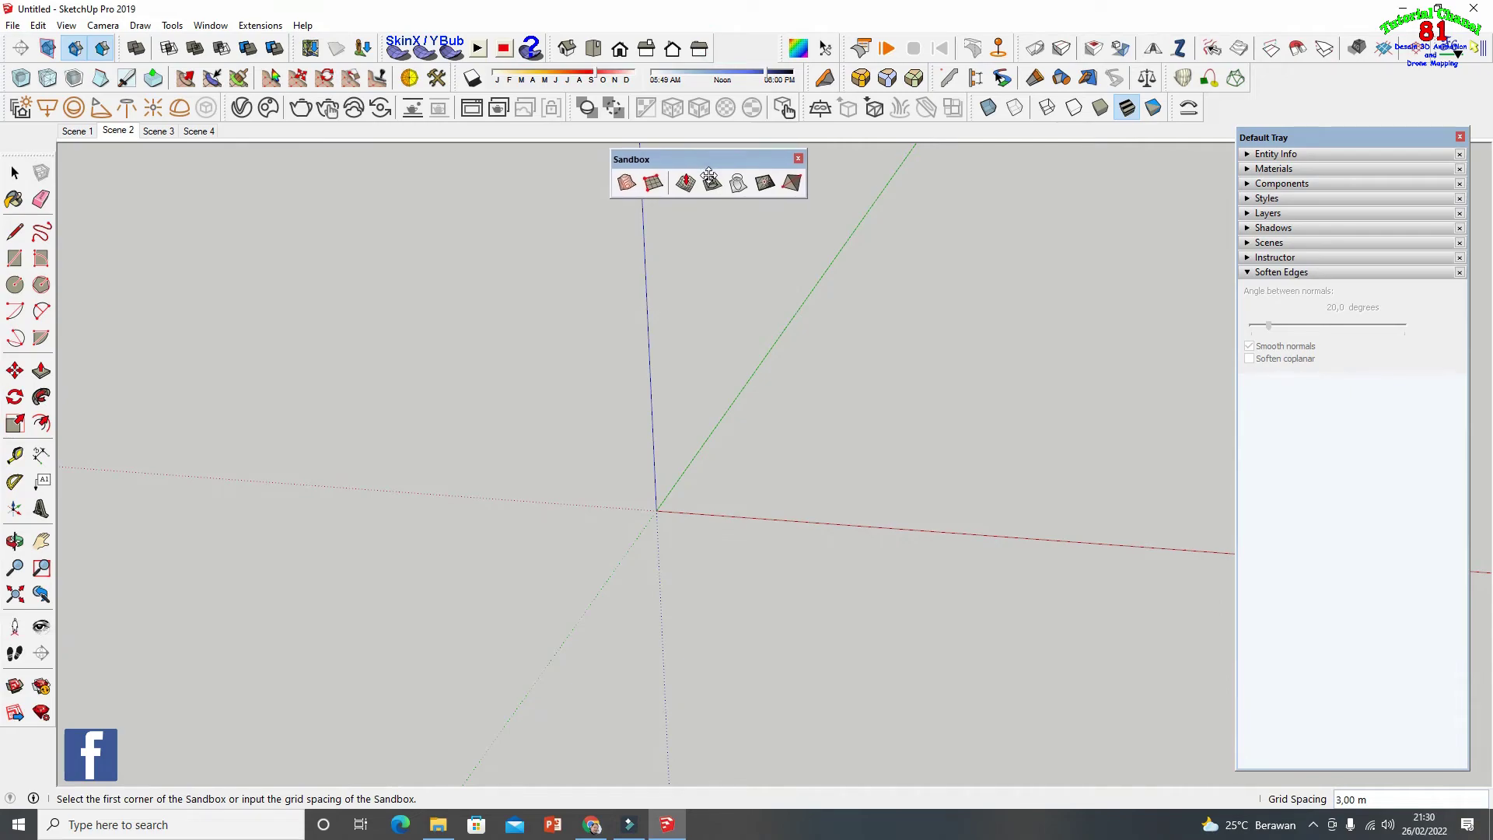
click(653, 183)
click(657, 511)
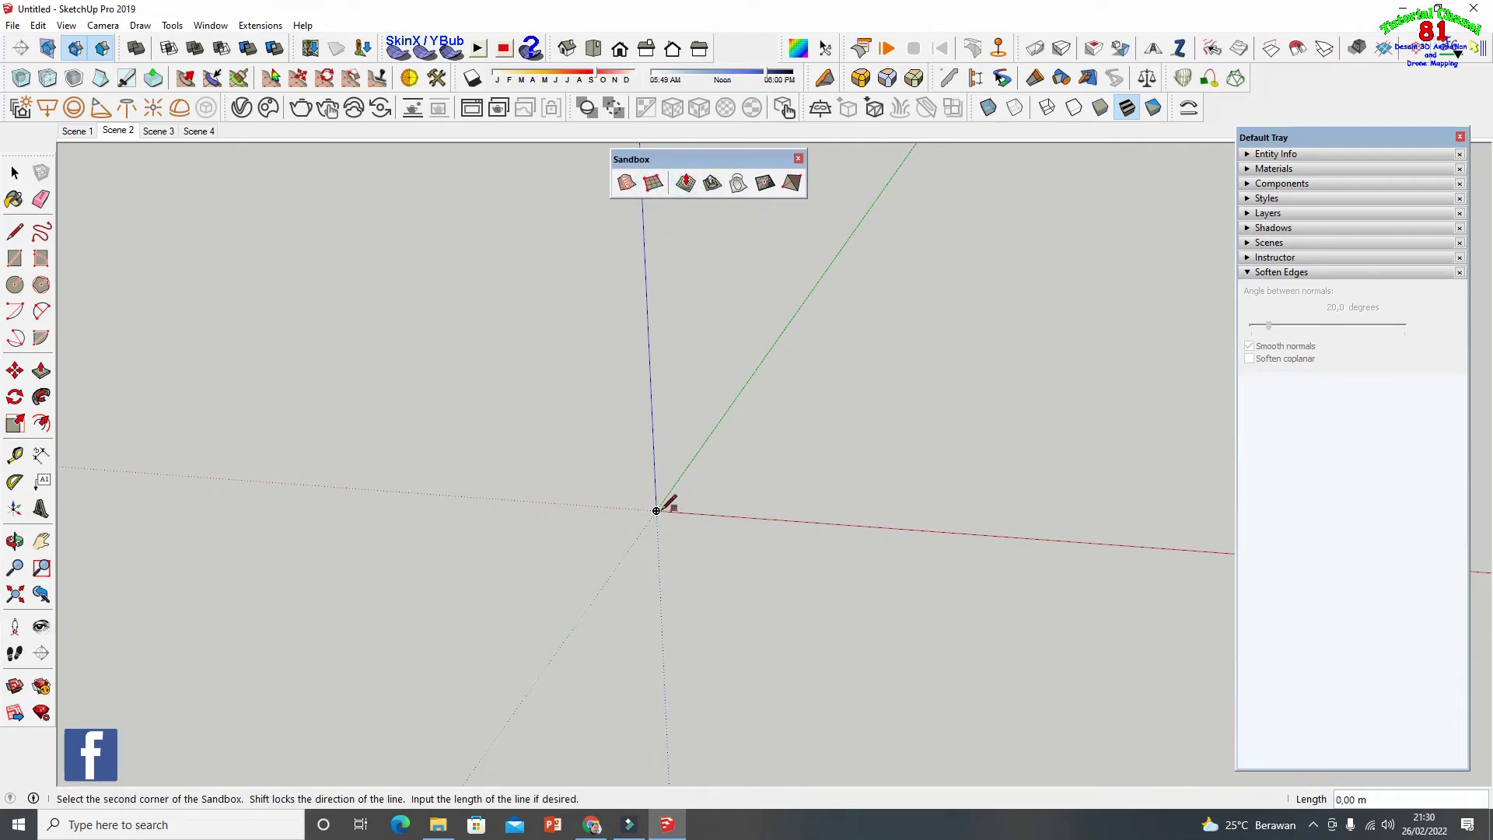
scroll(432, 666, down, 1)
scroll(431, 666, down, 1)
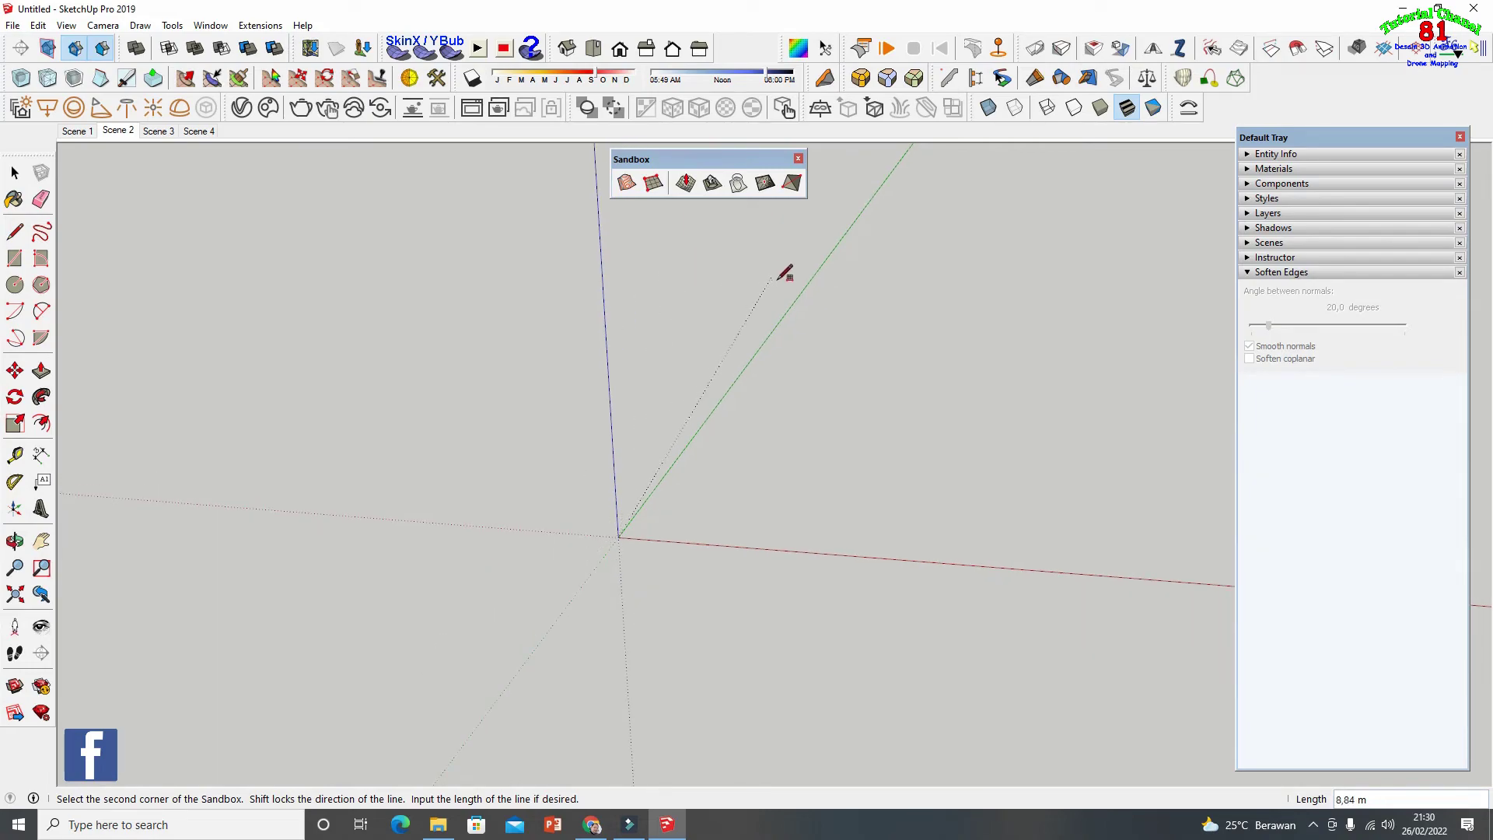
click(802, 289)
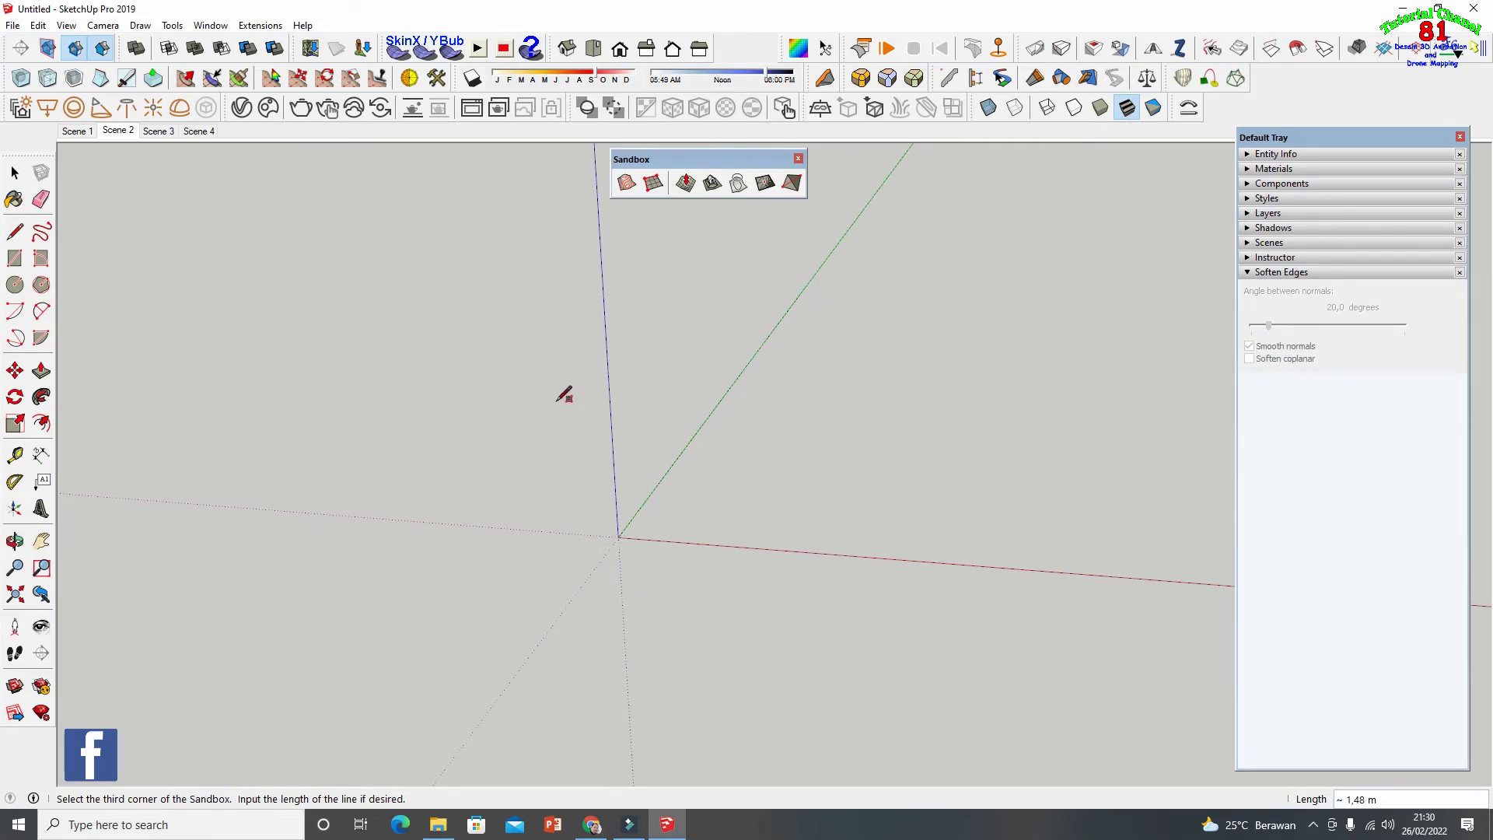
scroll(569, 567, down, 1)
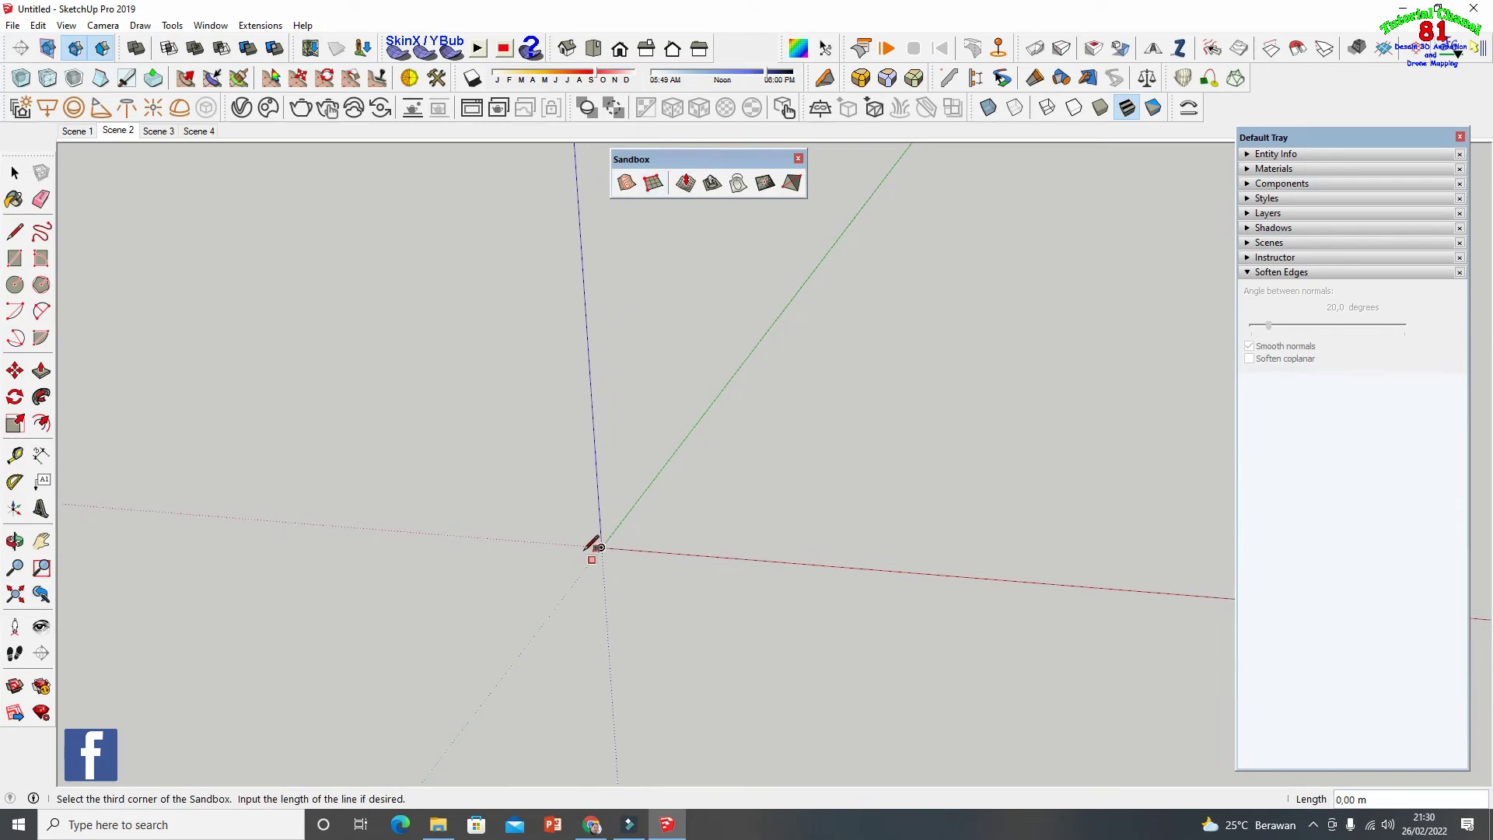
scroll(607, 590, down, 1)
scroll(650, 553, down, 1)
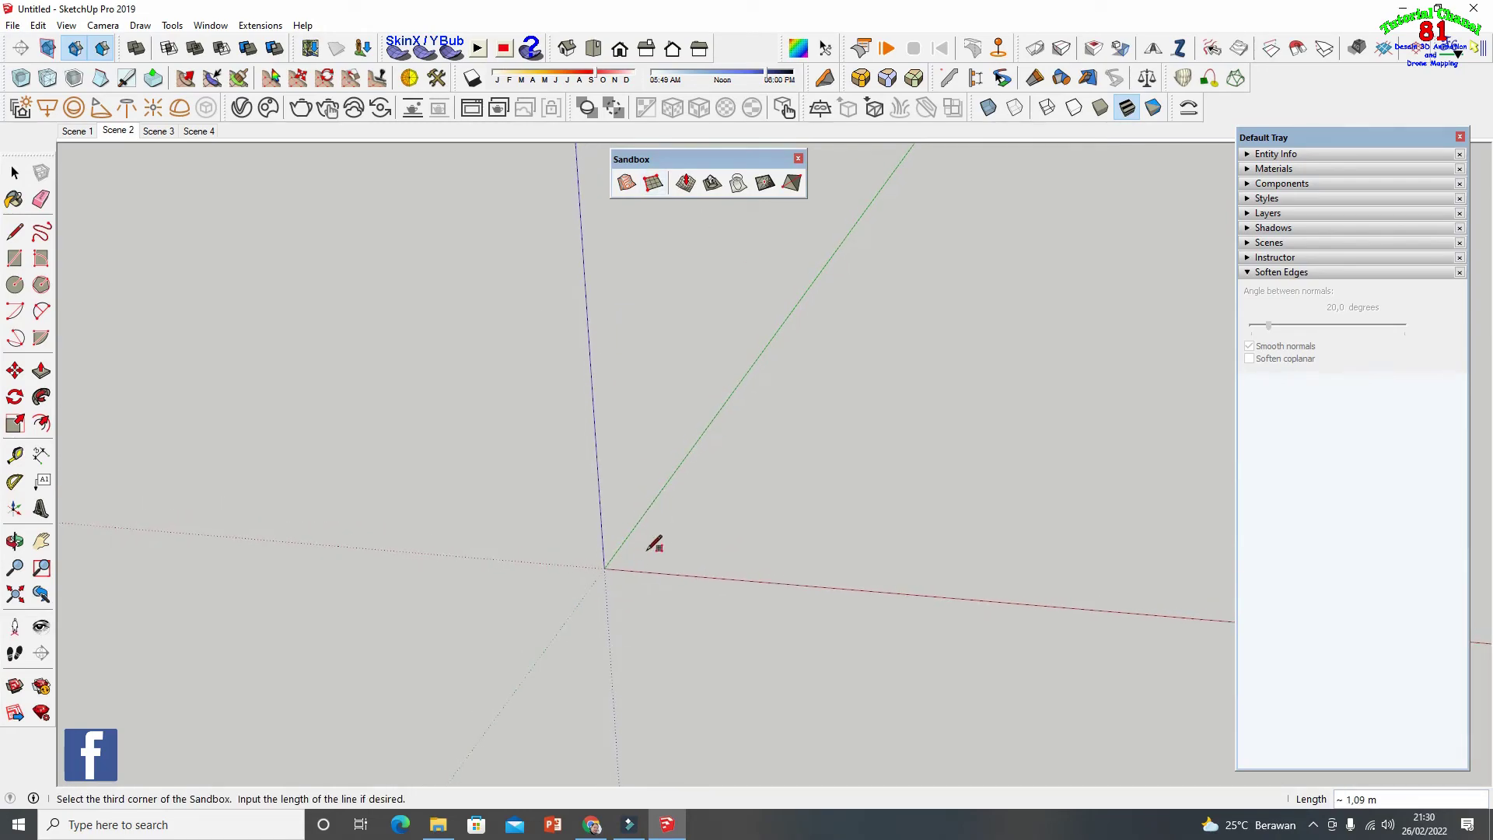
Draw a rectangular From Scratch sandbox grid from the origin, with its sides along the green and red axes
click(653, 184)
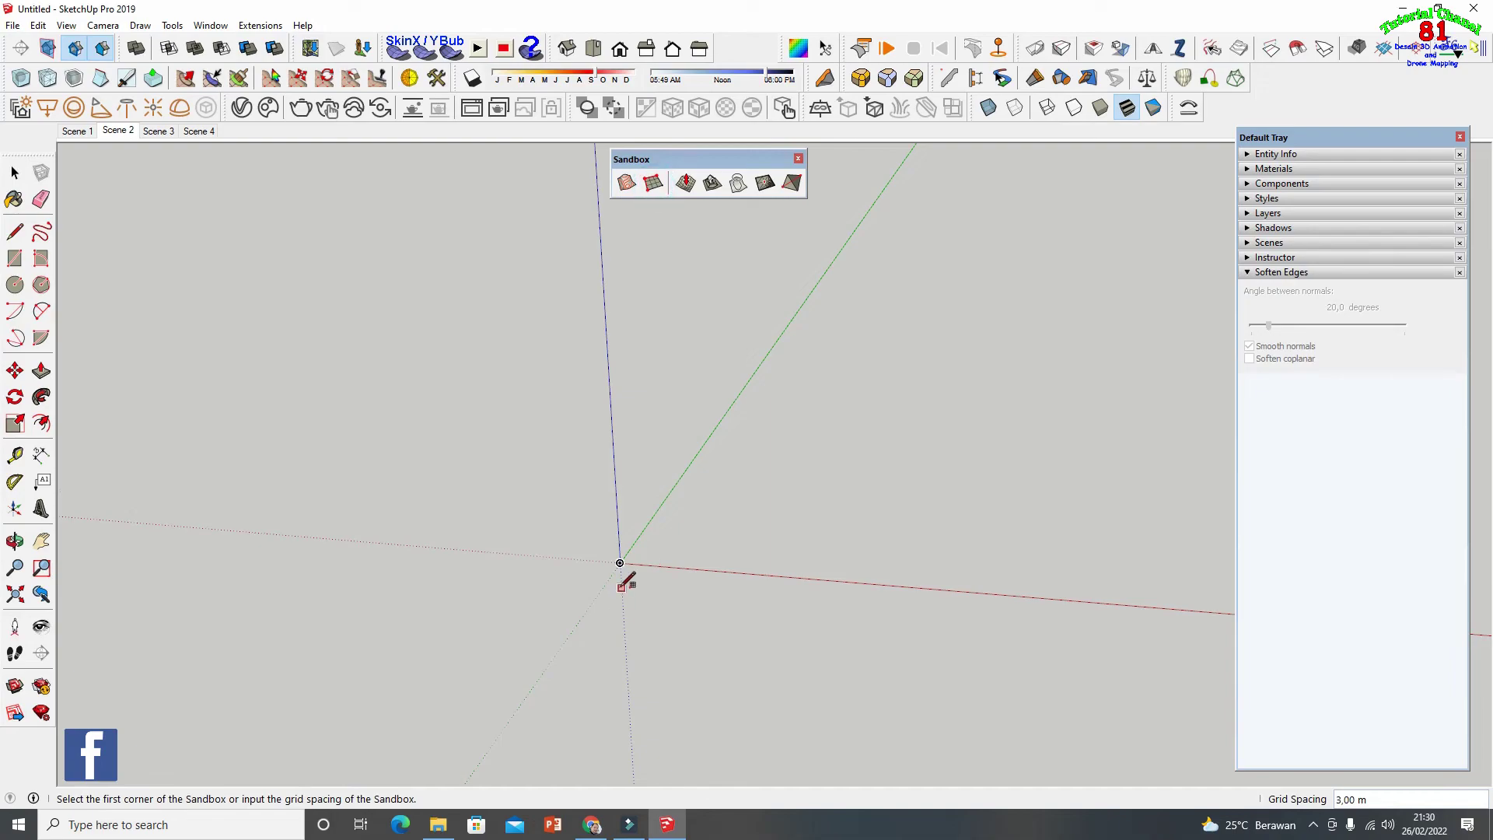
click(620, 562)
click(810, 298)
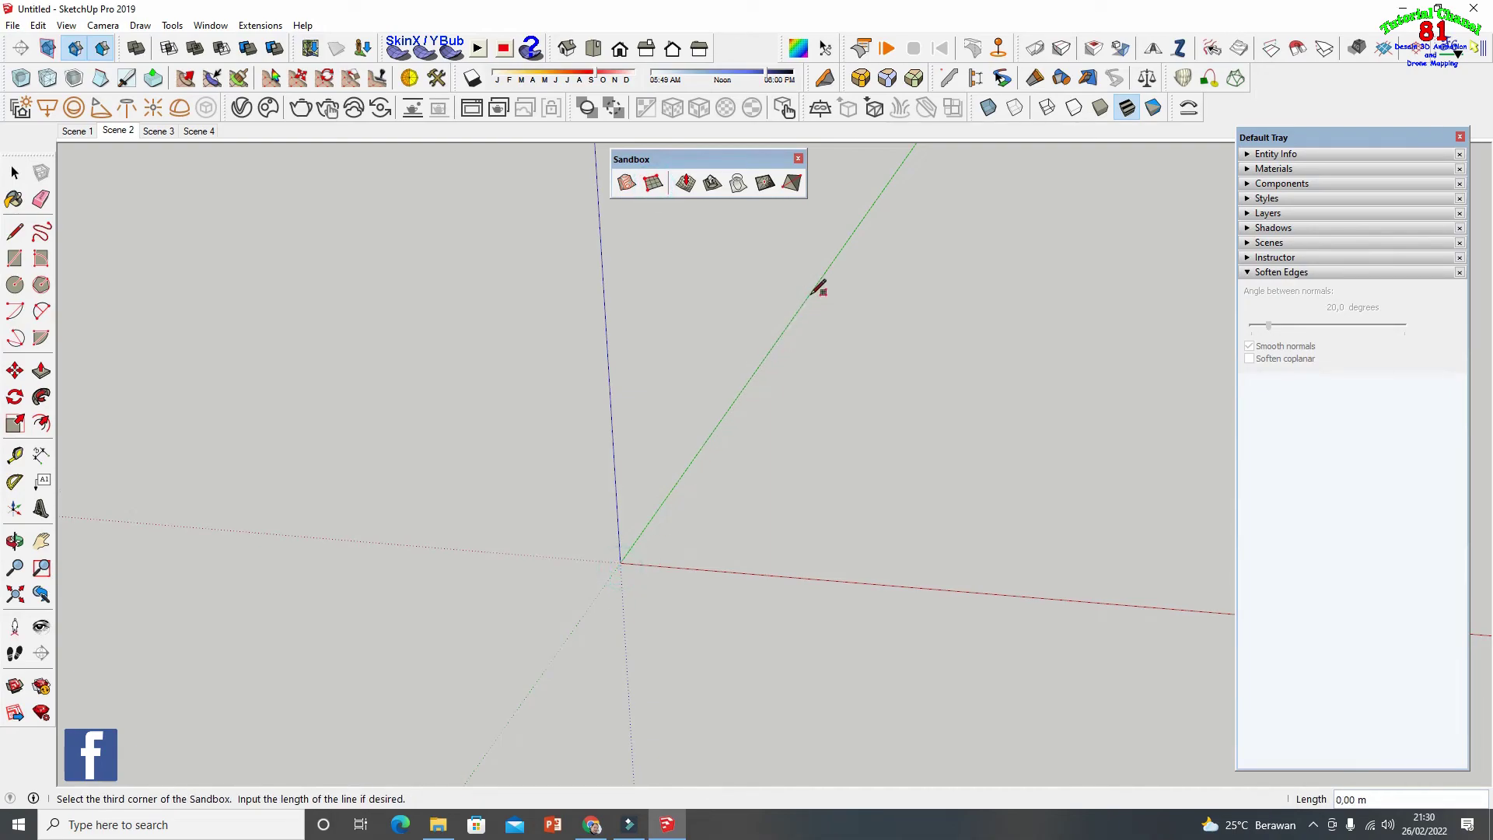
click(1125, 321)
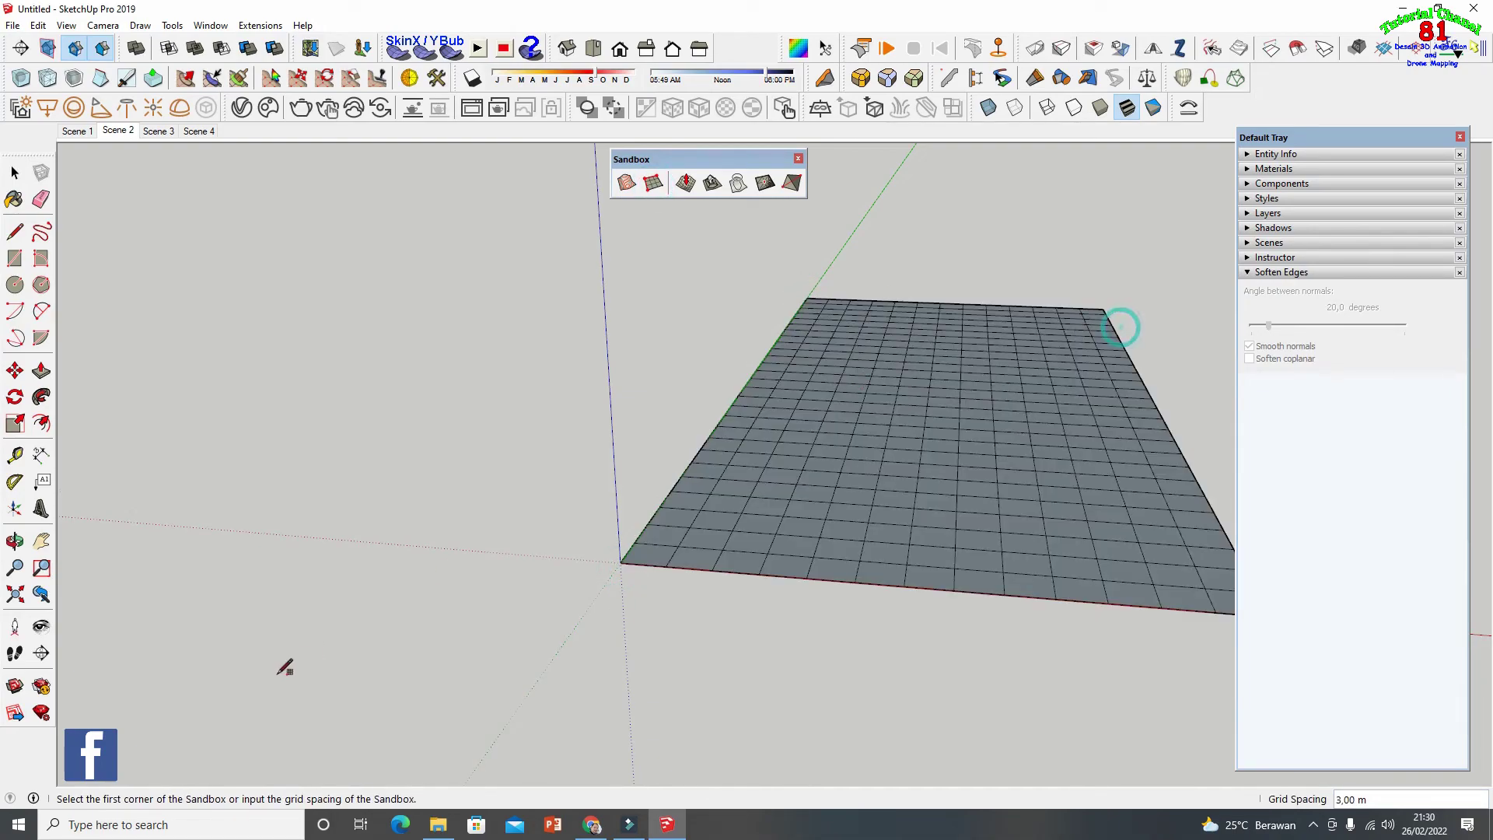
scroll(268, 663, down, 4)
scroll(895, 634, up, 3)
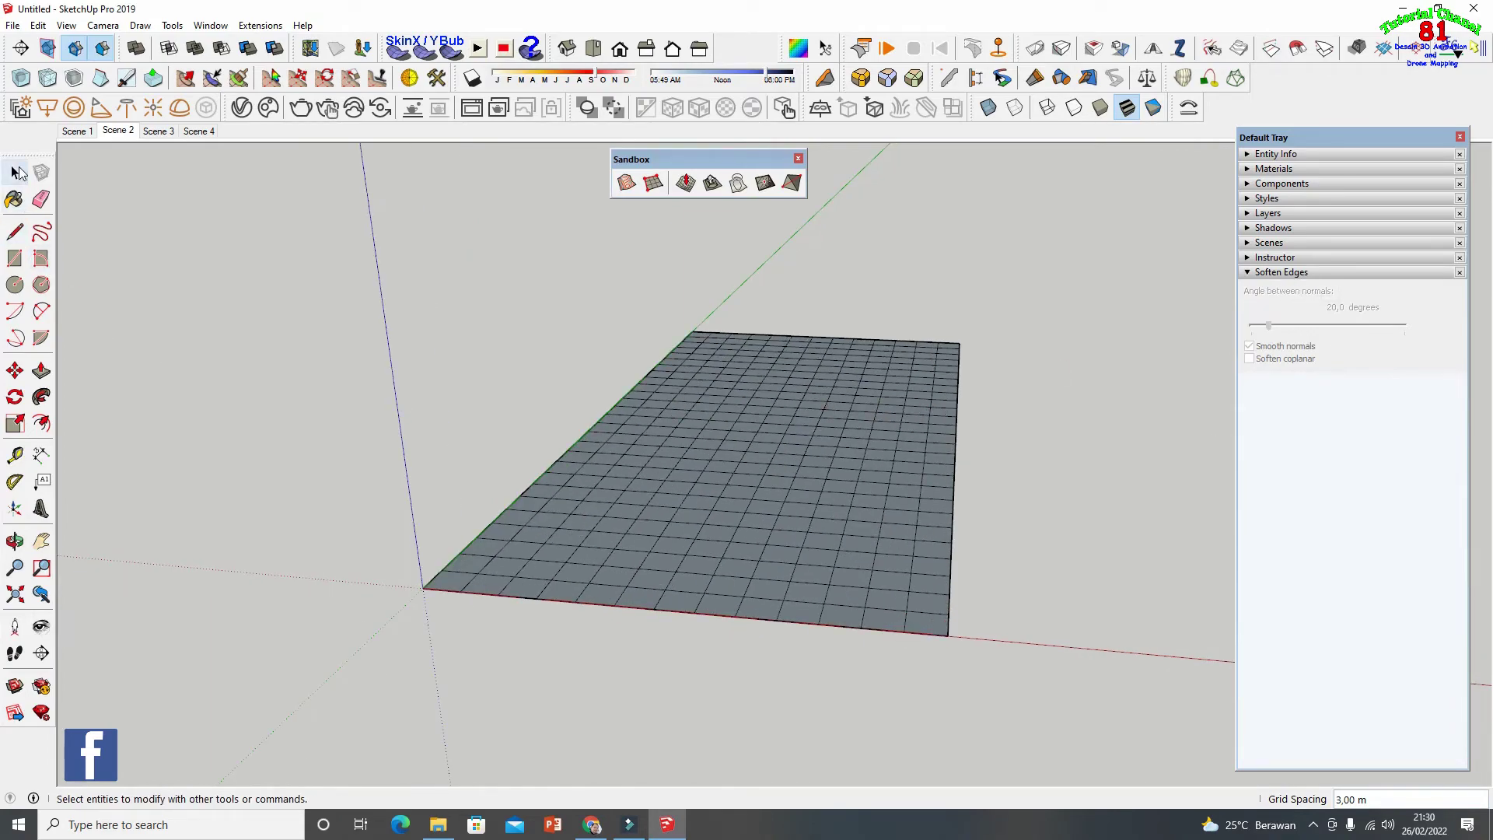
Open the sandbox grid group and raise several hills across its surface with the Smoove tool
click(14, 172)
click(702, 534)
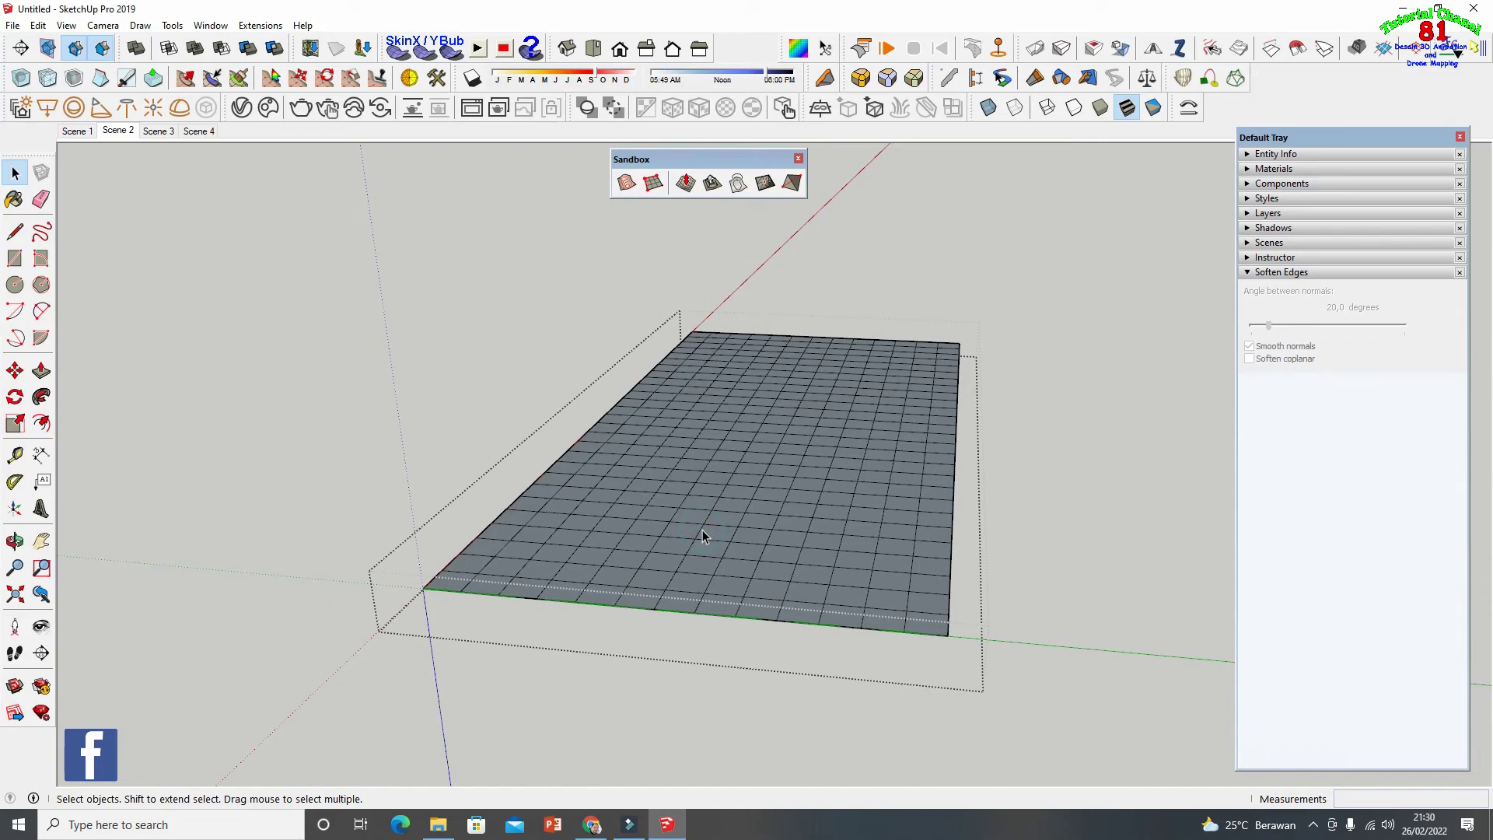
click(686, 185)
click(710, 435)
click(720, 412)
click(771, 407)
click(773, 377)
click(855, 384)
click(874, 350)
click(883, 445)
click(885, 424)
click(832, 513)
click(832, 490)
click(667, 521)
click(668, 498)
click(735, 354)
click(731, 331)
click(684, 387)
click(684, 364)
click(15, 173)
click(639, 426)
click(1001, 459)
click(866, 469)
double_click(866, 468)
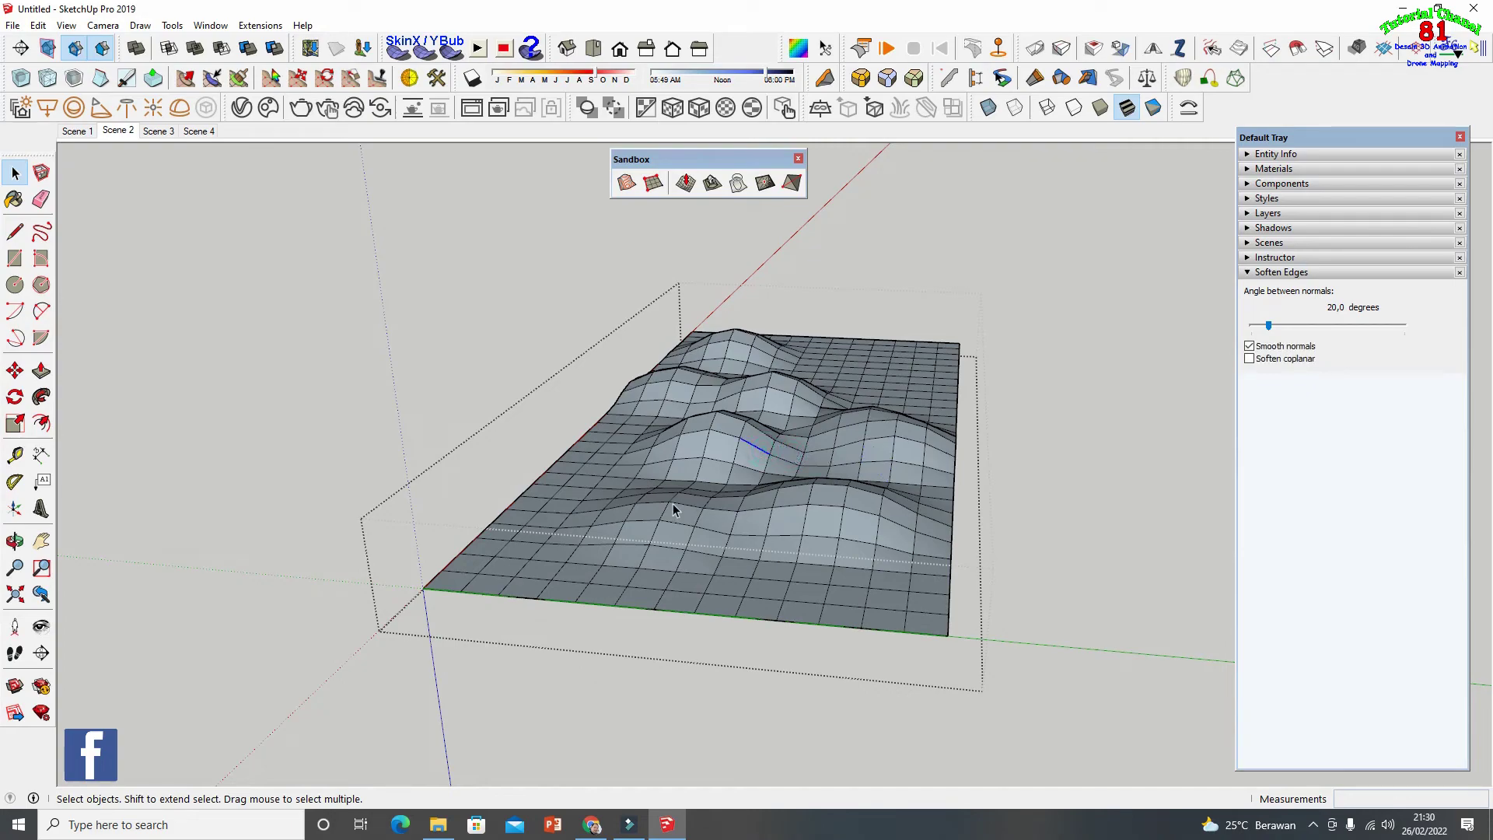
triple_click(690, 557)
right_click(689, 554)
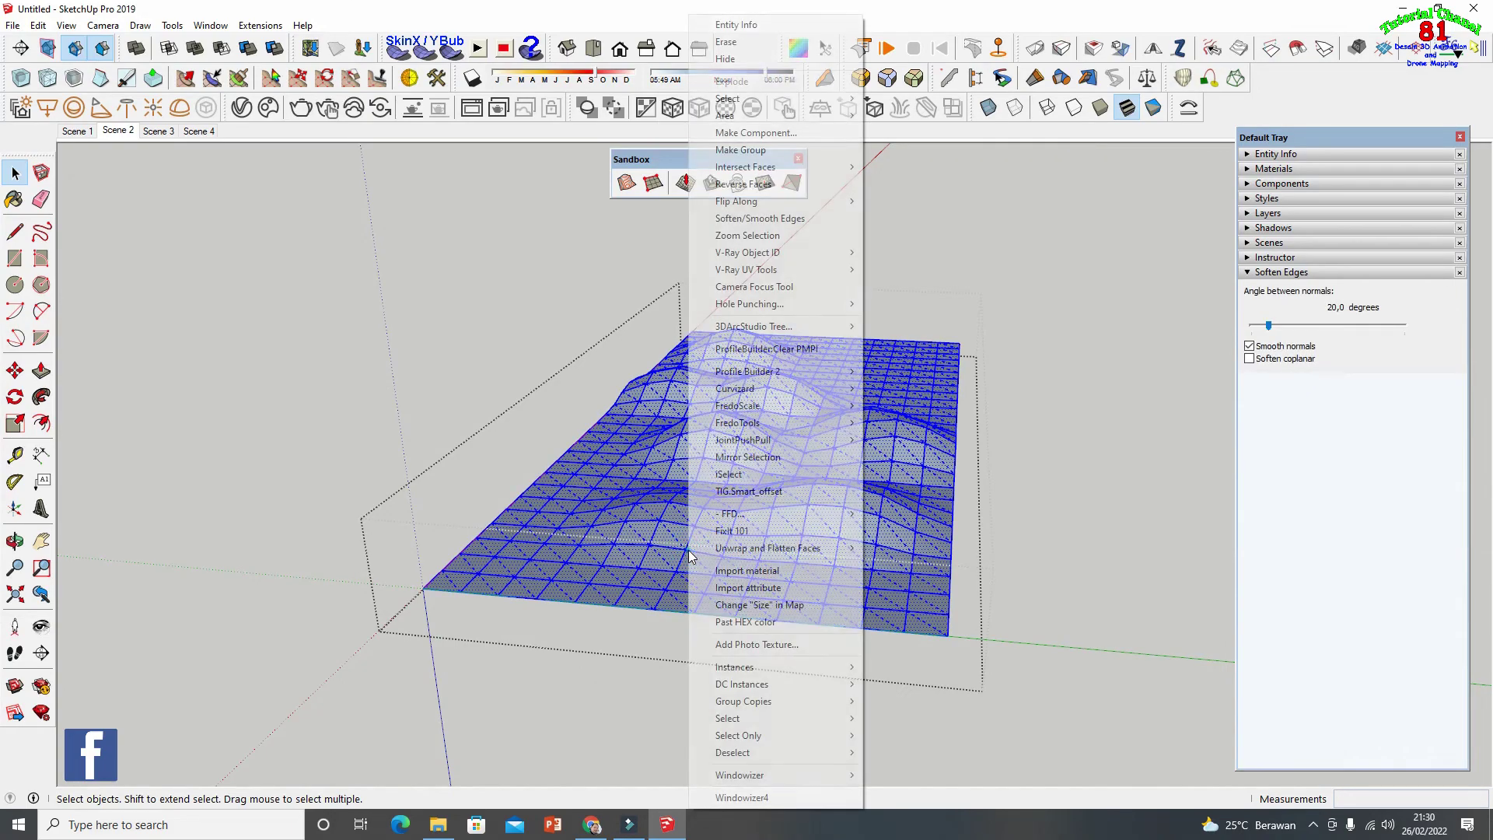
click(1034, 459)
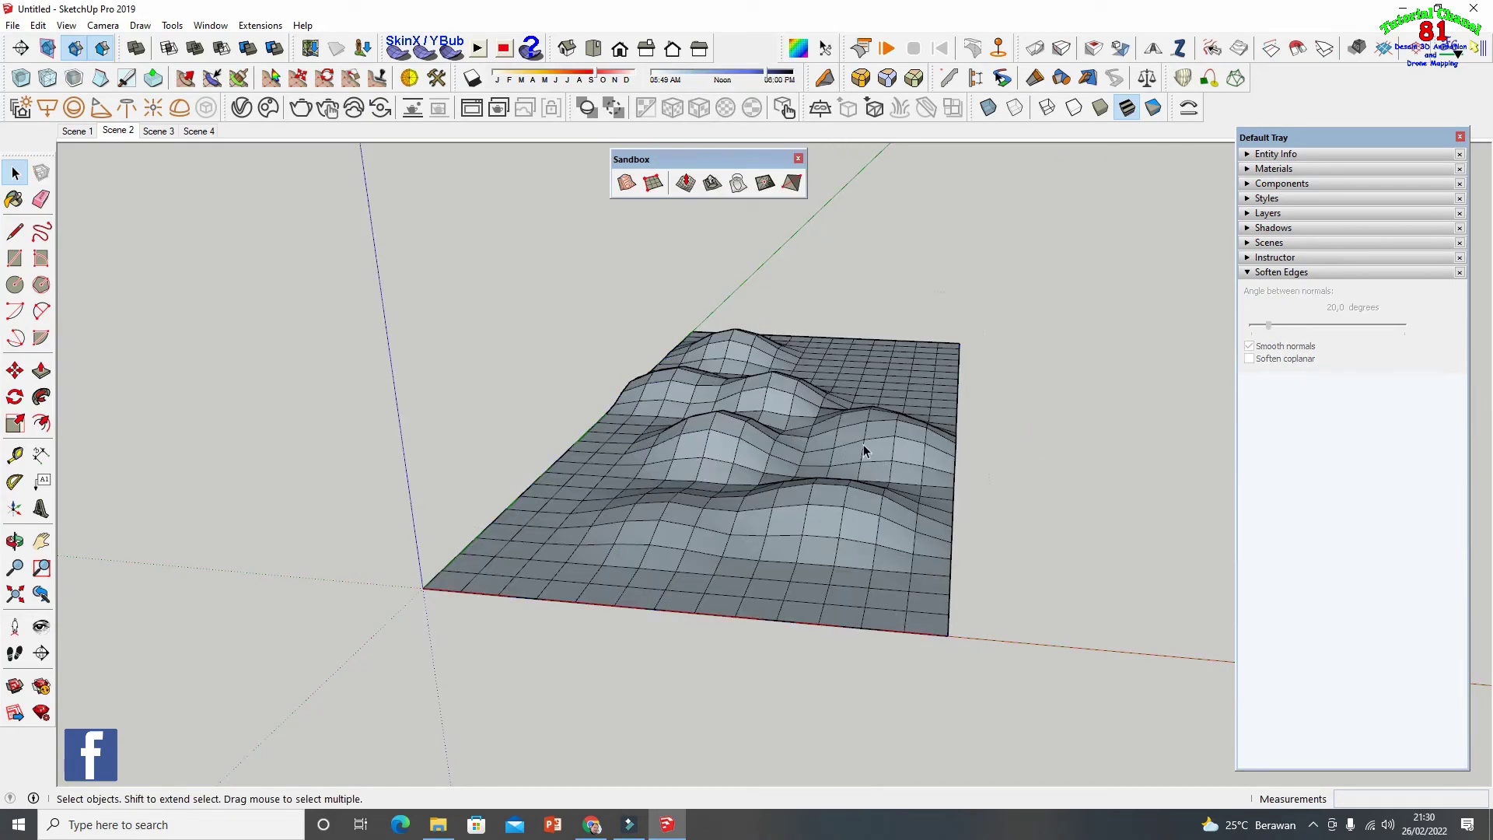
Select all the terrain geometry inside the sandbox group and apply Soften/Smooth Edges to it
triple_click(760, 469)
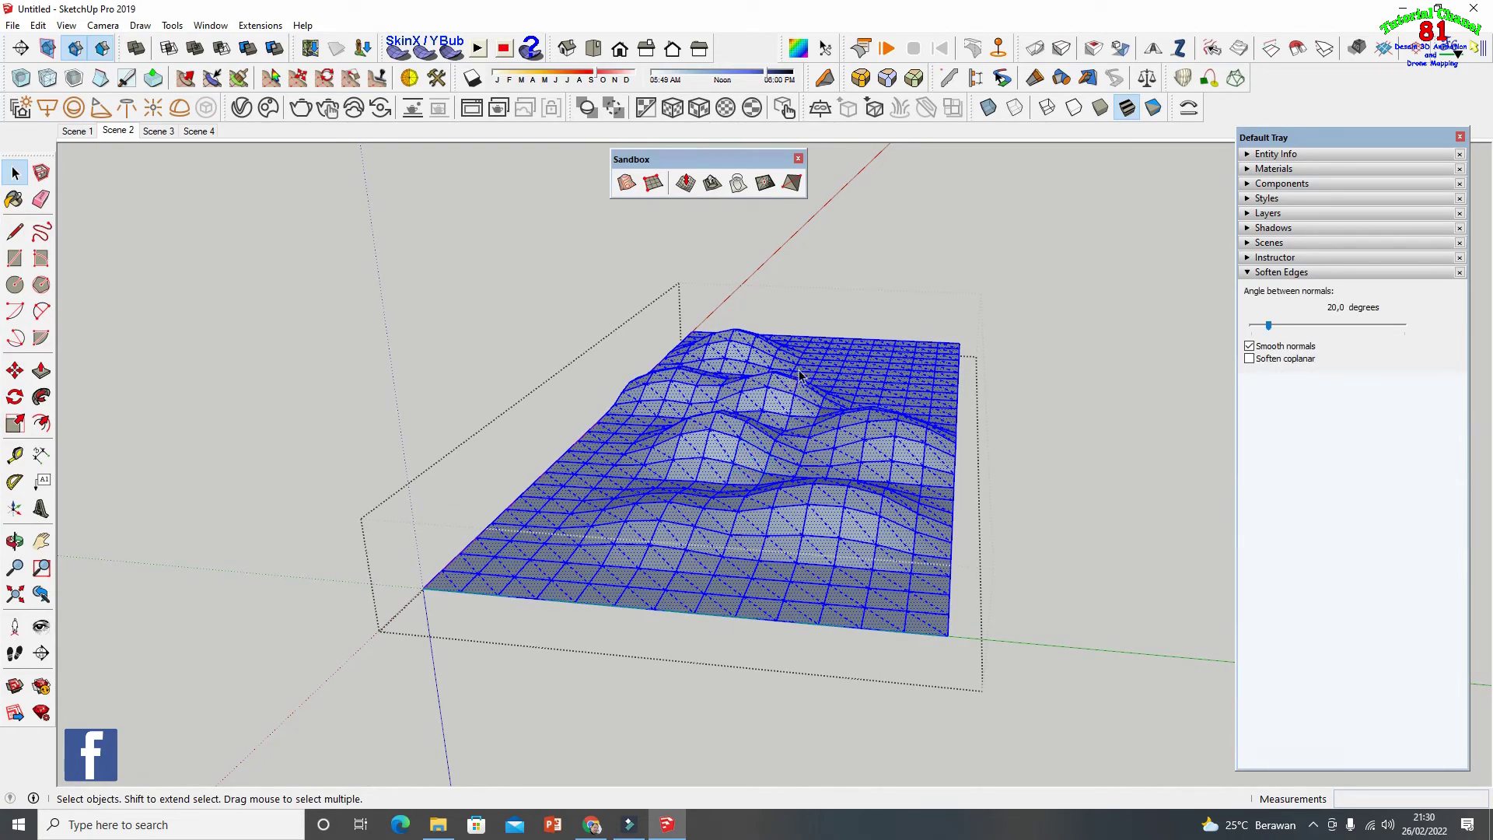
click(984, 459)
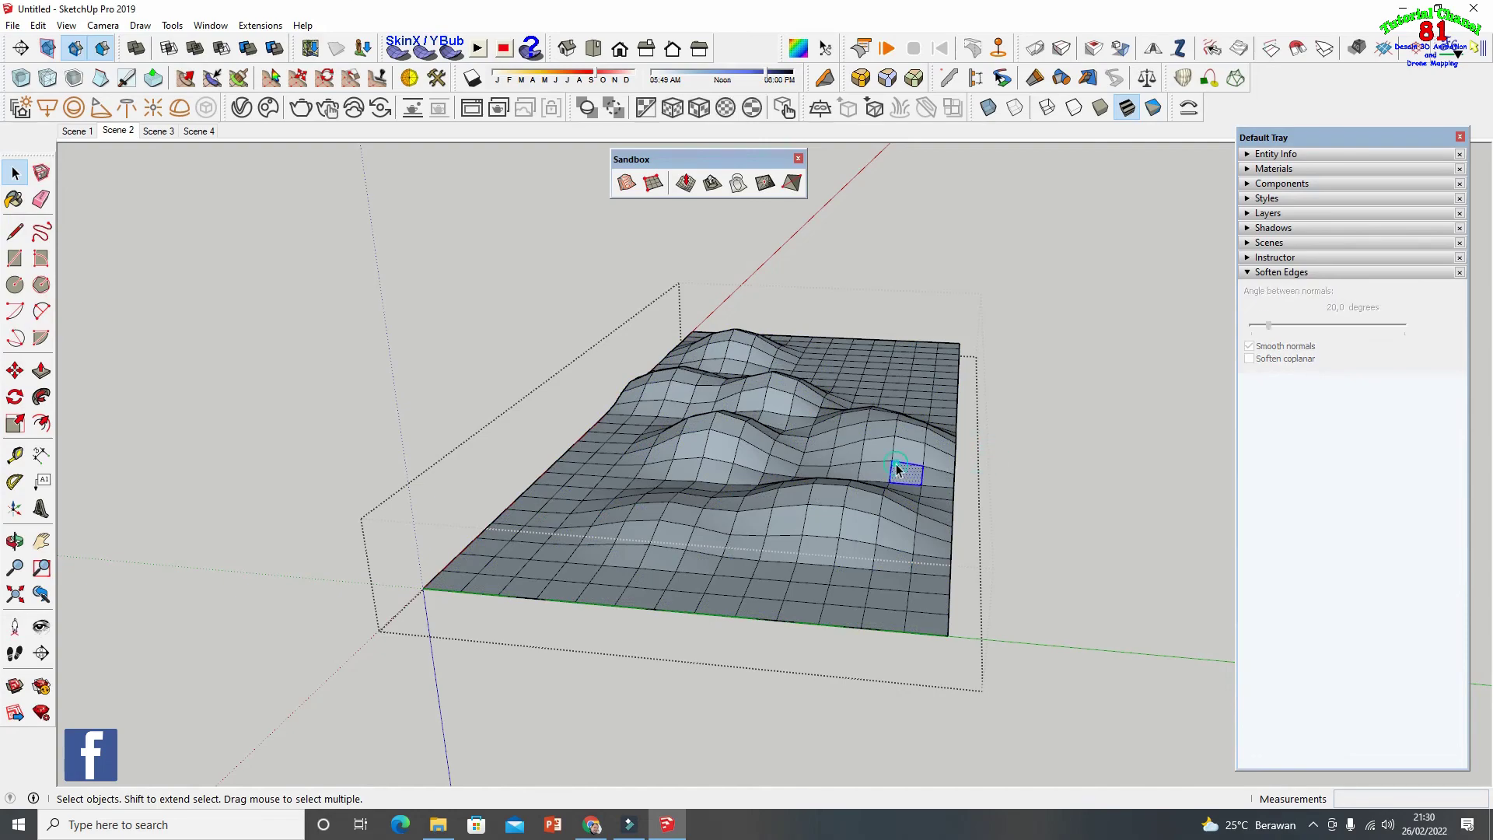
triple_click(900, 466)
right_click(783, 403)
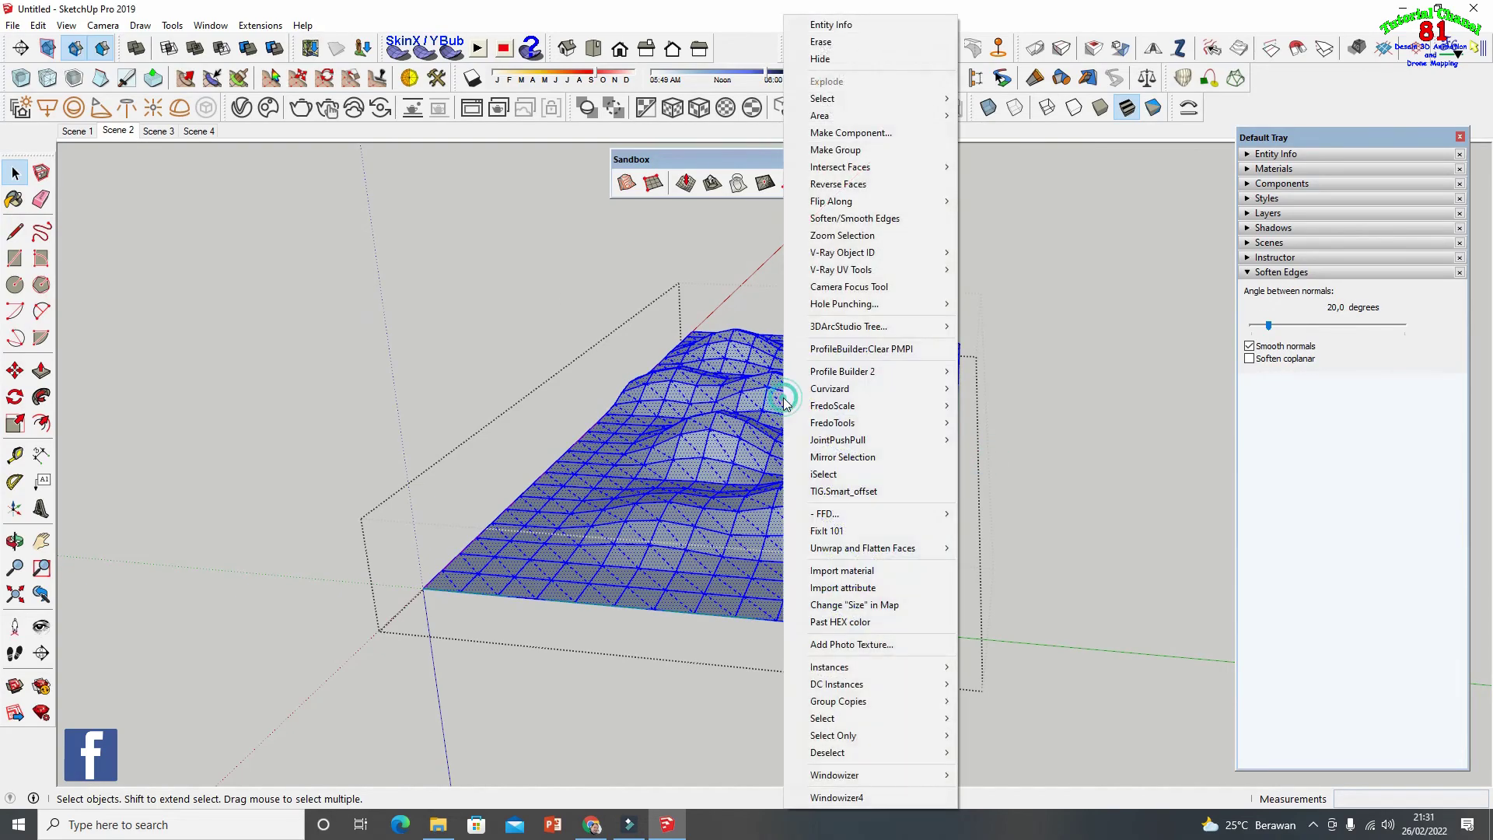
click(839, 219)
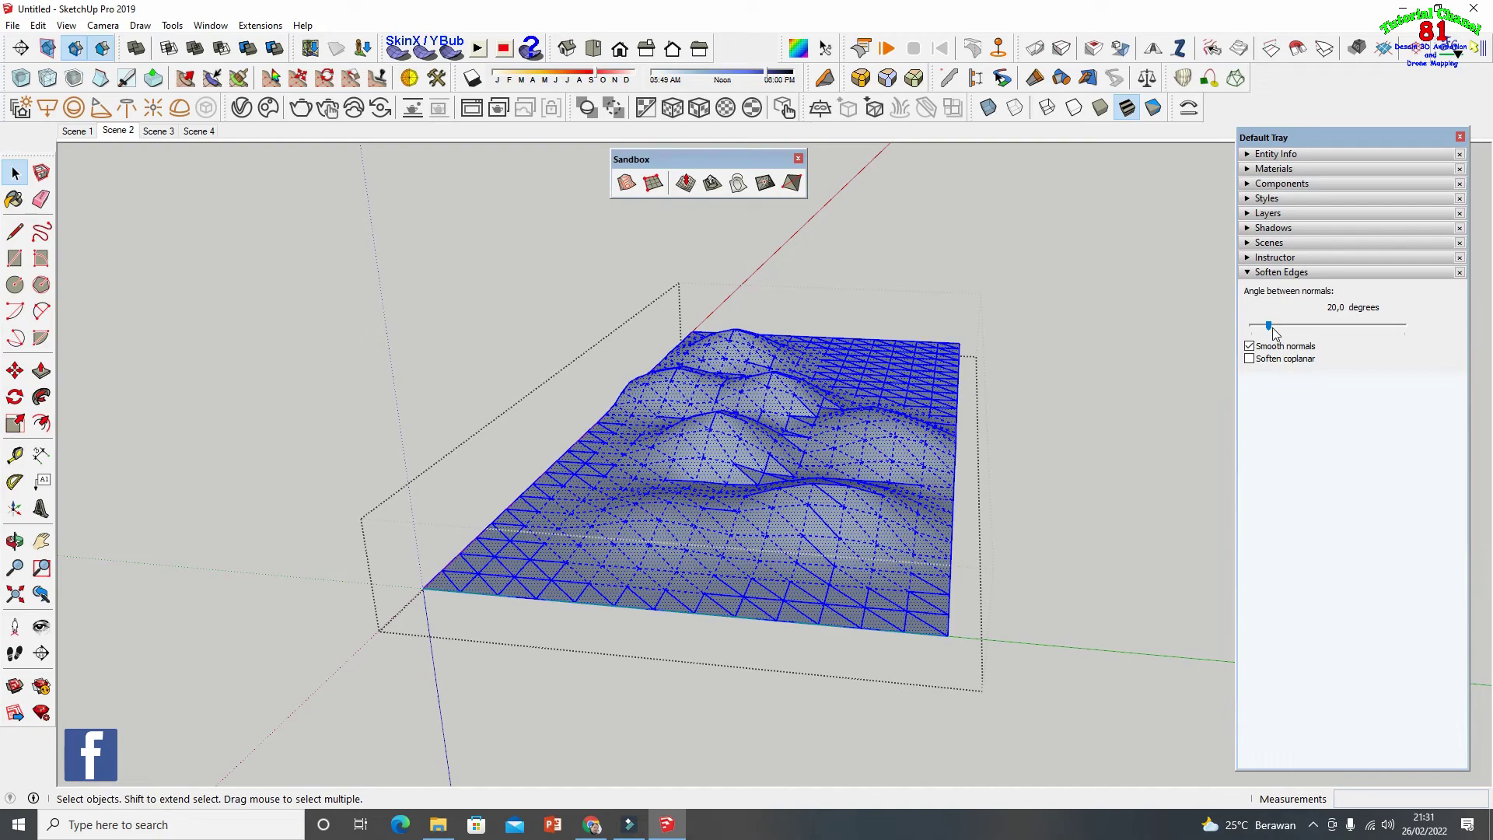
Enable Soften coplanar, set the angle between normals to about 76.8 degrees for the whole terrain, and close the group
drag(1269, 326, 1312, 335)
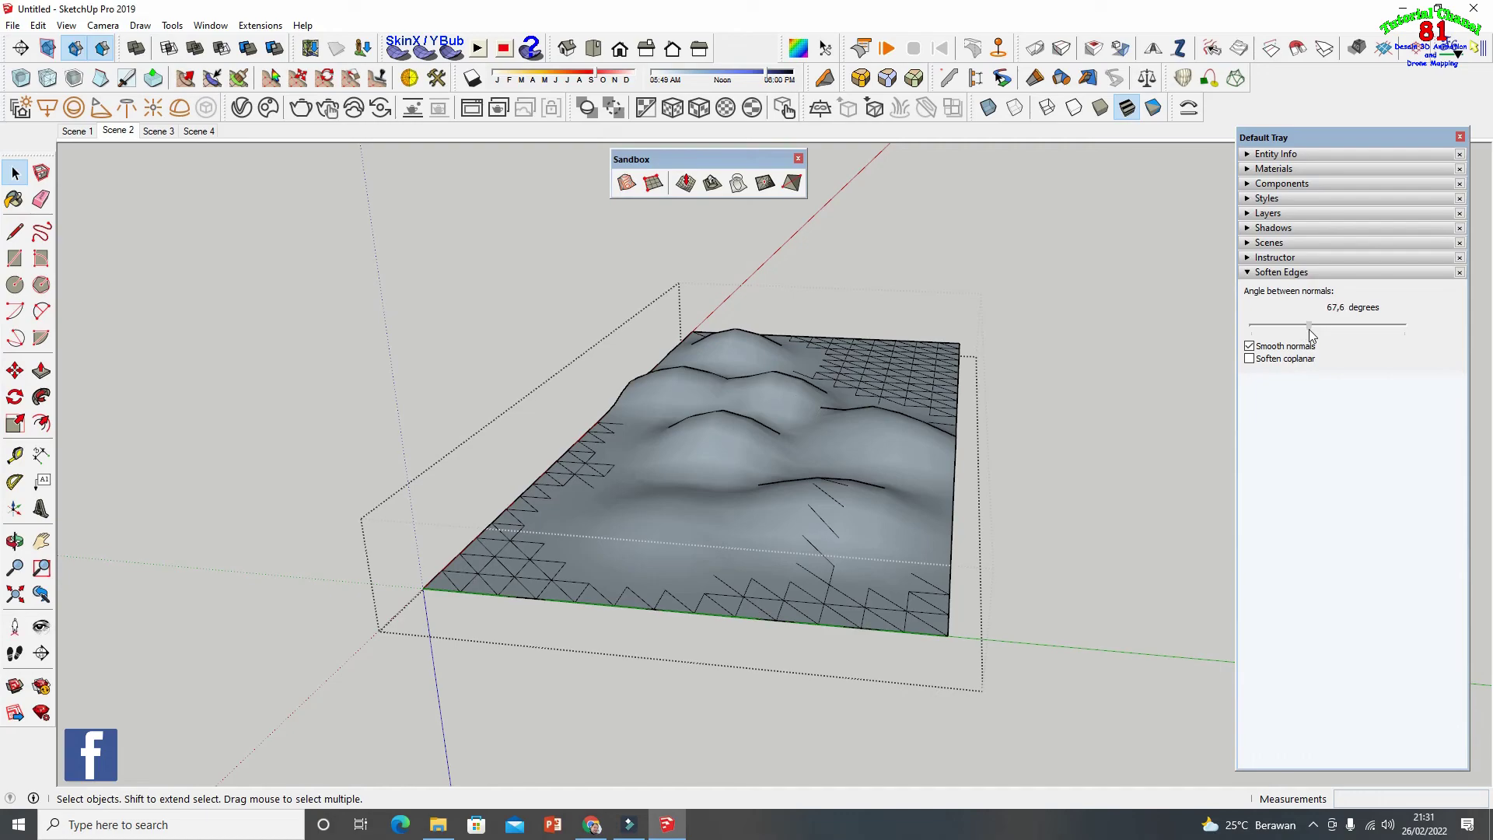
click(1250, 359)
key(ctrl+a)
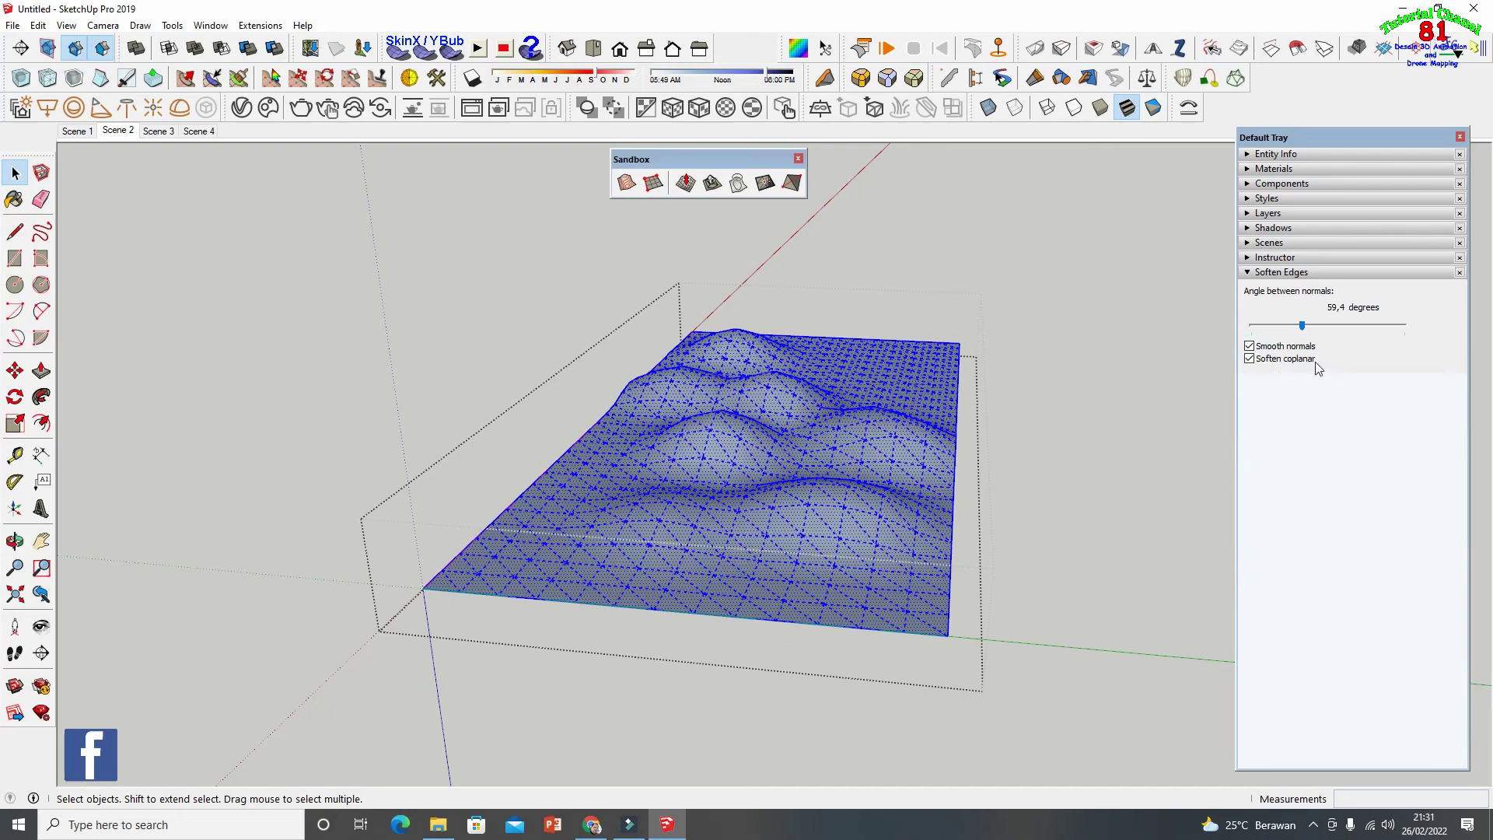
drag(1304, 327, 1320, 327)
key(ctrl+a)
click(982, 293)
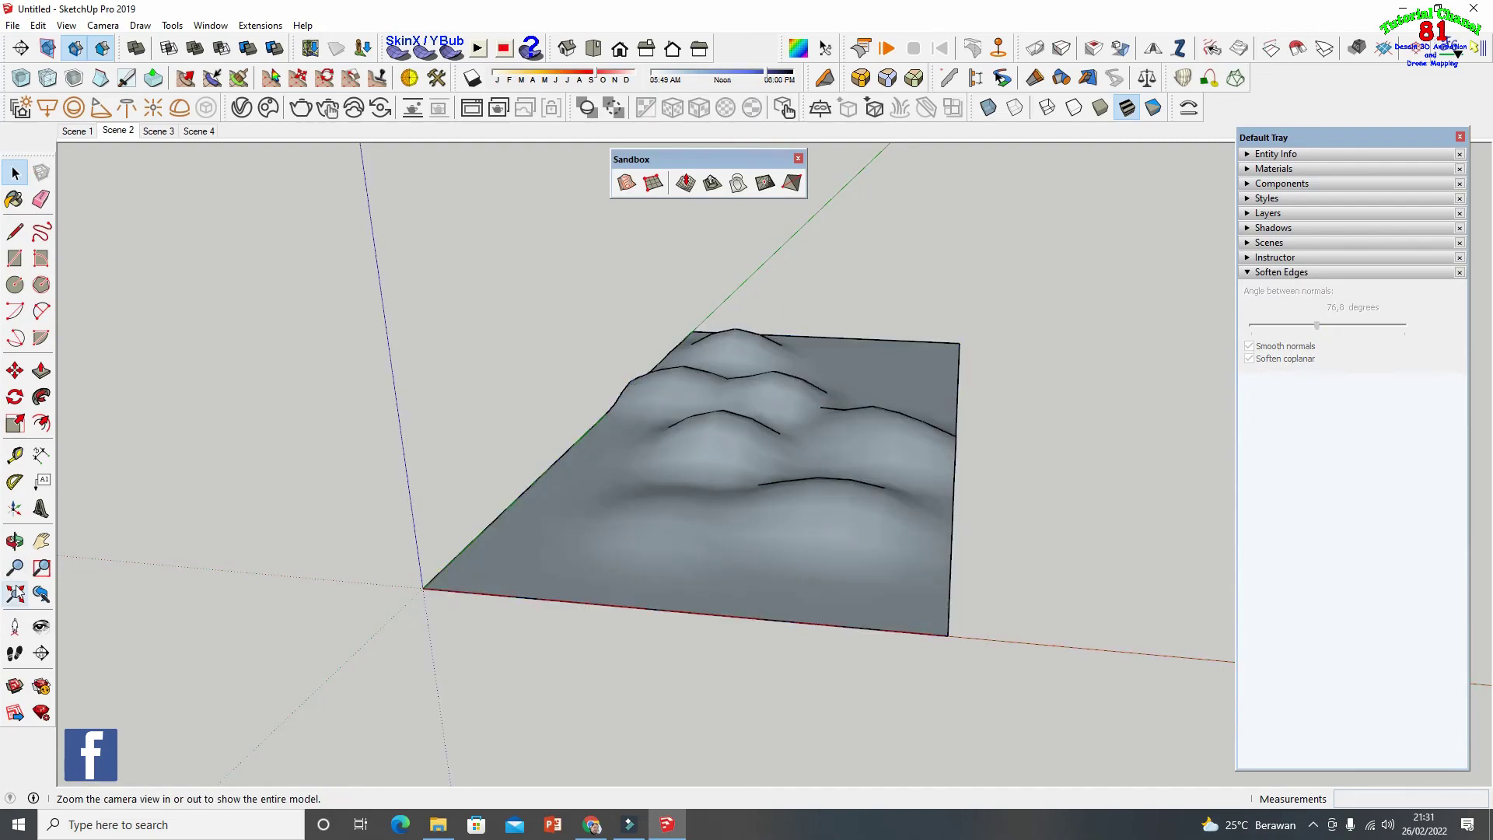
Examine the softened terrain and its hills from several viewing angles
click(16, 542)
drag(638, 536, 901, 502)
drag(873, 550, 640, 500)
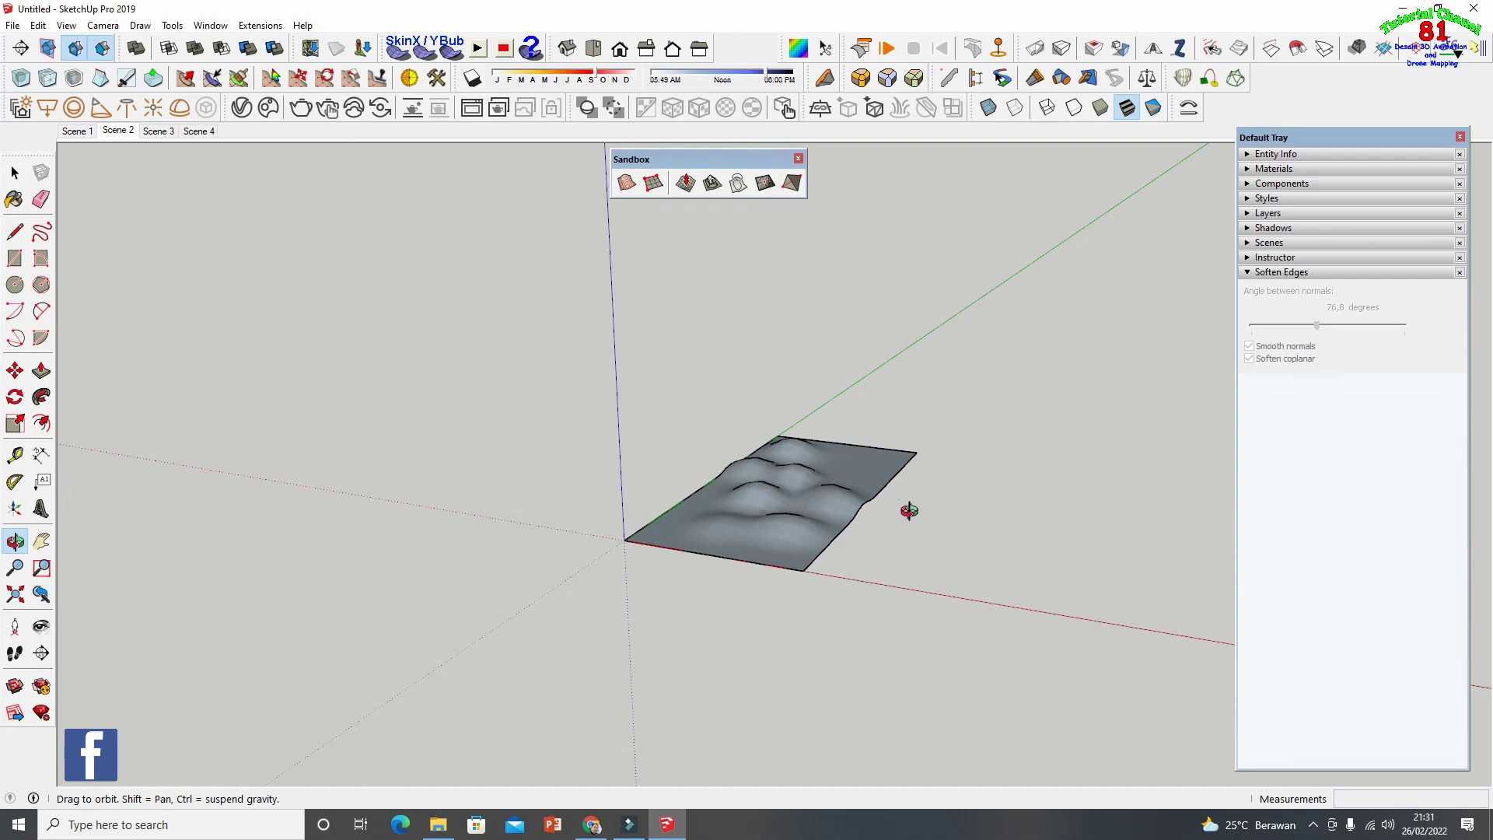
drag(635, 375, 809, 523)
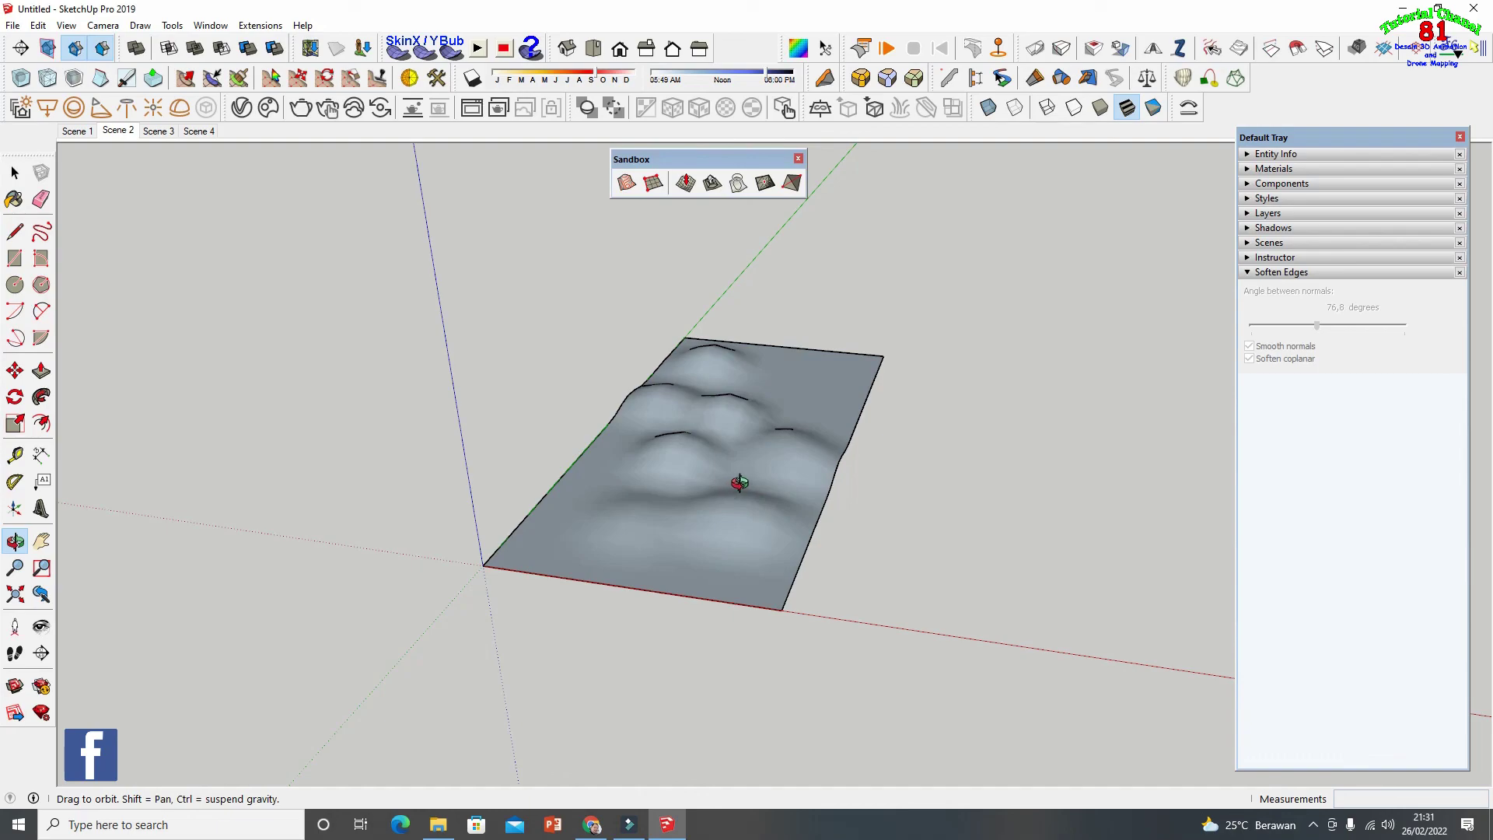
drag(723, 487, 921, 476)
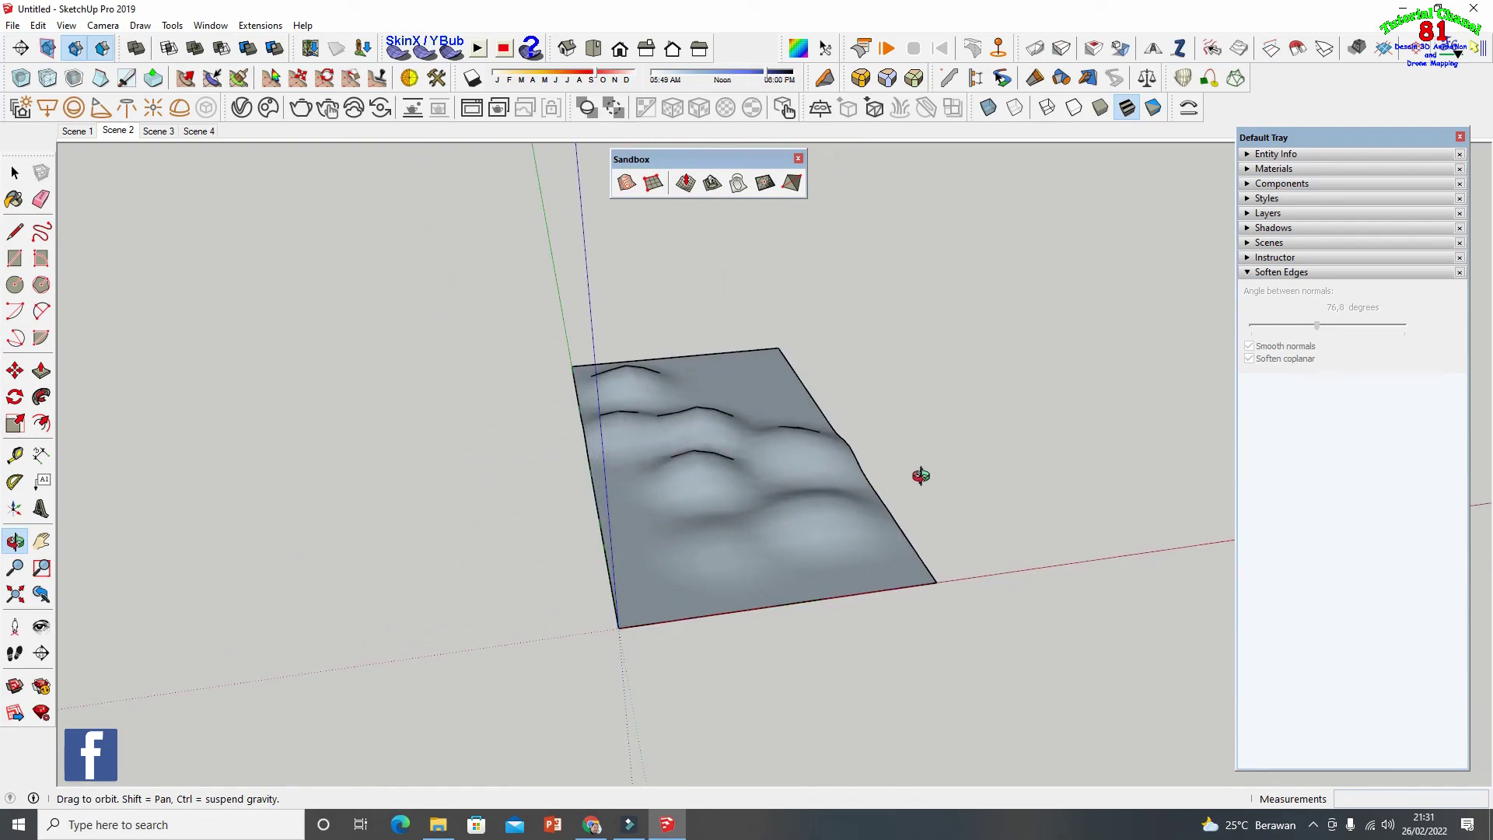